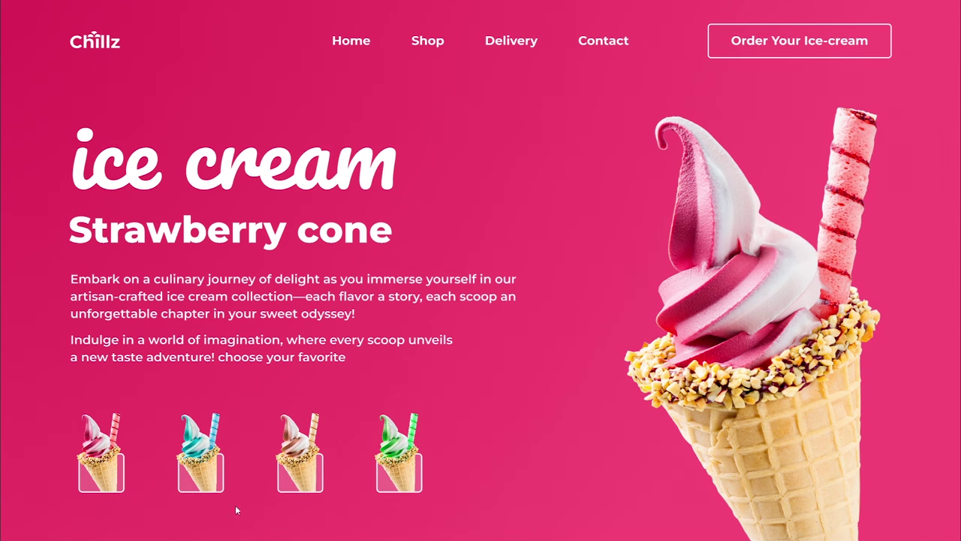
Step: Preview the finished page, switching between the Blueberry, Chocolate, Evergreen and Strawberry cone themes
{"action": "left_click", "coordinate": [203, 469]}
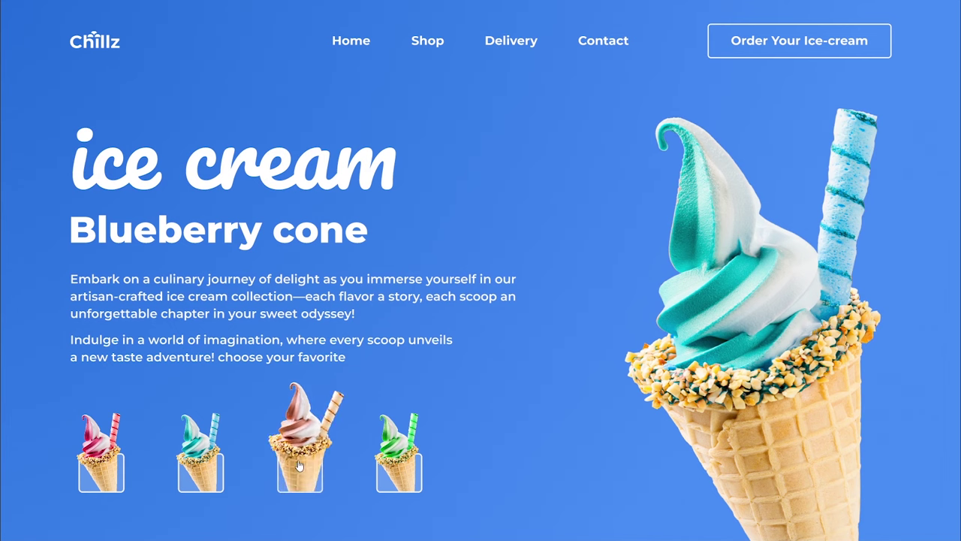
{"action": "left_click", "coordinate": [298, 467]}
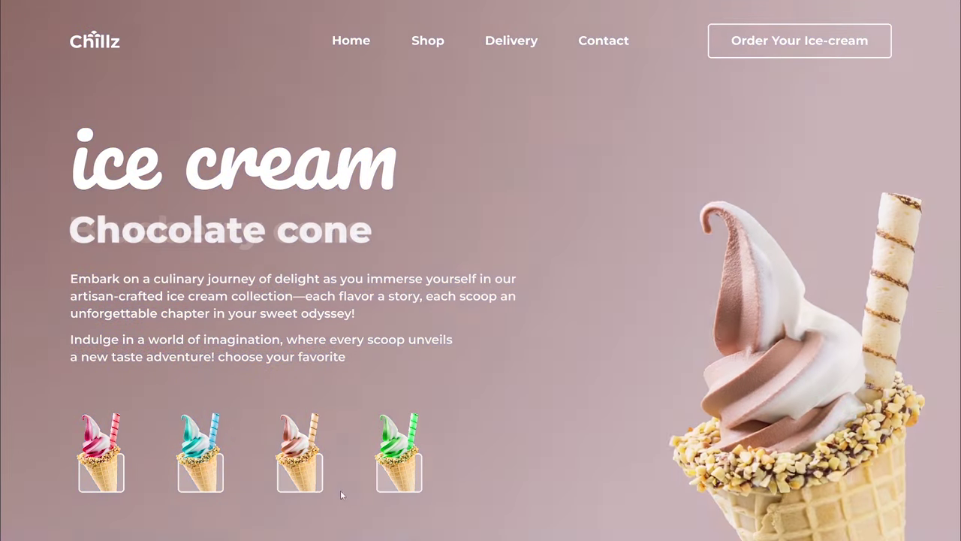
{"action": "left_click", "coordinate": [397, 467]}
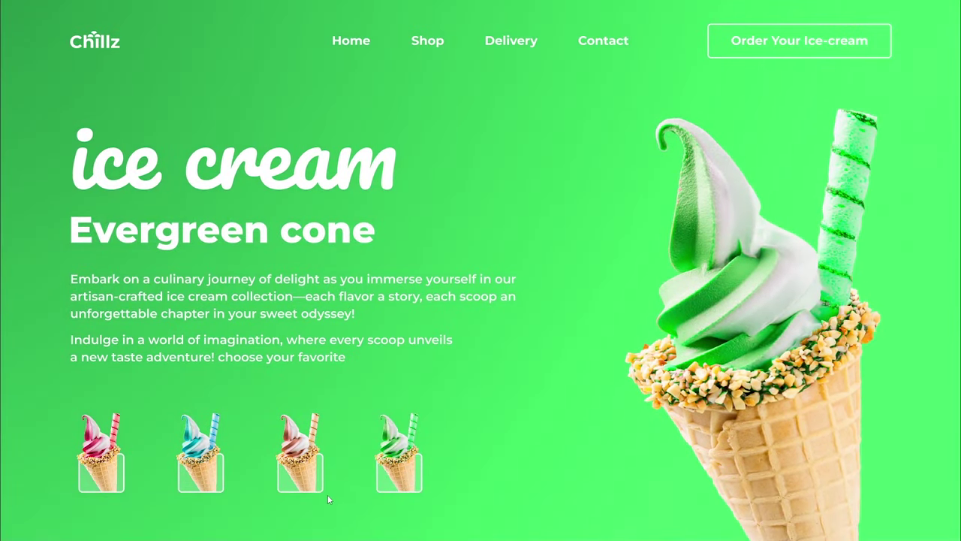
{"action": "left_click", "coordinate": [298, 468]}
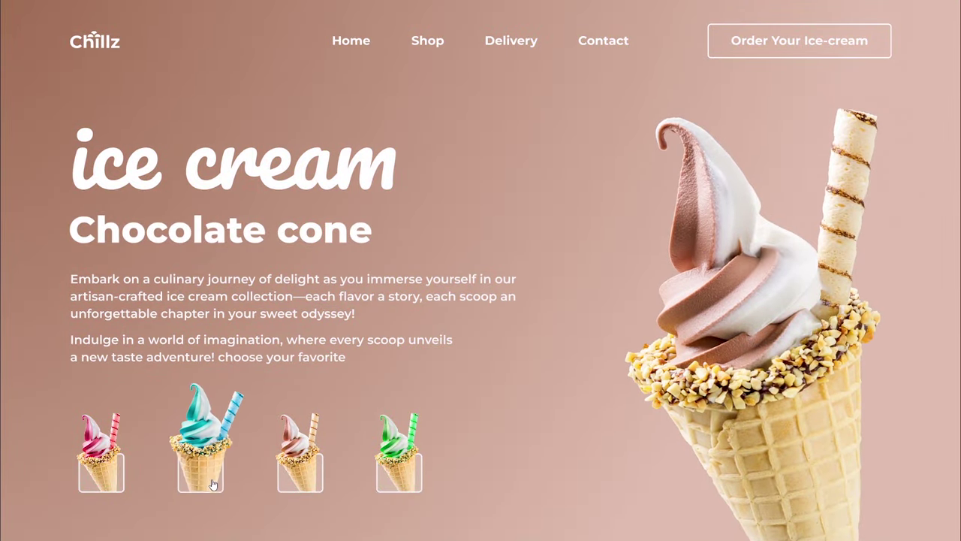
{"action": "left_click", "coordinate": [202, 467]}
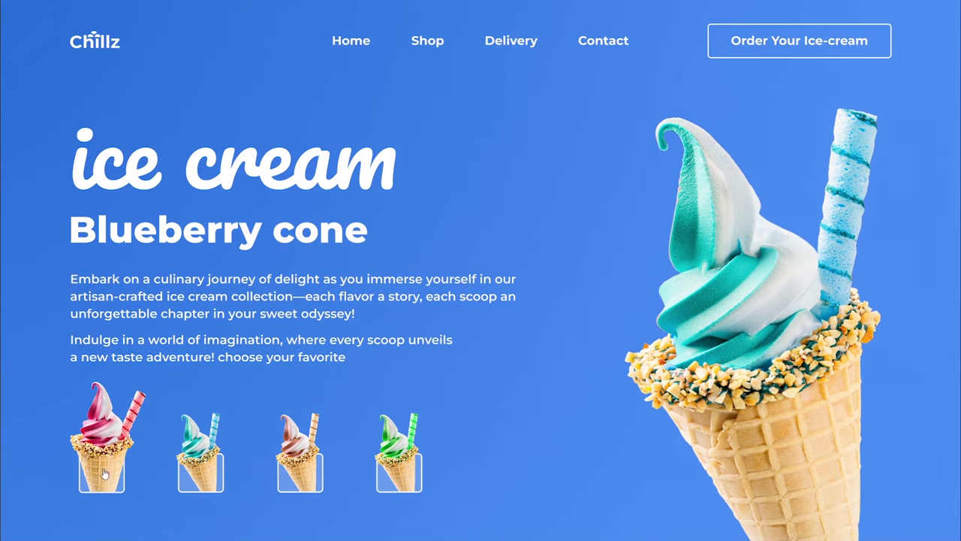
{"action": "left_click", "coordinate": [100, 470]}
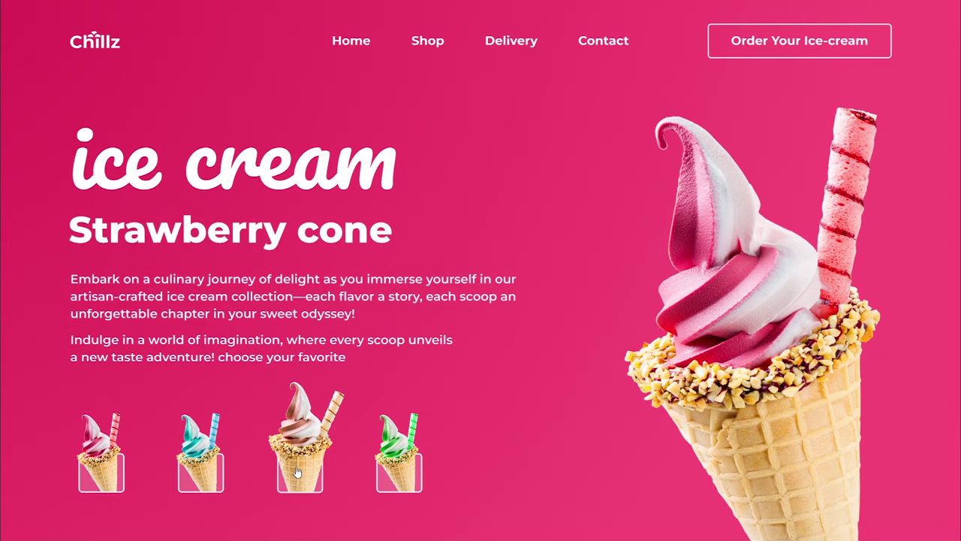
{"action": "left_click", "coordinate": [298, 467]}
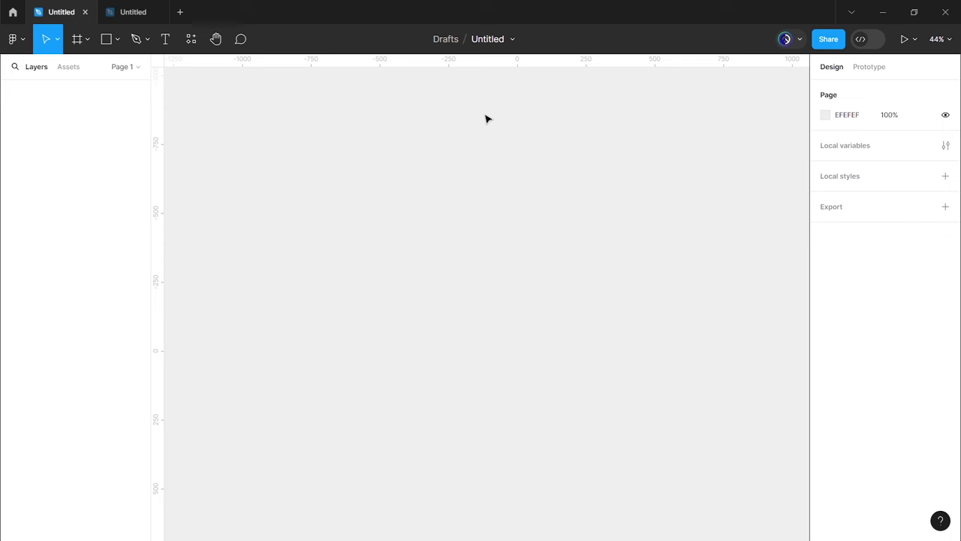
Step: Name the file 'Ice-cream slider' and add a MacBook Pro 16" frame
{"action": "left_click", "coordinate": [486, 39]}
{"action": "type", "text": "Ice-cream"}
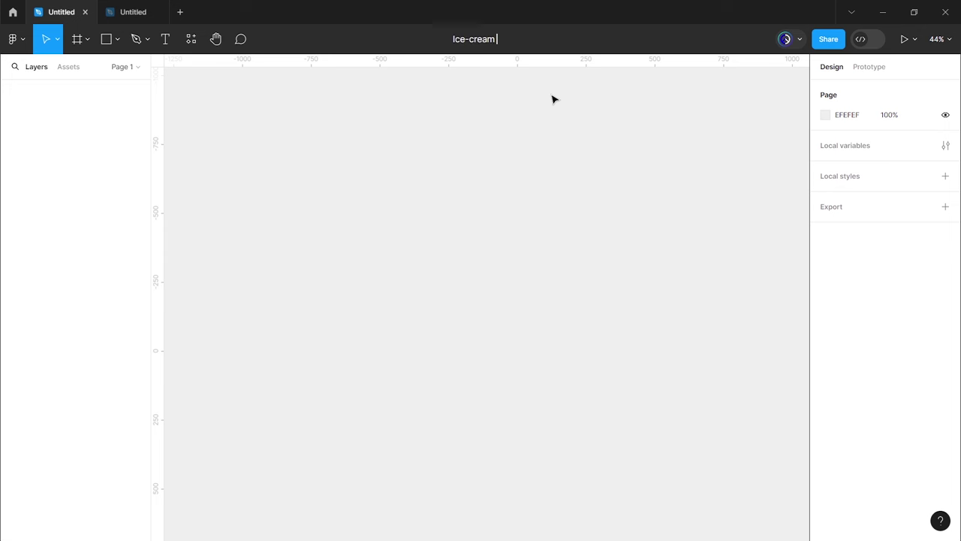
{"action": "type", "text": " slider"}
{"action": "key", "text": "Return"}
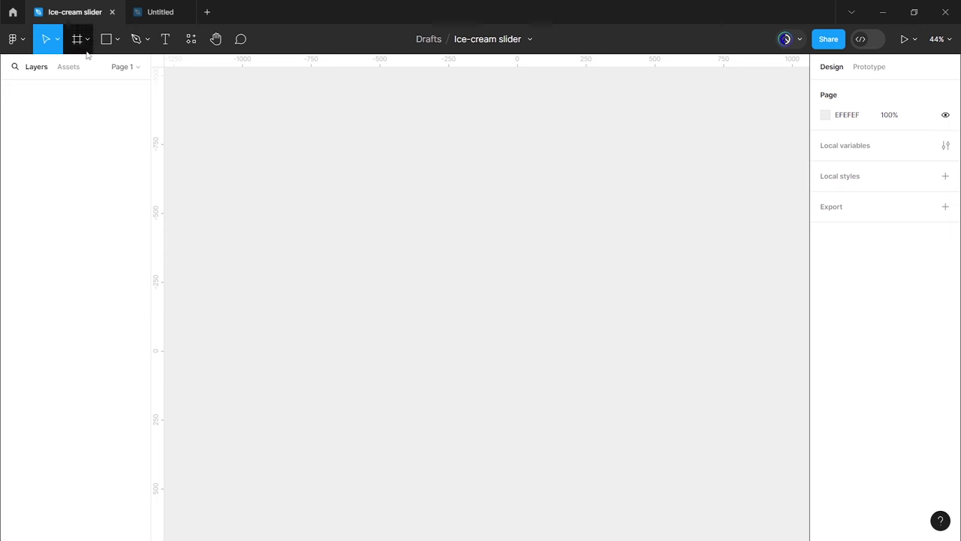
{"action": "left_click", "coordinate": [77, 41]}
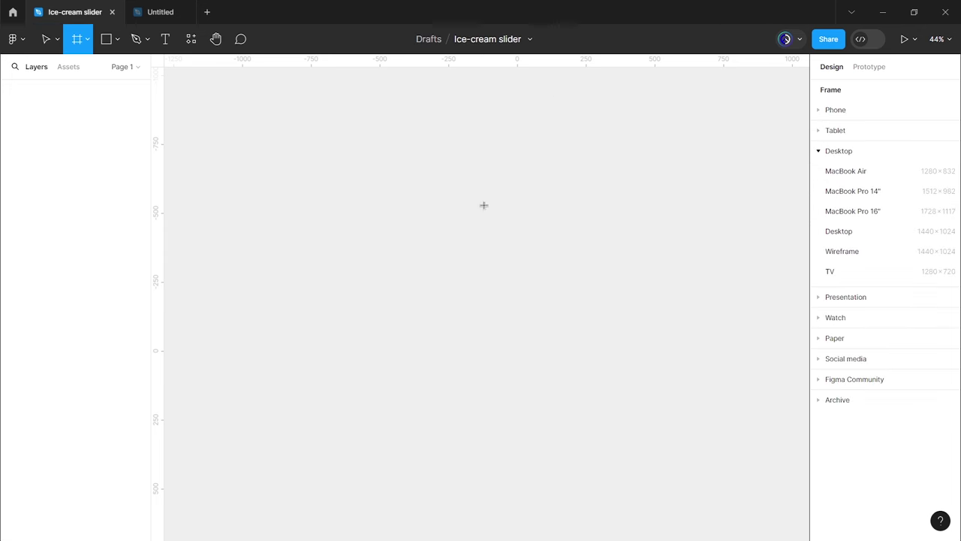
{"action": "left_click", "coordinate": [853, 211]}
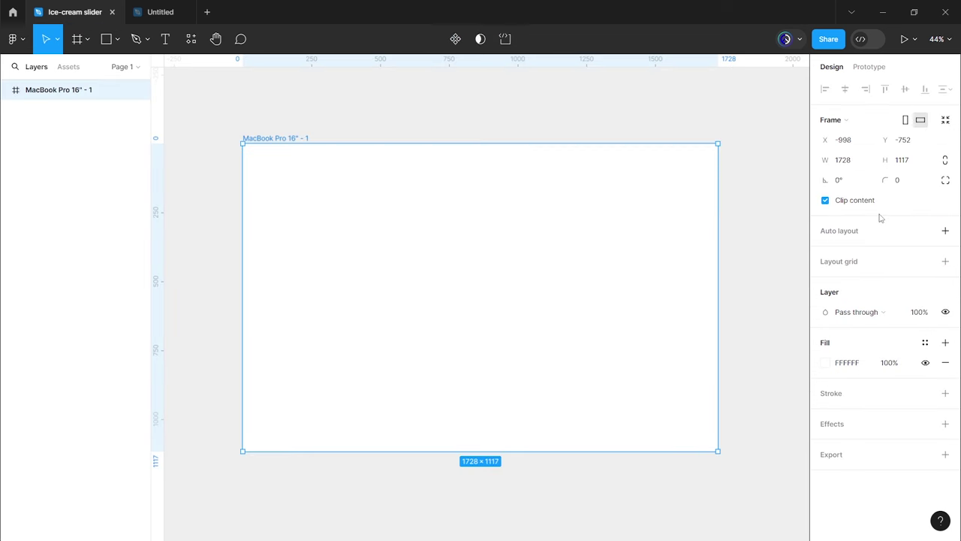
Step: Paste the eight colour swatch squares beside the frame
{"action": "left_click_drag", "start_coordinate": [494, 272], "coordinate": [817, 283]}
{"action": "left_click", "coordinate": [525, 290]}
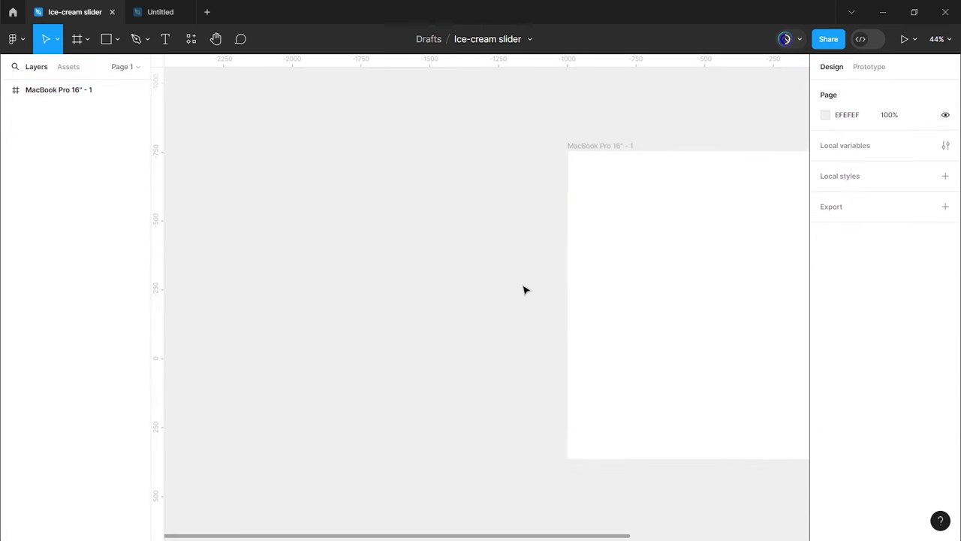
{"action": "key", "text": "ctrl+v"}
{"action": "left_click_drag", "start_coordinate": [500, 272], "coordinate": [528, 174]}
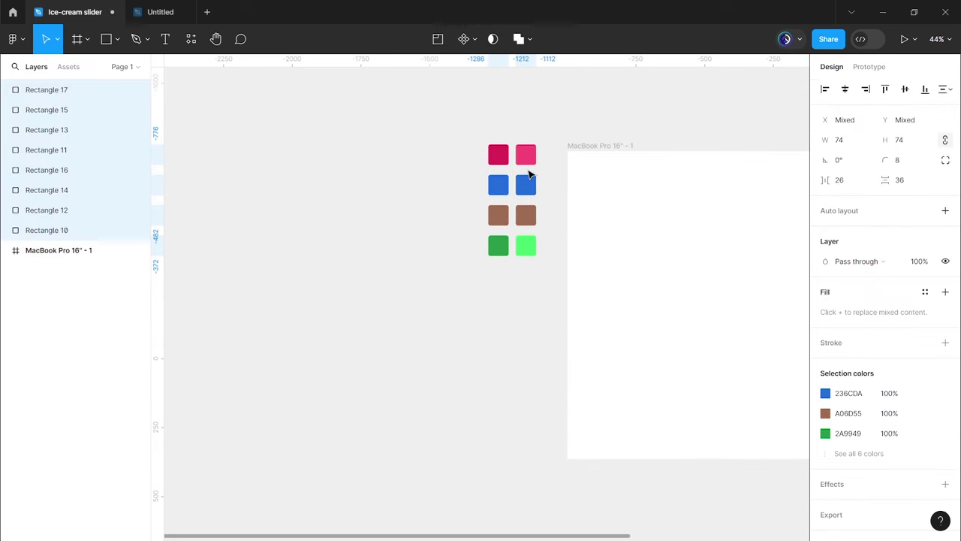
{"action": "left_click_drag", "start_coordinate": [654, 208], "coordinate": [384, 207]}
Step: Rename the frame to '1'
{"action": "double_click", "coordinate": [67, 251]}
{"action": "type", "text": "1"}
{"action": "key", "text": "Return"}
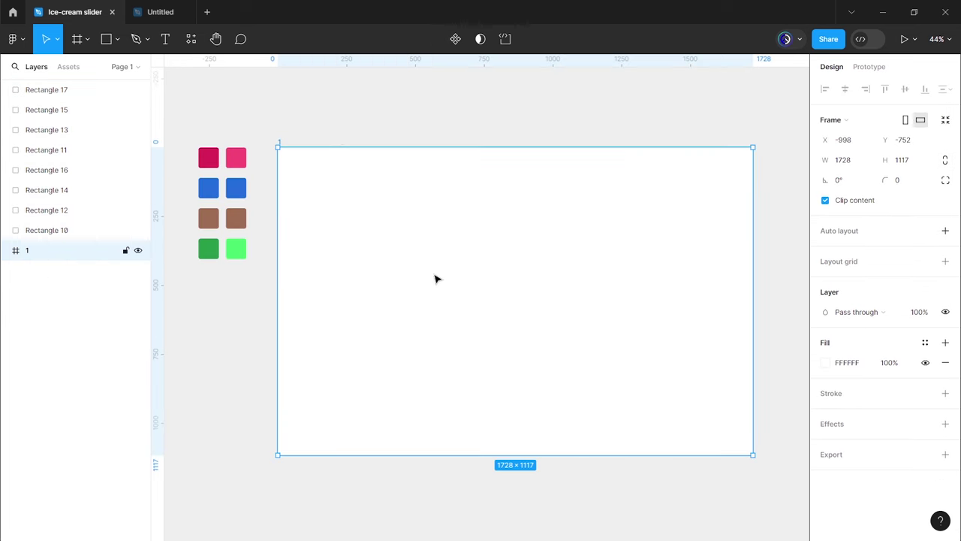
Step: Give frame 1 a radial gradient fill centred at its top-left corner
{"action": "left_click", "coordinate": [828, 363]}
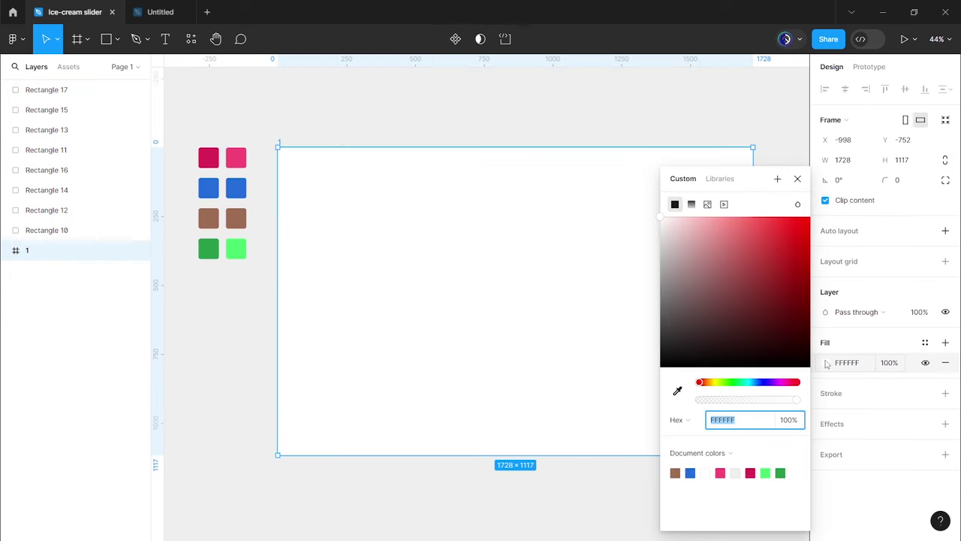
{"action": "left_click", "coordinate": [692, 205]}
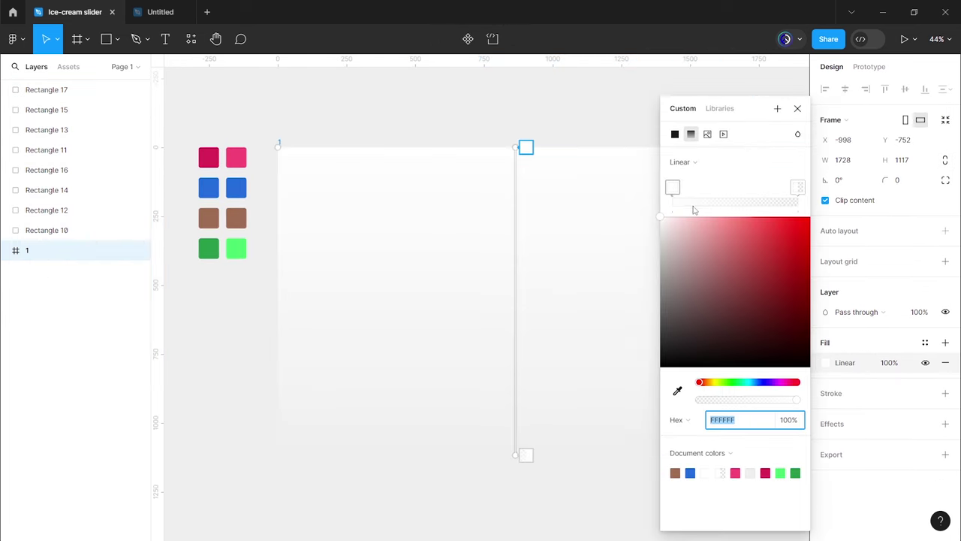
{"action": "left_click", "coordinate": [692, 164]}
{"action": "left_click", "coordinate": [694, 177]}
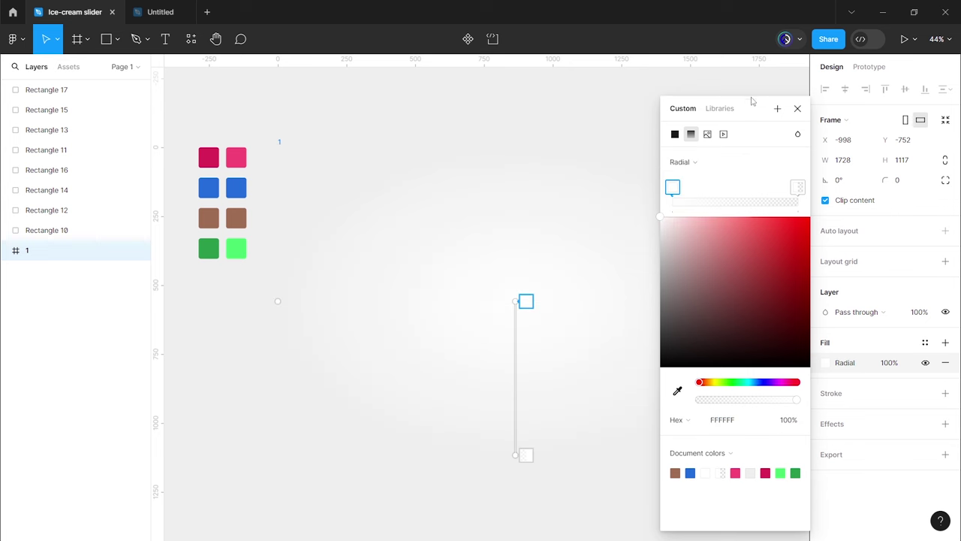
{"action": "left_click_drag", "start_coordinate": [751, 101], "coordinate": [820, 100]}
{"action": "left_click_drag", "start_coordinate": [635, 197], "coordinate": [611, 202]}
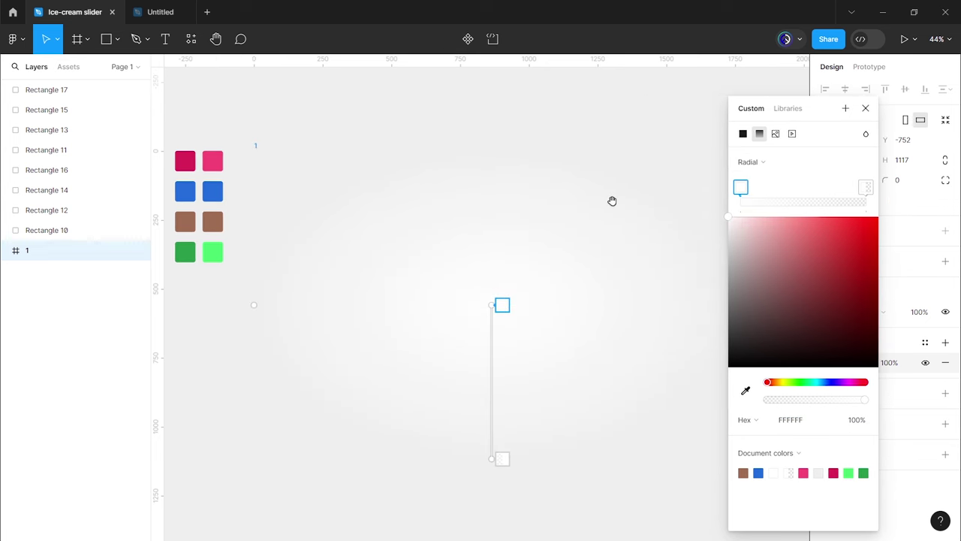
{"action": "left_click_drag", "start_coordinate": [501, 305], "coordinate": [257, 149]}
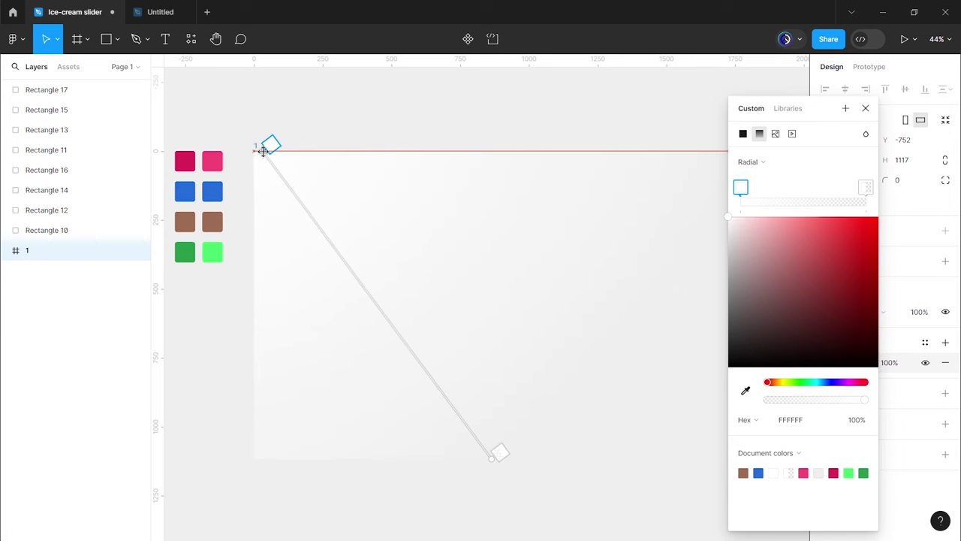
{"action": "mouse_move", "coordinate": [493, 454]}
{"action": "left_mouse_down"}
{"action": "mouse_move", "coordinate": [648, 302]}
{"action": "mouse_move", "coordinate": [540, 287]}
{"action": "left_mouse_up"}
Step: Sample the crimson DA2355 swatch for the gradient start and pink F64776 for the end
{"action": "scroll", "coordinate": [590, 307], "scroll_direction": "left", "scroll_amount": 3}
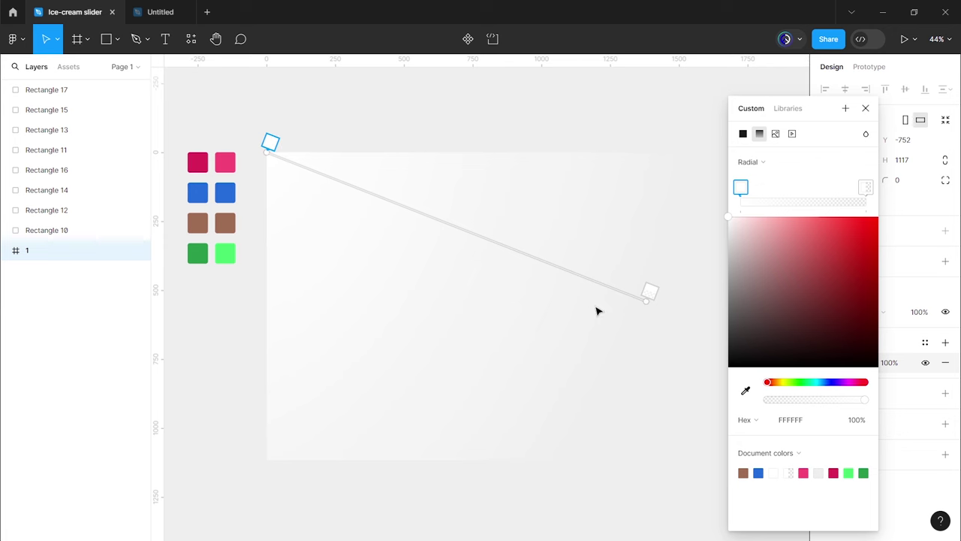
{"action": "left_click", "coordinate": [744, 389]}
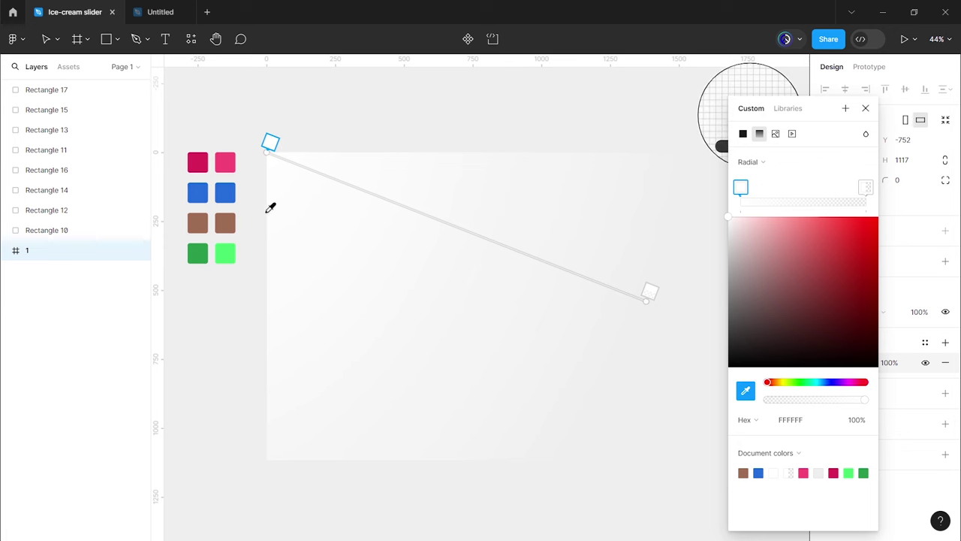
{"action": "left_click", "coordinate": [203, 166]}
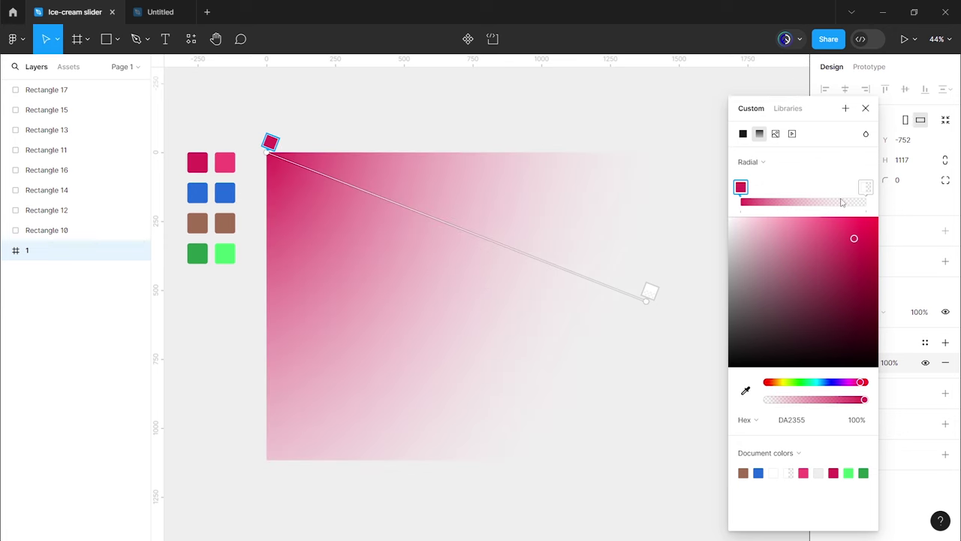
{"action": "left_click", "coordinate": [864, 187]}
{"action": "left_click", "coordinate": [746, 390]}
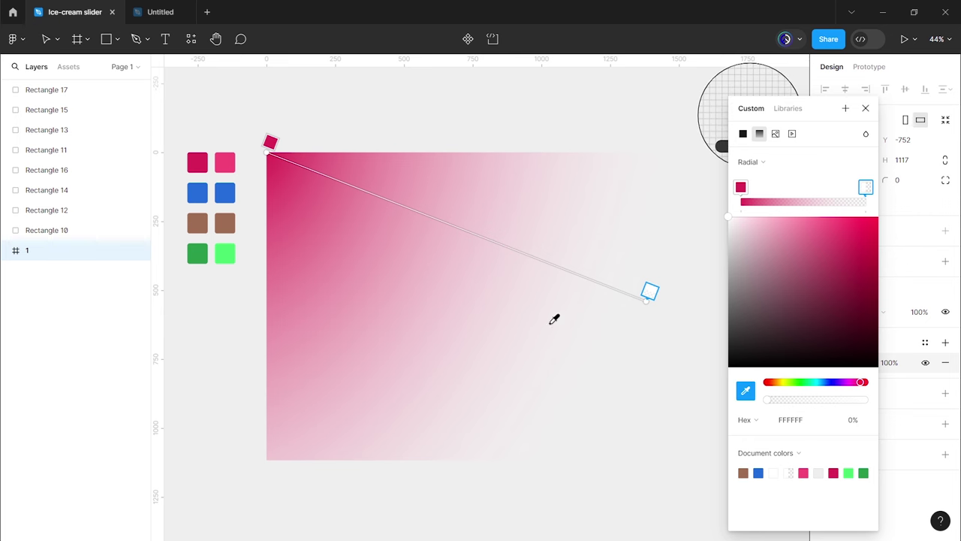
{"action": "left_click", "coordinate": [227, 166]}
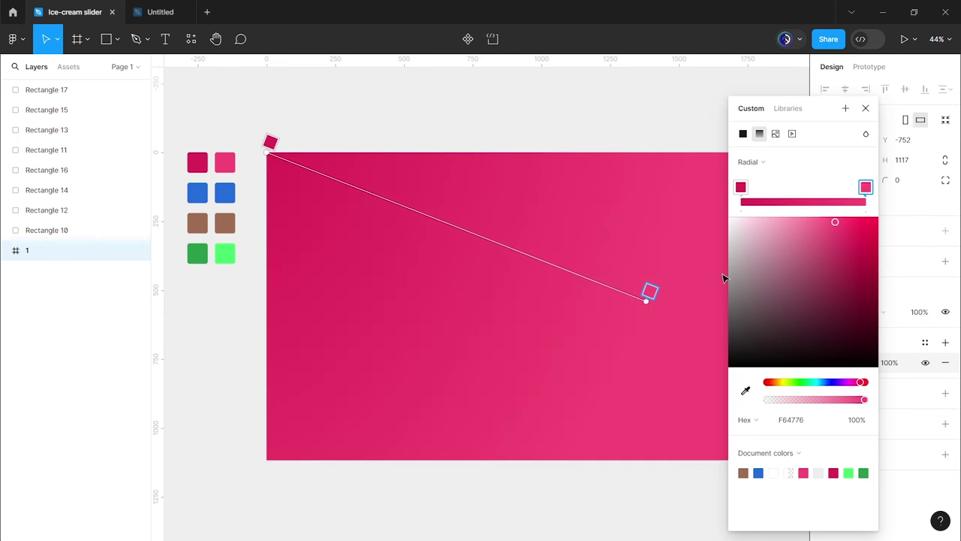
{"action": "left_click_drag", "start_coordinate": [649, 292], "coordinate": [612, 310]}
{"action": "scroll", "coordinate": [631, 304], "scroll_direction": "right", "scroll_amount": 2}
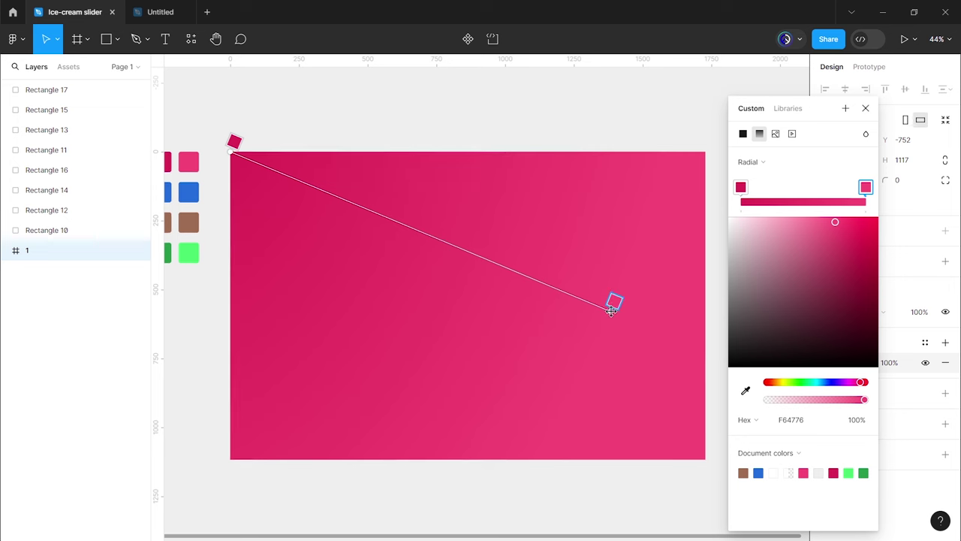
{"action": "left_click", "coordinate": [865, 109]}
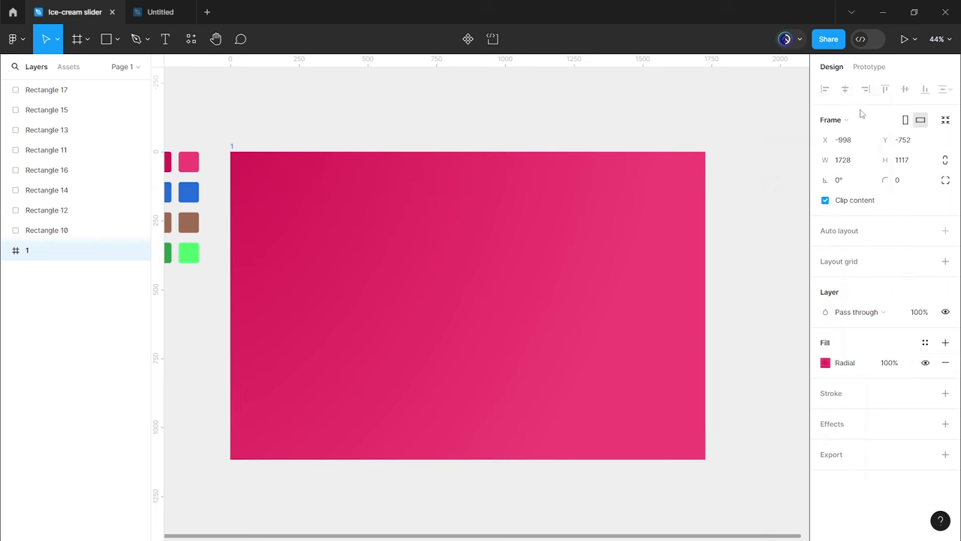
{"action": "left_click", "coordinate": [716, 244]}
Step: Paste the white Chillz logo into frame 1 at X 140, Y 56
{"action": "left_click_drag", "start_coordinate": [624, 246], "coordinate": [656, 247]}
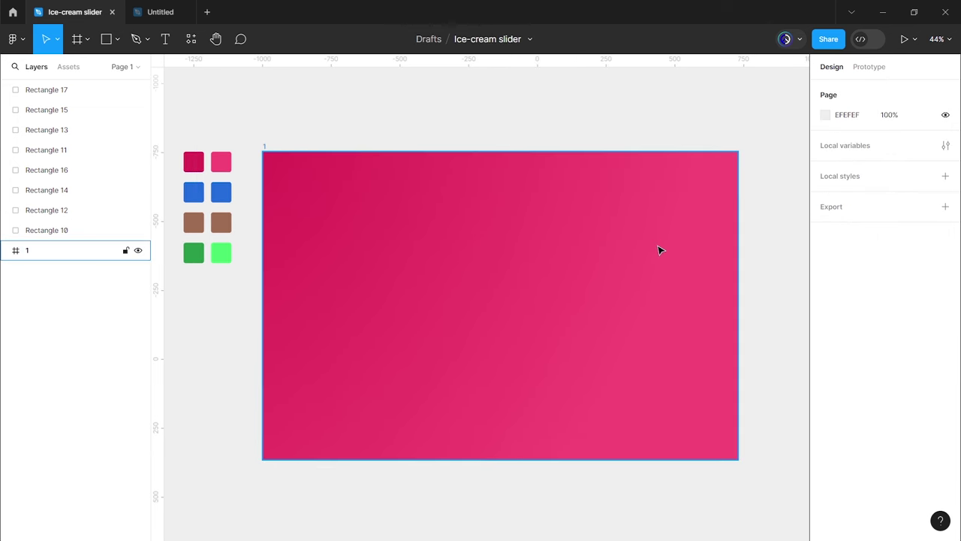
{"action": "scroll", "coordinate": [658, 249], "scroll_direction": "up", "scroll_amount": 3}
{"action": "mouse_move", "coordinate": [530, 285]}
{"action": "left_mouse_down"}
{"action": "mouse_move", "coordinate": [592, 262]}
{"action": "mouse_move", "coordinate": [564, 270]}
{"action": "mouse_move", "coordinate": [199, 269]}
{"action": "left_mouse_up"}
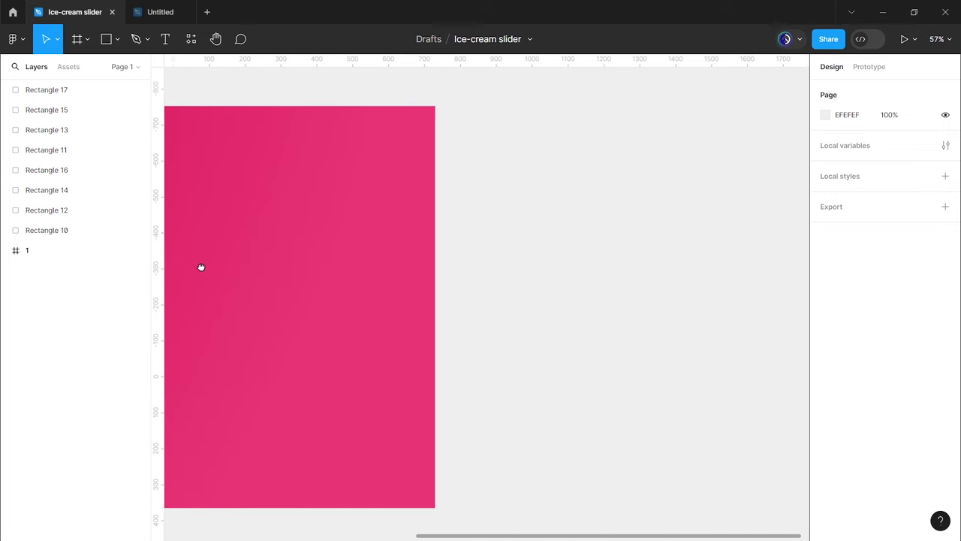
{"action": "left_click", "coordinate": [202, 271]}
{"action": "scroll", "coordinate": [406, 297], "scroll_direction": "right", "scroll_amount": 2}
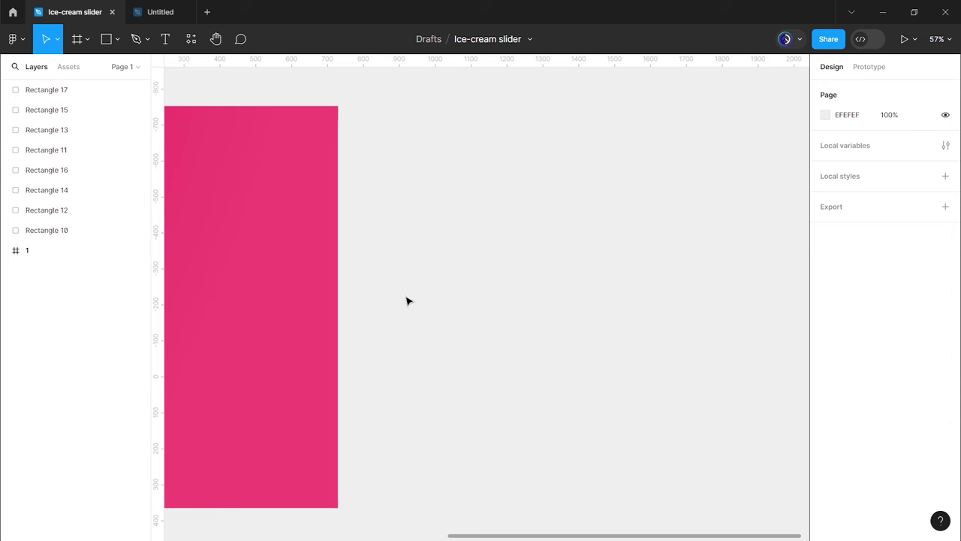
{"action": "key", "text": "ctrl+v"}
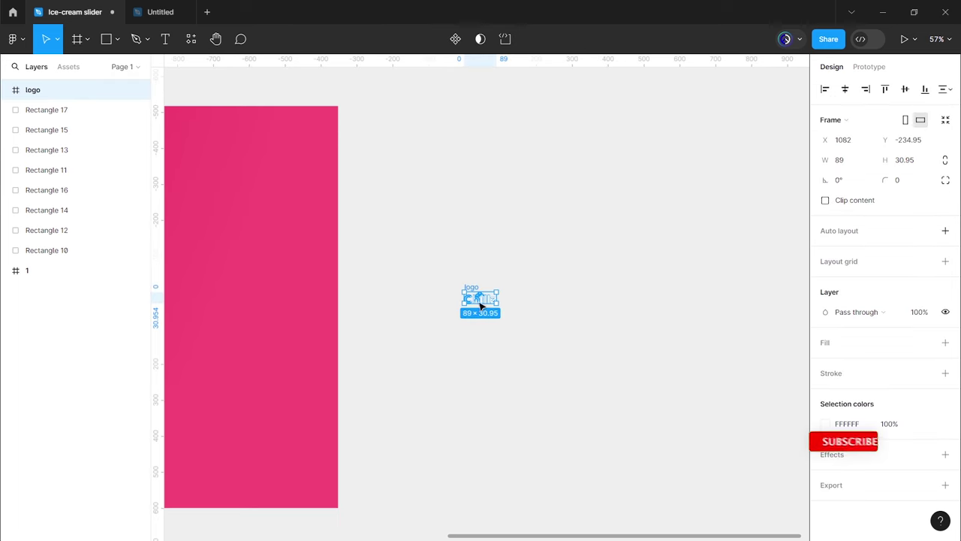
{"action": "left_click_drag", "start_coordinate": [481, 298], "coordinate": [672, 267]}
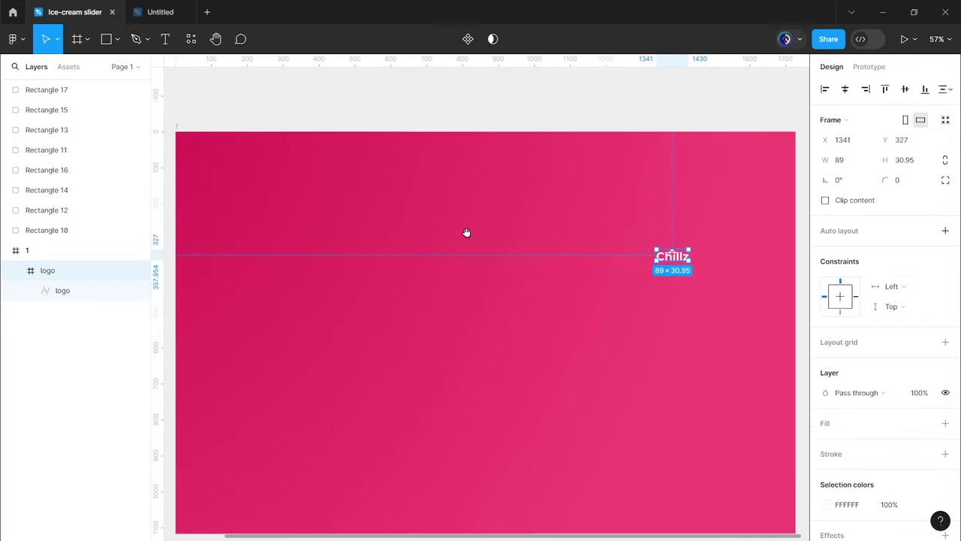
{"action": "scroll", "coordinate": [659, 261], "scroll_direction": "left", "scroll_amount": 2}
{"action": "mouse_move", "coordinate": [672, 269]}
{"action": "left_mouse_down"}
{"action": "mouse_move", "coordinate": [232, 184]}
{"action": "mouse_move", "coordinate": [338, 203]}
{"action": "left_mouse_up"}
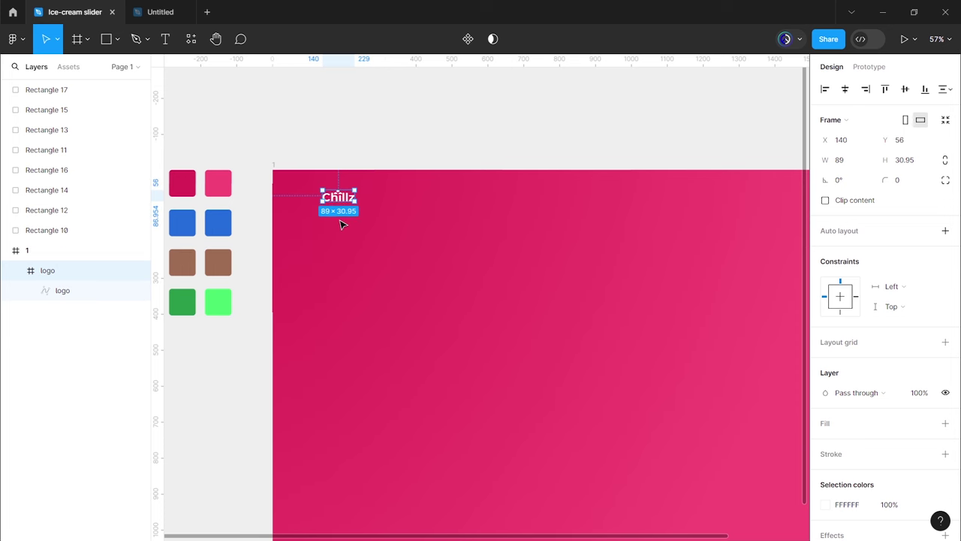
{"action": "left_click", "coordinate": [342, 230]}
{"action": "scroll", "coordinate": [441, 234], "scroll_direction": "right", "scroll_amount": 2}
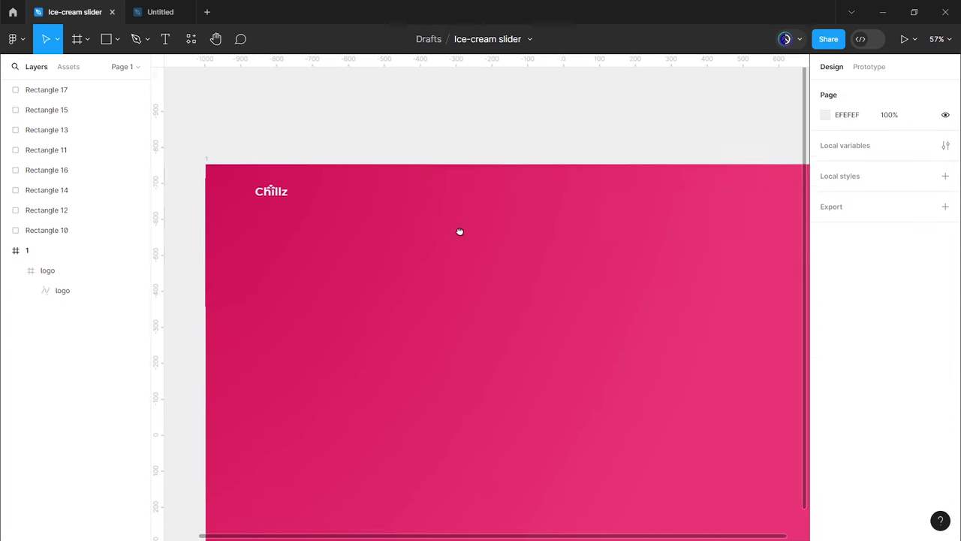
{"action": "scroll", "coordinate": [439, 230], "scroll_direction": "right", "scroll_amount": 1}
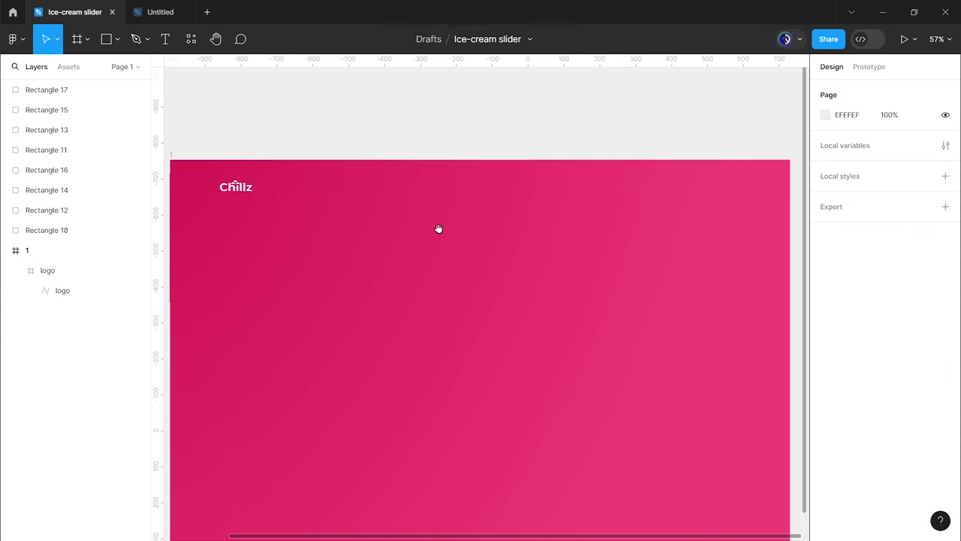
Step: Add a 'Home' text label to the right of the Chillz logo
{"action": "left_click", "coordinate": [166, 39]}
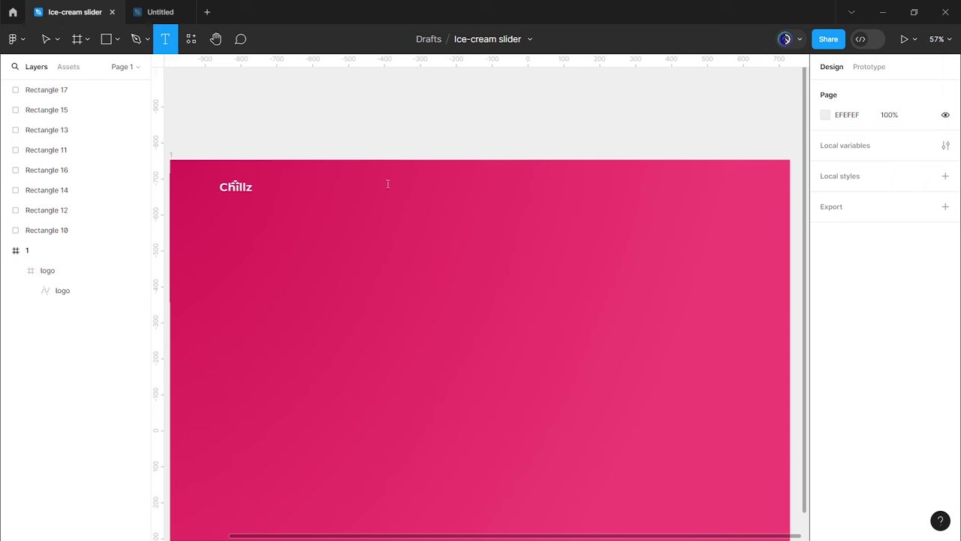
{"action": "left_click", "coordinate": [427, 244]}
{"action": "type", "text": "Home"}
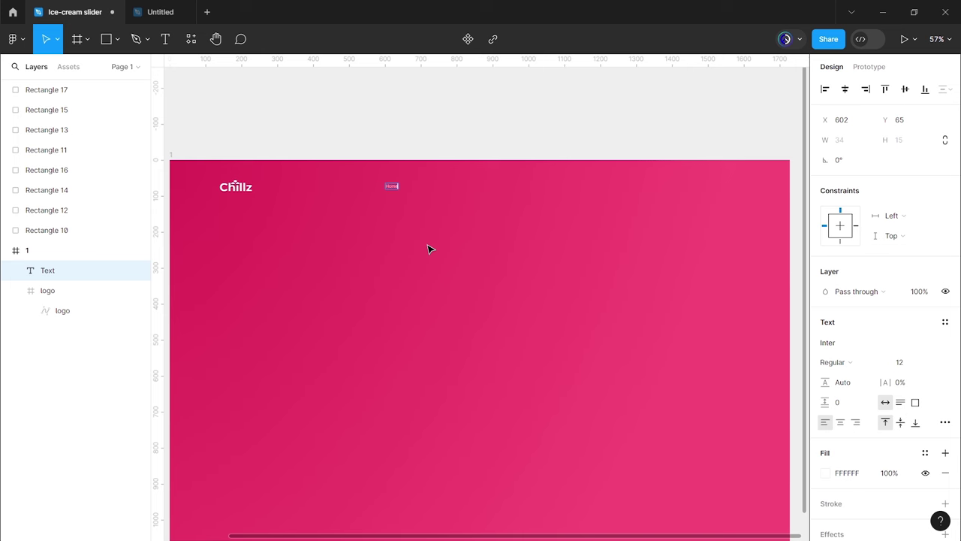
{"action": "key", "text": "Escape"}
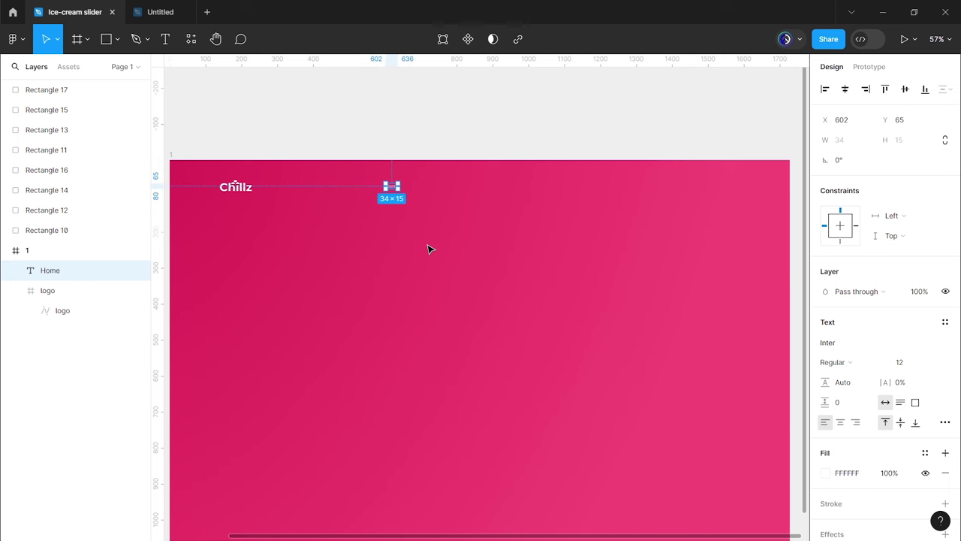
Step: Style the Home label as Montserrat Bold, size 22
{"action": "left_click", "coordinate": [851, 350]}
{"action": "type", "text": "mont"}
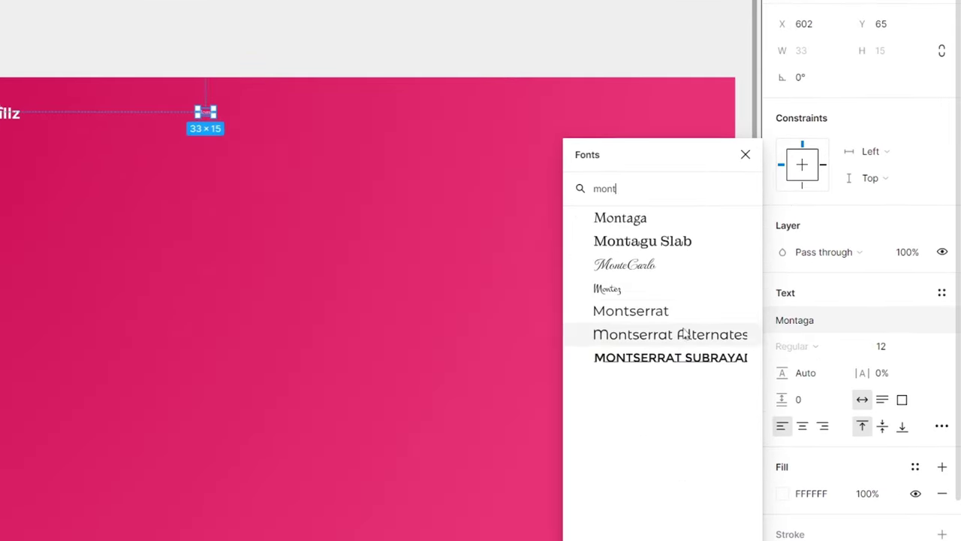
{"action": "left_click", "coordinate": [743, 336]}
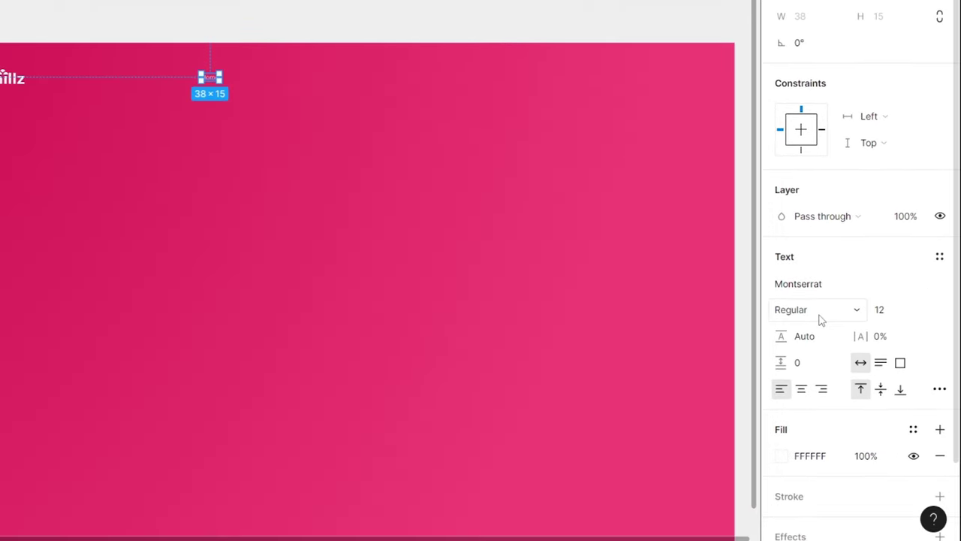
{"action": "left_click", "coordinate": [820, 319]}
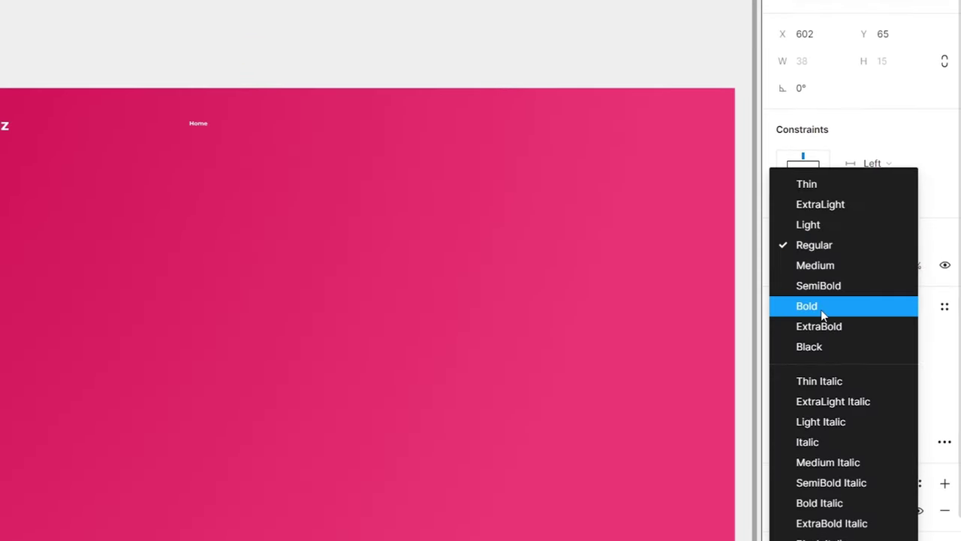
{"action": "left_click", "coordinate": [820, 304]}
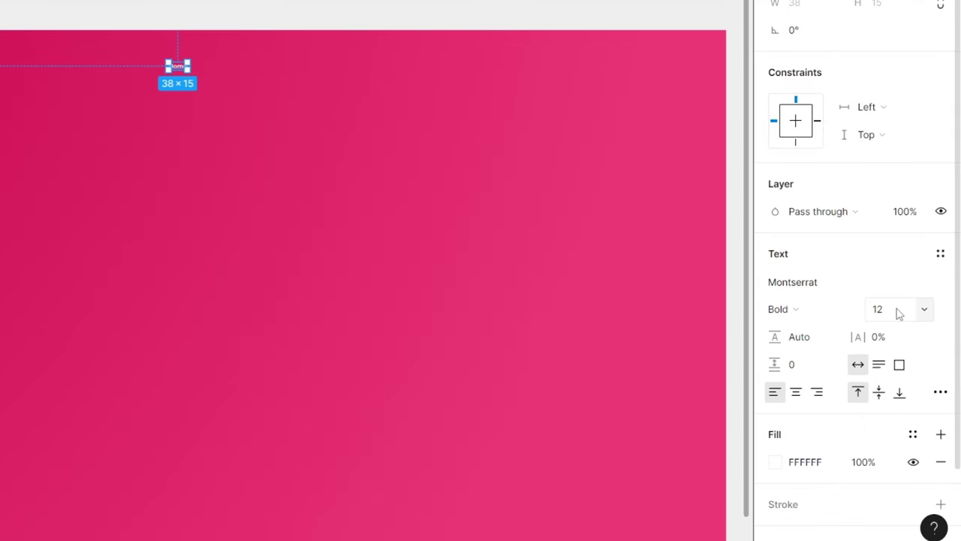
{"action": "left_click", "coordinate": [898, 313]}
{"action": "type", "text": "22"}
{"action": "key", "text": "Return"}
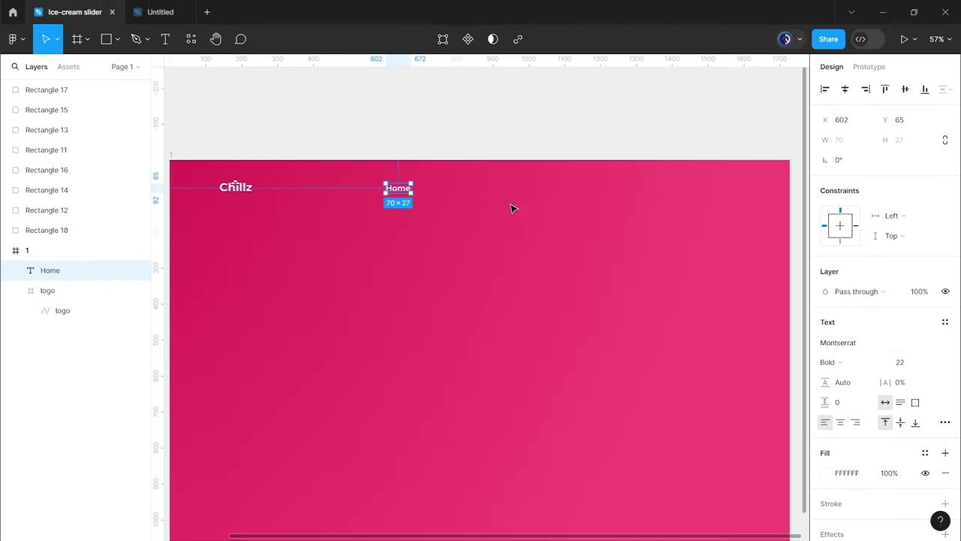
Step: Line Home up level with the logo and drag out a copy to its right
{"action": "left_click_drag", "start_coordinate": [408, 192], "coordinate": [405, 190]}
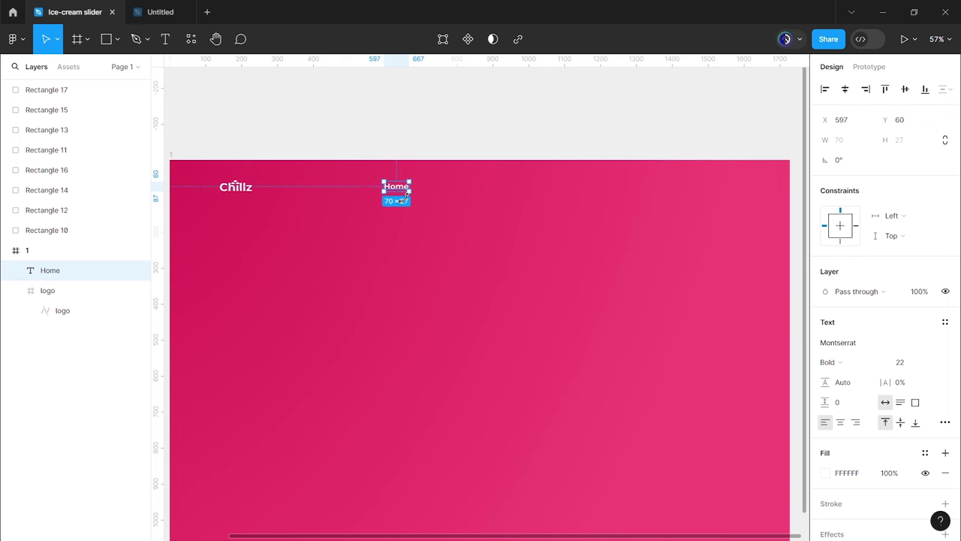
{"action": "scroll", "coordinate": [405, 195], "scroll_direction": "up", "scroll_amount": 2}
{"action": "scroll", "coordinate": [425, 205], "scroll_direction": "up", "scroll_amount": 2}
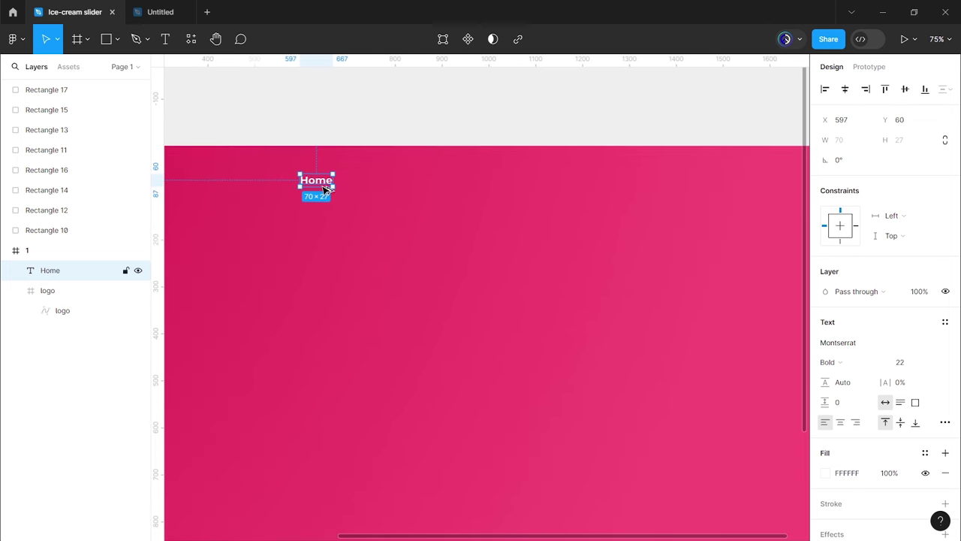
{"action": "left_click_drag", "start_coordinate": [325, 188], "coordinate": [392, 189]}
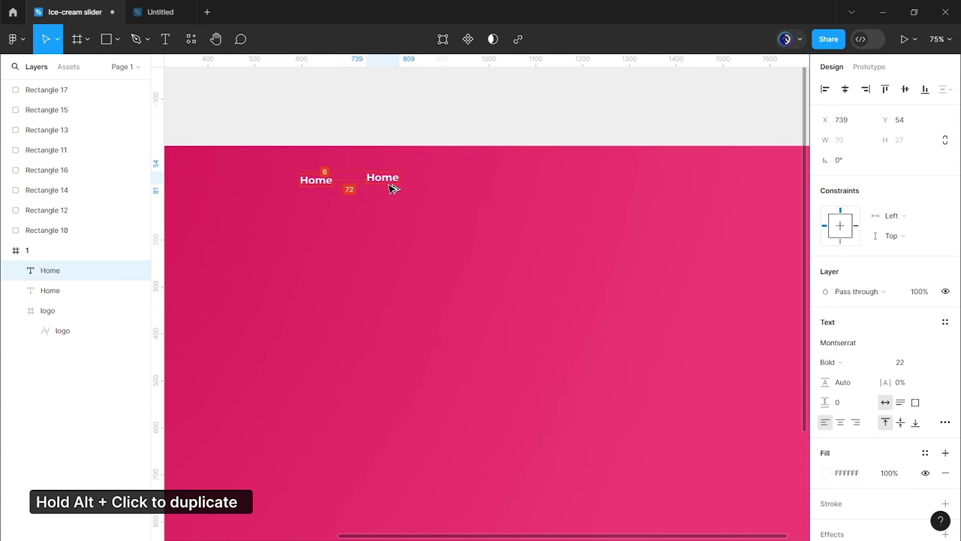
Step: Duplicate Home into four labels aligned on one line
{"action": "left_click_drag", "start_coordinate": [393, 189], "coordinate": [394, 189]}
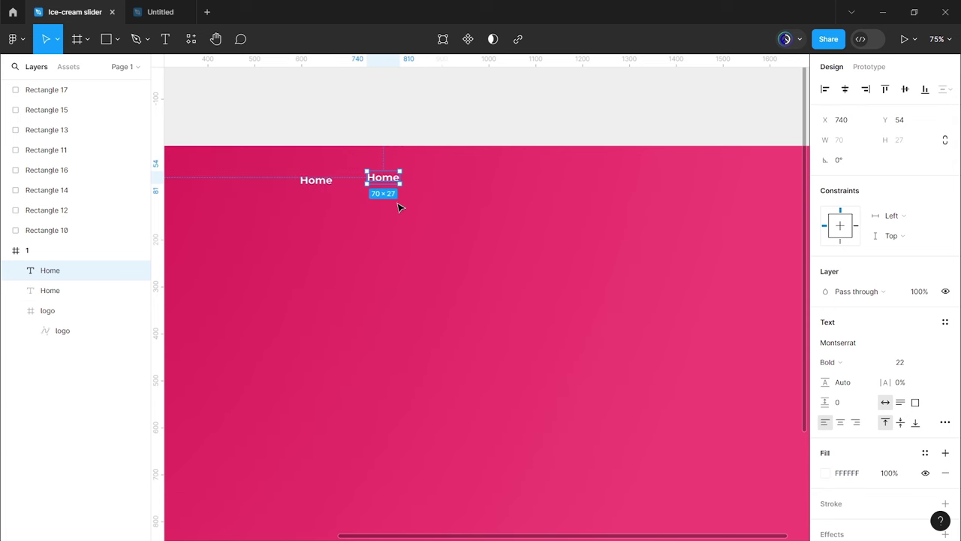
{"action": "key", "text": "ctrl+d"}
{"action": "key", "text": "ctrl+d"}
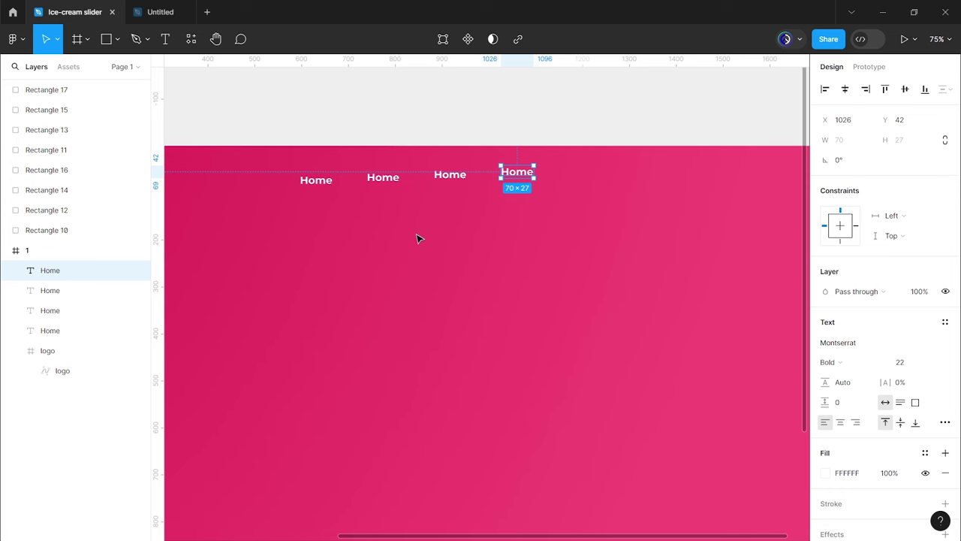
{"action": "left_click", "coordinate": [418, 239]}
{"action": "left_click_drag", "start_coordinate": [357, 167], "coordinate": [540, 198]}
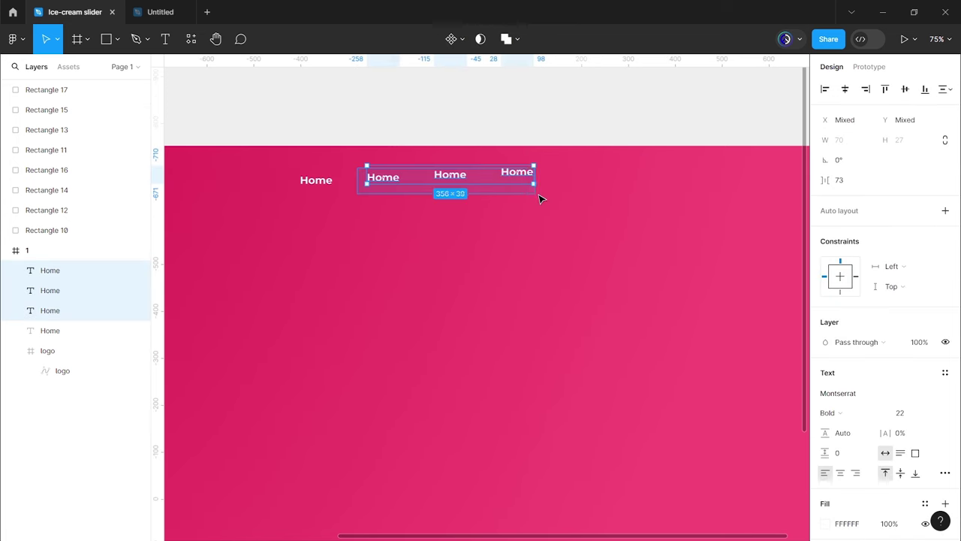
{"action": "left_click", "coordinate": [904, 89]}
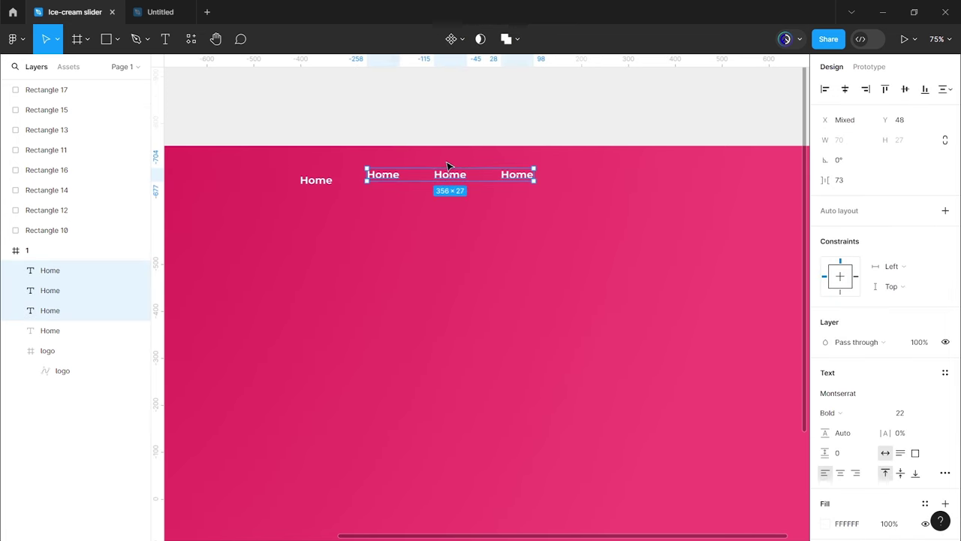
{"action": "left_click_drag", "start_coordinate": [464, 186], "coordinate": [470, 192]}
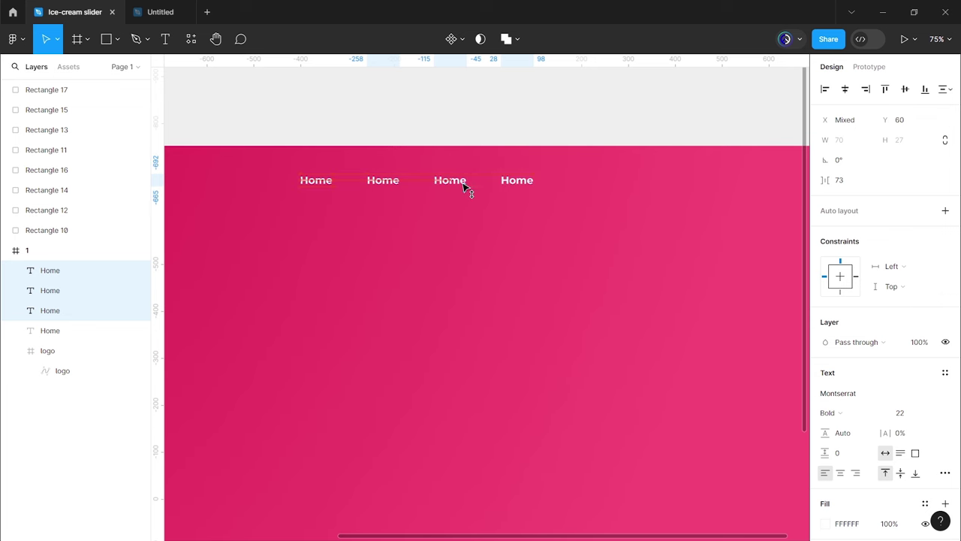
{"action": "left_click", "coordinate": [455, 204]}
Step: Retype the three copies as Shop, Delivery and Contact
{"action": "double_click", "coordinate": [386, 182]}
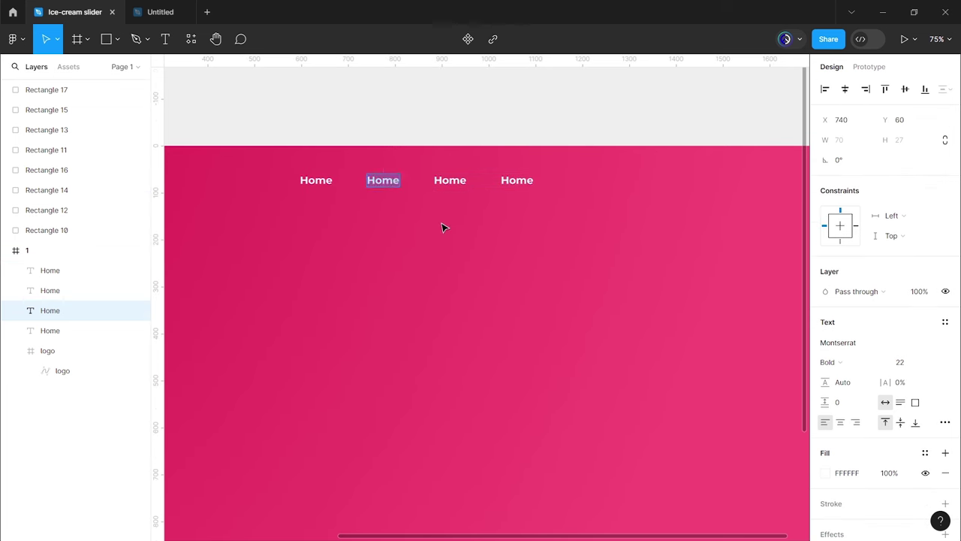
{"action": "type", "text": "Shop"}
{"action": "key", "text": "Escape"}
{"action": "key", "text": "Tab"}
{"action": "key", "text": "Return"}
{"action": "type", "text": "Deliv"}
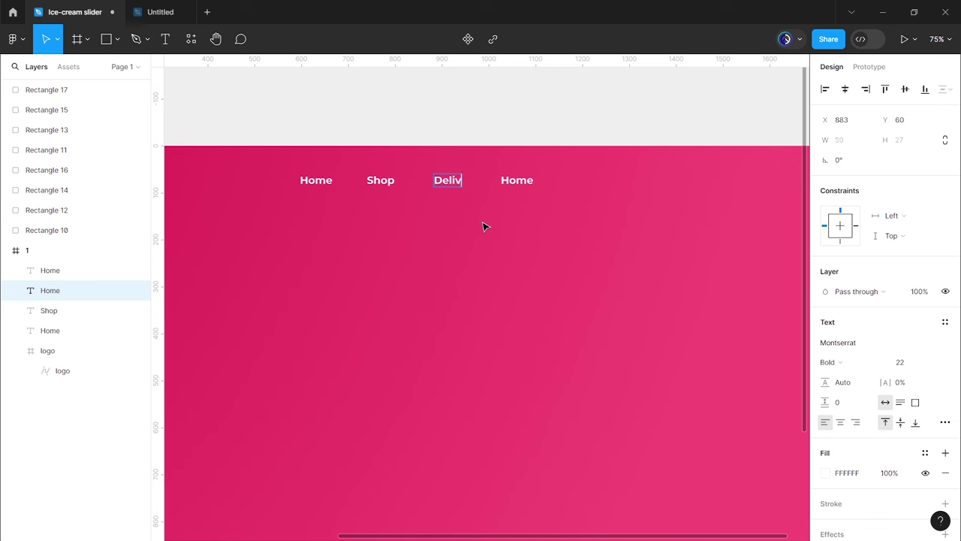
{"action": "type", "text": "ery"}
{"action": "key", "text": "Escape"}
{"action": "key", "text": "Tab"}
{"action": "key", "text": "Return"}
{"action": "type", "text": "ct"}
{"action": "key", "text": "Escape"}
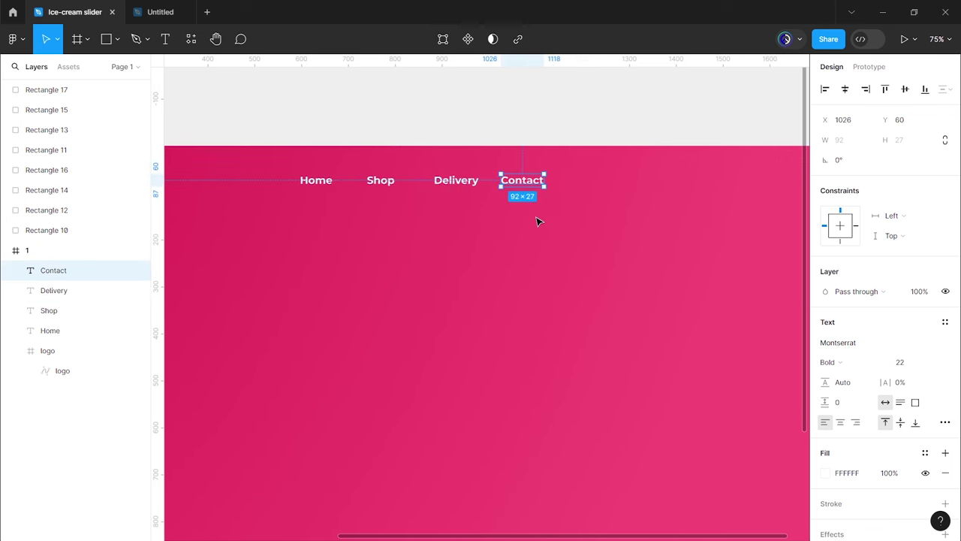
Step: Distribute the four nav labels evenly with a 73 gap
{"action": "left_click_drag", "start_coordinate": [317, 171], "coordinate": [648, 208]}
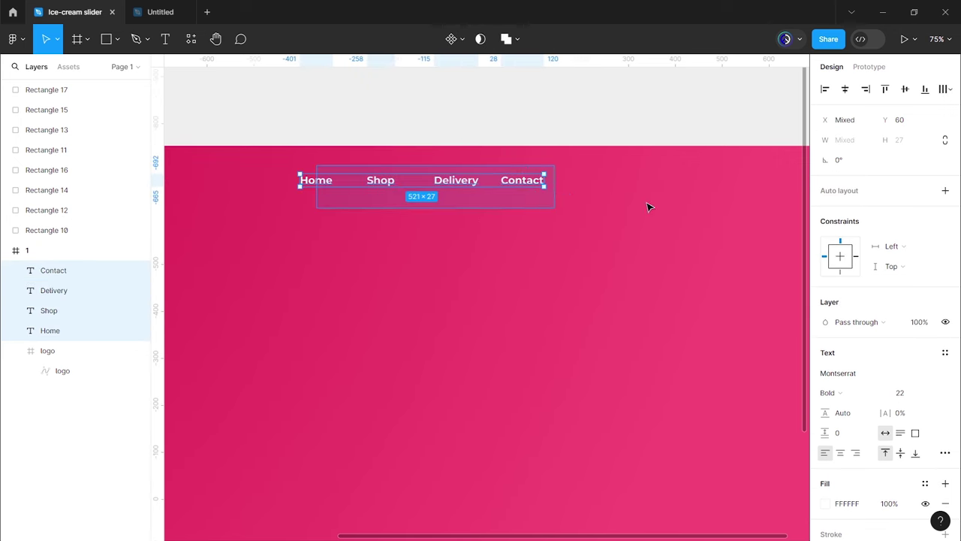
{"action": "left_click", "coordinate": [950, 92]}
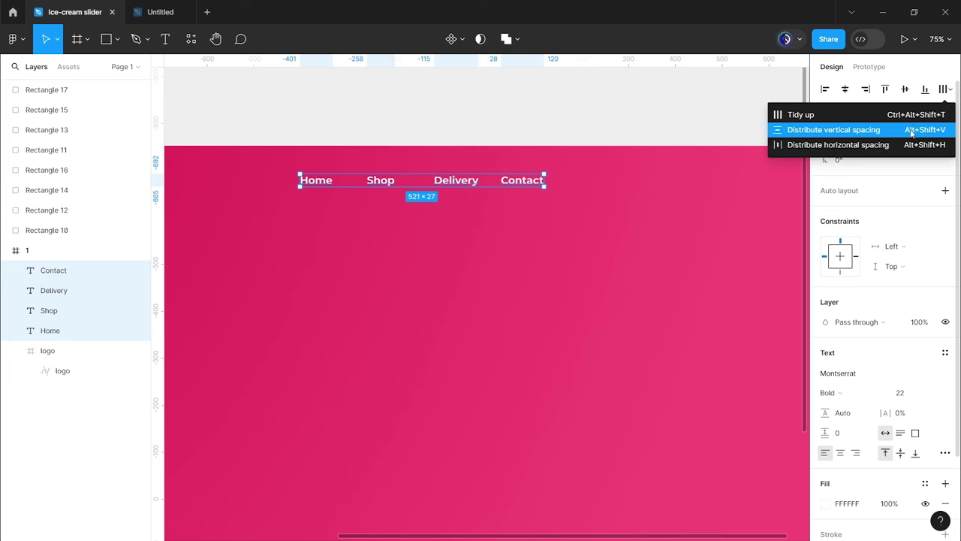
{"action": "left_click", "coordinate": [904, 143]}
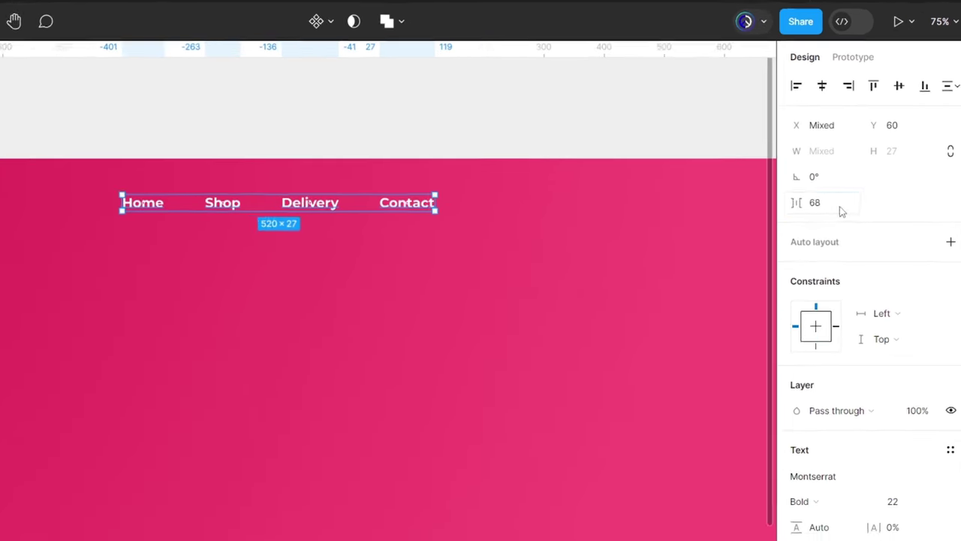
{"action": "left_click", "coordinate": [856, 185]}
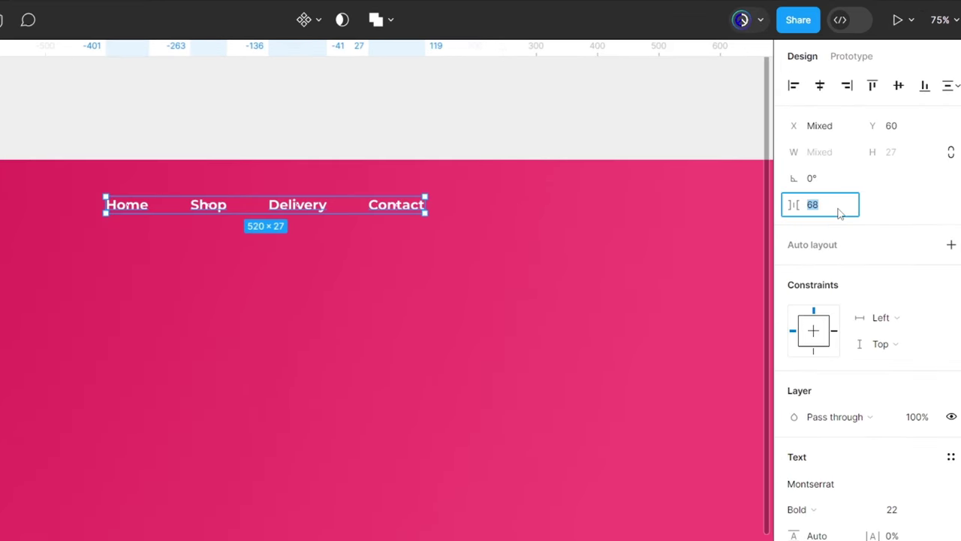
{"action": "type", "text": "3"}
{"action": "key", "text": "Return"}
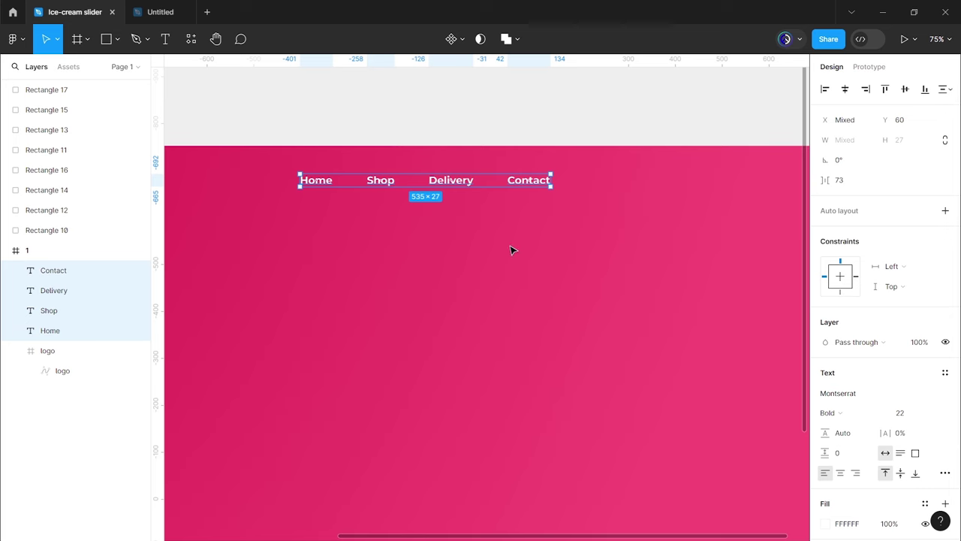
{"action": "left_click", "coordinate": [514, 250]}
{"action": "key", "text": "shift+1"}
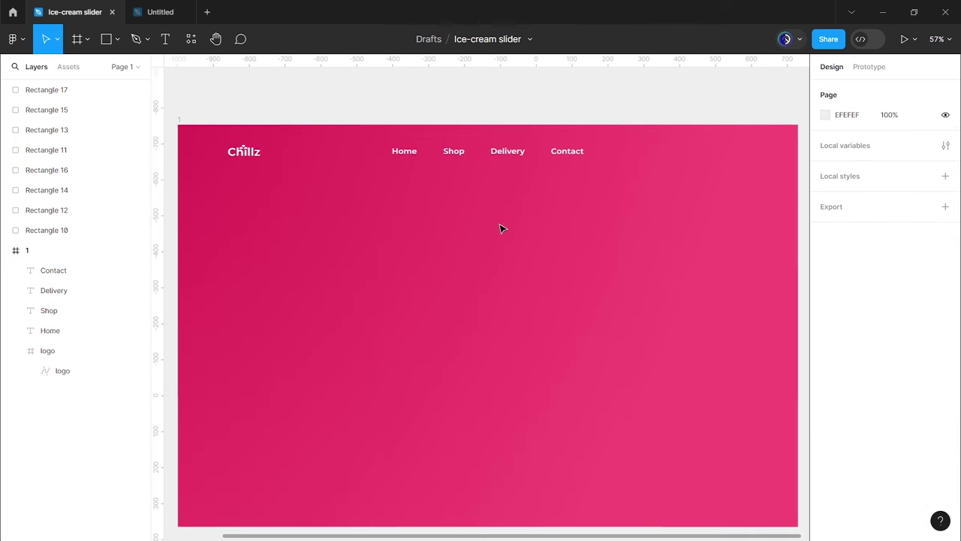
Step: Copy Contact to the row's end and retype it as 'Order Your Ice-cream'
{"action": "scroll", "coordinate": [545, 209], "scroll_direction": "right", "scroll_amount": 5}
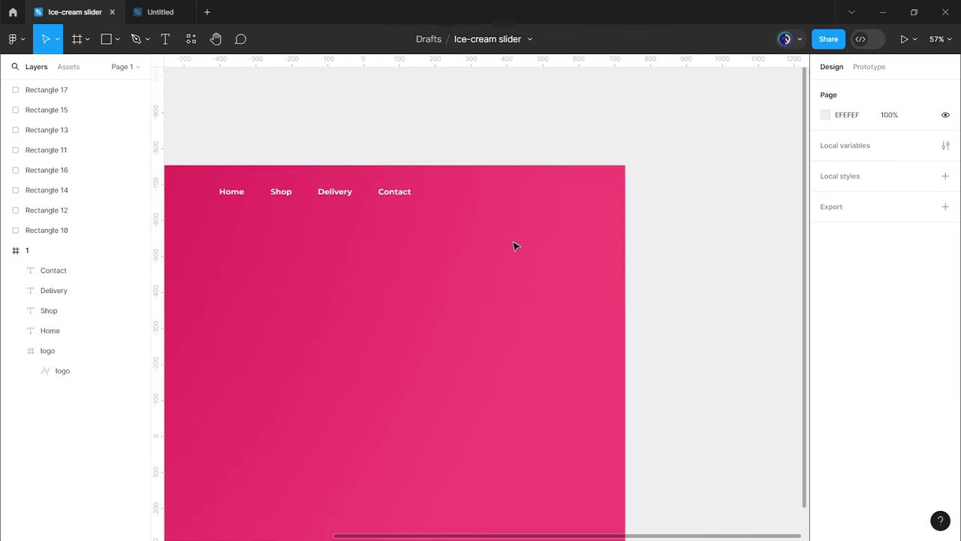
{"action": "left_click_drag", "start_coordinate": [400, 198], "coordinate": [531, 202]}
{"action": "double_click", "coordinate": [526, 192]}
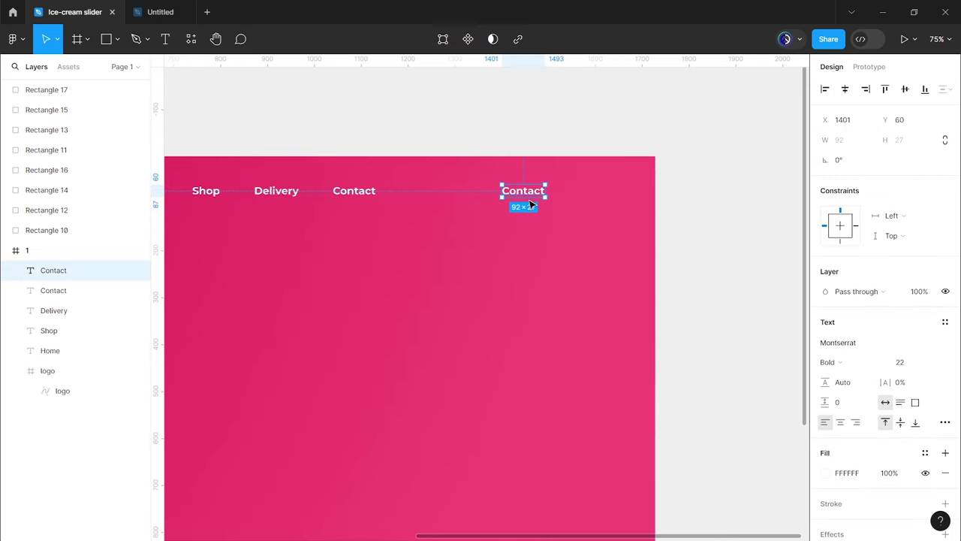
{"action": "scroll", "coordinate": [525, 203], "scroll_direction": "up", "scroll_amount": 3}
{"action": "type", "text": "Order Your Ice-cream"}
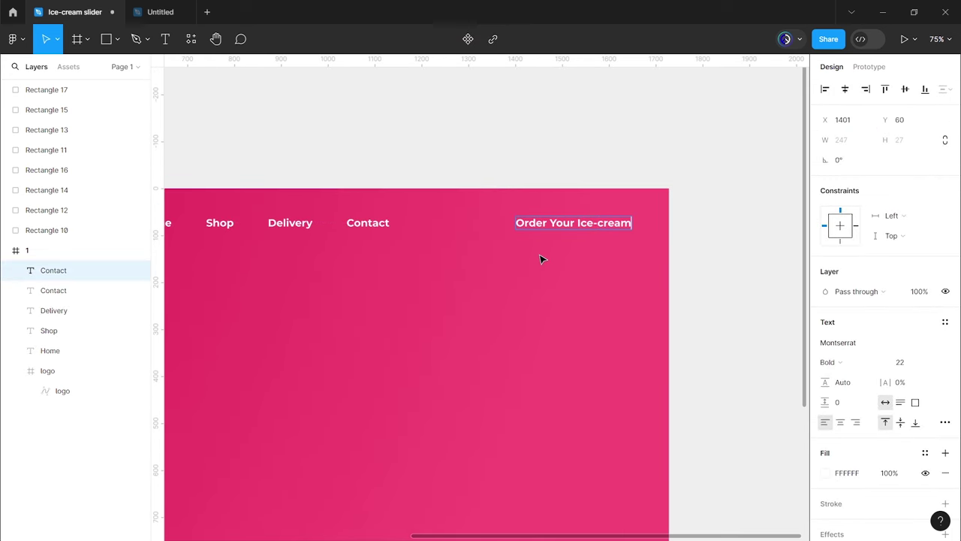
{"action": "key", "text": "Escape"}
{"action": "left_click_drag", "start_coordinate": [566, 228], "coordinate": [512, 226]}
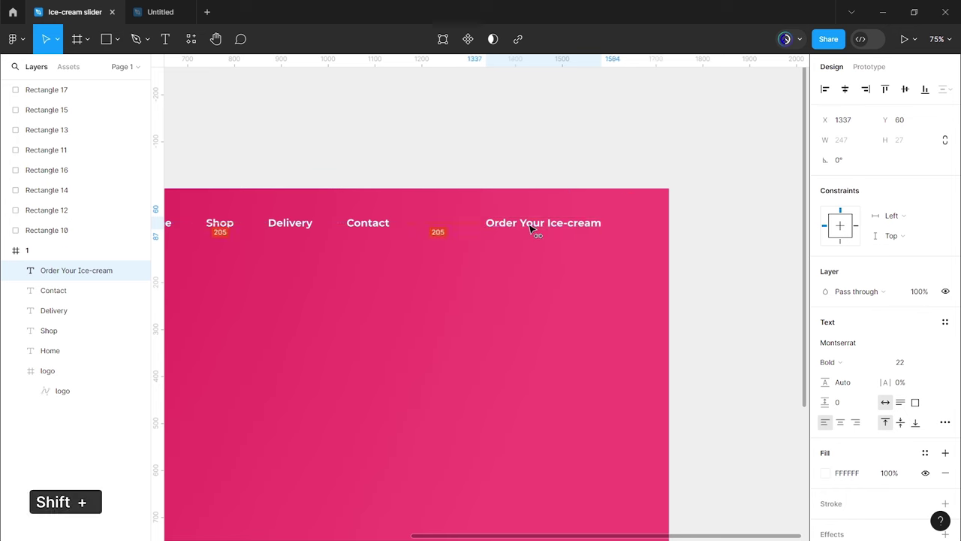
{"action": "left_click", "coordinate": [348, 193]}
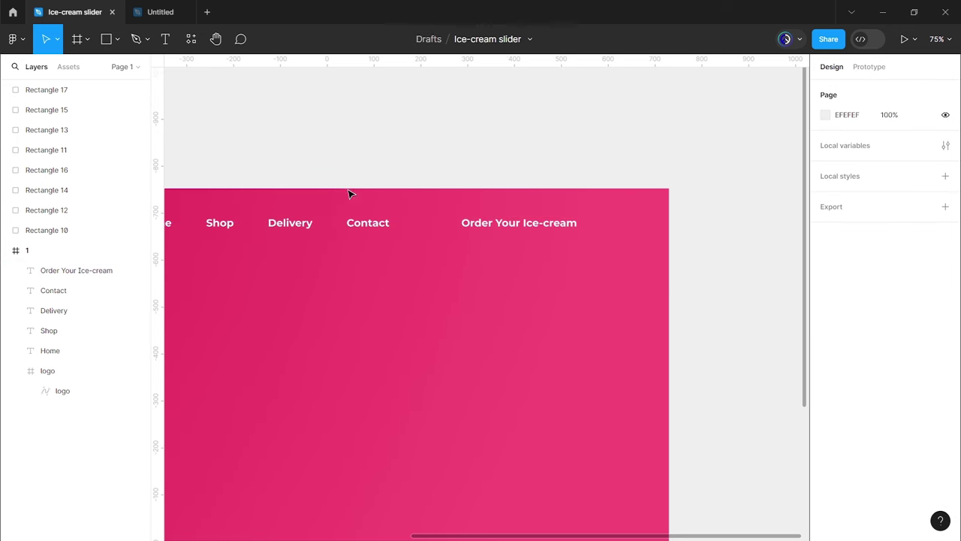
Step: Draw a 327×58 rectangle over the text with corner radius 4
{"action": "left_click", "coordinate": [111, 45]}
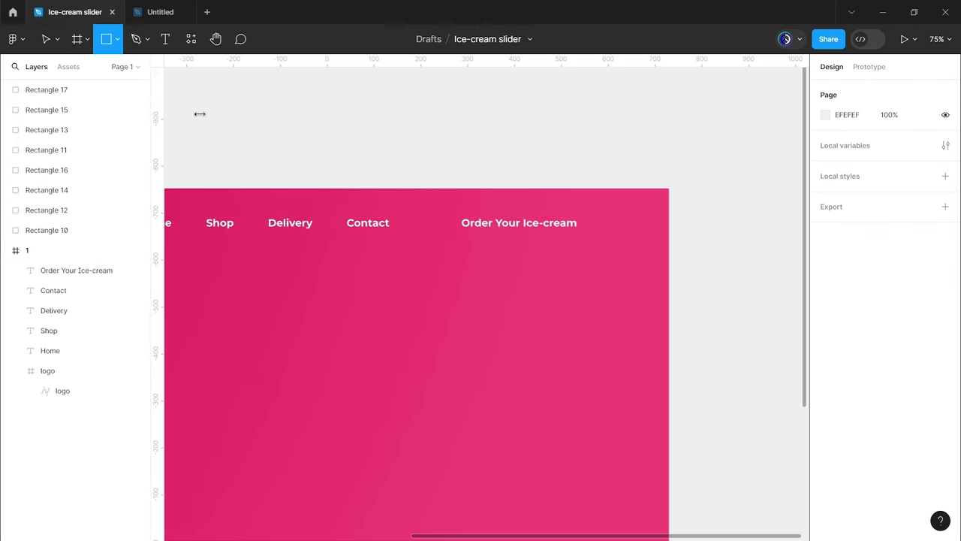
{"action": "left_click_drag", "start_coordinate": [438, 209], "coordinate": [603, 241]}
{"action": "scroll", "coordinate": [548, 241], "scroll_direction": "up", "scroll_amount": 2}
{"action": "scroll", "coordinate": [547, 240], "scroll_direction": "up", "scroll_amount": 2}
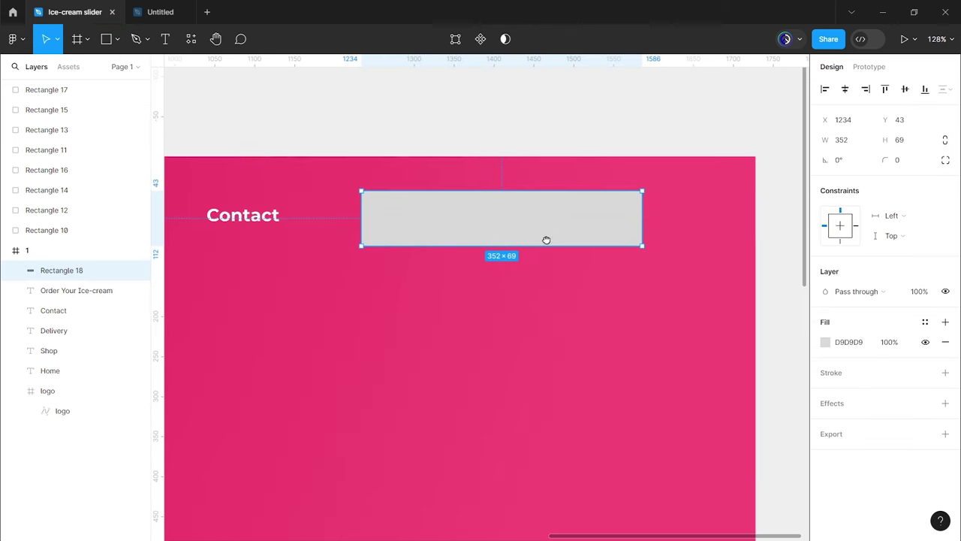
{"action": "left_click_drag", "start_coordinate": [546, 263], "coordinate": [547, 257]}
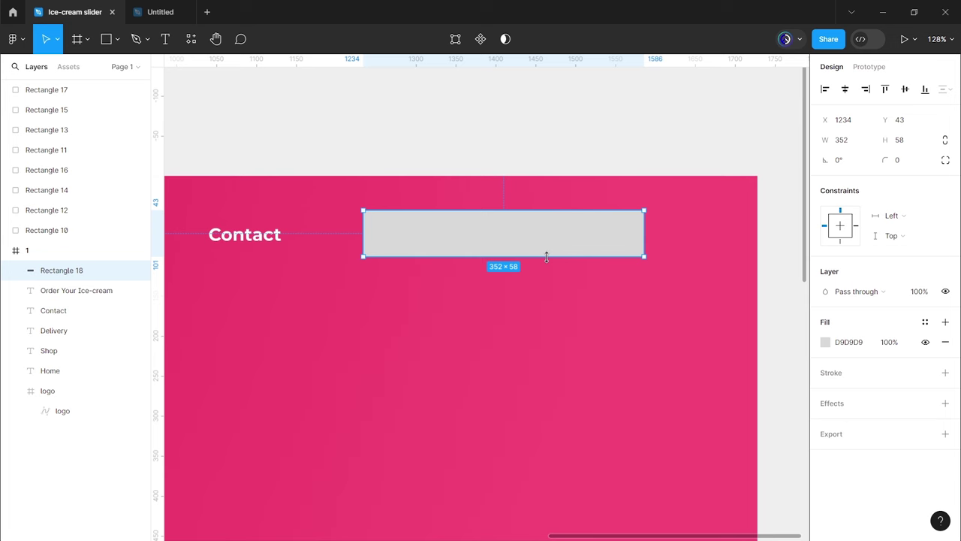
{"action": "left_click_drag", "start_coordinate": [363, 238], "coordinate": [383, 238]}
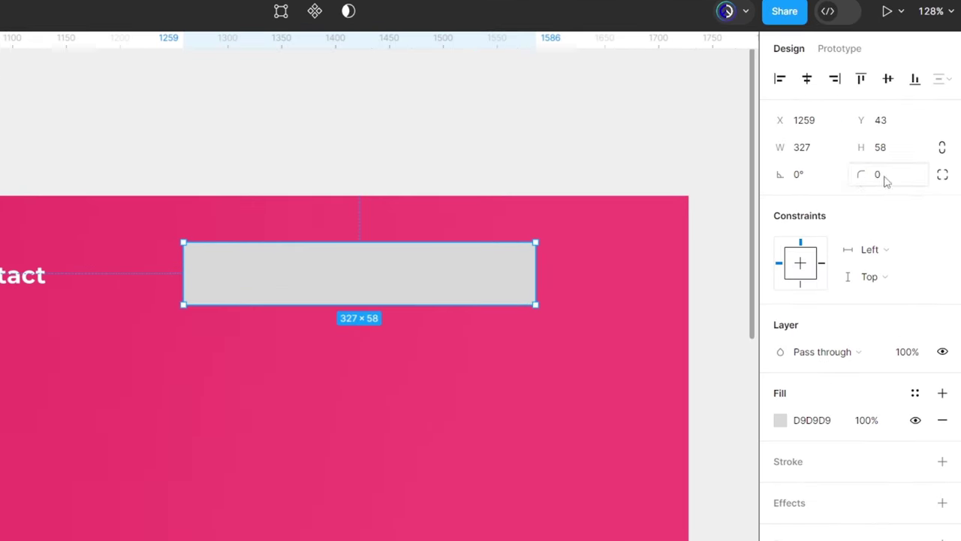
{"action": "left_click", "coordinate": [898, 160]}
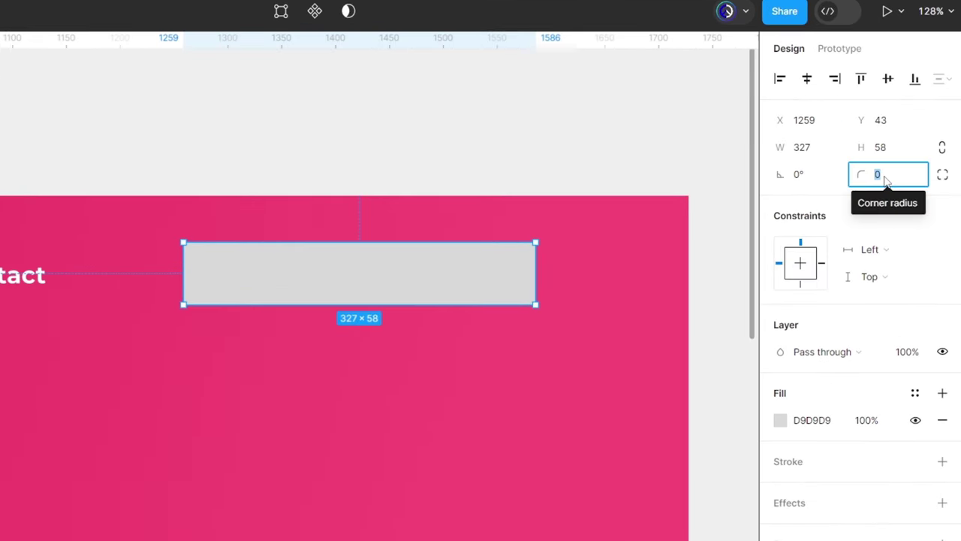
{"action": "type", "text": "4"}
{"action": "key", "text": "Return"}
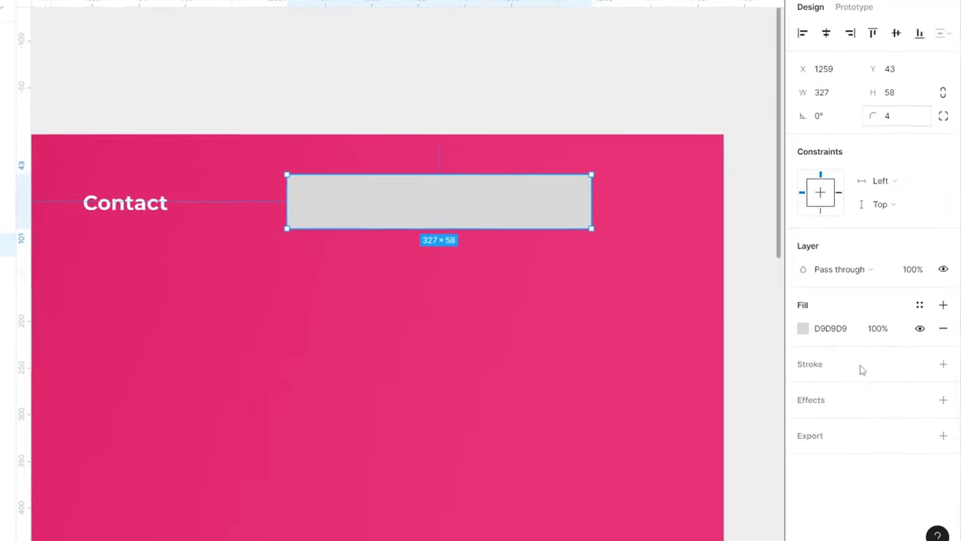
Step: Give the rectangle a 2 px white outside stroke and hide its fill
{"action": "left_click", "coordinate": [862, 415]}
{"action": "left_click", "coordinate": [802, 376]}
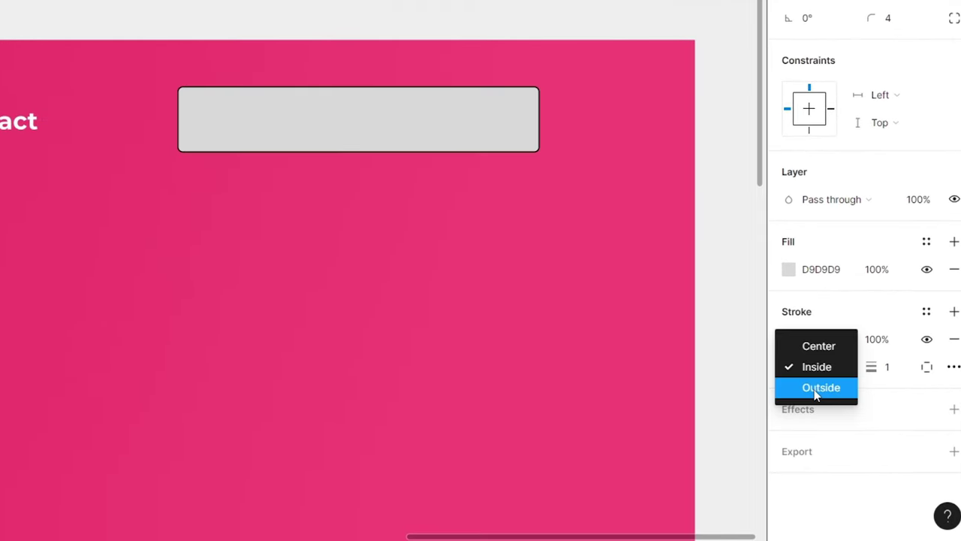
{"action": "left_click", "coordinate": [817, 390]}
{"action": "left_click", "coordinate": [877, 375]}
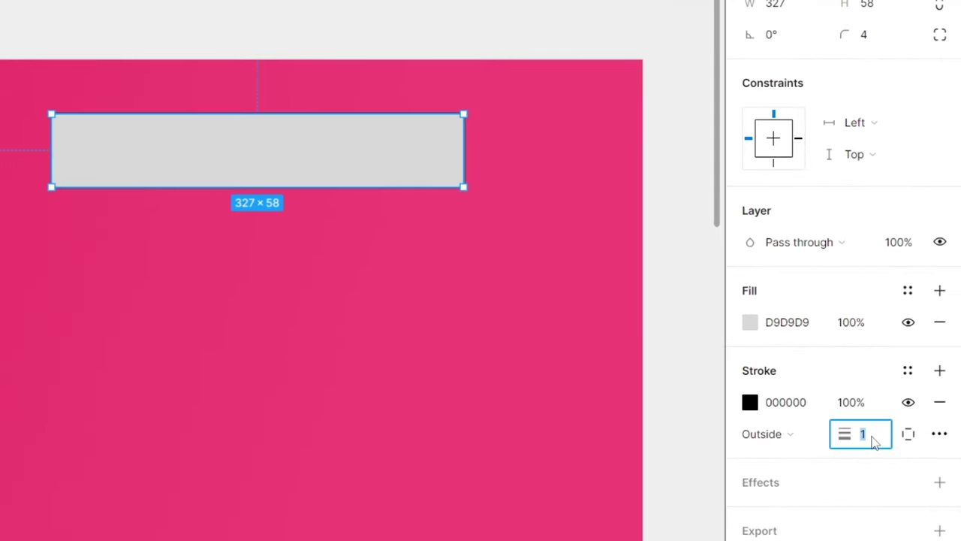
{"action": "type", "text": "2"}
{"action": "key", "text": "Return"}
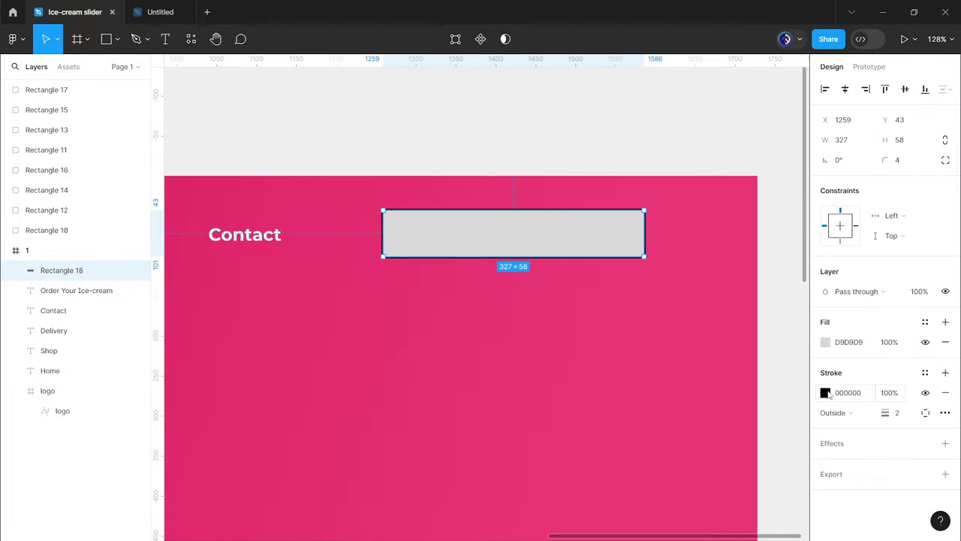
{"action": "left_click", "coordinate": [825, 392]}
{"action": "left_click_drag", "start_coordinate": [695, 267], "coordinate": [642, 213]}
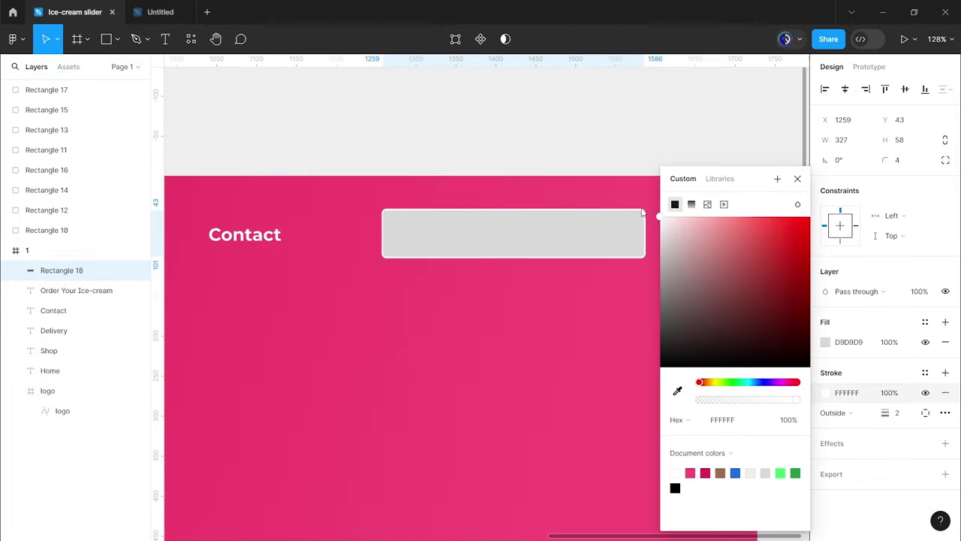
{"action": "left_click", "coordinate": [797, 180]}
{"action": "left_click", "coordinate": [925, 342]}
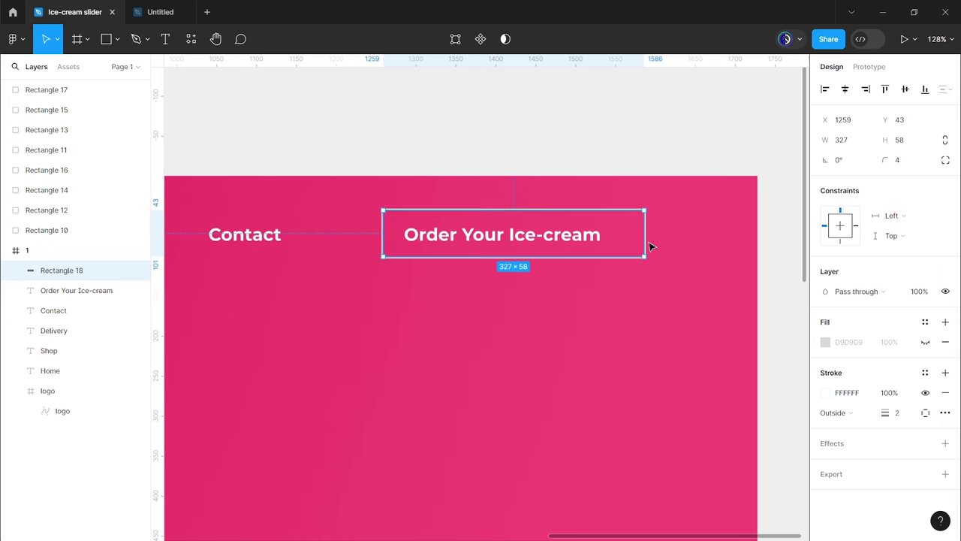
Step: Group the rectangle with the Order Your Ice-cream text
{"action": "left_click_drag", "start_coordinate": [633, 243], "coordinate": [630, 245]}
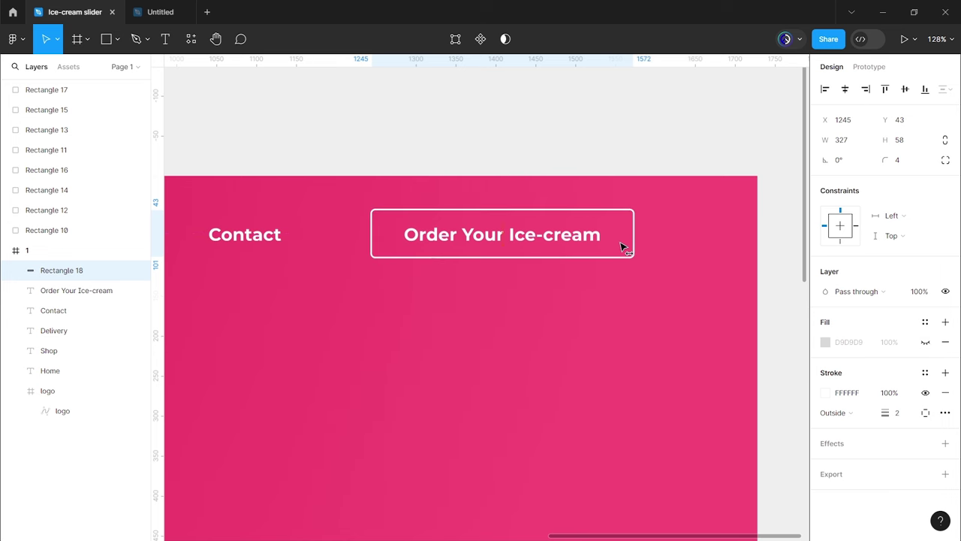
{"action": "left_click", "coordinate": [580, 243], "text": "shift"}
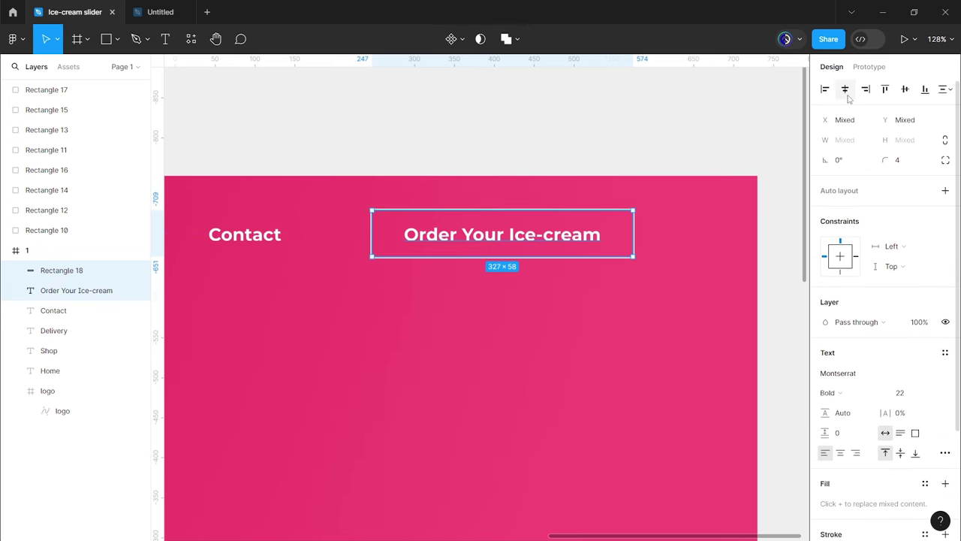
{"action": "right_click", "coordinate": [527, 239]}
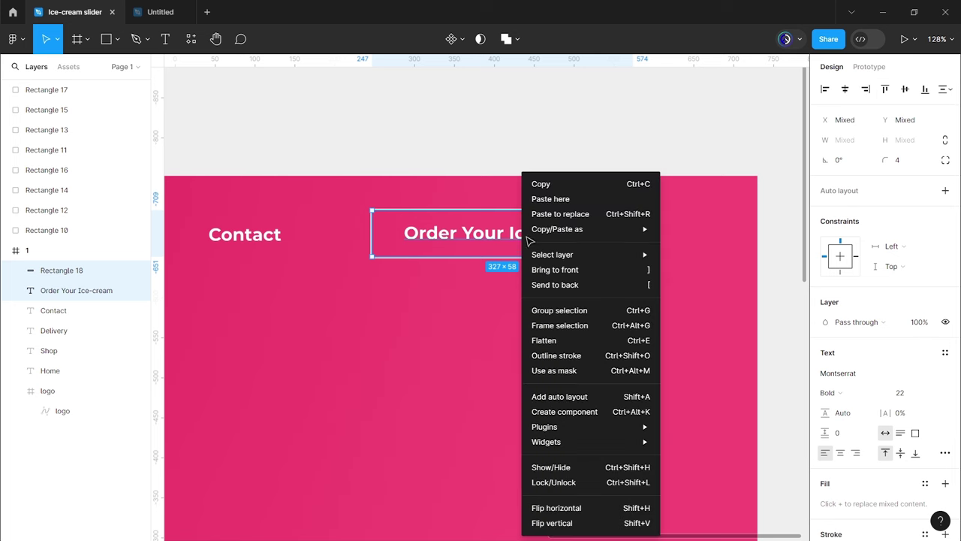
{"action": "left_click", "coordinate": [552, 310]}
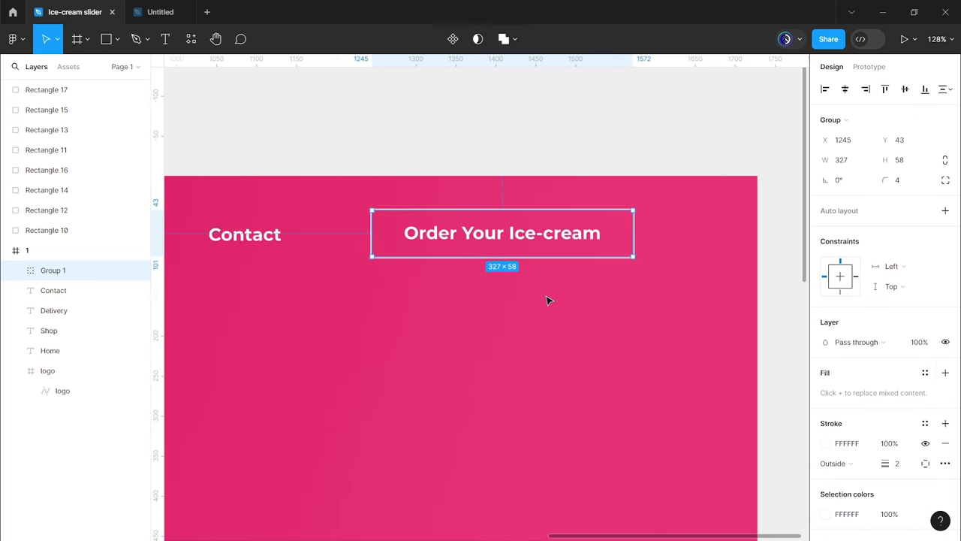
{"action": "scroll", "coordinate": [548, 299], "scroll_direction": "down", "scroll_amount": 3}
{"action": "scroll", "coordinate": [545, 310], "scroll_direction": "down", "scroll_amount": 3}
Step: Add a Columns layout grid with a count of 12 to frame 1
{"action": "left_click", "coordinate": [632, 263]}
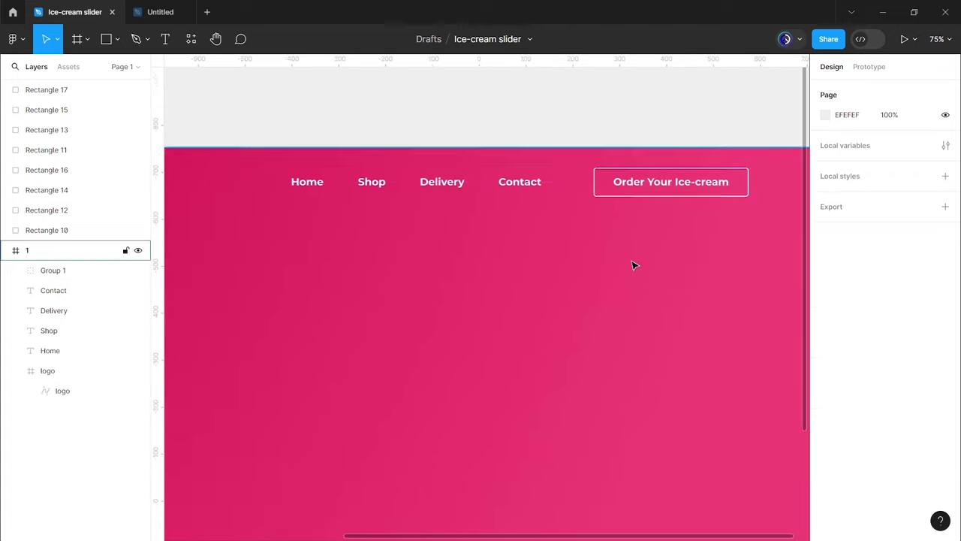
{"action": "left_click_drag", "start_coordinate": [583, 291], "coordinate": [596, 239]}
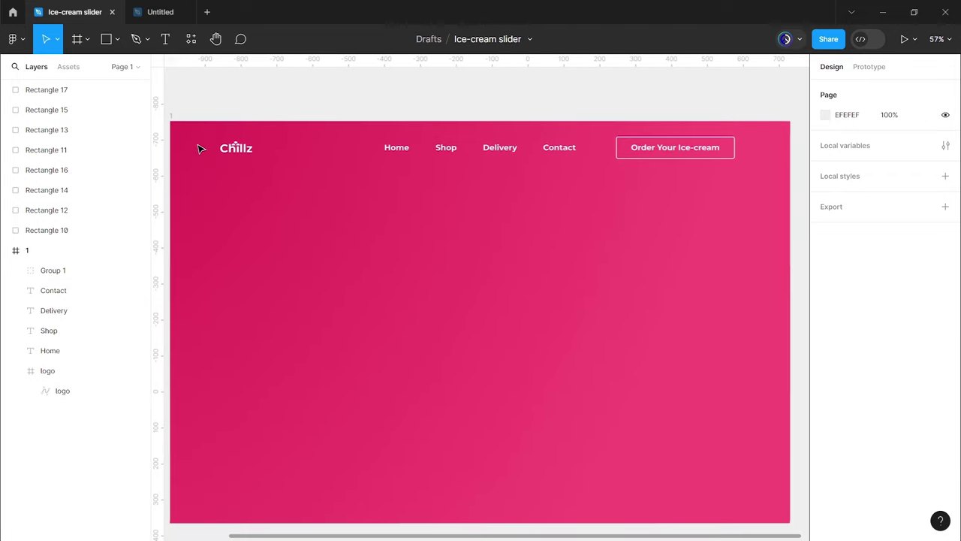
{"action": "scroll", "coordinate": [389, 287], "scroll_direction": "down", "scroll_amount": 2}
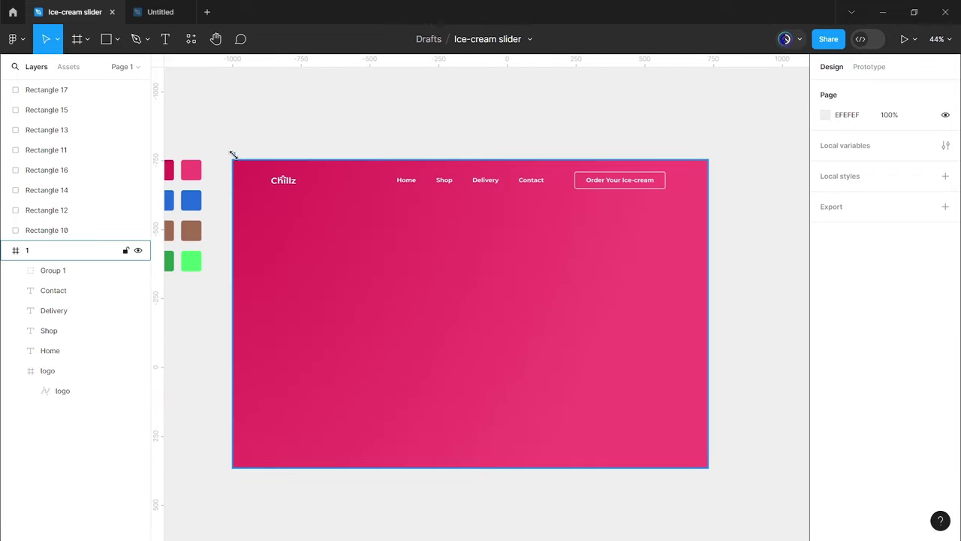
{"action": "left_click", "coordinate": [233, 154]}
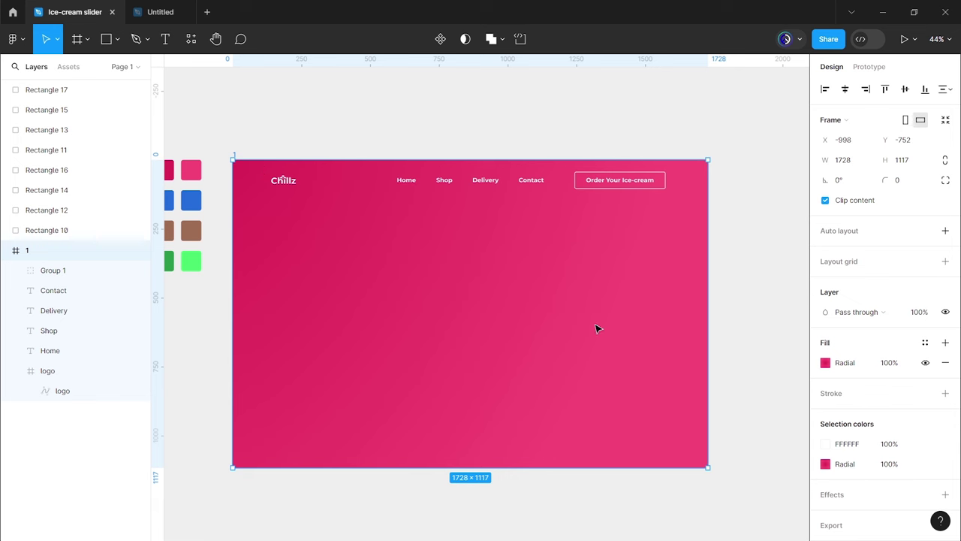
{"action": "left_click", "coordinate": [883, 269]}
{"action": "left_click", "coordinate": [826, 281]}
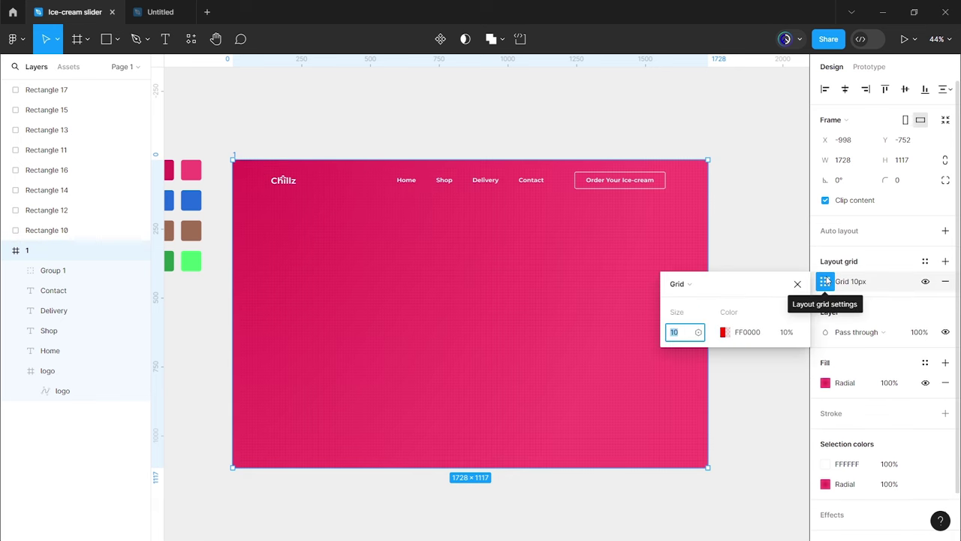
{"action": "left_click", "coordinate": [685, 286]}
{"action": "left_click", "coordinate": [686, 298]}
{"action": "type", "text": "12"}
{"action": "key", "text": "Return"}
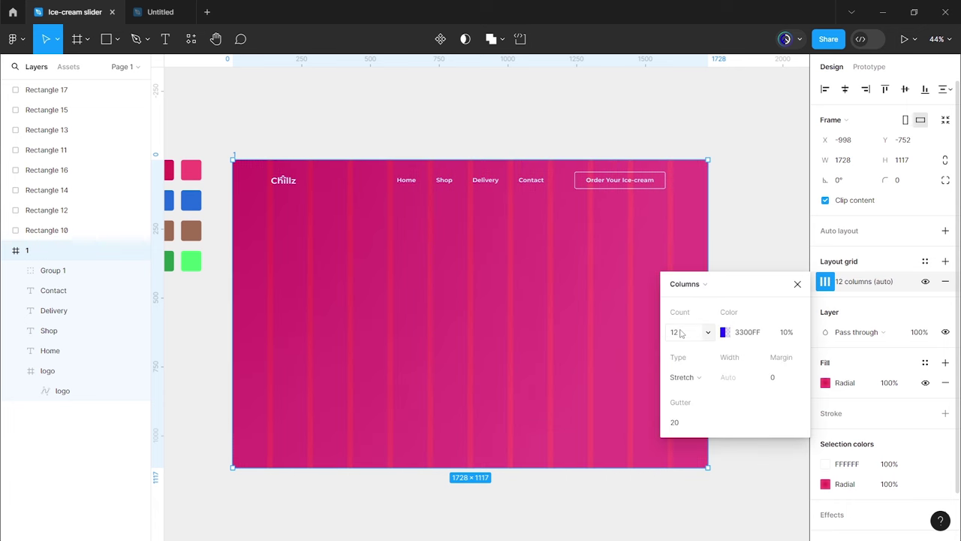
{"action": "left_click", "coordinate": [797, 285]}
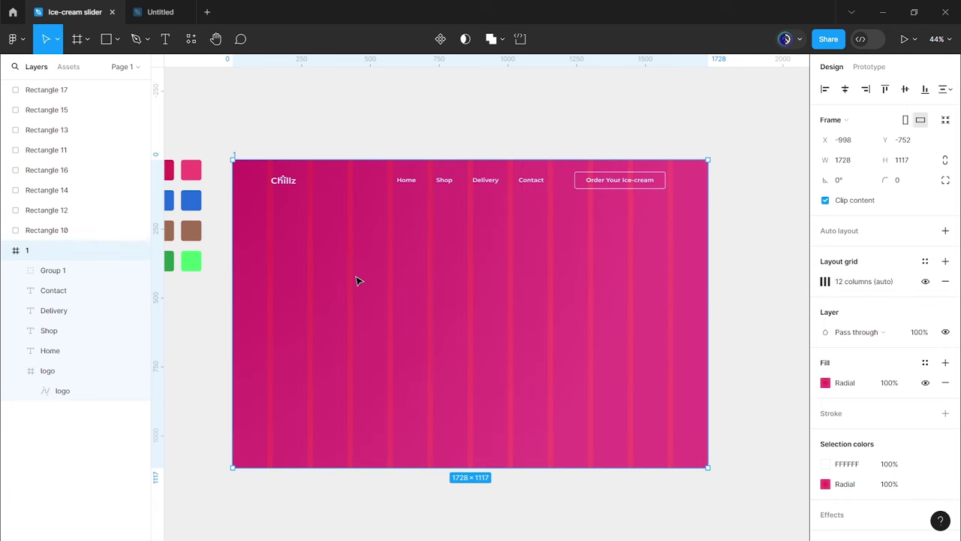
Step: Select the Chillz logo frame
{"action": "left_click", "coordinate": [258, 157]}
{"action": "scroll", "coordinate": [258, 157], "scroll_direction": "up", "scroll_amount": 10}
{"action": "left_click", "coordinate": [339, 263]}
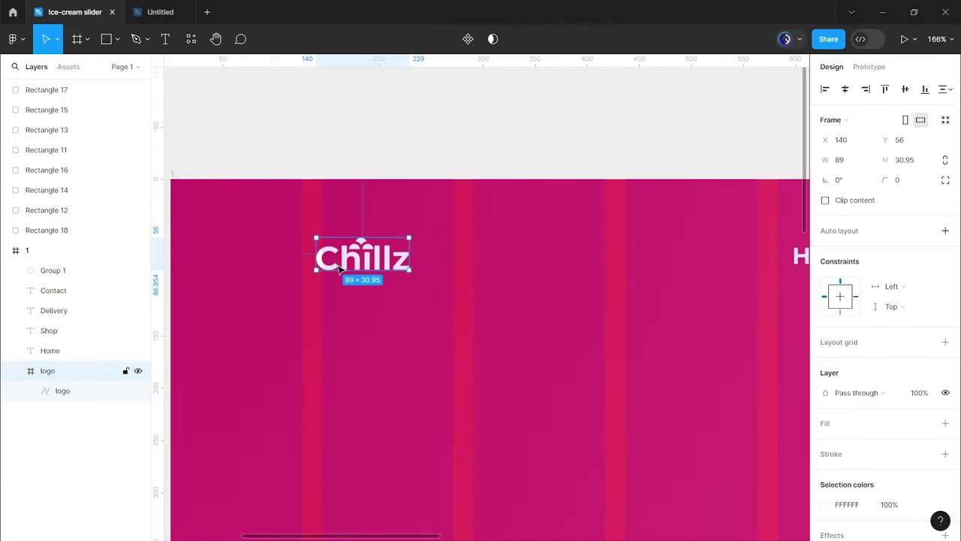
Step: Nudge the Order Your Ice-cream button slightly right to X 1275
{"action": "left_click", "coordinate": [486, 294]}
{"action": "scroll", "coordinate": [410, 291], "scroll_direction": "right", "scroll_amount": 5}
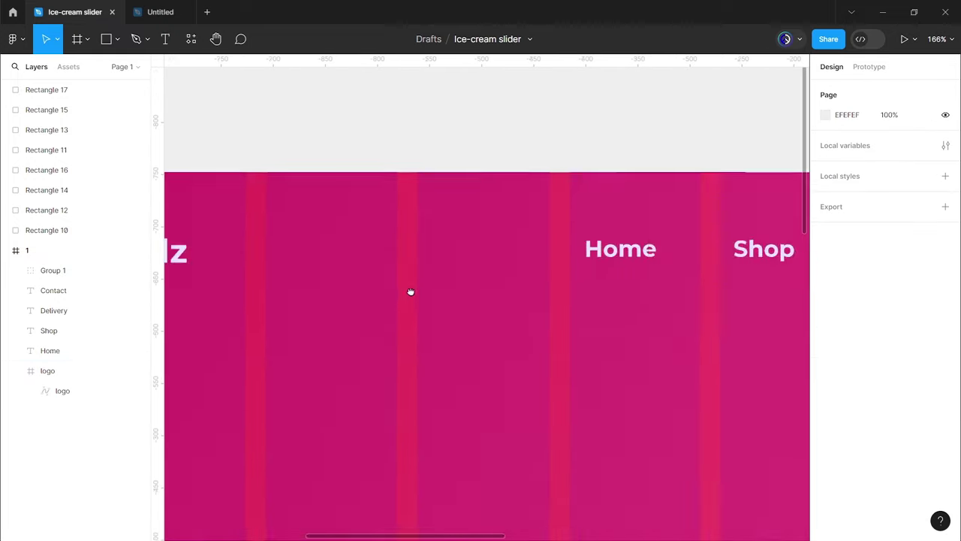
{"action": "scroll", "coordinate": [482, 294], "scroll_direction": "down", "scroll_amount": 5}
{"action": "scroll", "coordinate": [421, 285], "scroll_direction": "right", "scroll_amount": 5}
{"action": "scroll", "coordinate": [528, 266], "scroll_direction": "up", "scroll_amount": 3}
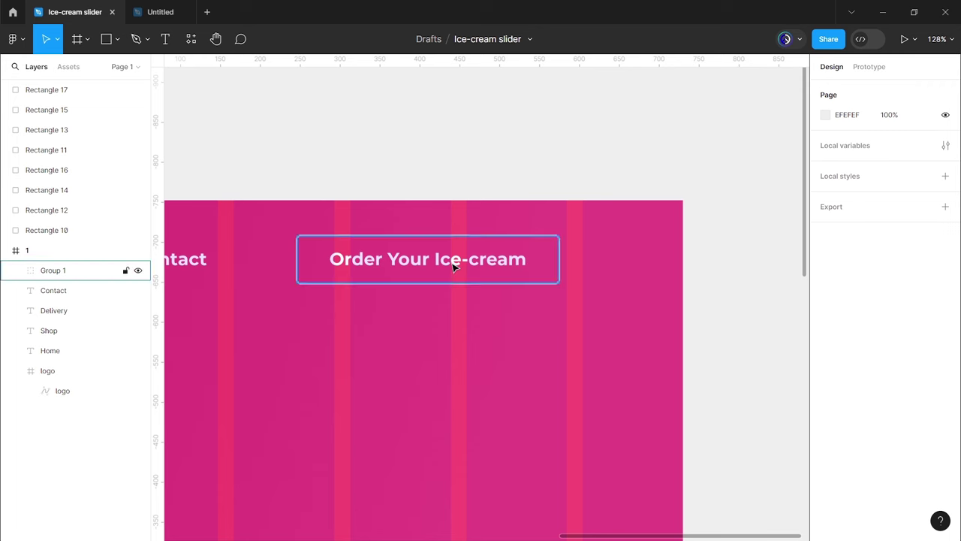
{"action": "left_click_drag", "start_coordinate": [453, 266], "coordinate": [476, 272]}
Step: Hide frame 1's 12-column layout grid
{"action": "scroll", "coordinate": [476, 272], "scroll_direction": "down", "scroll_amount": 2}
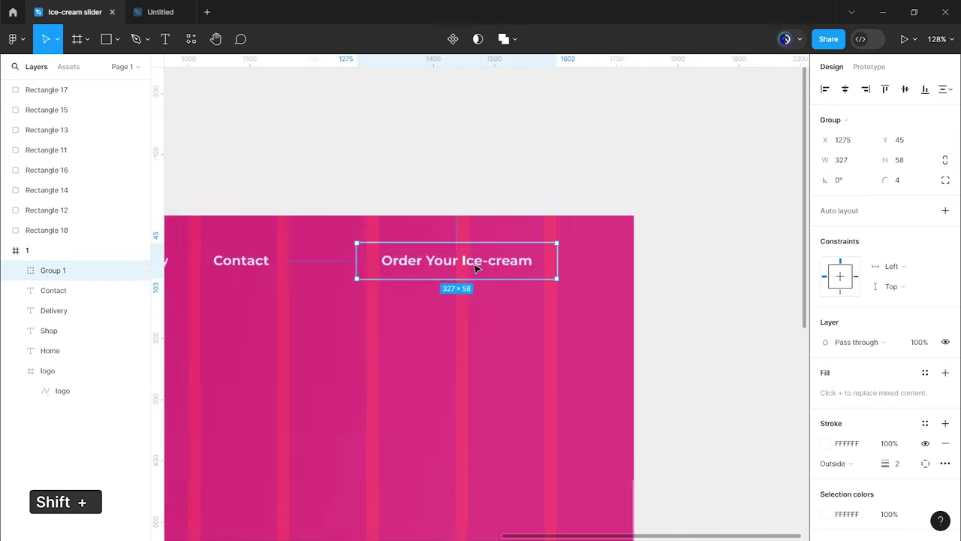
{"action": "scroll", "coordinate": [450, 289], "scroll_direction": "down", "scroll_amount": 3}
{"action": "scroll", "coordinate": [530, 228], "scroll_direction": "down", "scroll_amount": 3}
{"action": "key", "text": "Escape"}
{"action": "scroll", "coordinate": [556, 233], "scroll_direction": "left", "scroll_amount": 2}
{"action": "left_click", "coordinate": [507, 257]}
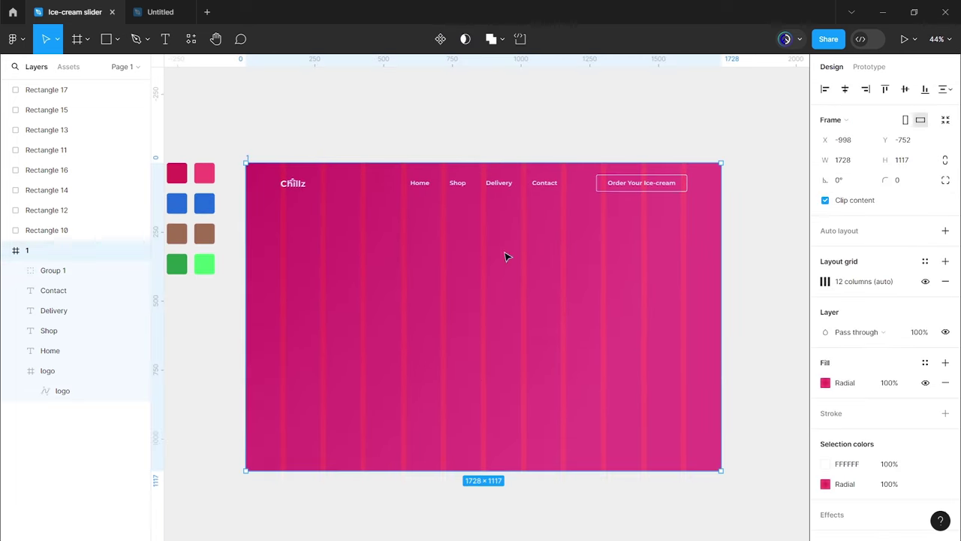
{"action": "left_click", "coordinate": [925, 288]}
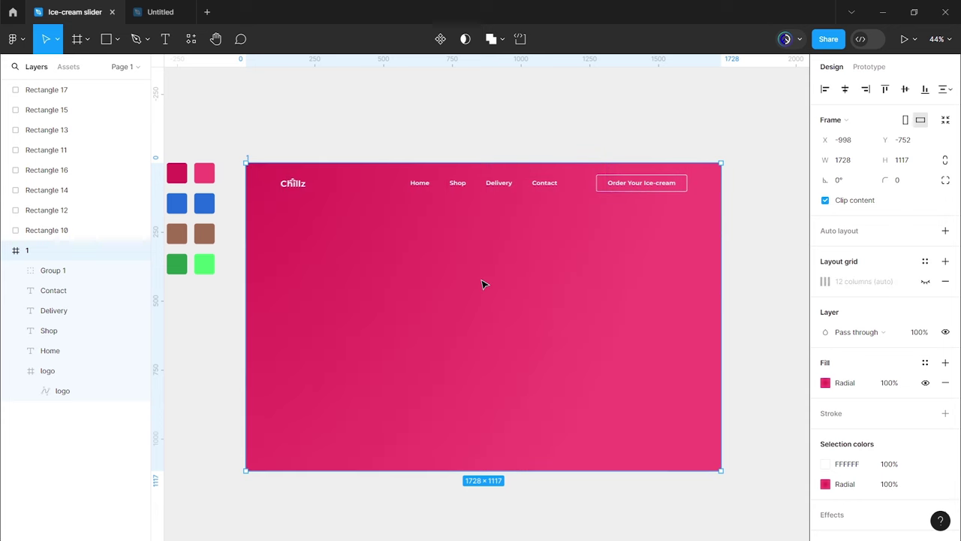
{"action": "key", "text": "Escape"}
{"action": "scroll", "coordinate": [483, 284], "scroll_direction": "up", "scroll_amount": 2}
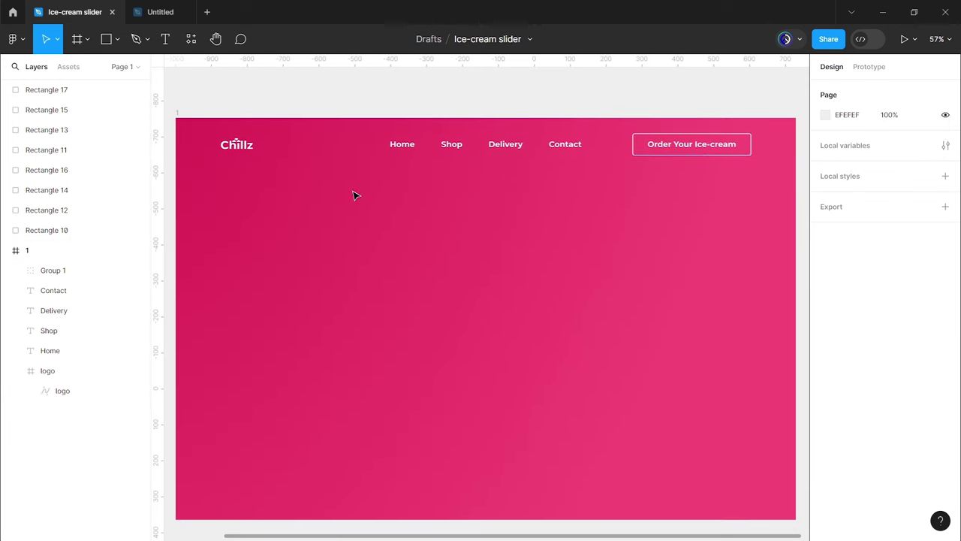
{"action": "left_click", "coordinate": [165, 40]}
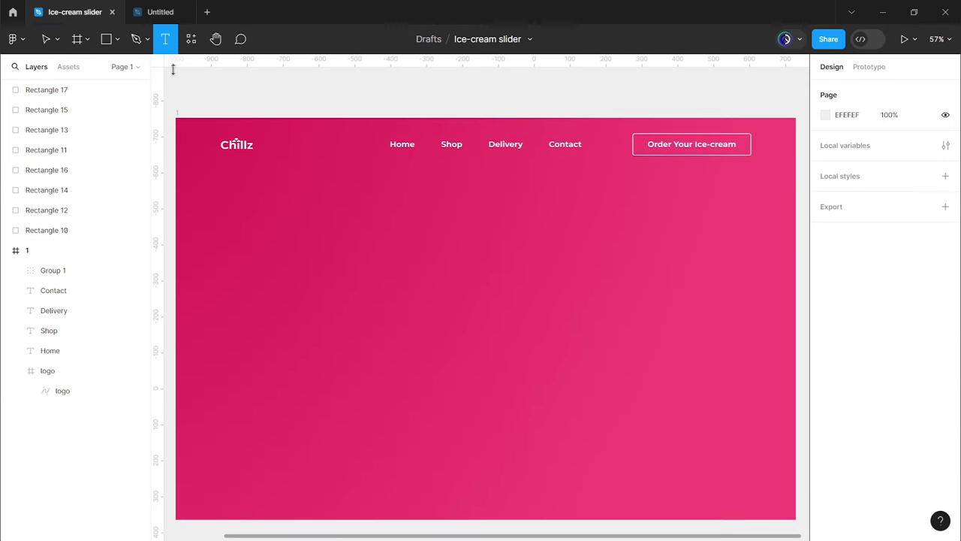
Step: Add an 'ice cream' text box below the header
{"action": "left_click", "coordinate": [233, 236]}
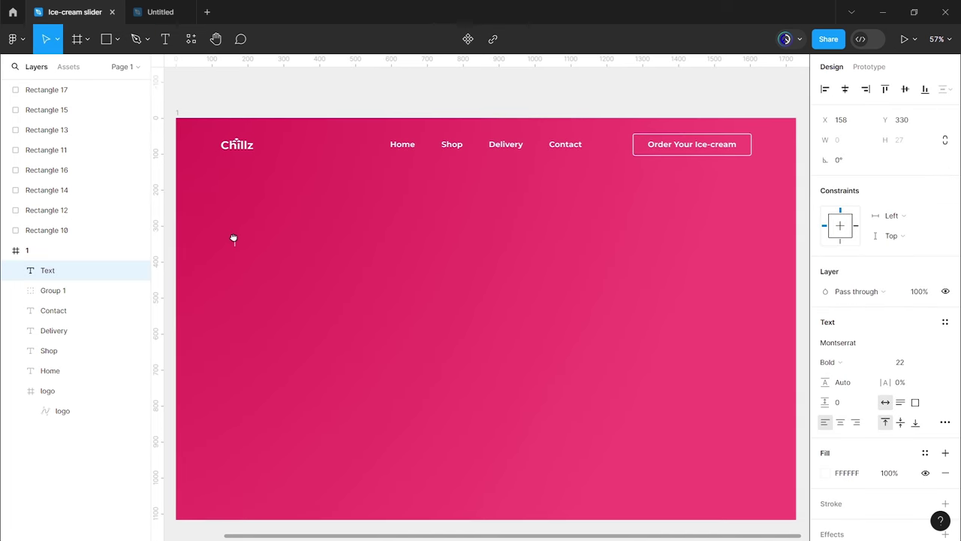
{"action": "left_click_drag", "start_coordinate": [233, 239], "coordinate": [315, 236]}
{"action": "scroll", "coordinate": [316, 236], "scroll_direction": "up", "scroll_amount": 3, "text": "ctrl"}
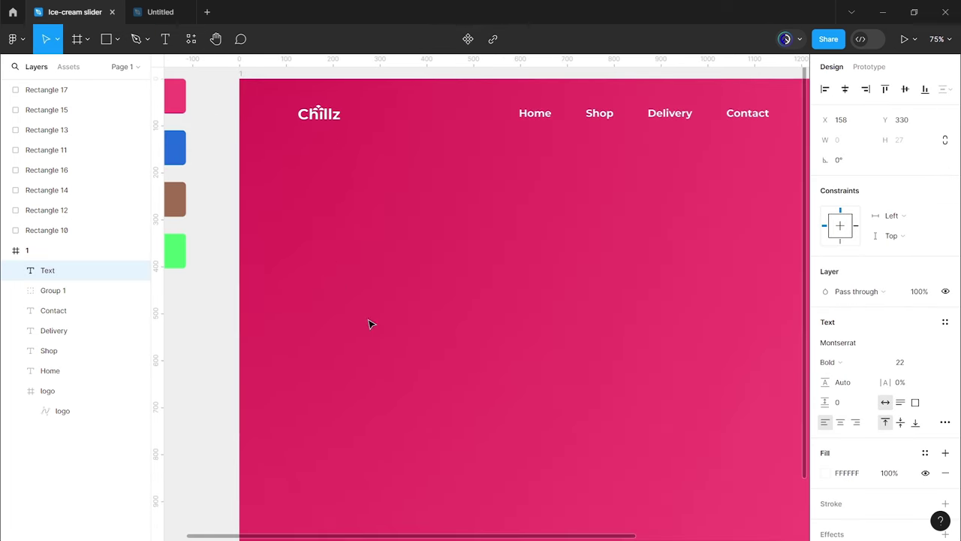
{"action": "type", "text": "Iice cream"}
{"action": "key", "text": "Escape"}
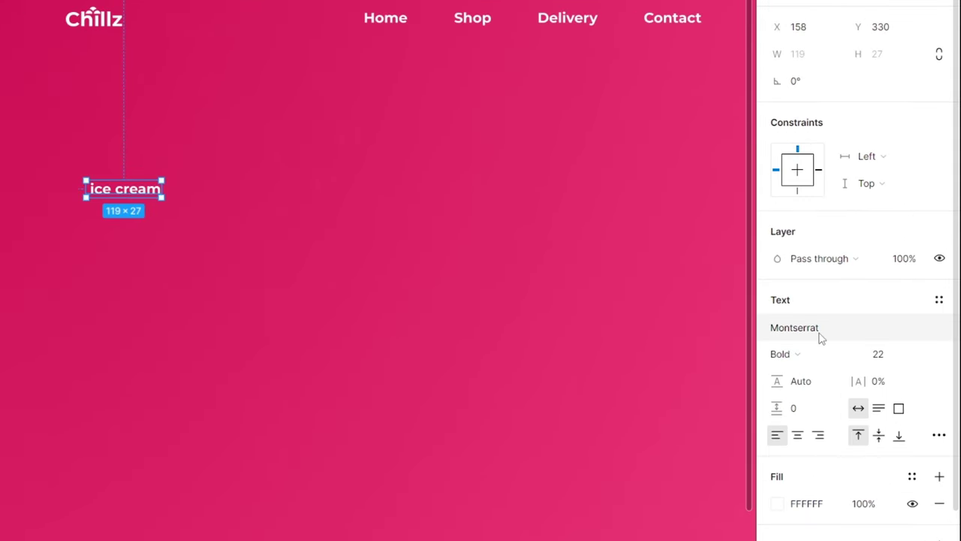
Step: Set the headline font to Pacifico at size 160
{"action": "left_click", "coordinate": [856, 348]}
{"action": "type", "text": "pacifi"}
{"action": "key", "text": "Return"}
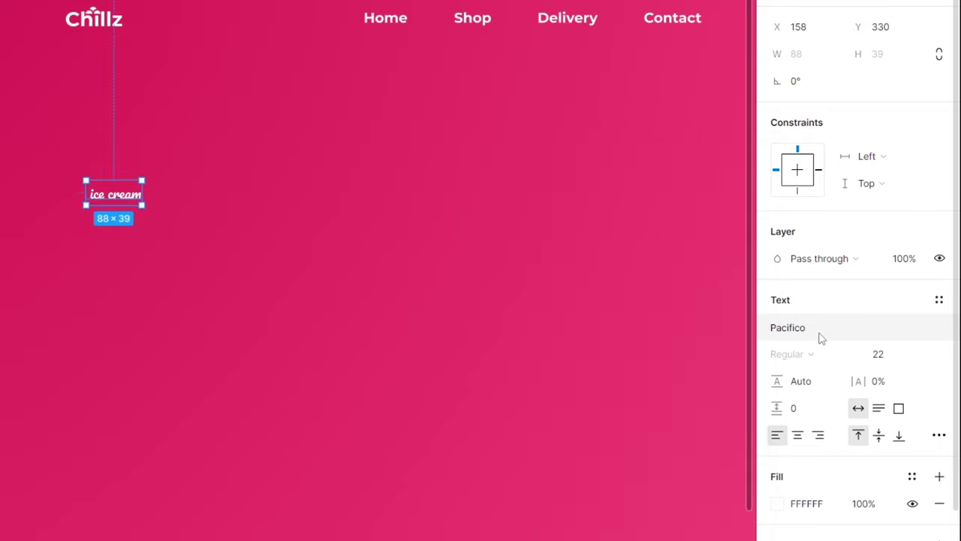
{"action": "left_click", "coordinate": [892, 339]}
{"action": "type", "text": "160"}
{"action": "key", "text": "Return"}
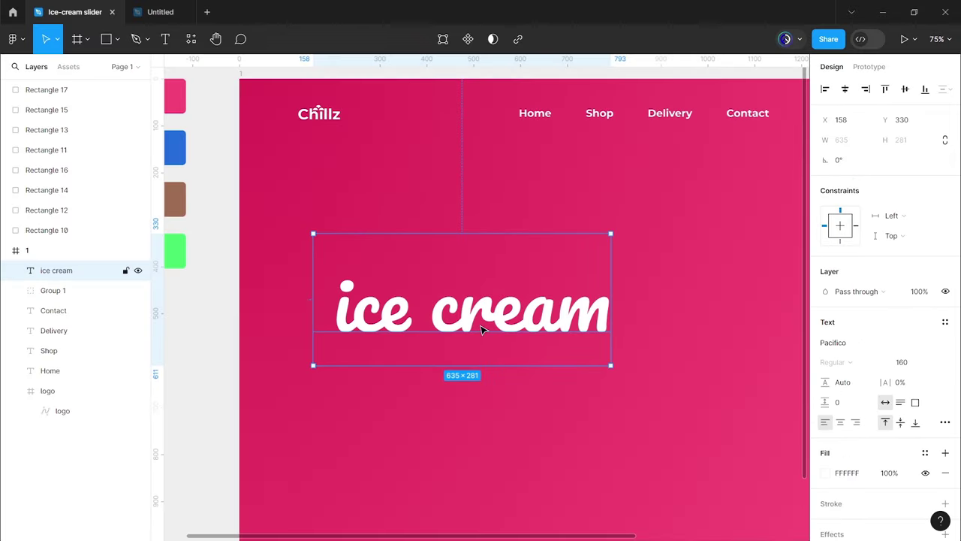
Step: Move the headline up-left to sit just below the Chillz logo
{"action": "double_click", "coordinate": [481, 325]}
{"action": "key", "text": "Escape"}
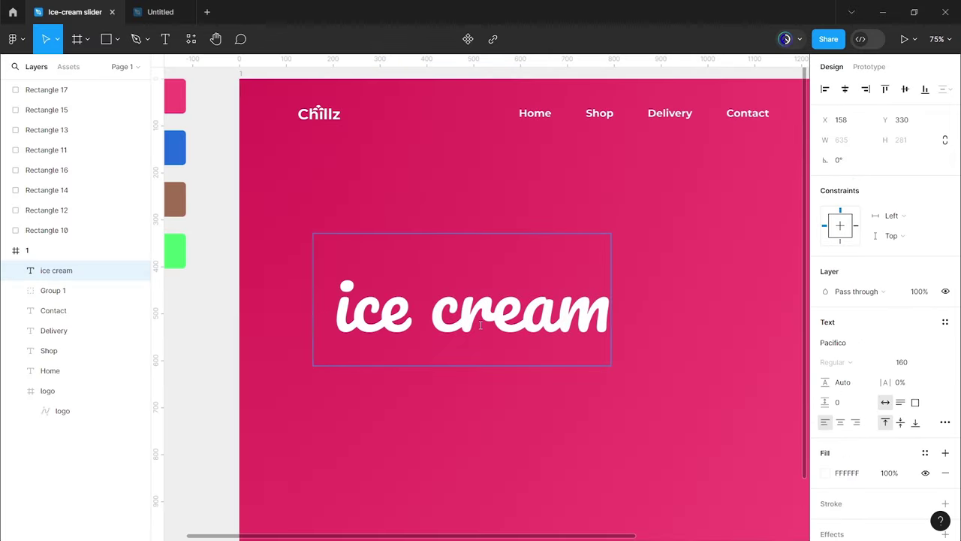
{"action": "left_click_drag", "start_coordinate": [481, 324], "coordinate": [465, 235]}
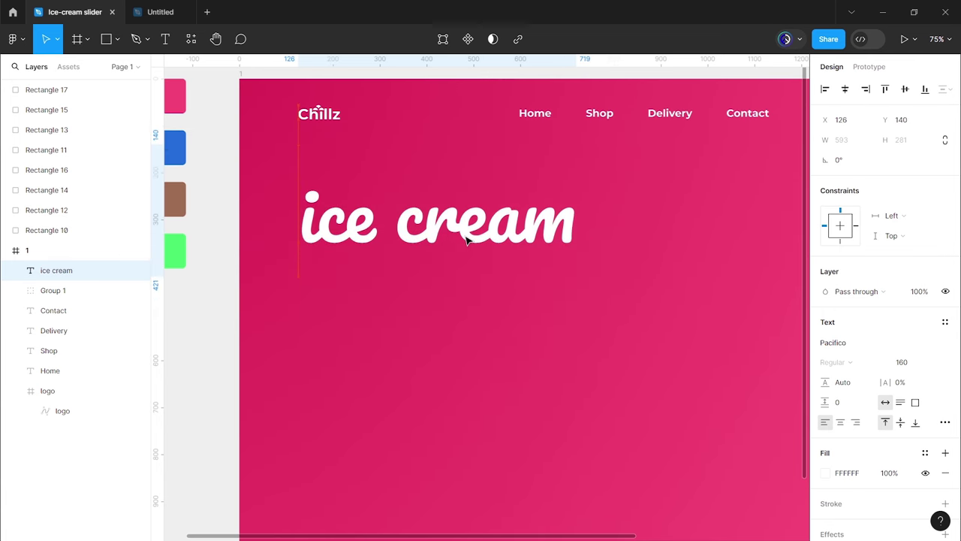
{"action": "left_click", "coordinate": [476, 285]}
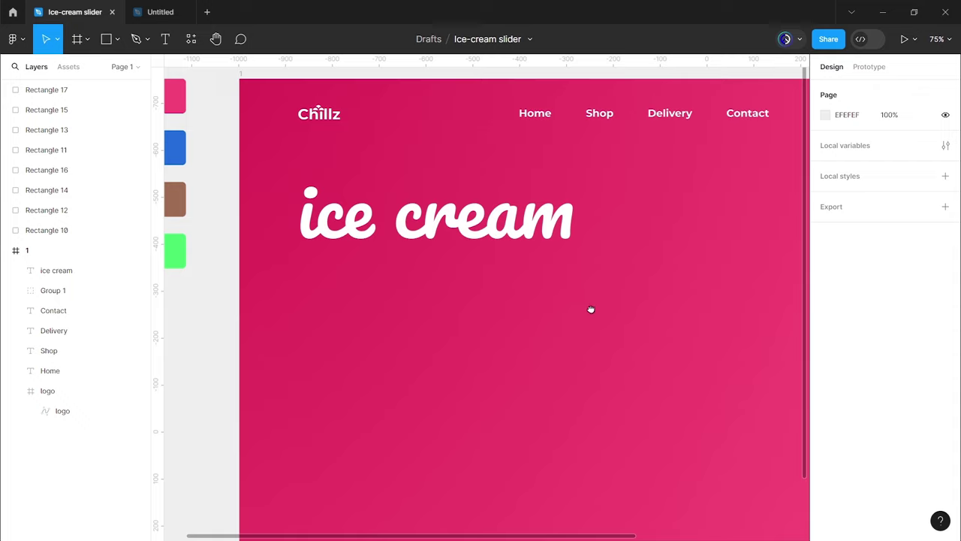
{"action": "scroll", "coordinate": [512, 303], "scroll_direction": "right", "scroll_amount": 2}
{"action": "scroll", "coordinate": [512, 302], "scroll_direction": "down", "scroll_amount": 3, "text": "ctrl"}
{"action": "scroll", "coordinate": [525, 304], "scroll_direction": "right", "scroll_amount": 2}
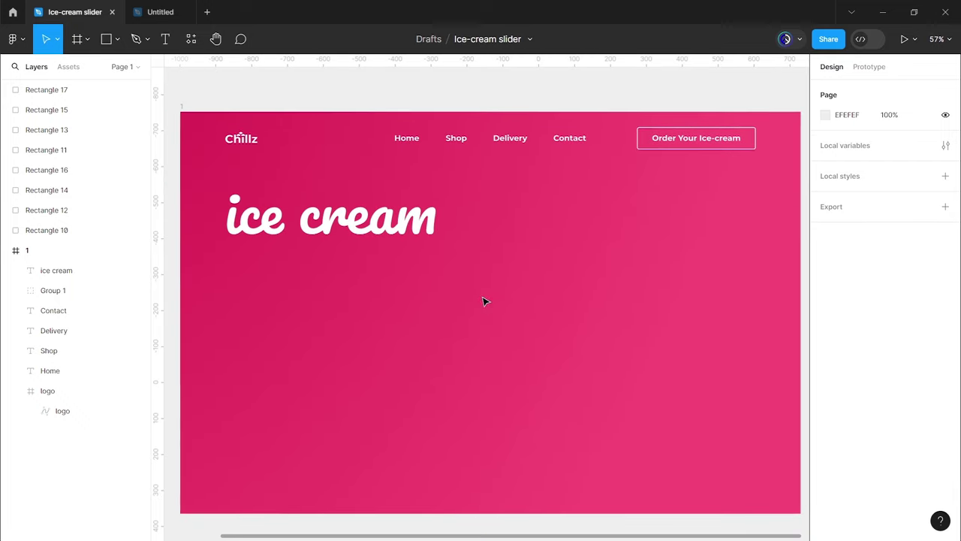
{"action": "scroll", "coordinate": [438, 314], "scroll_direction": "left", "scroll_amount": 2}
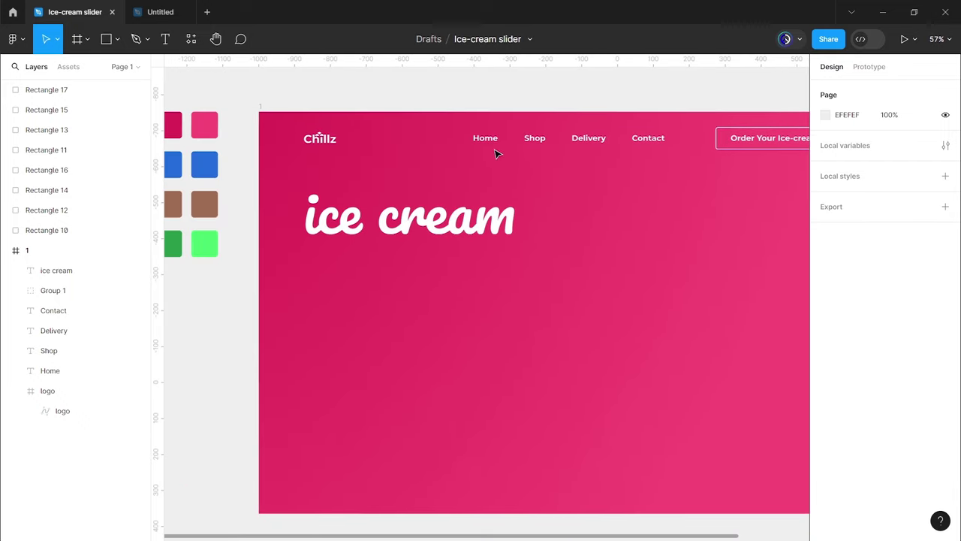
Step: Duplicate the Home nav text below the headline and retype it as 'Strawberry cone'
{"action": "left_click_drag", "start_coordinate": [495, 154], "coordinate": [328, 273], "text": "alt"}
{"action": "key", "text": "Return"}
{"action": "type", "text": "Strawberry con"}
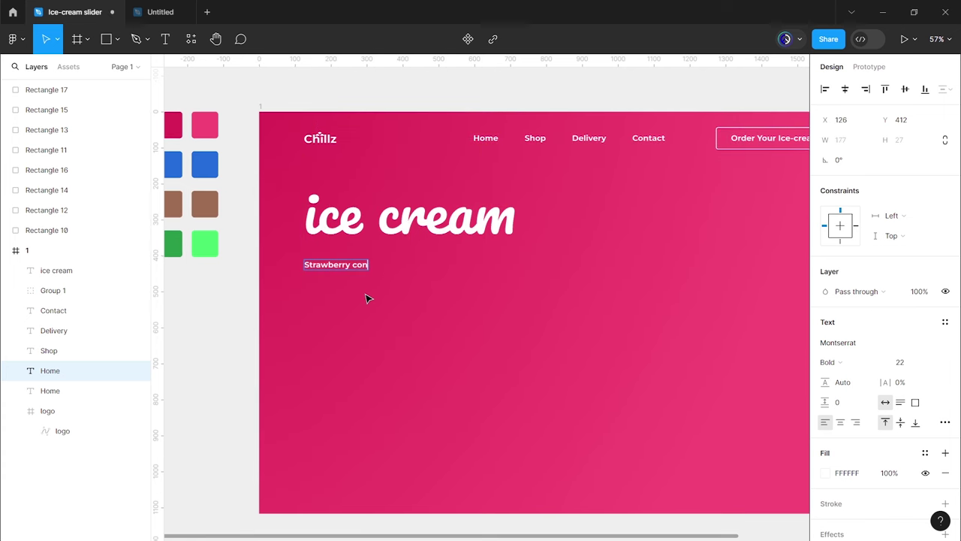
{"action": "type", "text": "e"}
{"action": "key", "text": "Escape"}
Step: Make Strawberry cone Montserrat ExtraBold at size 66
{"action": "left_click", "coordinate": [833, 362]}
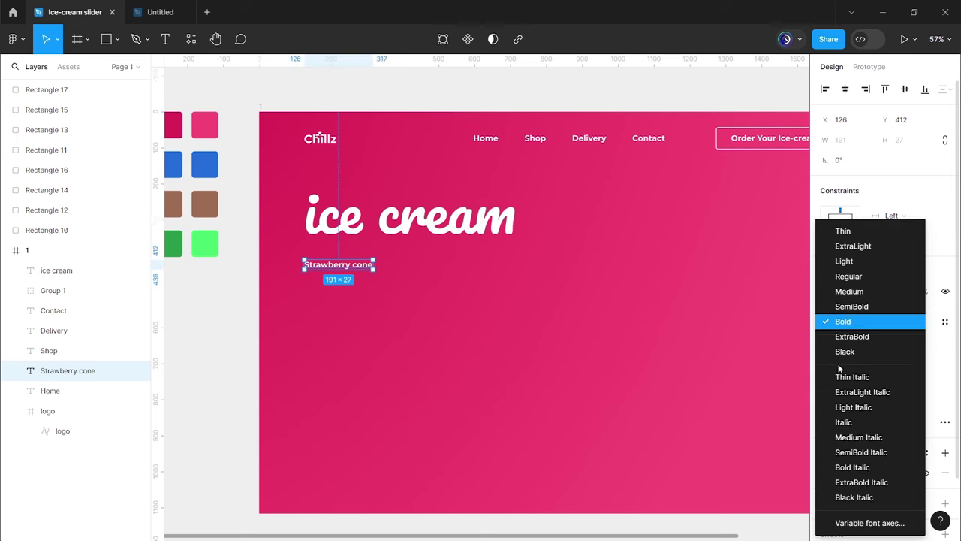
{"action": "left_click", "coordinate": [848, 336]}
{"action": "left_click", "coordinate": [905, 362]}
{"action": "type", "text": "66"}
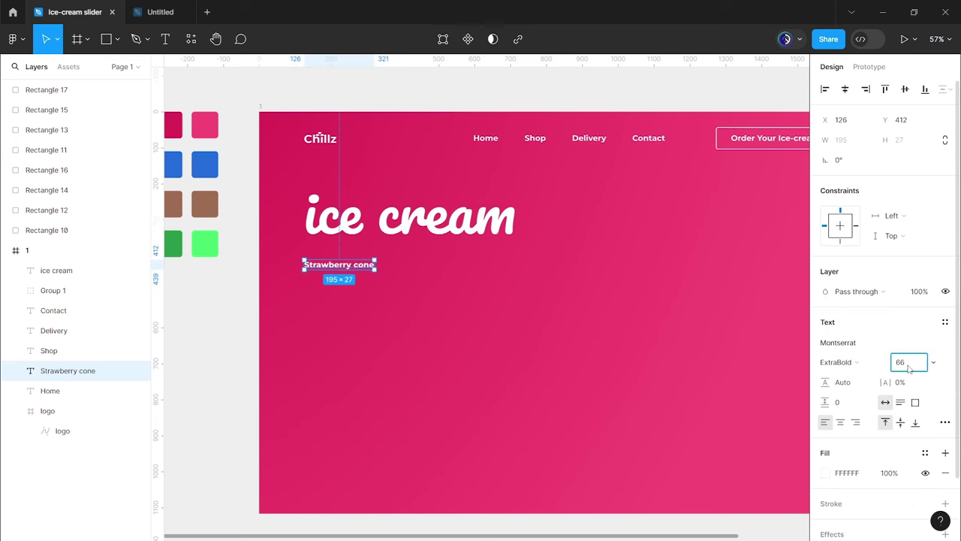
{"action": "key", "text": "Return"}
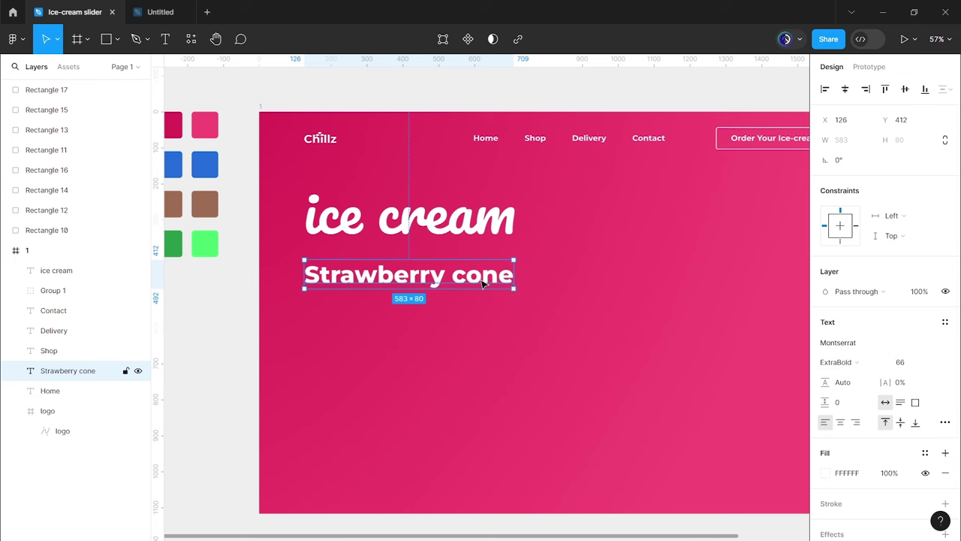
Step: Move Strawberry cone up beneath the headline, briefly checking alignment against the layout grid
{"action": "left_click_drag", "start_coordinate": [483, 281], "coordinate": [483, 268]}
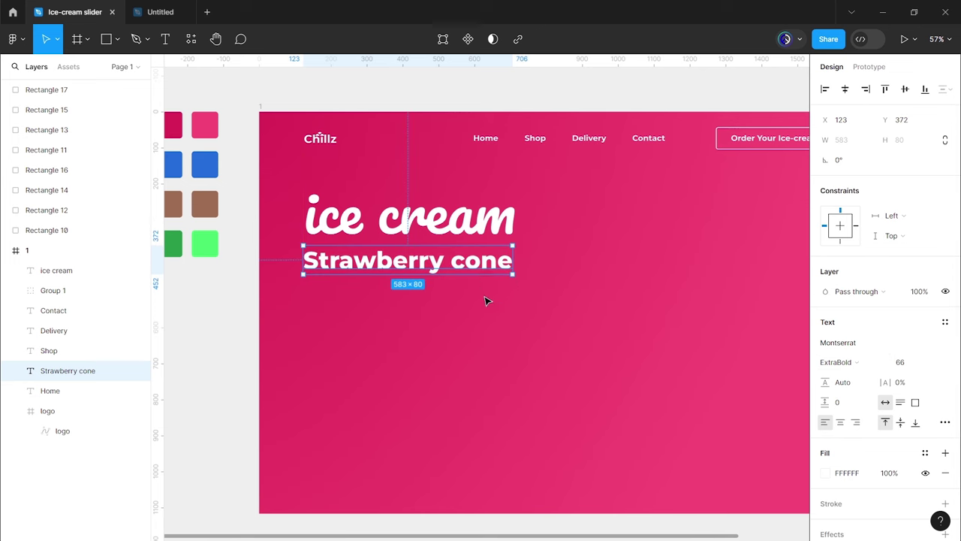
{"action": "left_click", "coordinate": [485, 301]}
{"action": "scroll", "coordinate": [330, 195], "scroll_direction": "up", "scroll_amount": 5}
{"action": "scroll", "coordinate": [338, 239], "scroll_direction": "up", "scroll_amount": 1}
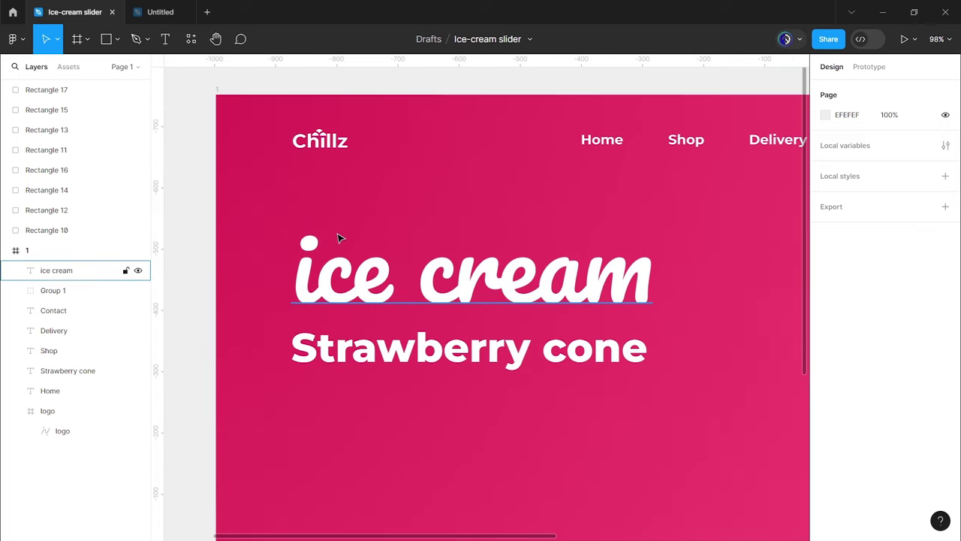
{"action": "left_click", "coordinate": [338, 239]}
{"action": "left_click", "coordinate": [231, 268]}
{"action": "left_click", "coordinate": [231, 268]}
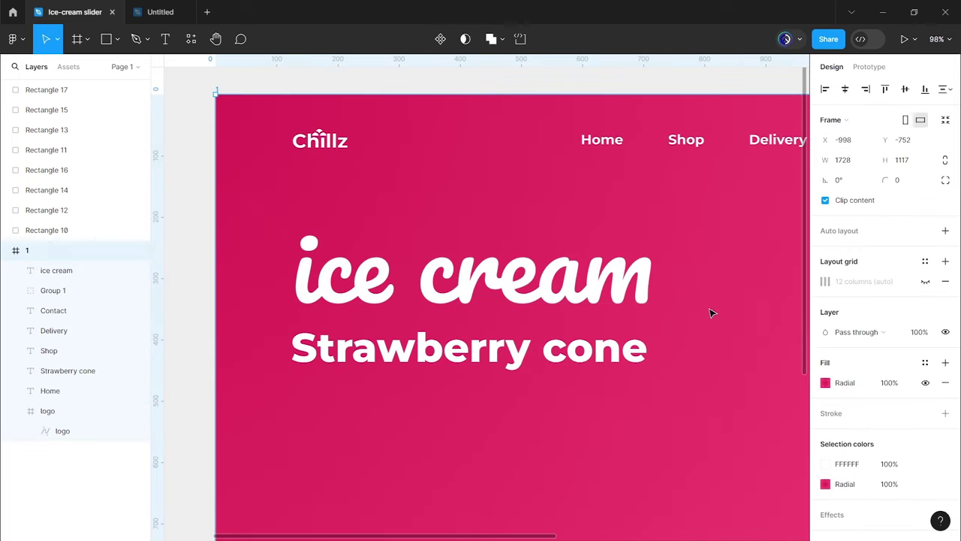
{"action": "left_click", "coordinate": [925, 281]}
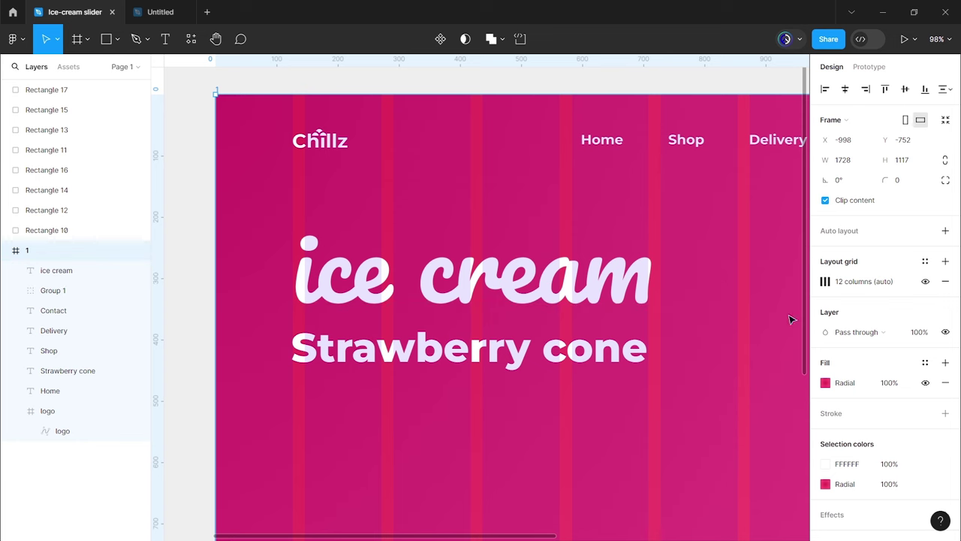
{"action": "left_click", "coordinate": [925, 281]}
{"action": "left_click", "coordinate": [687, 339]}
{"action": "scroll", "coordinate": [661, 339], "scroll_direction": "down", "scroll_amount": 3, "text": "ctrl"}
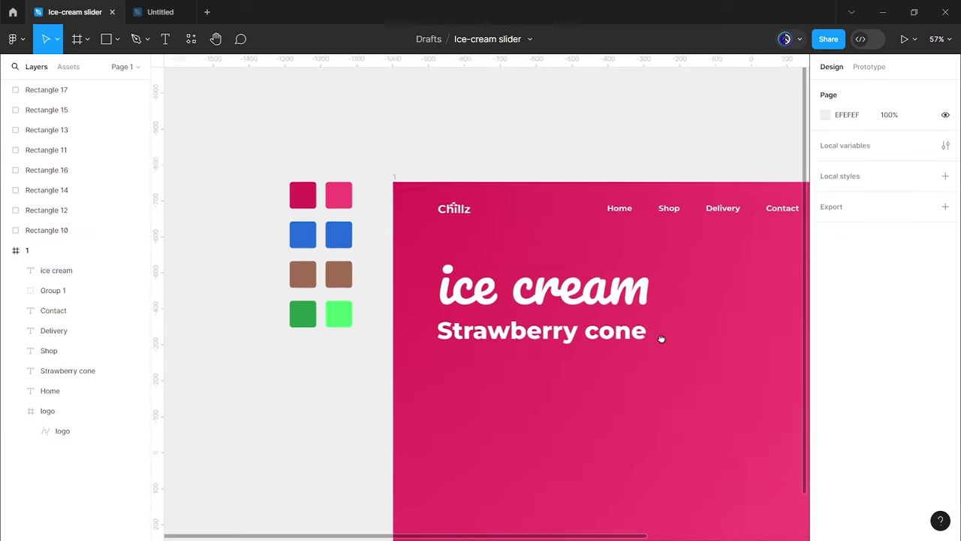
Step: Duplicate the Home text below Strawberry cone and replace it with the description paragraph
{"action": "left_click_drag", "start_coordinate": [661, 339], "coordinate": [478, 287]}
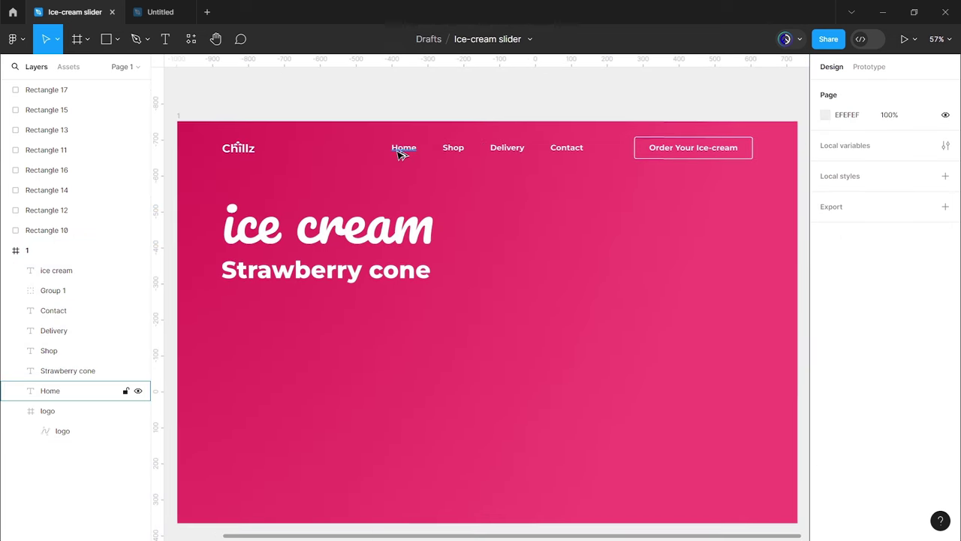
{"action": "left_click_drag", "start_coordinate": [400, 152], "coordinate": [232, 310], "text": "alt"}
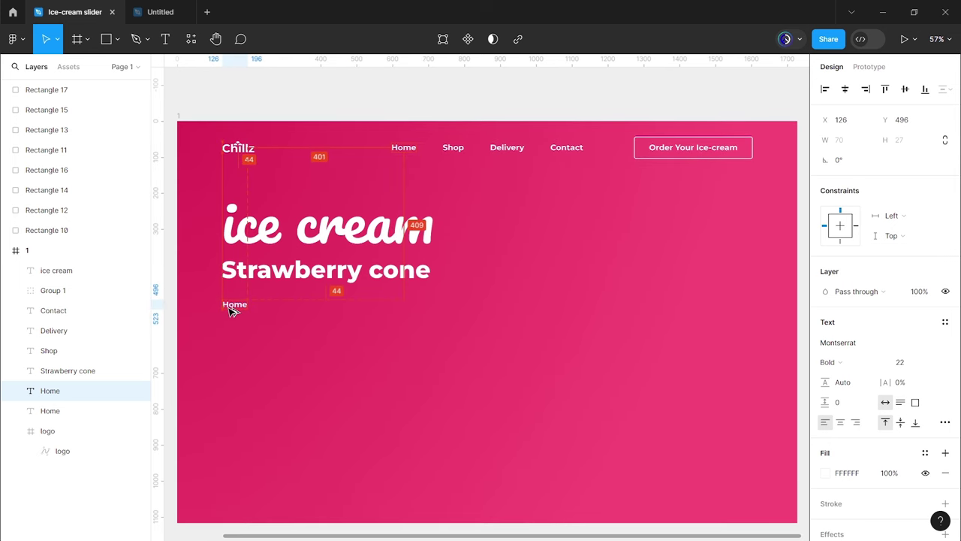
{"action": "key", "text": "ctrl+shift+r"}
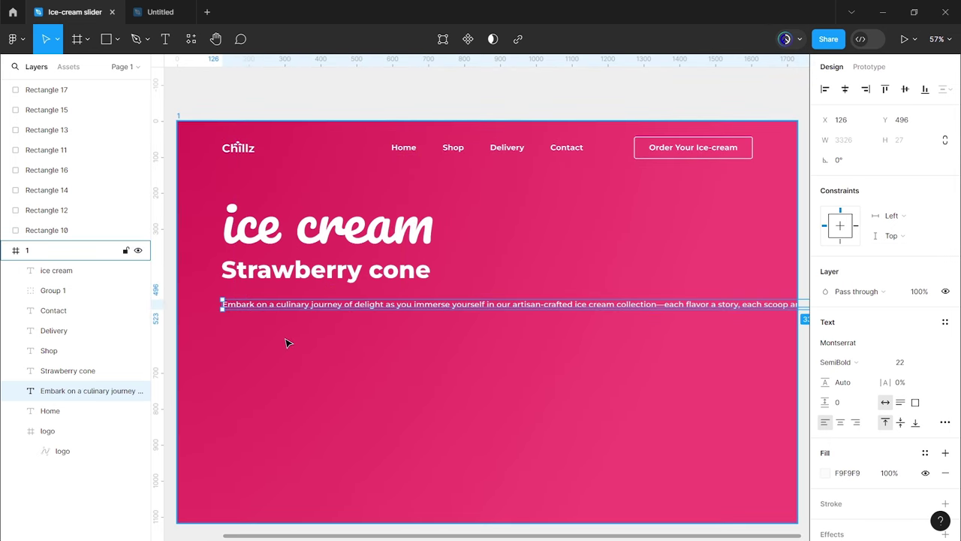
{"action": "scroll", "coordinate": [287, 342], "scroll_direction": "down", "scroll_amount": 2}
{"action": "scroll", "coordinate": [286, 343], "scroll_direction": "down", "scroll_amount": 2}
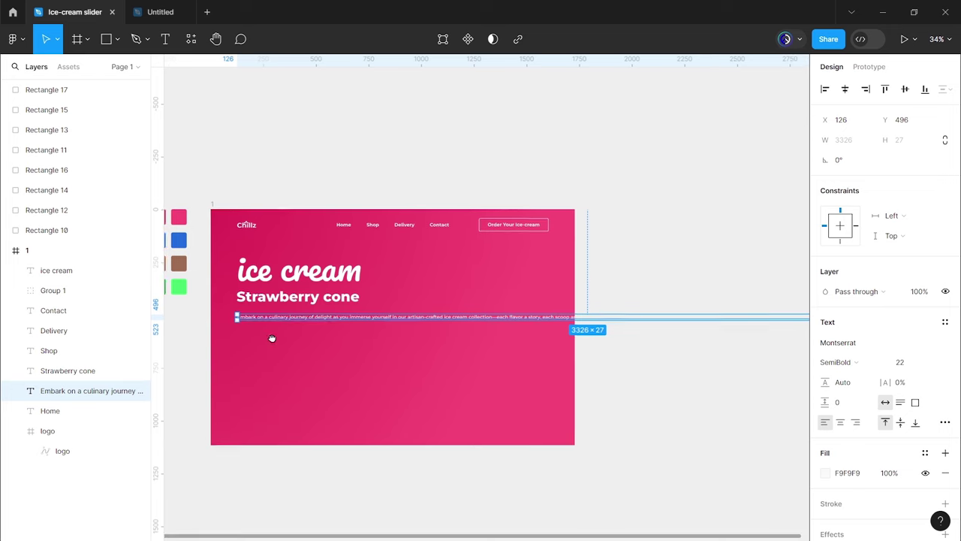
{"action": "scroll", "coordinate": [271, 338], "scroll_direction": "right", "scroll_amount": 3}
{"action": "scroll", "coordinate": [255, 340], "scroll_direction": "down", "scroll_amount": 2}
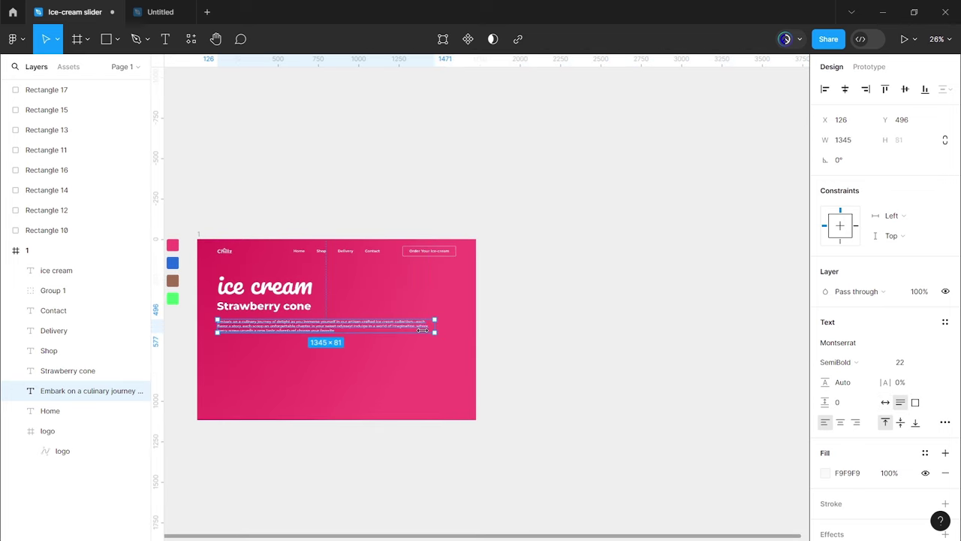
Step: Narrow the paragraph box to wrap the text, breaking before 'Indulge' and 'a new taste adventure'
{"action": "left_click_drag", "start_coordinate": [649, 323], "coordinate": [339, 343]}
{"action": "scroll", "coordinate": [339, 343], "scroll_direction": "left", "scroll_amount": 3}
{"action": "scroll", "coordinate": [420, 346], "scroll_direction": "up", "scroll_amount": 4}
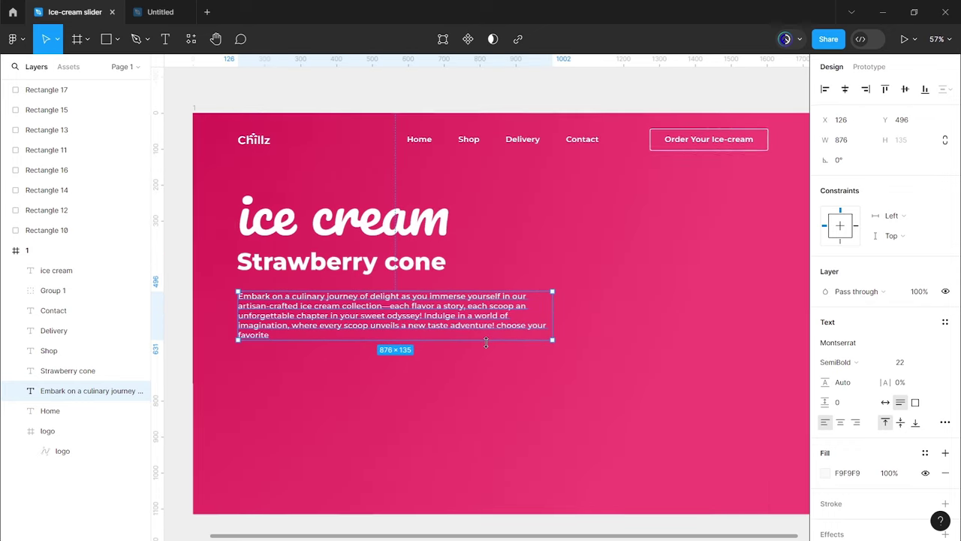
{"action": "double_click", "coordinate": [403, 318]}
{"action": "key", "text": "Return"}
{"action": "key", "text": "Escape"}
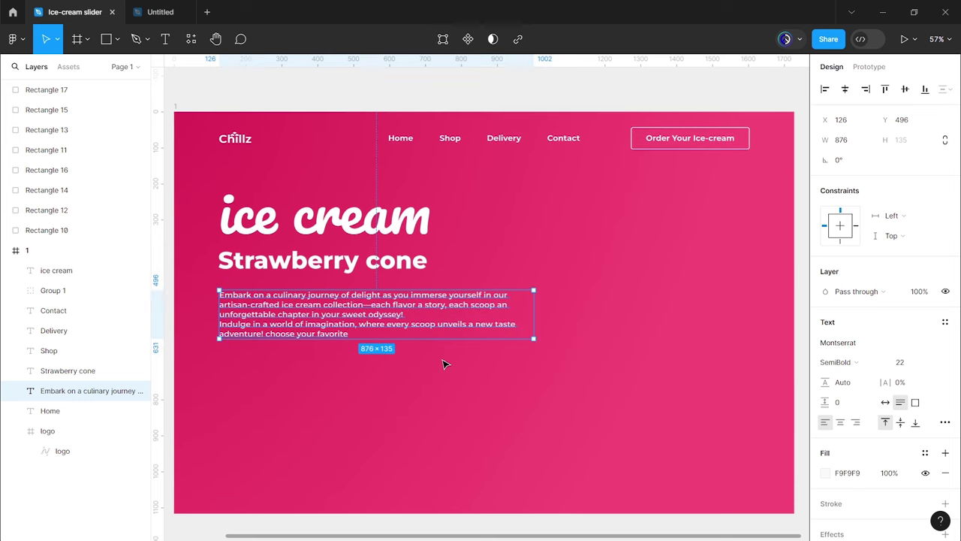
{"action": "left_click_drag", "start_coordinate": [533, 316], "coordinate": [509, 316]}
{"action": "double_click", "coordinate": [467, 328]}
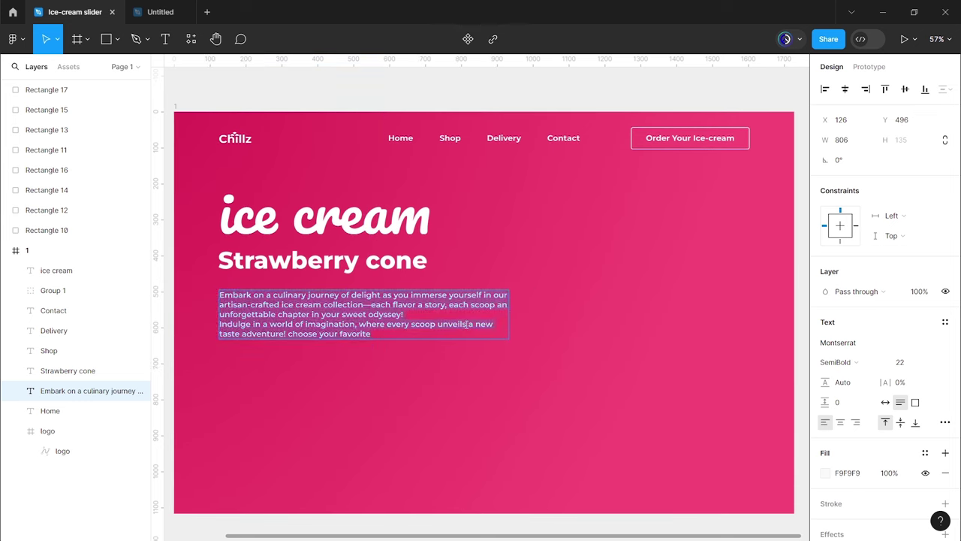
{"action": "left_click", "coordinate": [466, 329]}
{"action": "key", "text": "Return"}
{"action": "key", "text": "Escape"}
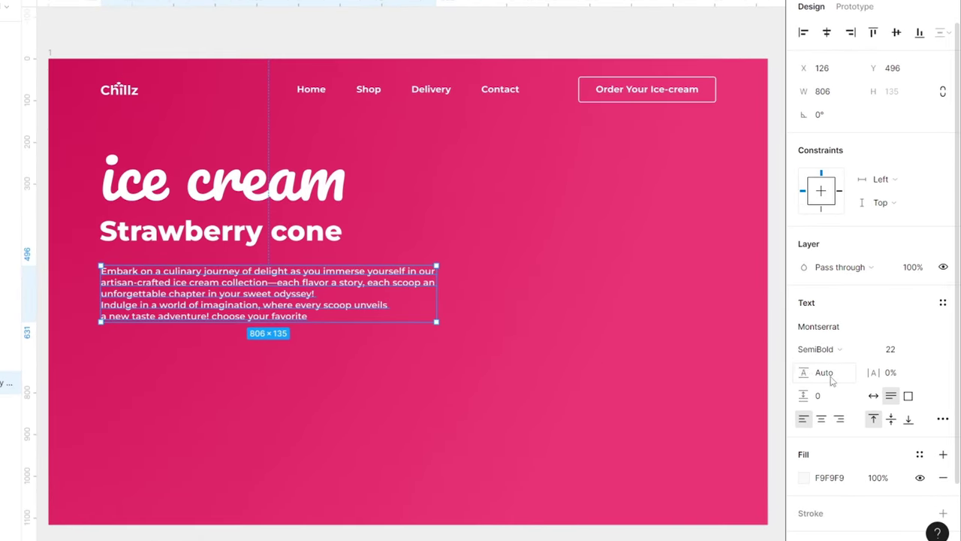
Step: Set the paragraph's line height to 140% and paragraph spacing to 16
{"action": "left_click", "coordinate": [831, 380]}
{"action": "type", "text": "140"}
{"action": "key", "text": "Return"}
{"action": "left_click", "coordinate": [826, 395]}
{"action": "type", "text": "16"}
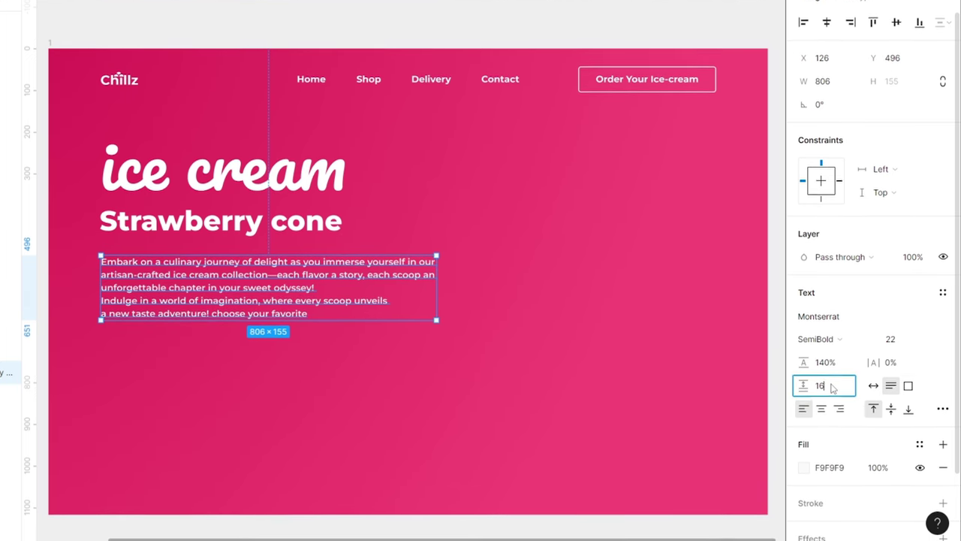
{"action": "key", "text": "Return"}
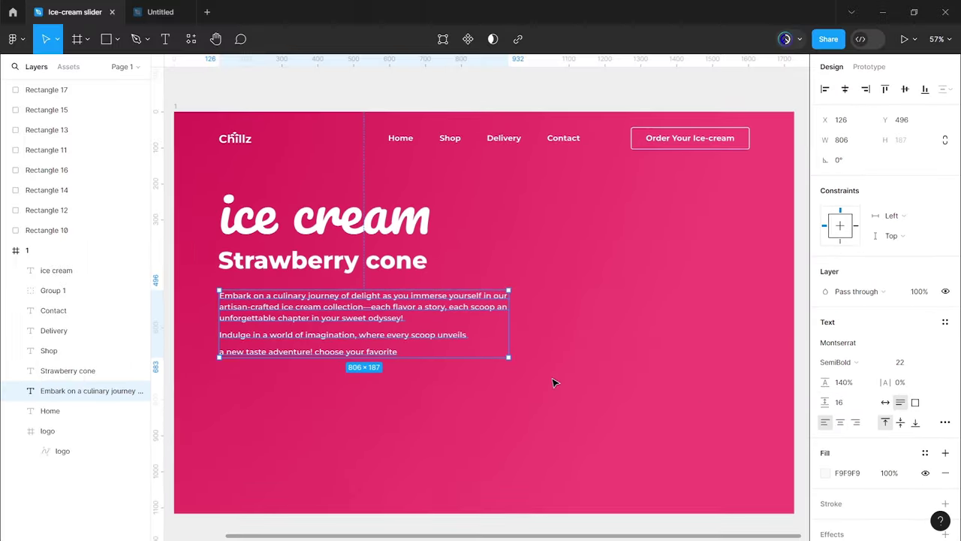
Step: Turn the break before 'a new' into a soft line break and nudge the paragraph up
{"action": "left_click_drag", "start_coordinate": [552, 382], "coordinate": [636, 381]}
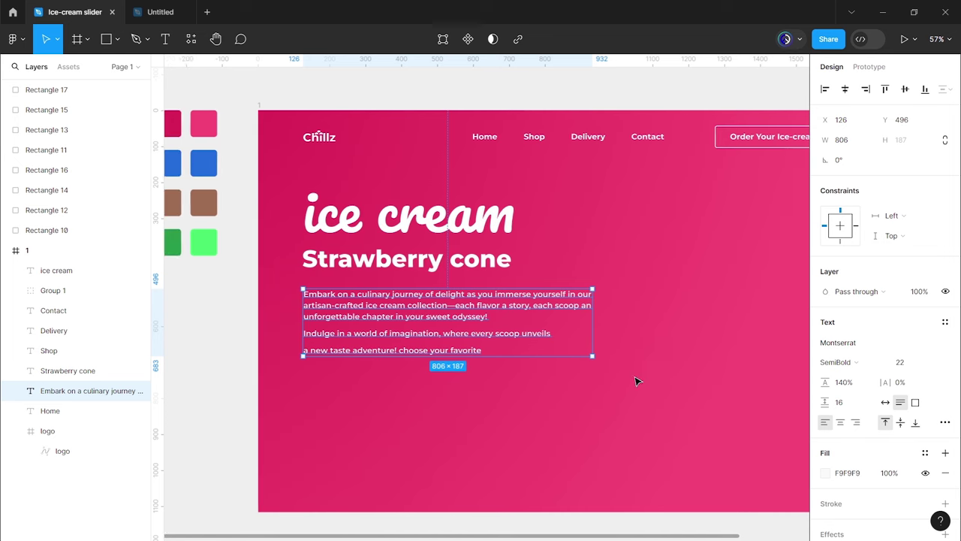
{"action": "double_click", "coordinate": [356, 350]}
{"action": "key", "text": "BackSpace"}
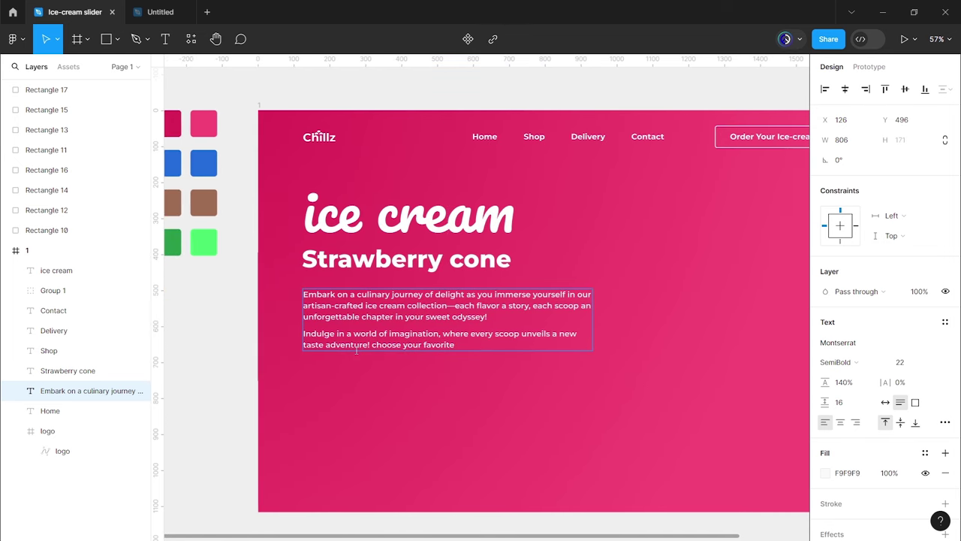
{"action": "key", "text": "shift+Return"}
{"action": "key", "text": "Escape"}
{"action": "key", "text": "Up"}
{"action": "key", "text": "Up"}
{"action": "key", "text": "Up"}
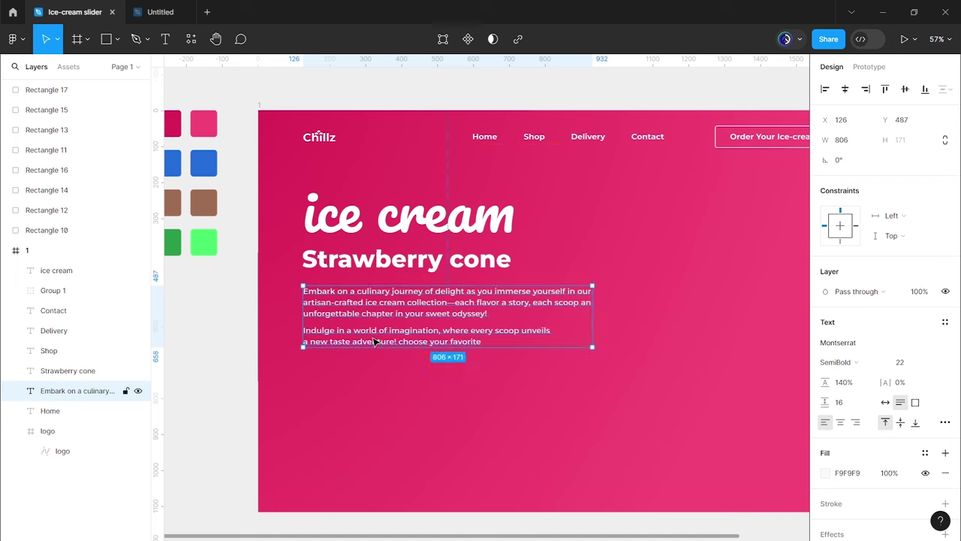
{"action": "left_click", "coordinate": [384, 377]}
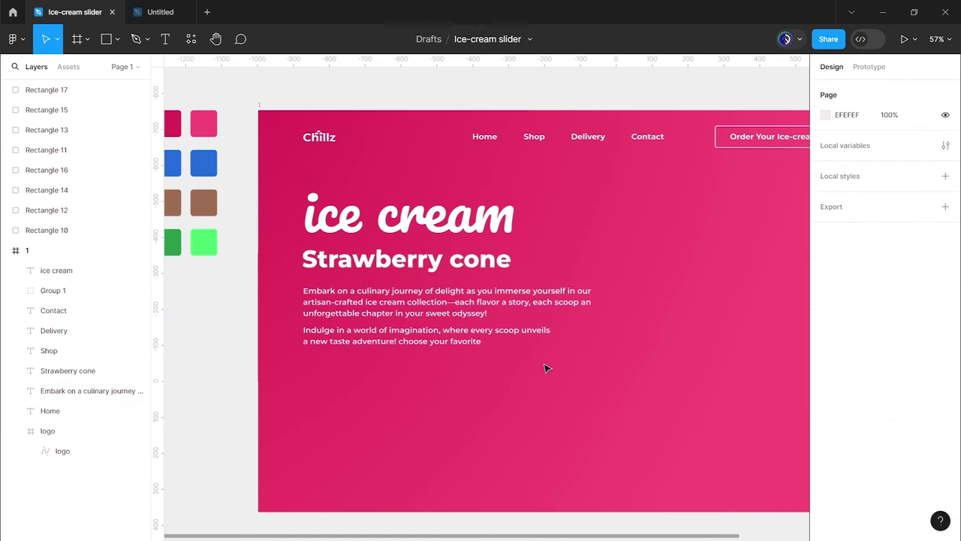
Step: Paste the four ice-cream cone images onto empty canvas right of the frame
{"action": "scroll", "coordinate": [546, 367], "scroll_direction": "right", "scroll_amount": 3}
{"action": "scroll", "coordinate": [518, 367], "scroll_direction": "right", "scroll_amount": 2}
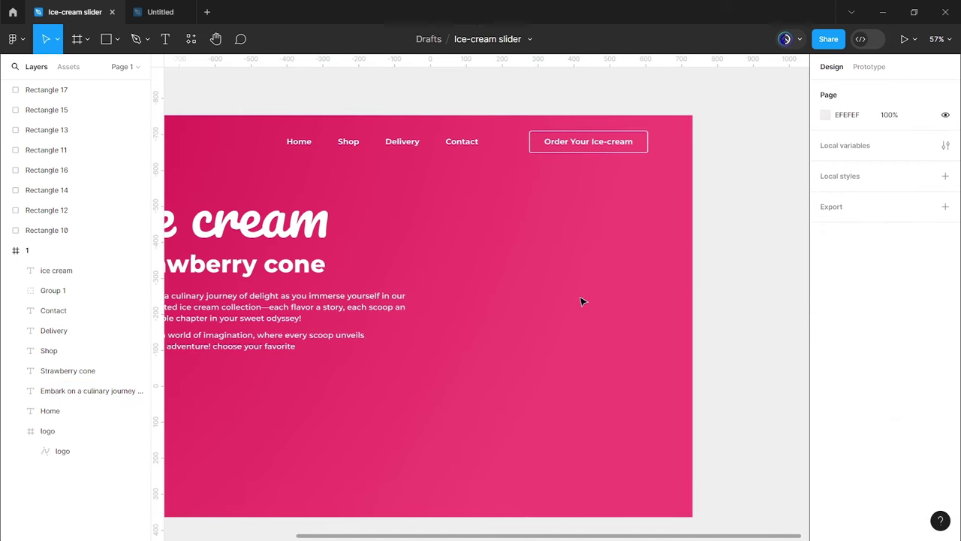
{"action": "scroll", "coordinate": [451, 316], "scroll_direction": "right", "scroll_amount": 6}
{"action": "scroll", "coordinate": [259, 313], "scroll_direction": "down", "scroll_amount": 2, "text": "ctrl"}
{"action": "scroll", "coordinate": [408, 301], "scroll_direction": "down", "scroll_amount": 2, "text": "ctrl"}
{"action": "left_click_drag", "start_coordinate": [503, 309], "coordinate": [450, 306]}
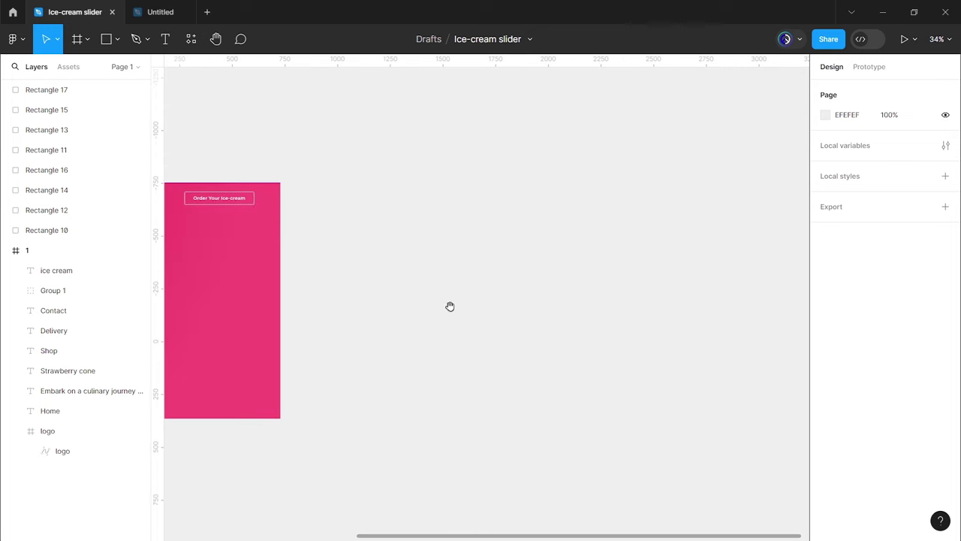
{"action": "key", "text": "ctrl+v"}
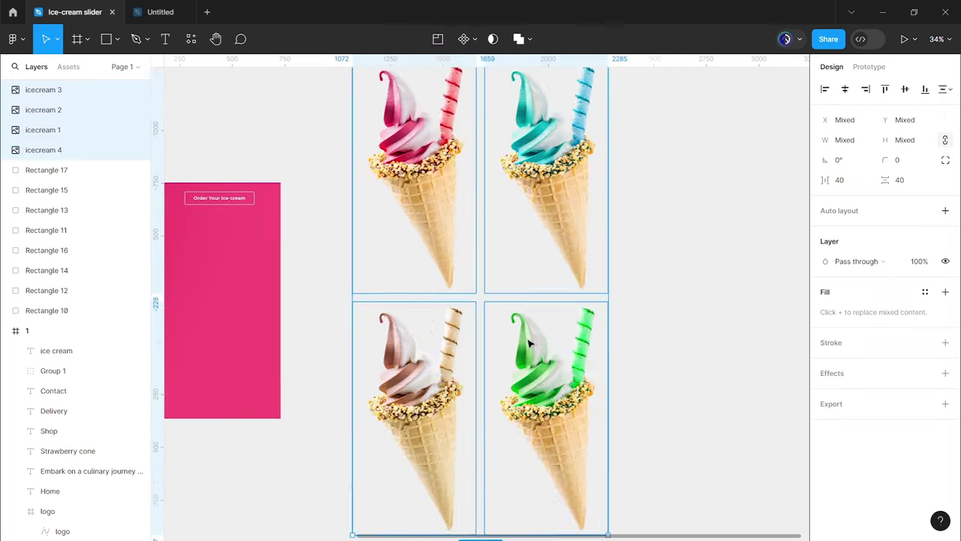
{"action": "left_click_drag", "start_coordinate": [531, 339], "coordinate": [620, 337]}
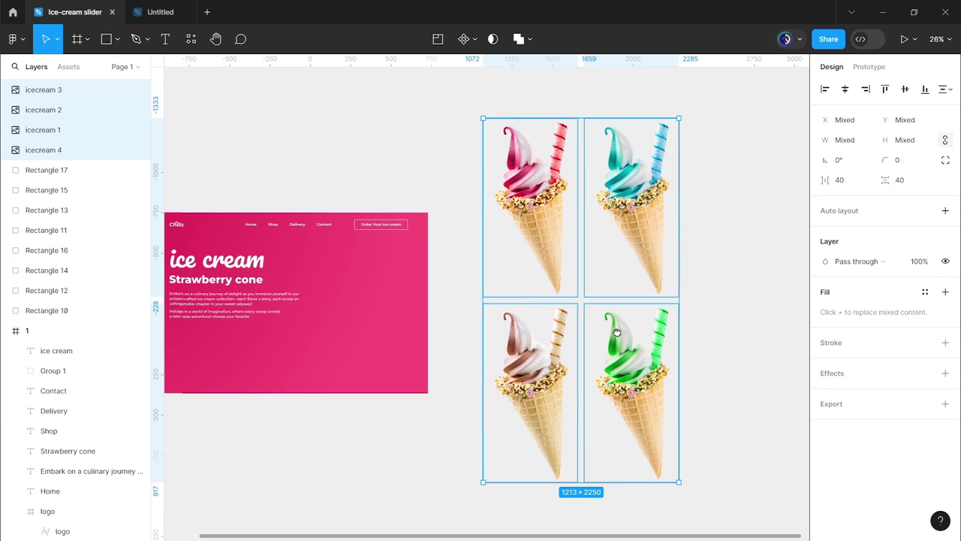
Step: Copy the pink, blue, brown and green cones into a row beneath the frame
{"action": "left_click", "coordinate": [561, 373]}
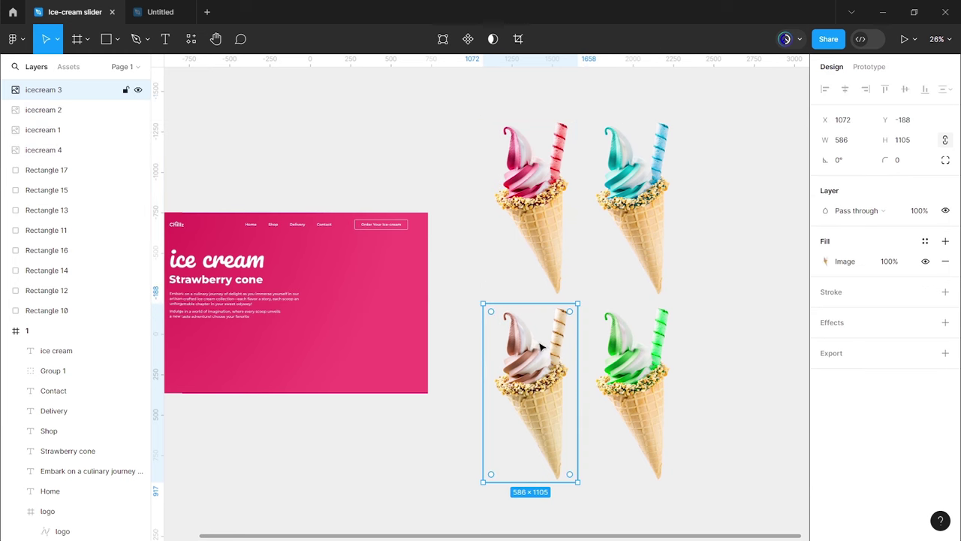
{"action": "mouse_move", "coordinate": [466, 228]}
{"action": "left_mouse_down"}
{"action": "mouse_move", "coordinate": [656, 234]}
{"action": "mouse_move", "coordinate": [741, 217]}
{"action": "mouse_move", "coordinate": [379, 488]}
{"action": "left_mouse_up"}
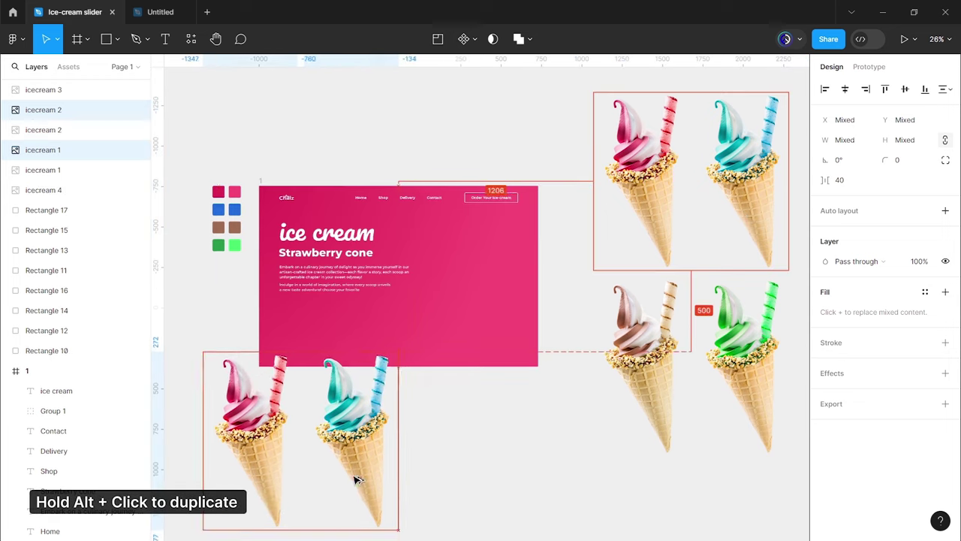
{"action": "left_click", "coordinate": [509, 450]}
{"action": "scroll", "coordinate": [513, 398], "scroll_direction": "down", "scroll_amount": 3}
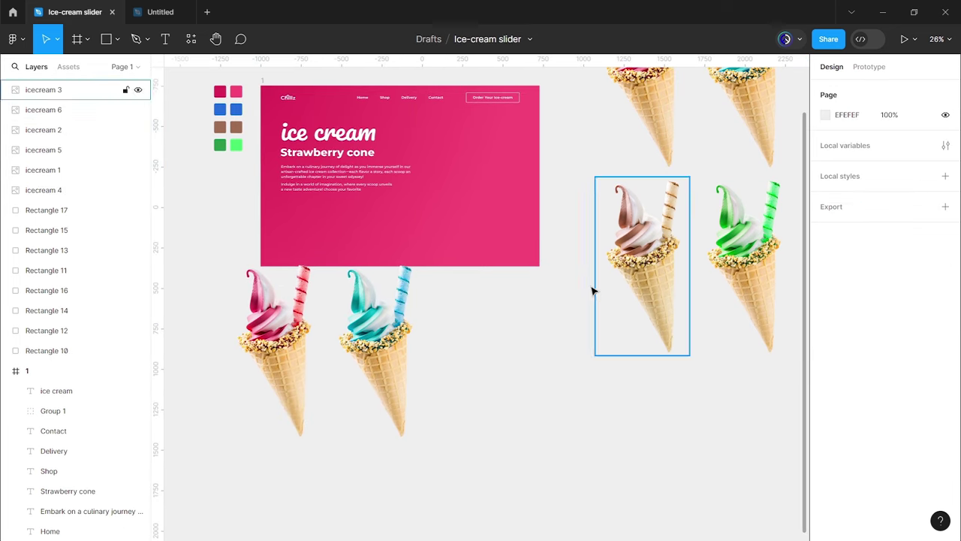
{"action": "left_click_drag", "start_coordinate": [584, 284], "coordinate": [768, 291]}
{"action": "left_click_drag", "start_coordinate": [646, 268], "coordinate": [473, 359]}
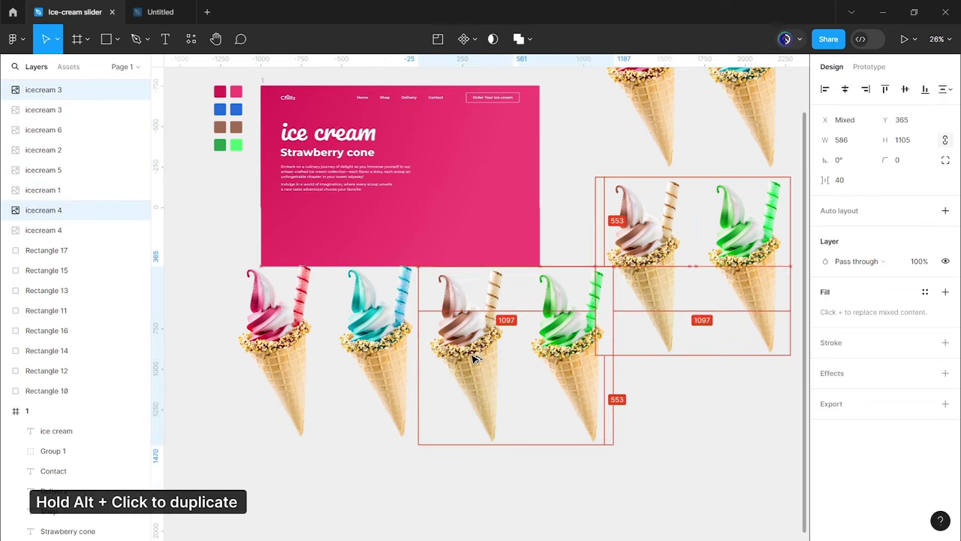
{"action": "scroll", "coordinate": [421, 368], "scroll_direction": "left", "scroll_amount": 3}
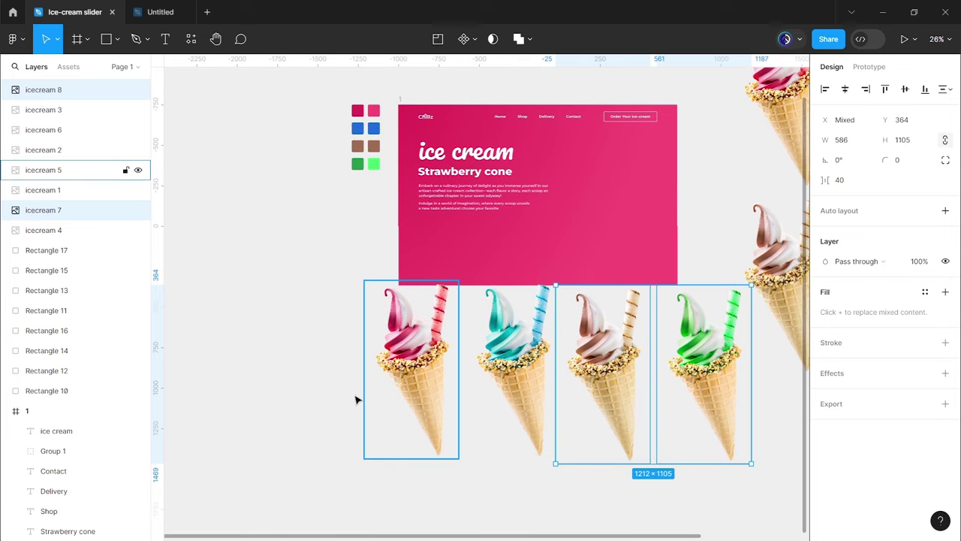
{"action": "left_click", "coordinate": [329, 373]}
Step: Align the four copied cones on vertical centres and stack them with pink on top
{"action": "mouse_move", "coordinate": [329, 373]}
{"action": "left_mouse_down"}
{"action": "mouse_move", "coordinate": [712, 386]}
{"action": "mouse_move", "coordinate": [617, 424]}
{"action": "left_mouse_up"}
{"action": "left_click", "coordinate": [905, 90]}
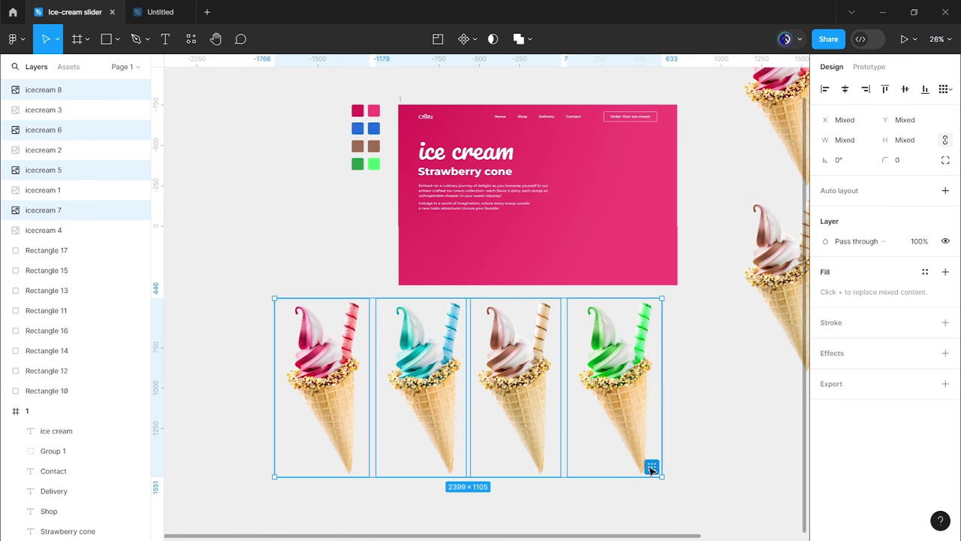
{"action": "left_click", "coordinate": [680, 446]}
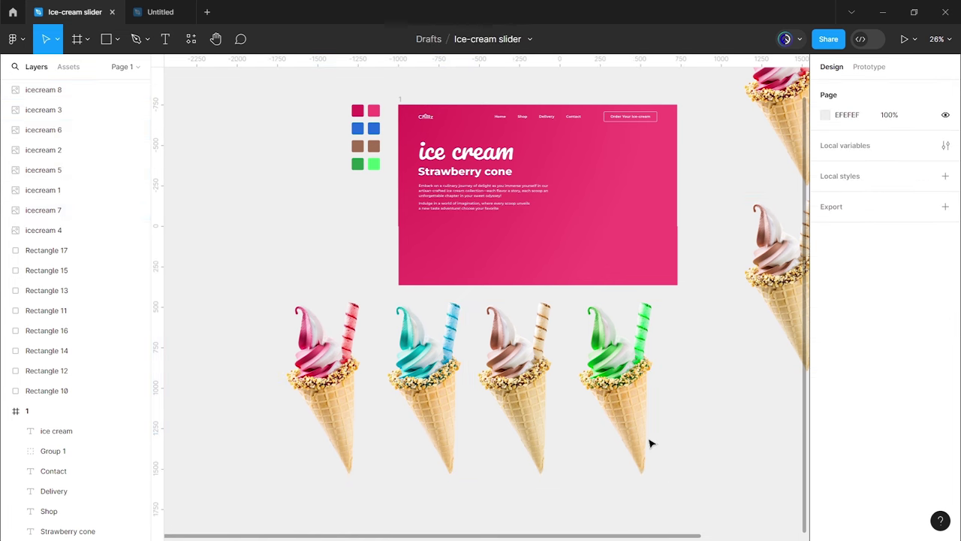
{"action": "left_click_drag", "start_coordinate": [520, 423], "coordinate": [619, 423]}
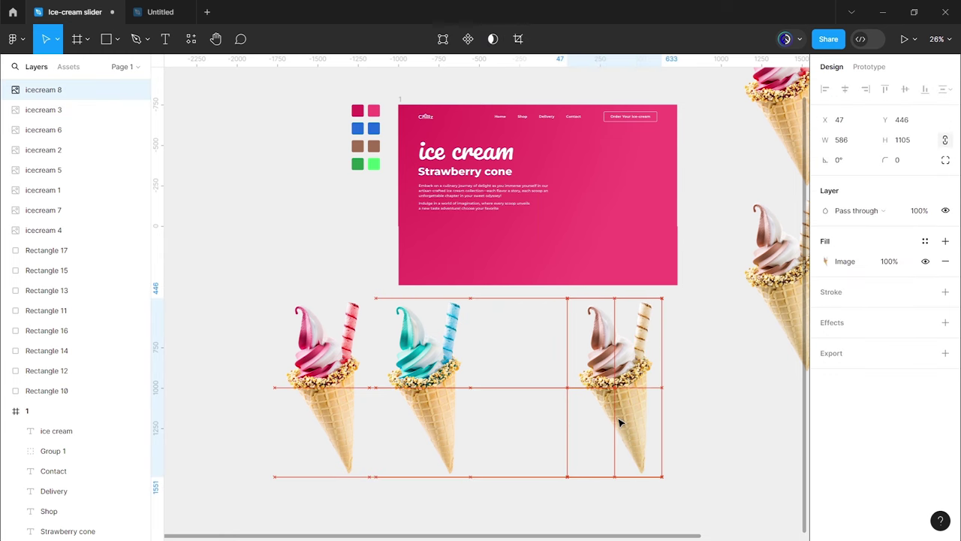
{"action": "left_click_drag", "start_coordinate": [432, 422], "coordinate": [624, 421]}
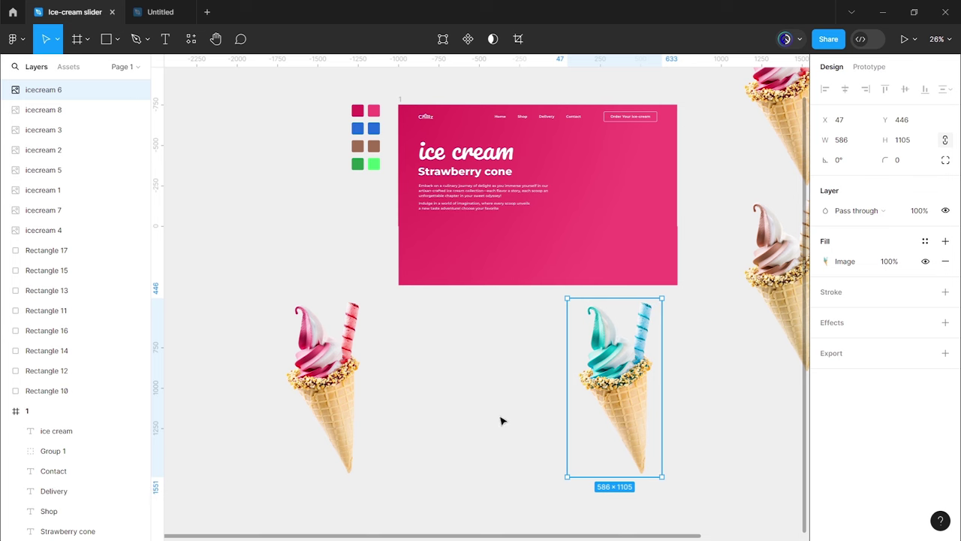
{"action": "left_click_drag", "start_coordinate": [350, 421], "coordinate": [639, 424]}
{"action": "key", "text": "ctrl+bracketright"}
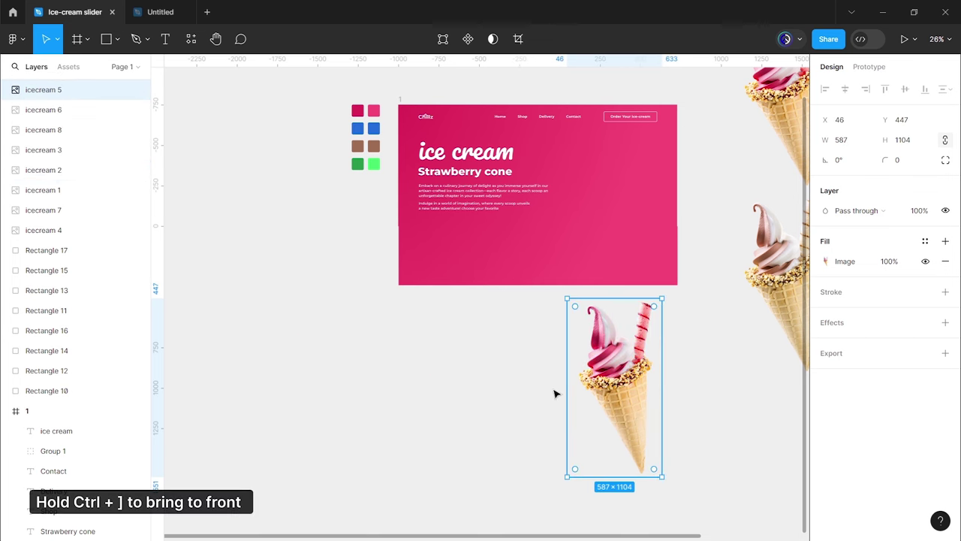
Step: Resize the cone stack to width 114 and move it left of the hero frame
{"action": "left_click", "coordinate": [555, 393]}
{"action": "left_click_drag", "start_coordinate": [539, 378], "coordinate": [653, 424]}
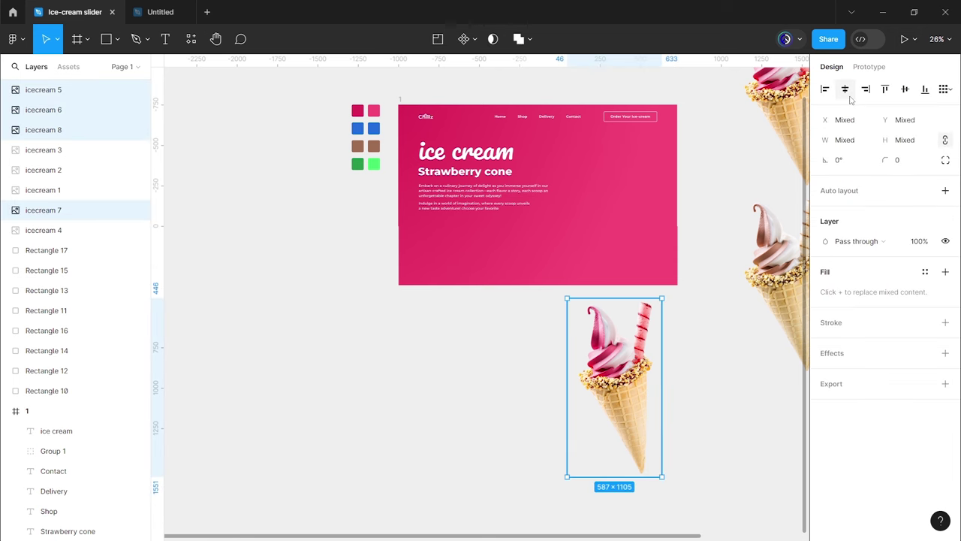
{"action": "left_click_drag", "start_coordinate": [623, 421], "coordinate": [483, 423]}
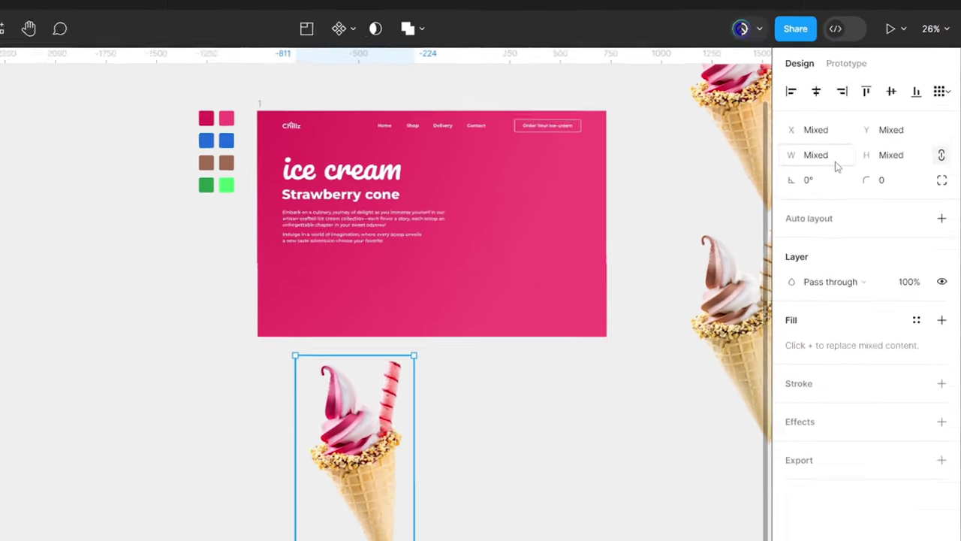
{"action": "left_click", "coordinate": [824, 167]}
{"action": "type", "text": "114"}
{"action": "key", "text": "Return"}
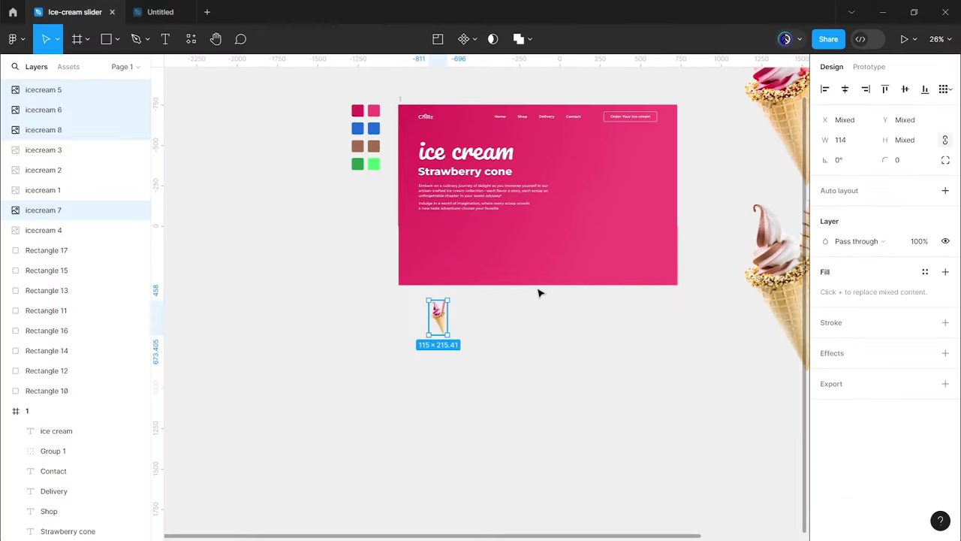
{"action": "left_click_drag", "start_coordinate": [538, 293], "coordinate": [656, 368]}
{"action": "left_click_drag", "start_coordinate": [574, 407], "coordinate": [475, 308]}
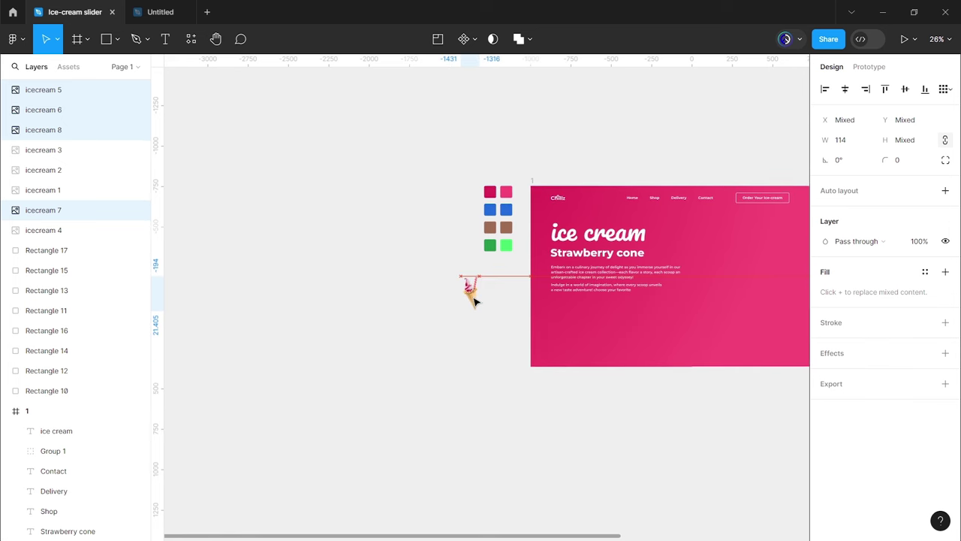
{"action": "scroll", "coordinate": [474, 309], "scroll_direction": "up", "scroll_amount": 5}
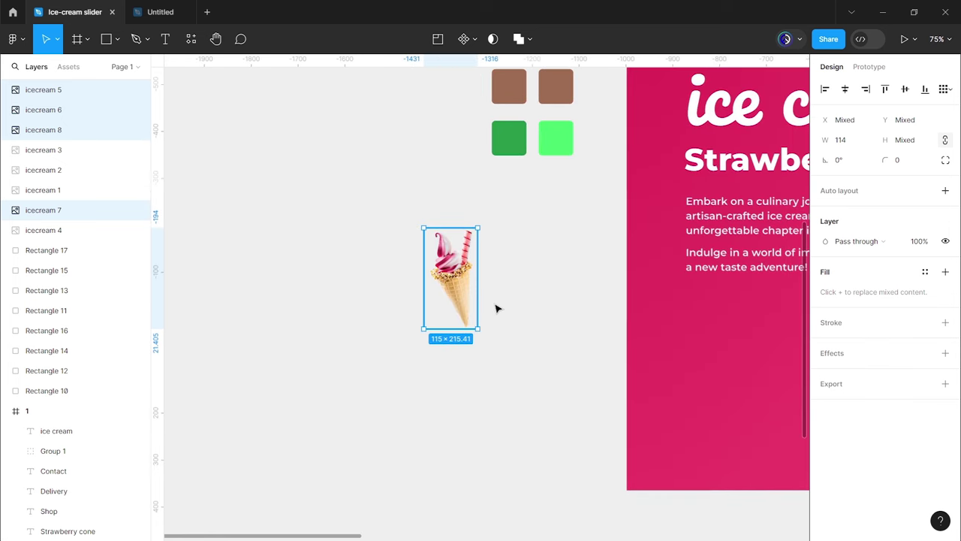
{"action": "key", "text": "Escape"}
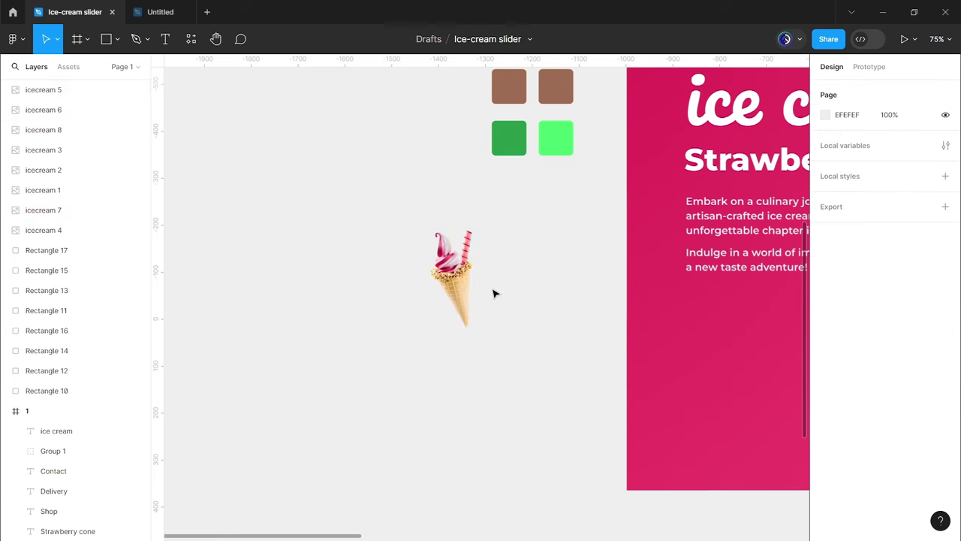
{"action": "scroll", "coordinate": [491, 292], "scroll_direction": "up", "scroll_amount": 2}
{"action": "scroll", "coordinate": [518, 323], "scroll_direction": "up", "scroll_amount": 2}
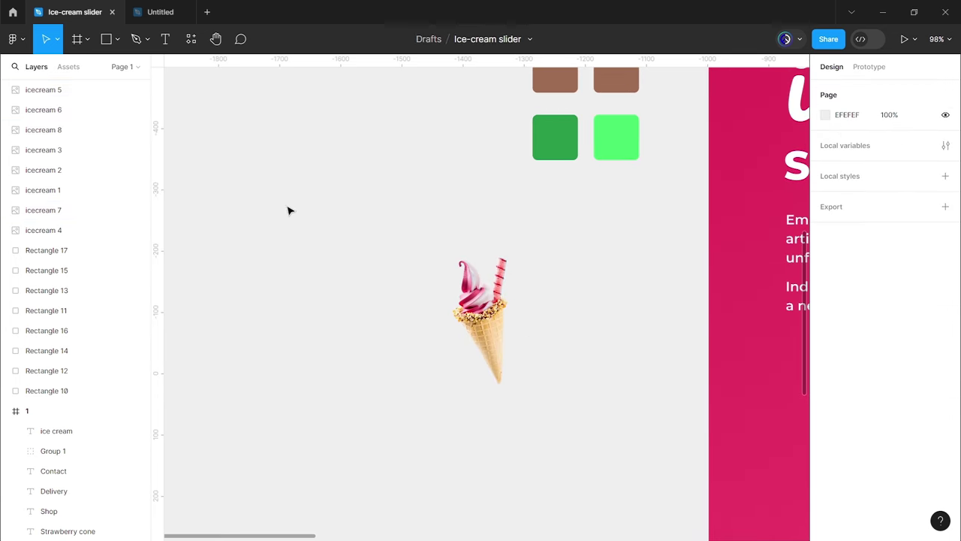
Step: Draw a 78×66 rectangle over the cone
{"action": "left_click", "coordinate": [106, 39]}
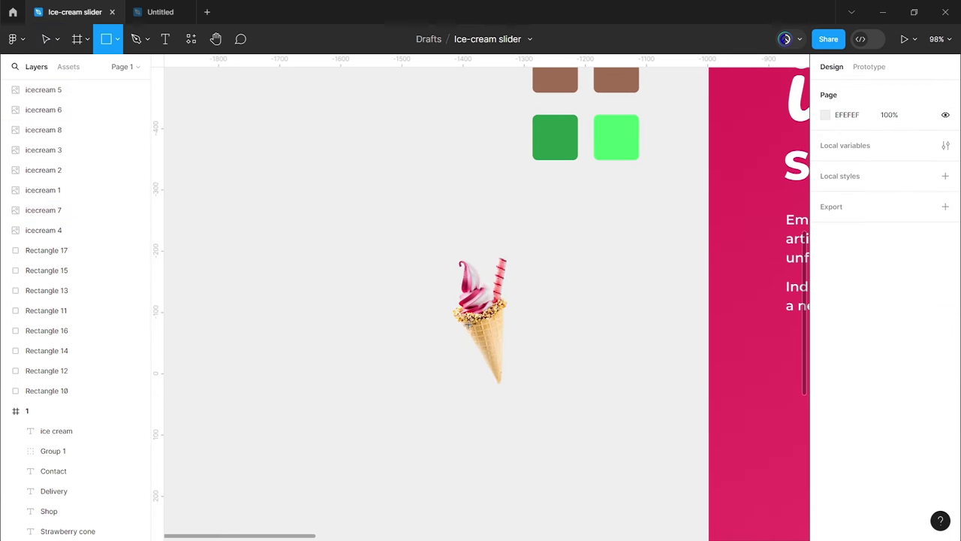
{"action": "left_click_drag", "start_coordinate": [444, 329], "coordinate": [522, 373]}
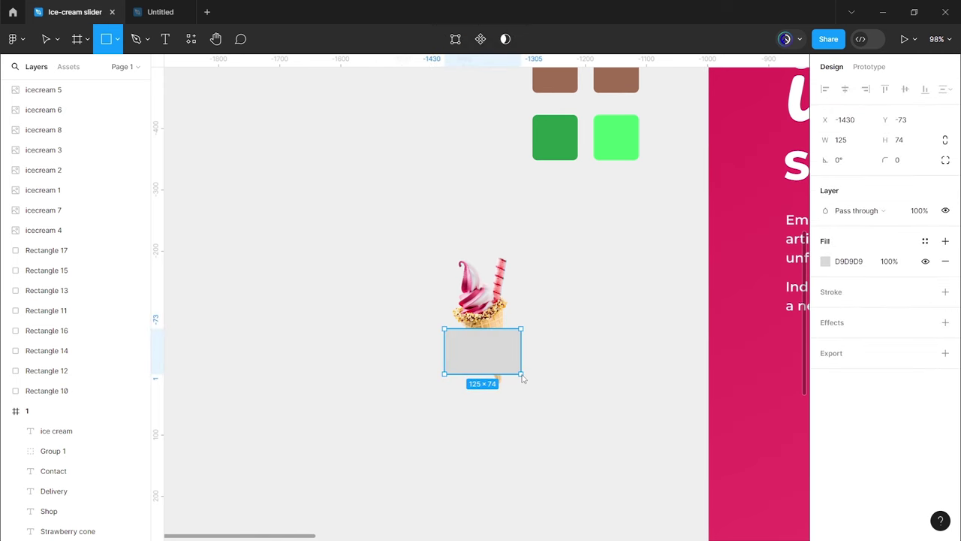
{"action": "left_click", "coordinate": [853, 145]}
{"action": "type", "text": "8"}
{"action": "key", "text": "Return"}
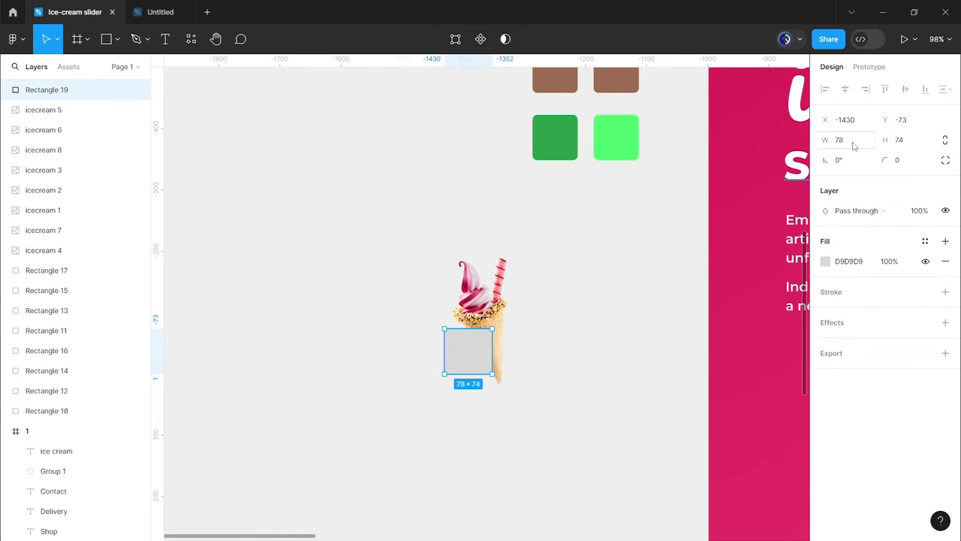
{"action": "left_click", "coordinate": [914, 146]}
{"action": "type", "text": "66"}
{"action": "key", "text": "Return"}
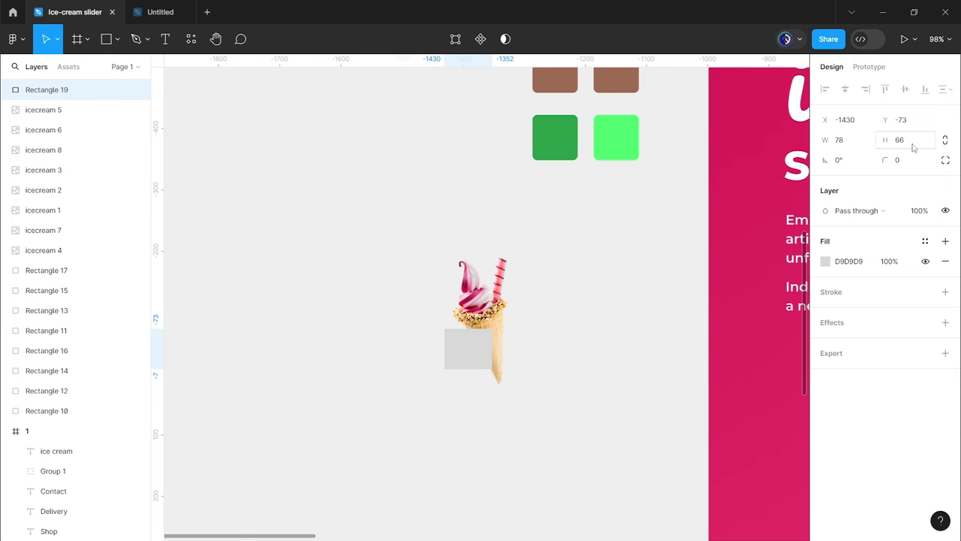
Step: Give the rectangle a 3 px outside light-grey F4F4F4 stroke and hide its fill
{"action": "left_click", "coordinate": [874, 300]}
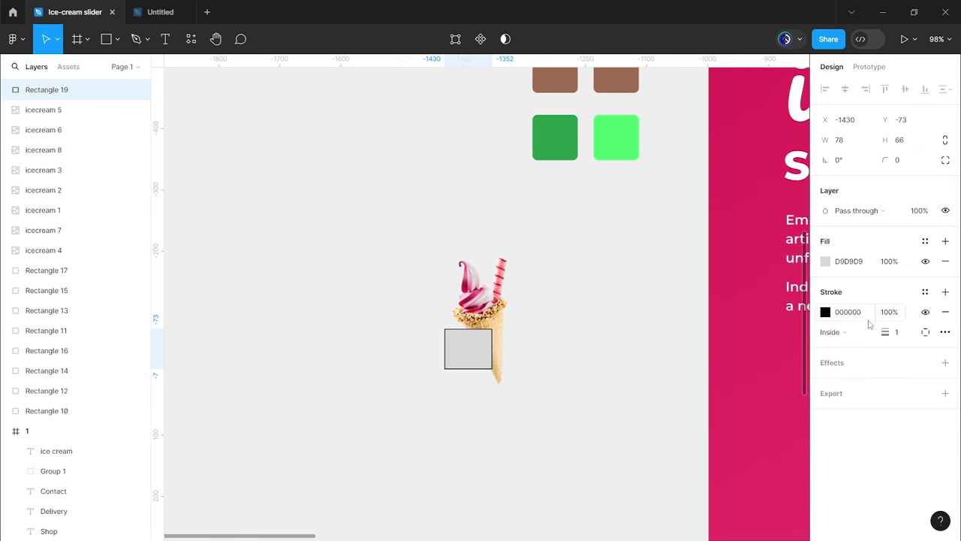
{"action": "left_click", "coordinate": [825, 312]}
{"action": "left_click", "coordinate": [659, 260]}
{"action": "mouse_move", "coordinate": [659, 260]}
{"action": "left_mouse_down"}
{"action": "mouse_move", "coordinate": [651, 221]}
{"action": "mouse_move", "coordinate": [653, 232]}
{"action": "left_mouse_up"}
{"action": "left_click", "coordinate": [906, 333]}
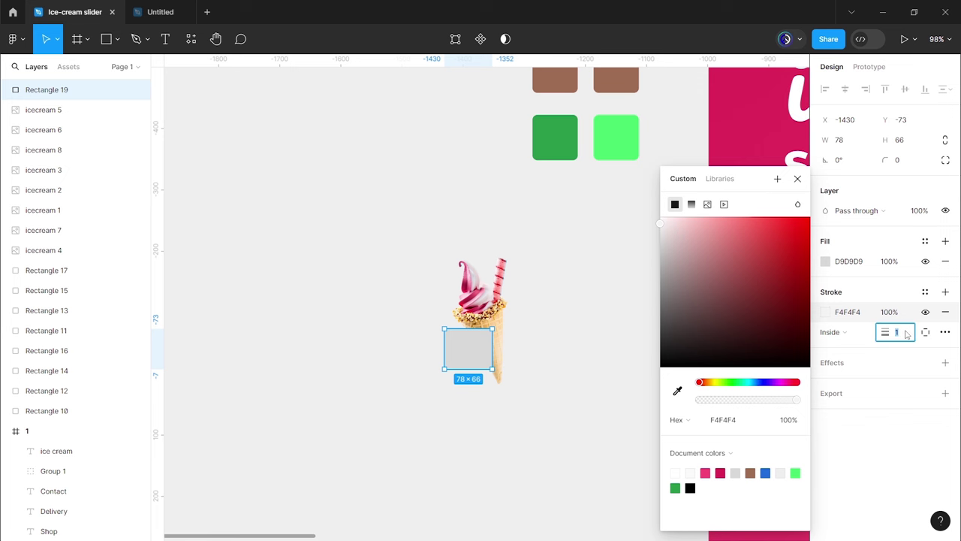
{"action": "type", "text": "2"}
{"action": "key", "text": "Return"}
{"action": "left_click", "coordinate": [844, 332]}
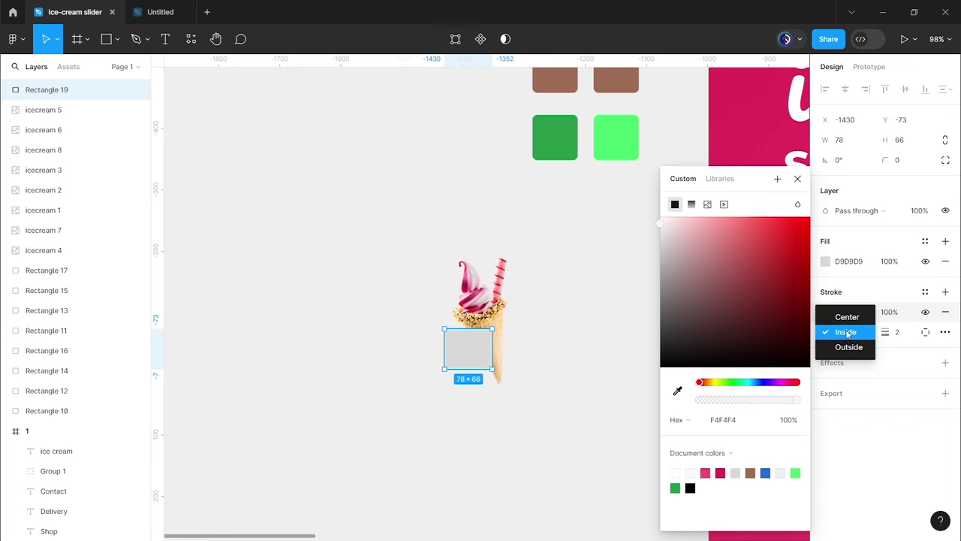
{"action": "left_click", "coordinate": [847, 346]}
{"action": "left_click_drag", "start_coordinate": [885, 343], "coordinate": [895, 343]}
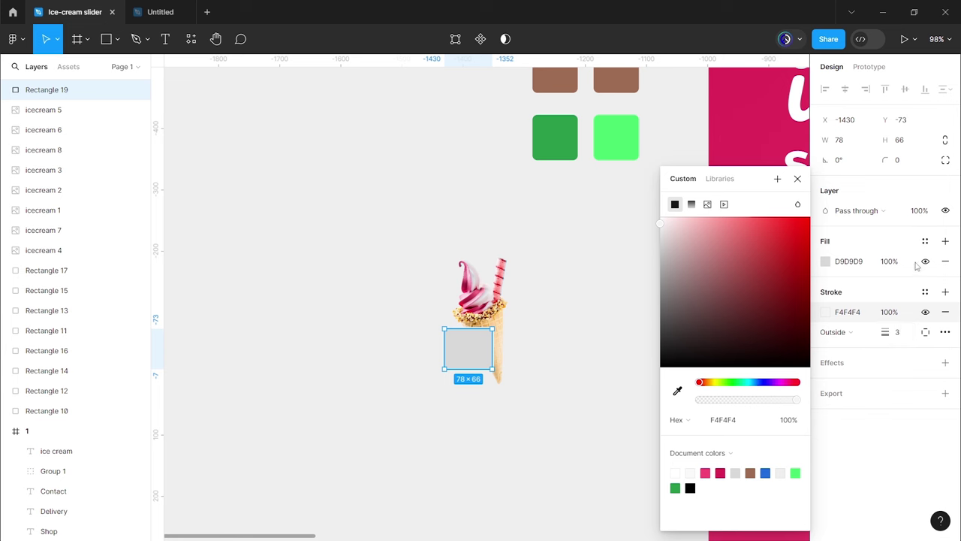
{"action": "left_click", "coordinate": [925, 260]}
{"action": "left_click", "coordinate": [797, 178]}
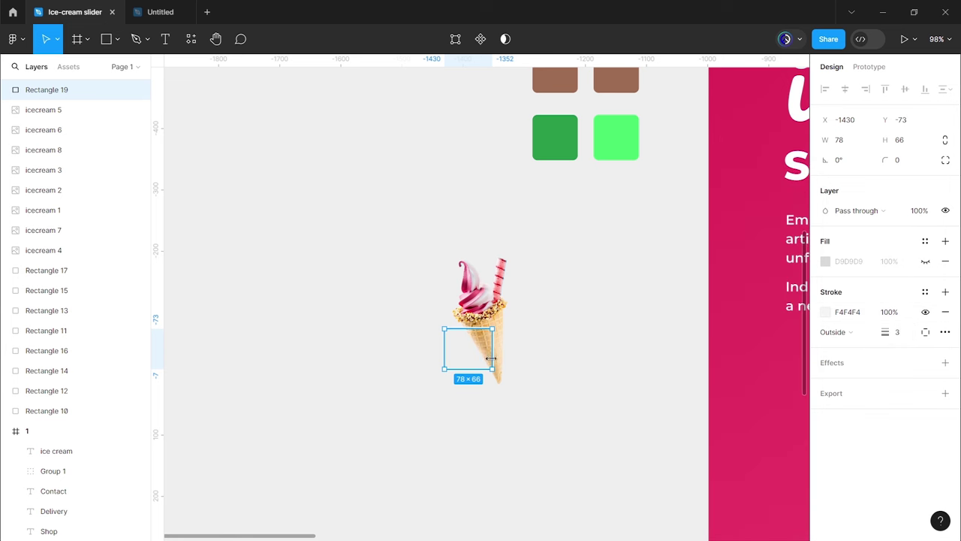
Step: Move the rectangle onto the cone's rim and round its corners to 4 px
{"action": "mouse_move", "coordinate": [472, 361]}
{"action": "left_mouse_down"}
{"action": "mouse_move", "coordinate": [488, 361]}
{"action": "mouse_move", "coordinate": [483, 342]}
{"action": "left_mouse_up"}
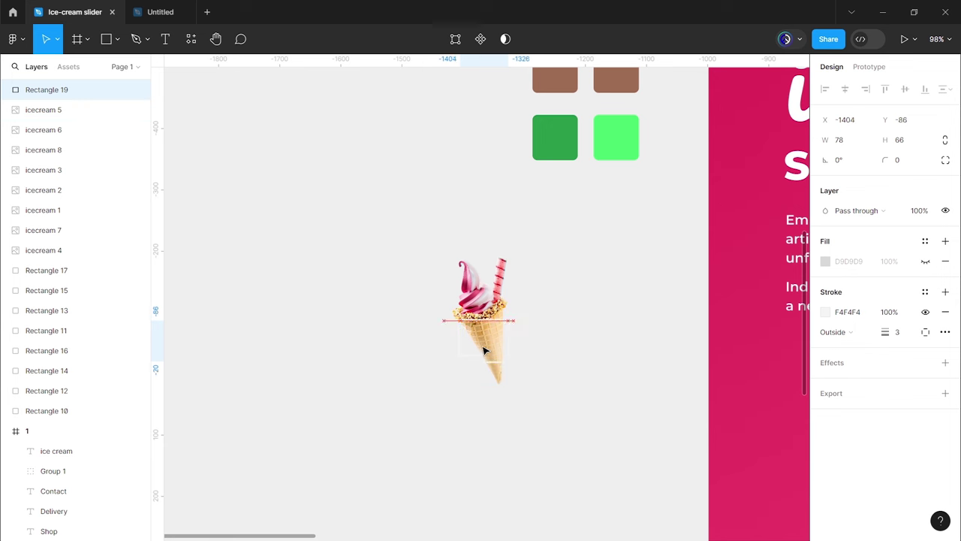
{"action": "left_click", "coordinate": [923, 159]}
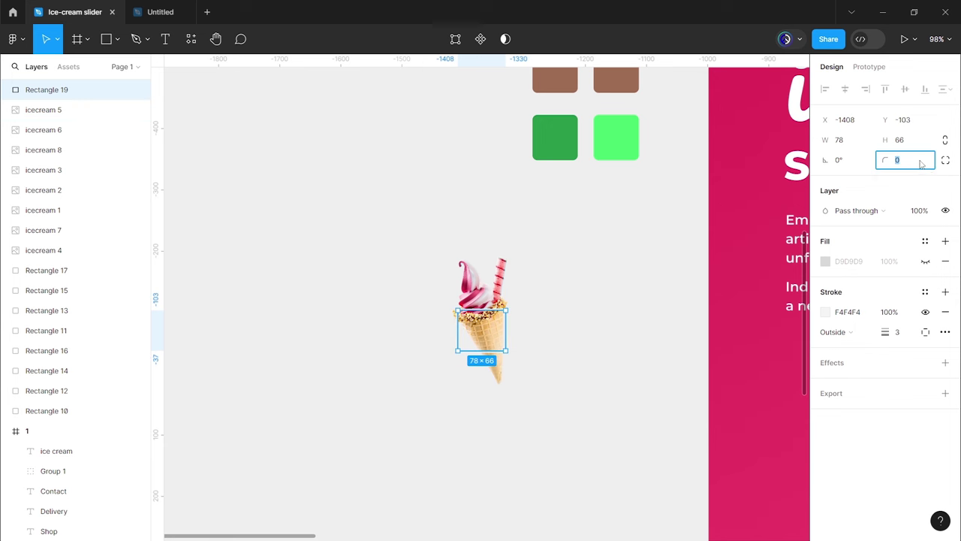
{"action": "type", "text": "4"}
{"action": "key", "text": "Return"}
{"action": "left_click_drag", "start_coordinate": [437, 272], "coordinate": [488, 298]}
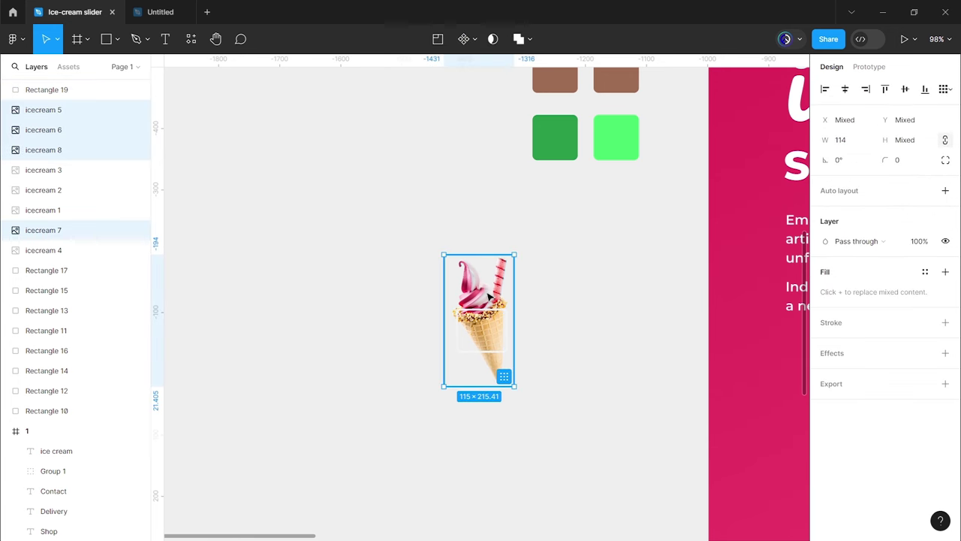
Step: Bring the ice-cream images to the top and draw a fill-less 114×156 frame over them
{"action": "key", "text": "ctrl+shift+bracketright"}
{"action": "left_click", "coordinate": [532, 316]}
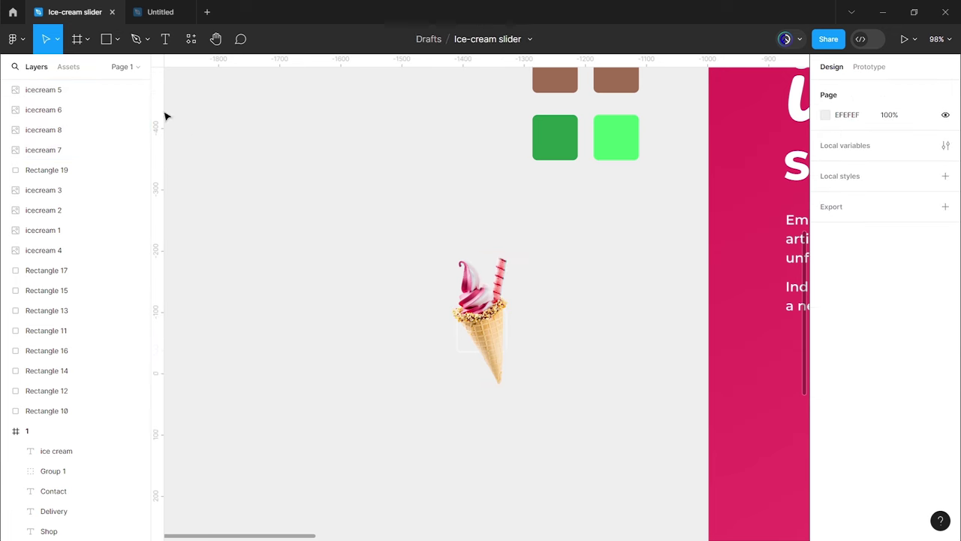
{"action": "left_click", "coordinate": [76, 38]}
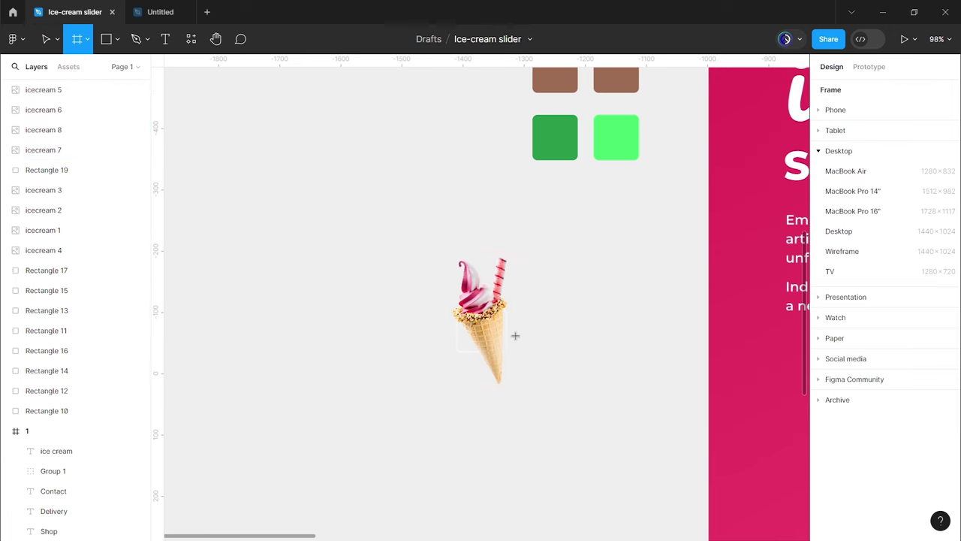
{"action": "left_click_drag", "start_coordinate": [444, 255], "coordinate": [515, 350]}
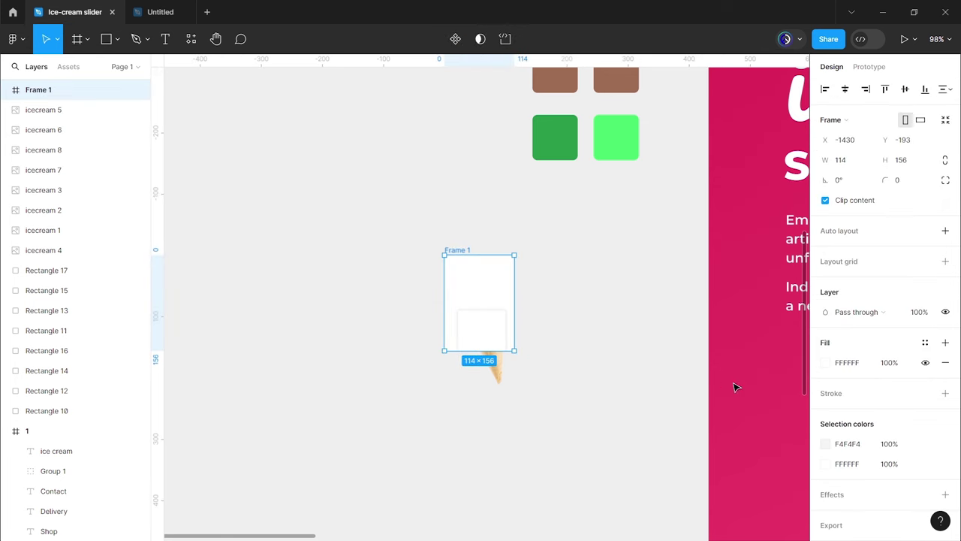
{"action": "left_click", "coordinate": [925, 362]}
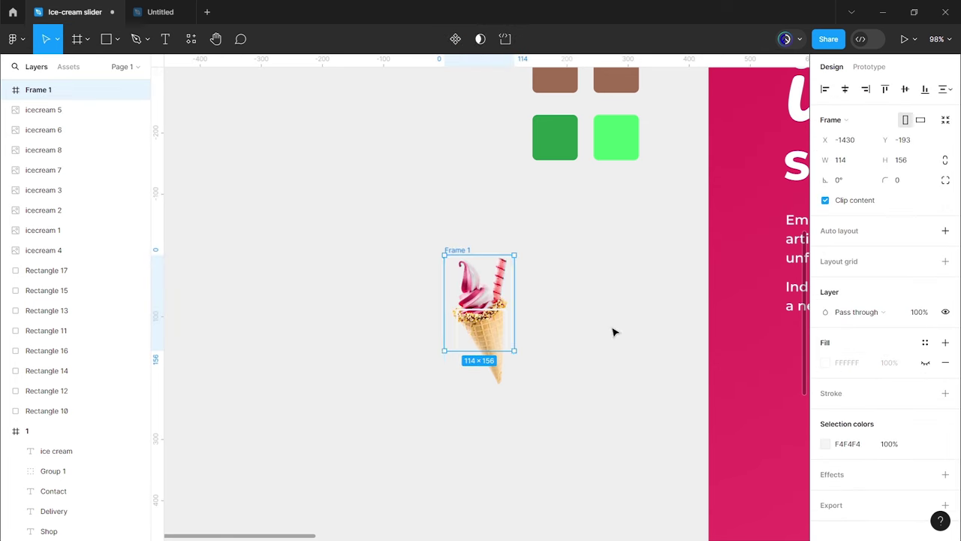
Step: Move the icecream images into Frame 1, keep Rectangle 19 outside, and select both together
{"action": "left_click", "coordinate": [474, 283]}
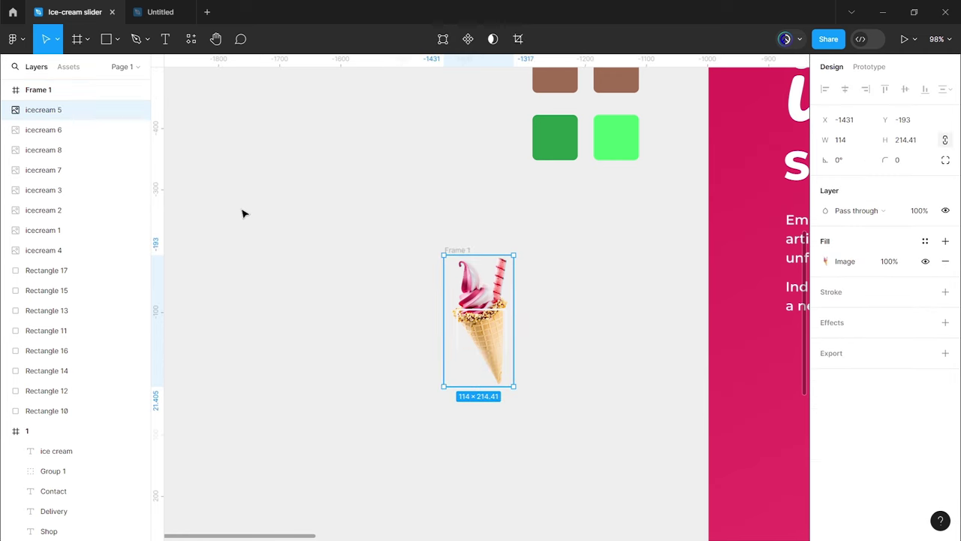
{"action": "left_click", "coordinate": [71, 169], "text": "shift"}
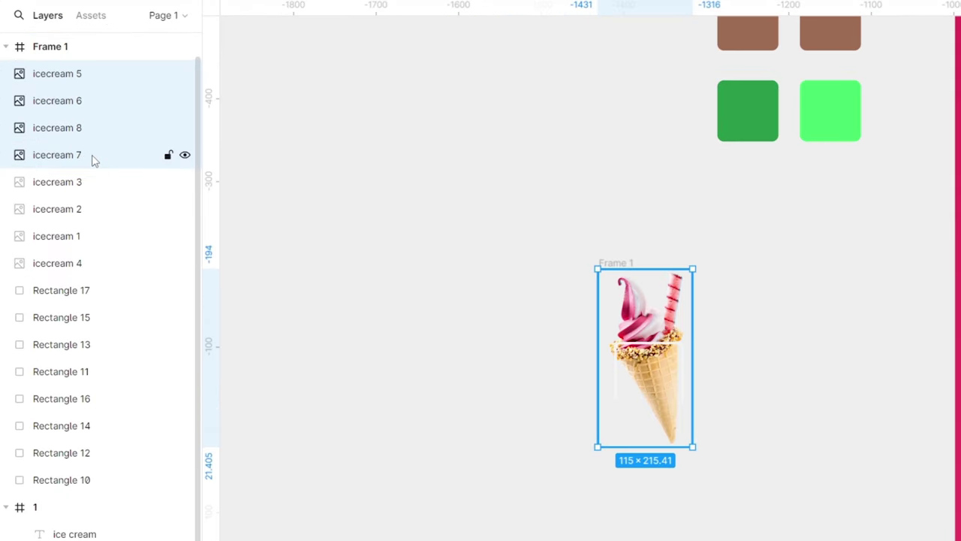
{"action": "left_click_drag", "start_coordinate": [86, 112], "coordinate": [85, 60]}
{"action": "left_click", "coordinate": [66, 189]}
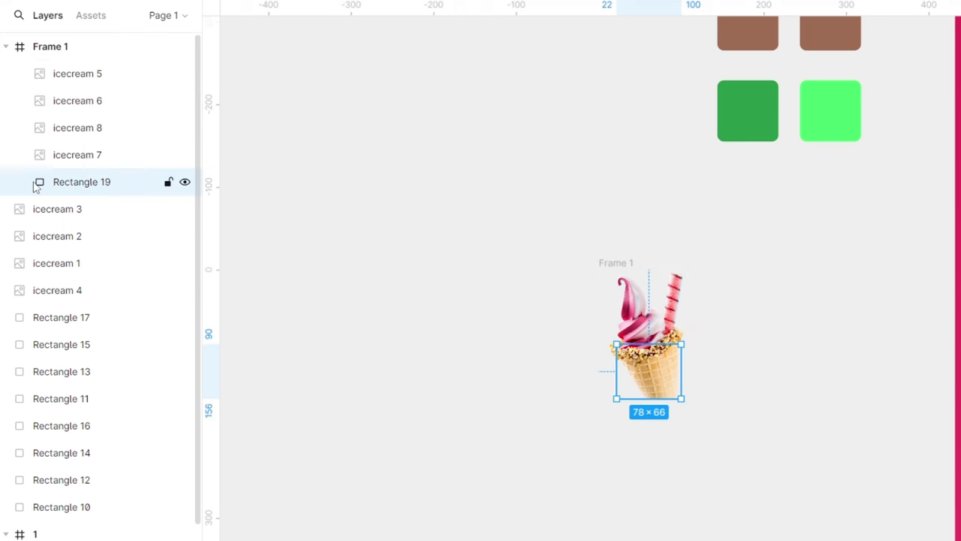
{"action": "left_click_drag", "start_coordinate": [50, 191], "coordinate": [20, 188]}
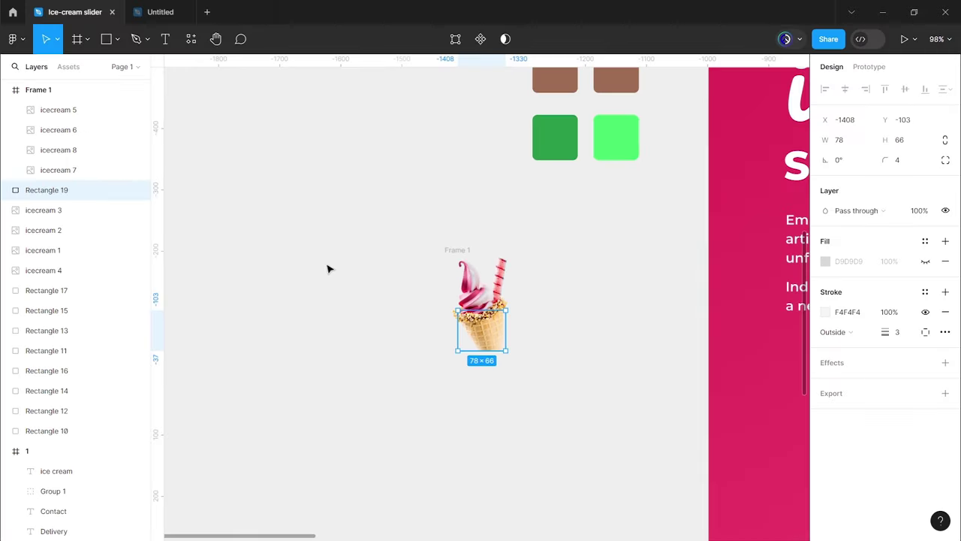
{"action": "left_click", "coordinate": [391, 266]}
{"action": "left_click_drag", "start_coordinate": [417, 241], "coordinate": [551, 370]}
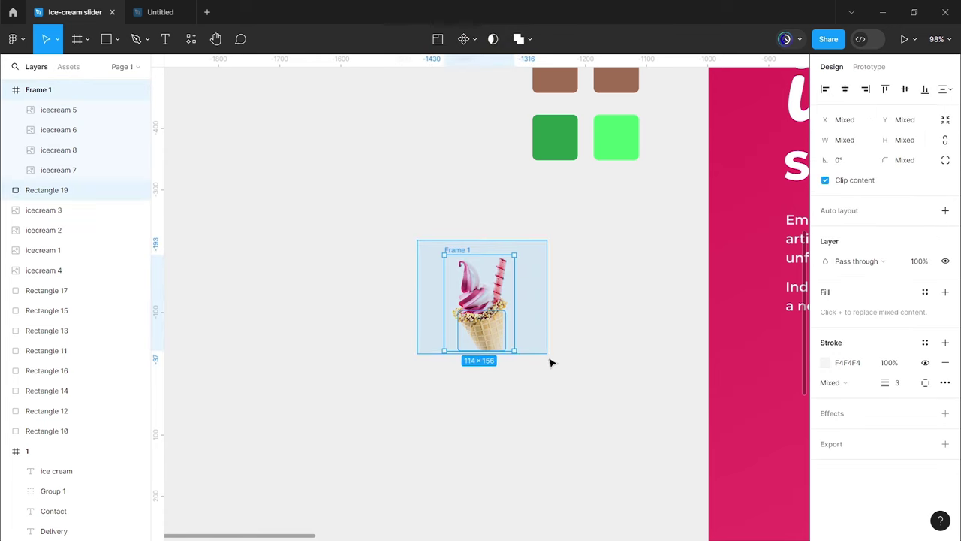
{"action": "right_click", "coordinate": [491, 303]}
Step: Wrap the selection in Frame 2, make it a component with a second variant, spaced 38 apart
{"action": "left_click", "coordinate": [526, 297]}
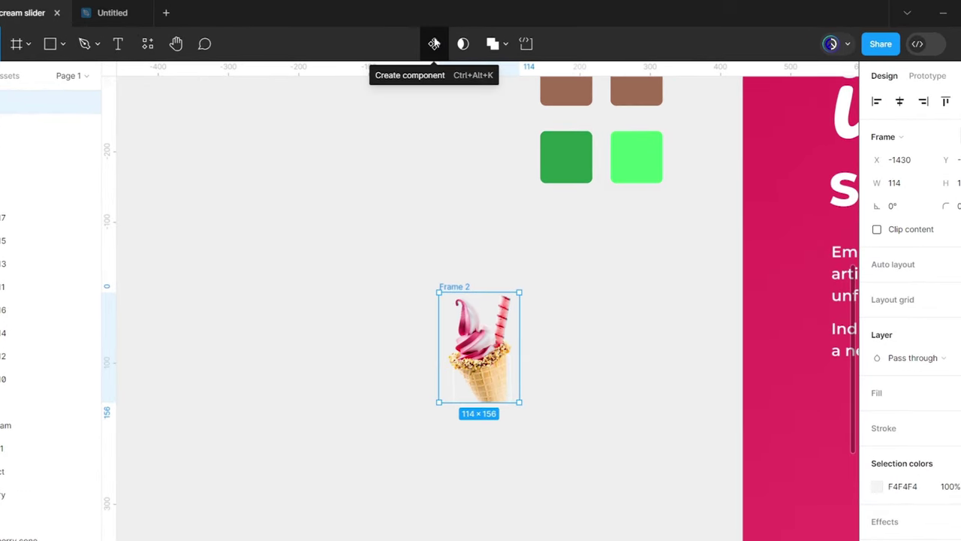
{"action": "left_click", "coordinate": [435, 45]}
{"action": "left_click", "coordinate": [435, 45]}
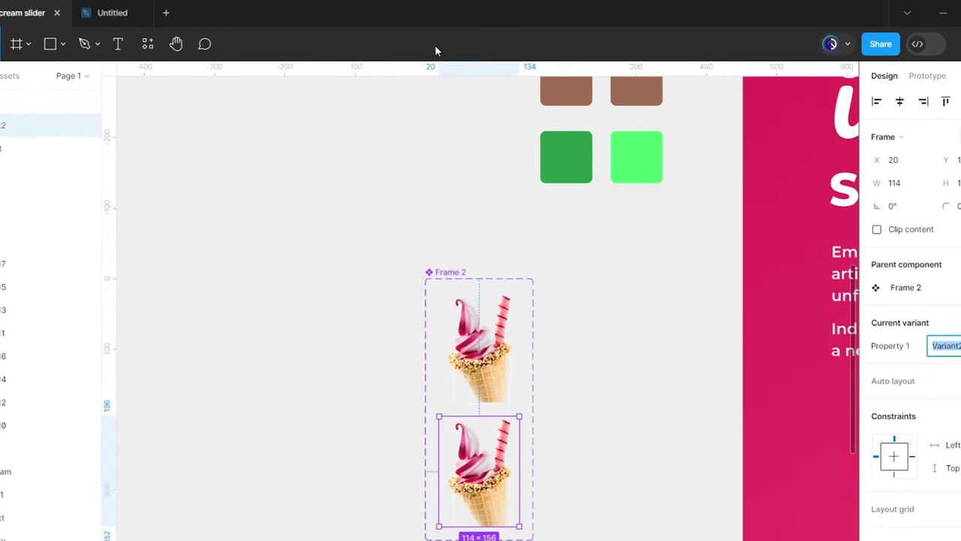
{"action": "left_click", "coordinate": [579, 343]}
{"action": "scroll", "coordinate": [575, 301], "scroll_direction": "down", "scroll_amount": 2}
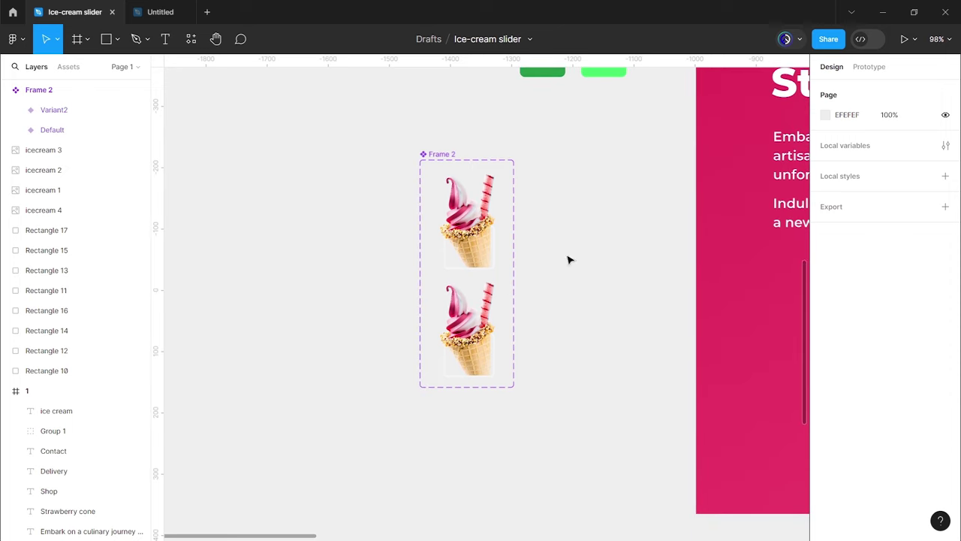
{"action": "left_click", "coordinate": [476, 278]}
{"action": "mouse_move", "coordinate": [467, 275]}
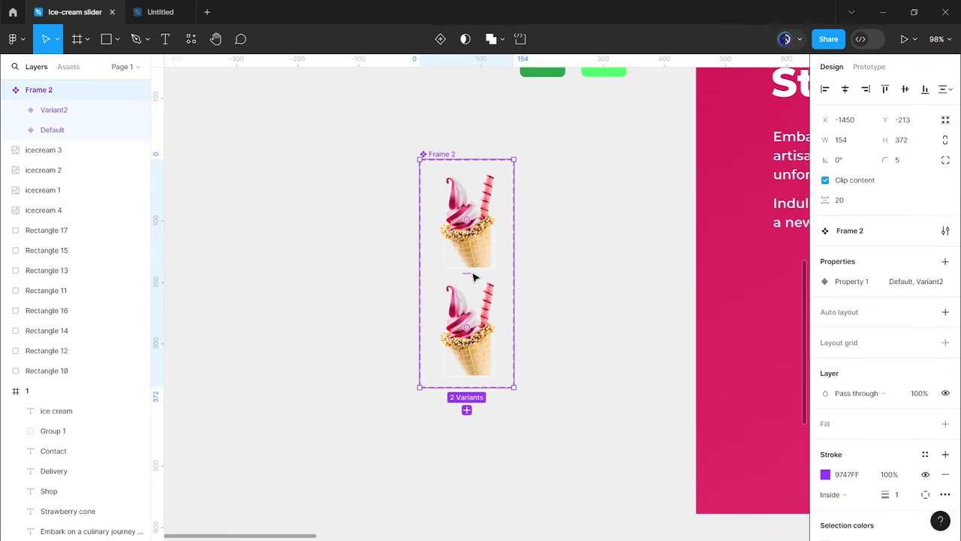
{"action": "left_click_drag", "start_coordinate": [470, 289], "coordinate": [498, 369]}
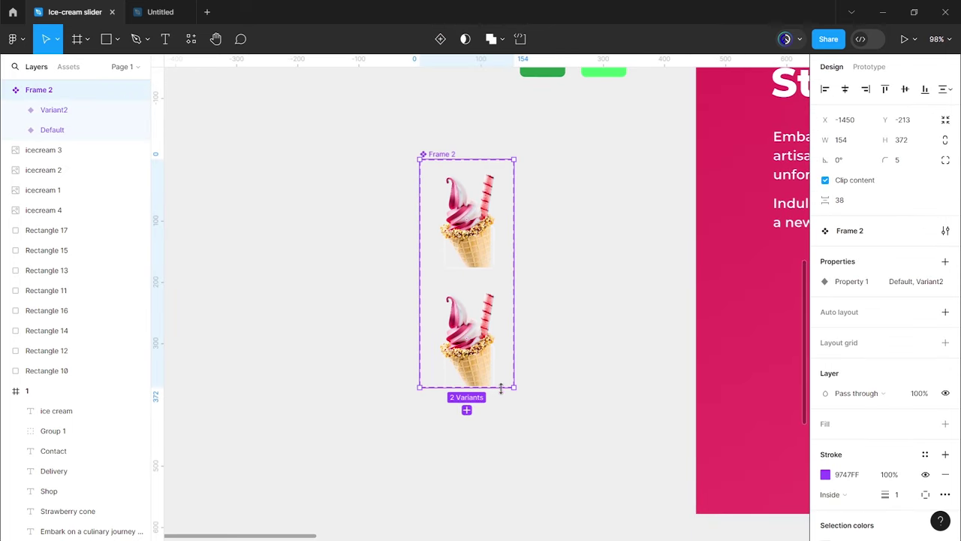
Step: Proportionally scale Variant2's Frame 1 up to 133×182
{"action": "left_click", "coordinate": [498, 385]}
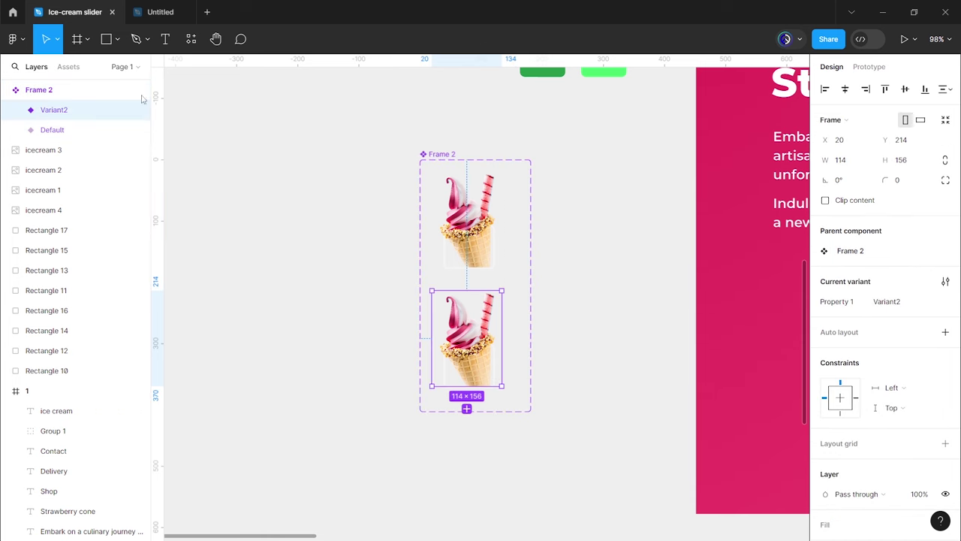
{"action": "left_click", "coordinate": [60, 40]}
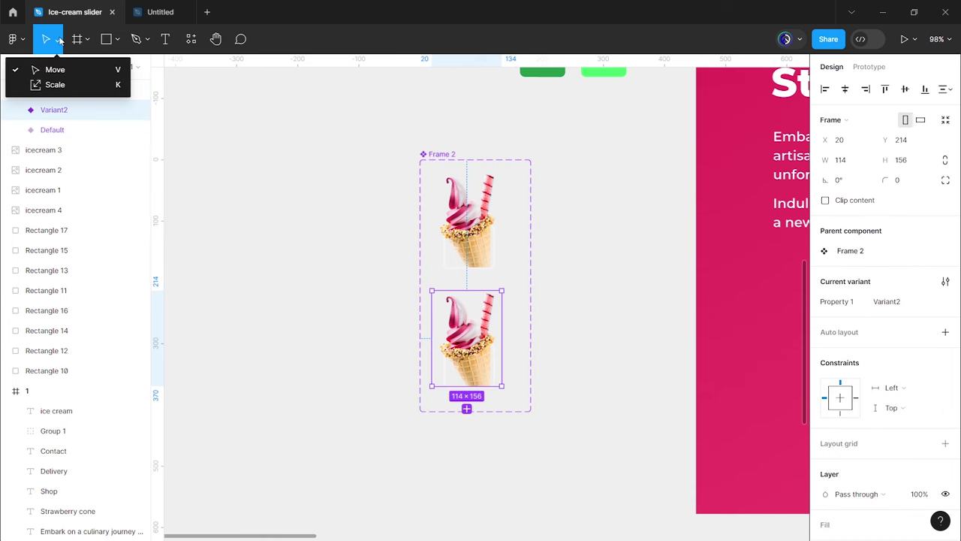
{"action": "left_click", "coordinate": [54, 84]}
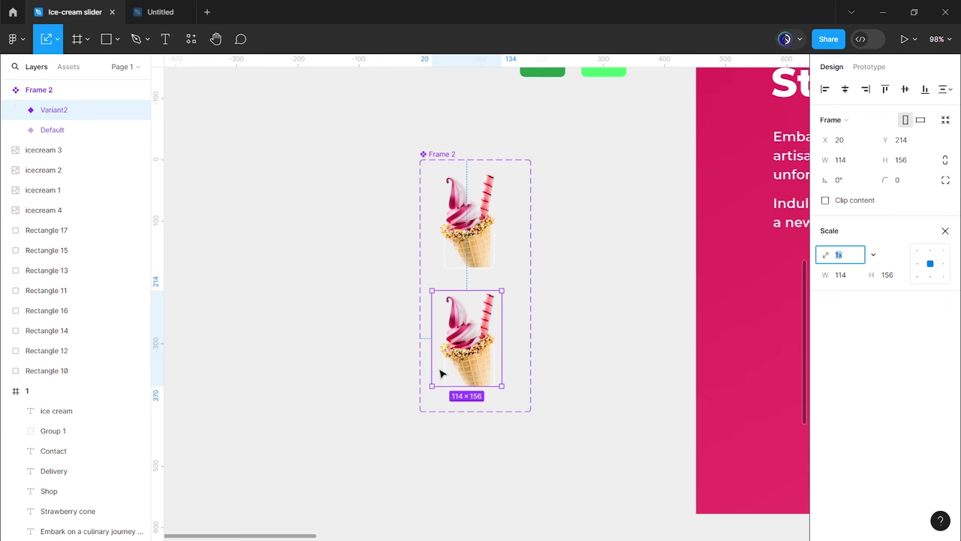
{"action": "double_click", "coordinate": [482, 362]}
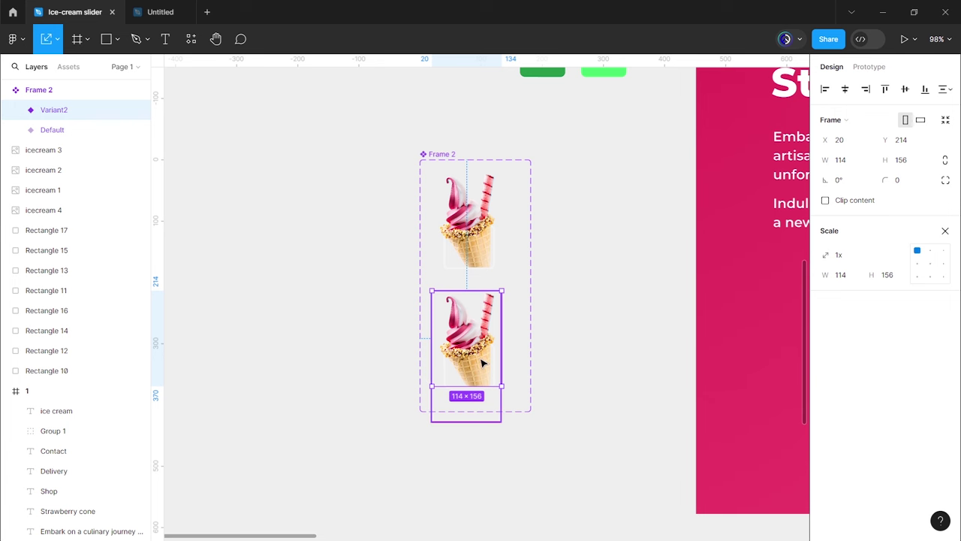
{"action": "left_click", "coordinate": [82, 138]}
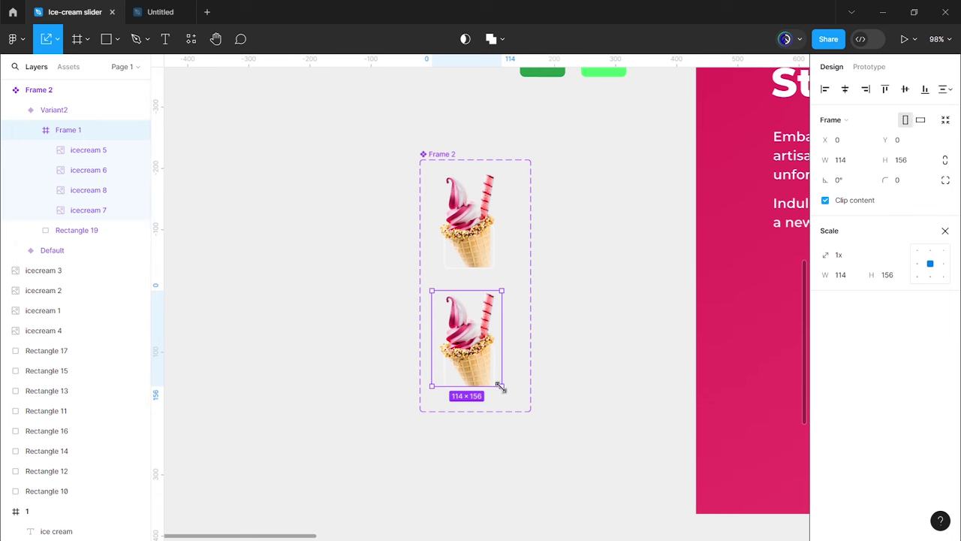
{"action": "left_click_drag", "start_coordinate": [432, 289], "coordinate": [419, 275]}
Step: Reset Variant2's Frame 1 rotation to 0°, keeping its enlarged size
{"action": "mouse_move", "coordinate": [509, 390]}
{"action": "left_mouse_down"}
{"action": "mouse_move", "coordinate": [504, 403]}
{"action": "mouse_move", "coordinate": [478, 368]}
{"action": "left_mouse_up"}
{"action": "key", "text": "ctrl+z"}
{"action": "key", "text": "ctrl+z"}
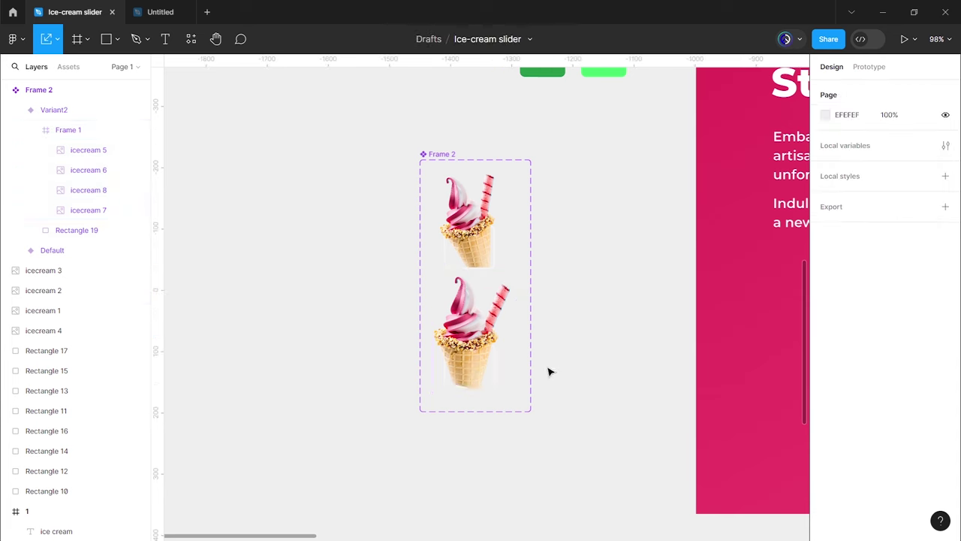
{"action": "left_click", "coordinate": [481, 353]}
{"action": "key", "text": "ctrl+shift+z"}
{"action": "left_click", "coordinate": [88, 150]}
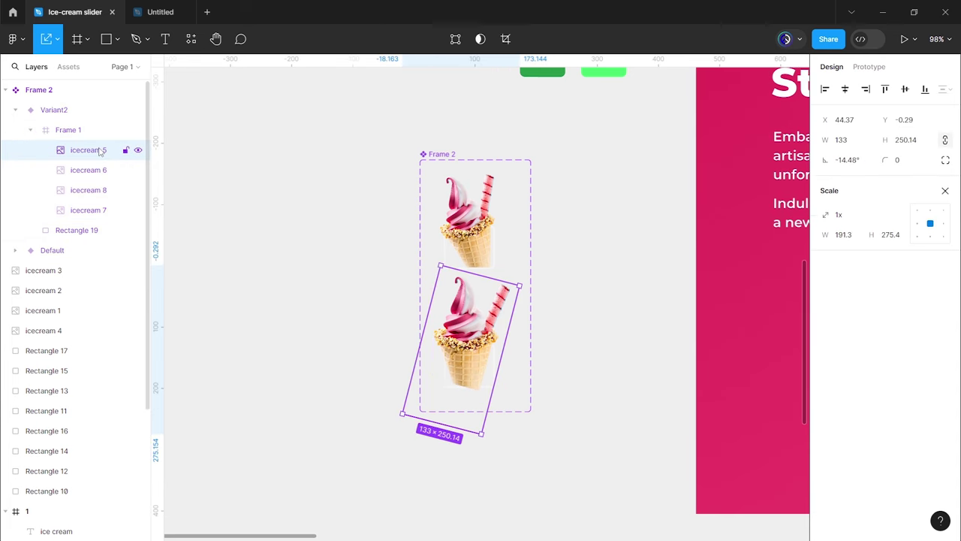
{"action": "left_click", "coordinate": [103, 210], "text": "shift"}
{"action": "left_click", "coordinate": [86, 132]}
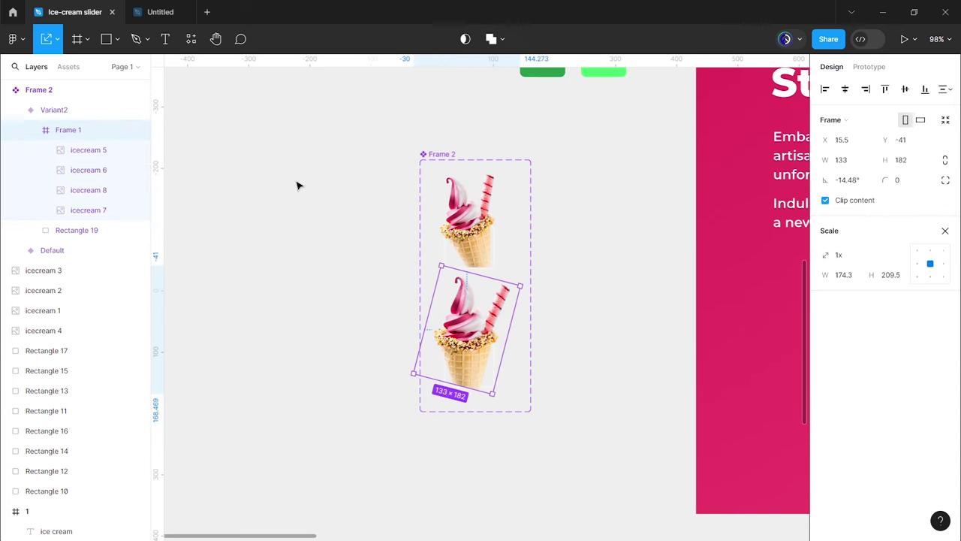
{"action": "left_click", "coordinate": [864, 181]}
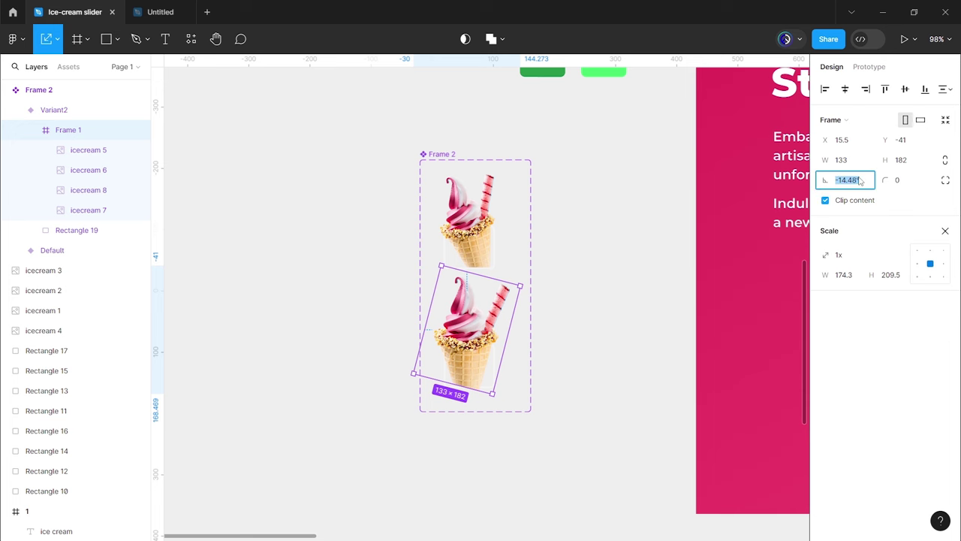
{"action": "type", "text": "0"}
{"action": "key", "text": "Return"}
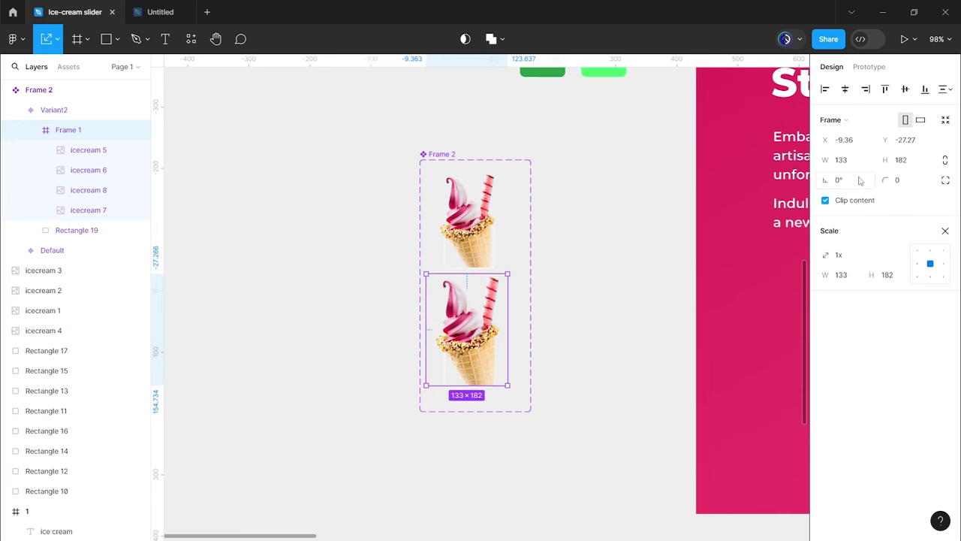
Step: Rotate the four icecream images in Variant2 to -14.48°
{"action": "left_click", "coordinate": [89, 150]}
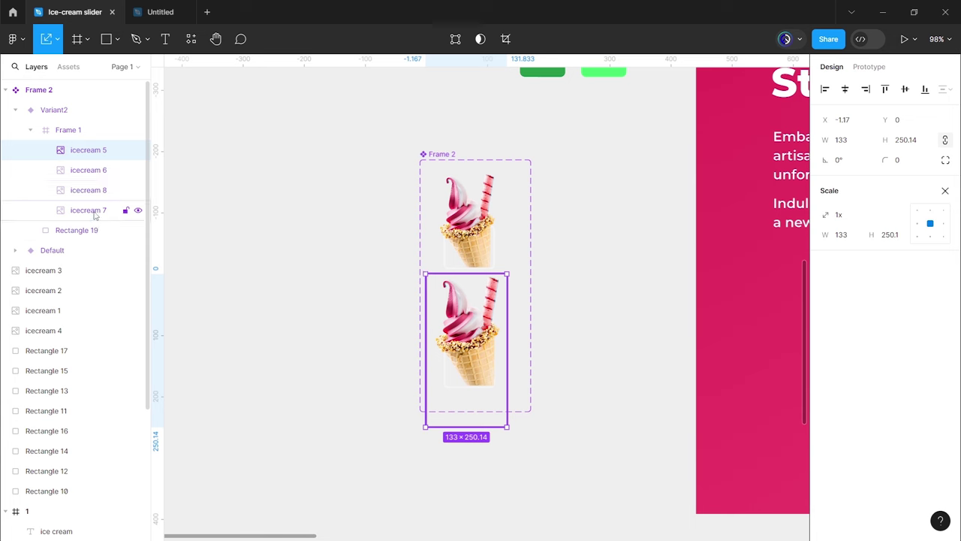
{"action": "left_click", "coordinate": [89, 210], "text": "shift"}
{"action": "left_click", "coordinate": [852, 167]}
{"action": "type", "text": "-14.48"}
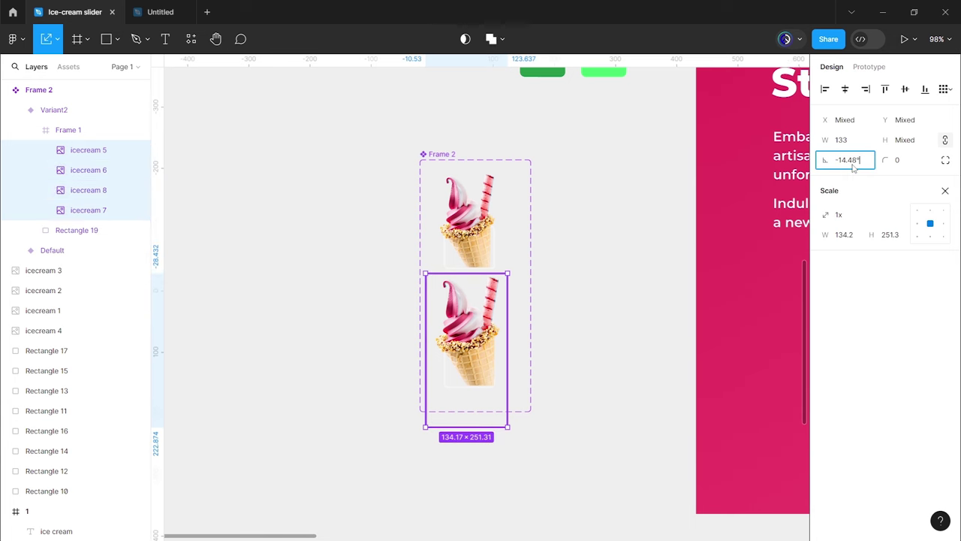
{"action": "key", "text": "Return"}
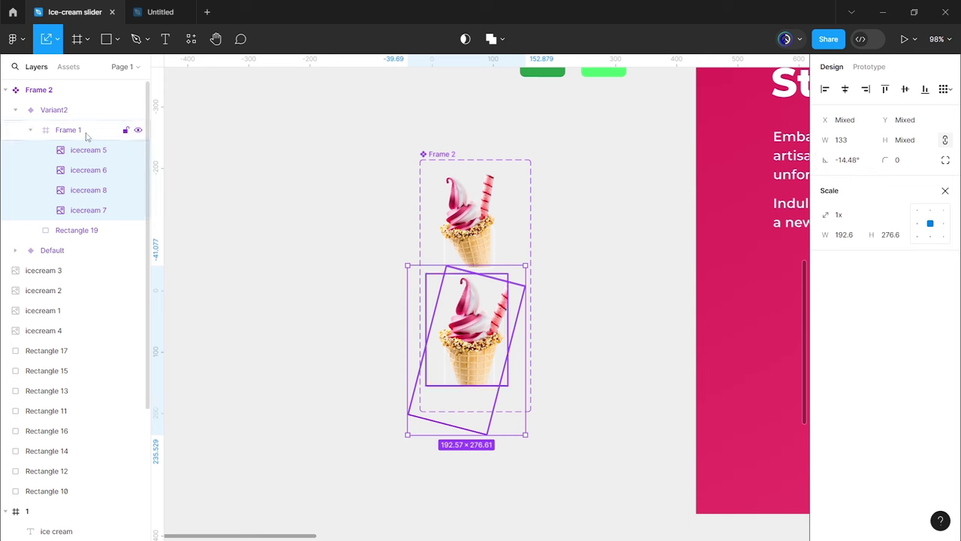
{"action": "key", "text": "ctrl+z"}
Step: Widen Variant2's Frame 1 to 161×182 to fit the tilted cone
{"action": "left_click", "coordinate": [87, 137]}
{"action": "key", "text": "v"}
{"action": "left_click_drag", "start_coordinate": [510, 336], "coordinate": [522, 338]}
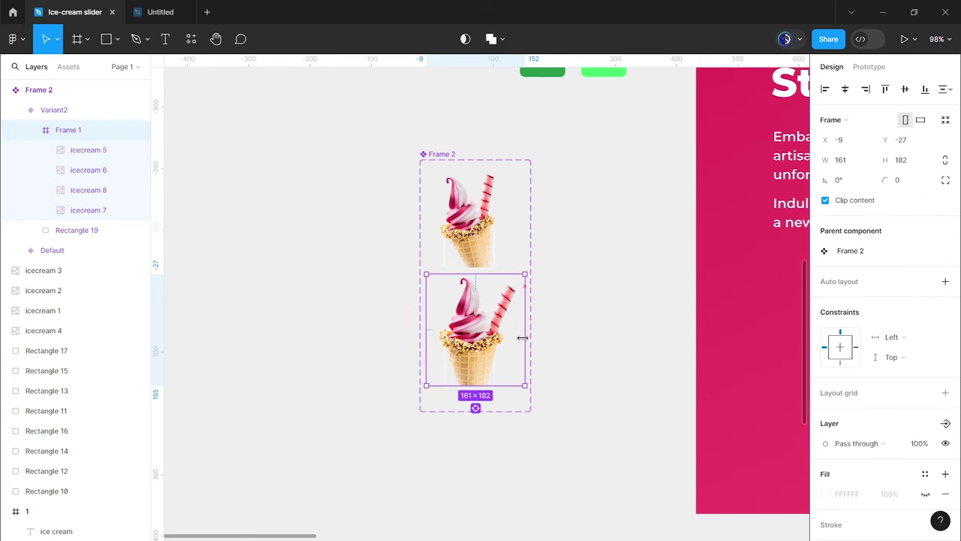
{"action": "left_click", "coordinate": [546, 363]}
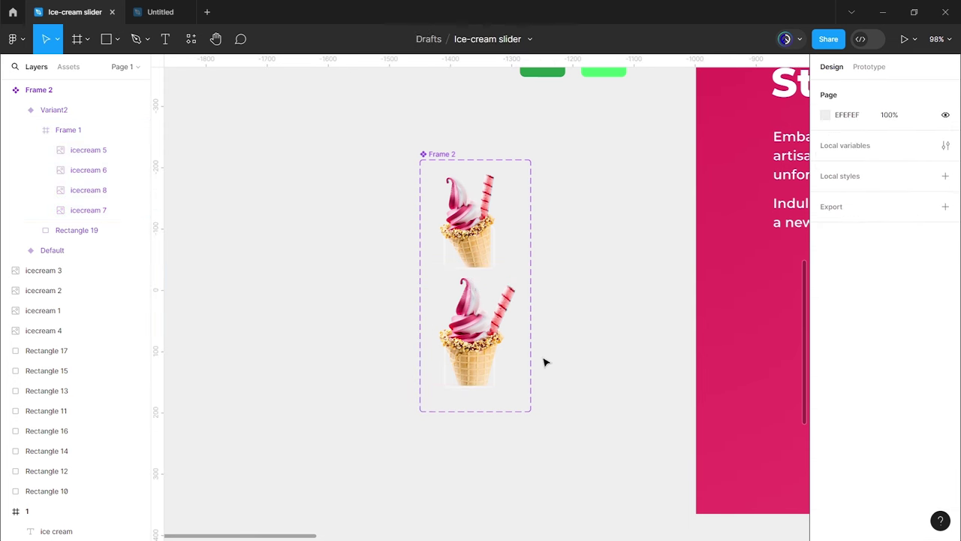
{"action": "left_click", "coordinate": [482, 285]}
{"action": "left_click", "coordinate": [525, 268]}
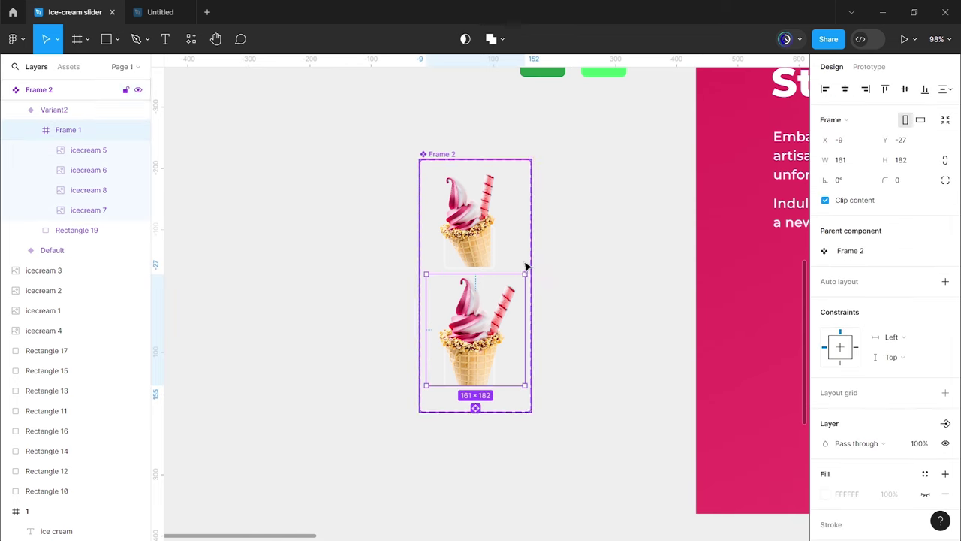
{"action": "left_click", "coordinate": [476, 267]}
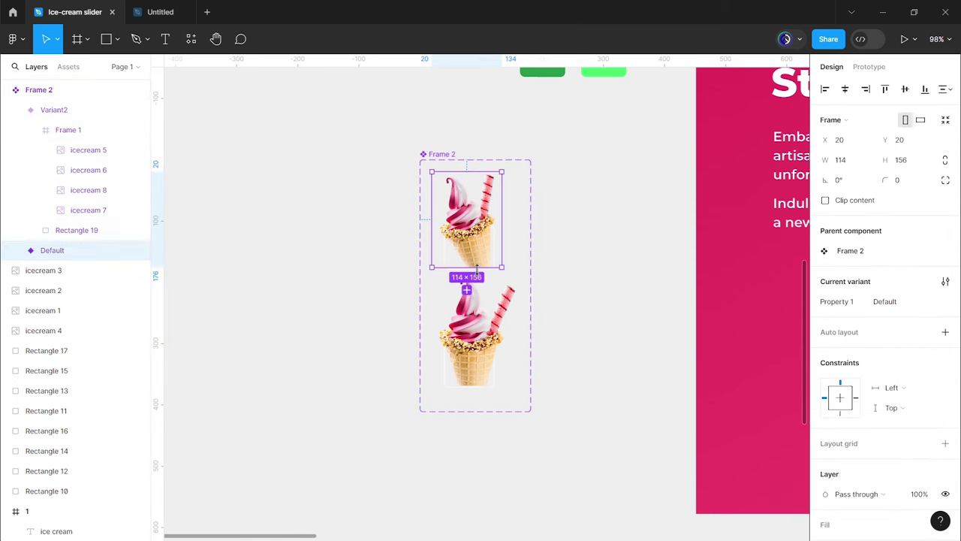
Step: Change the spacing between the Default and Variant2 cones from 38 to 44
{"action": "left_click", "coordinate": [15, 110]}
{"action": "left_click", "coordinate": [54, 112], "text": "shift"}
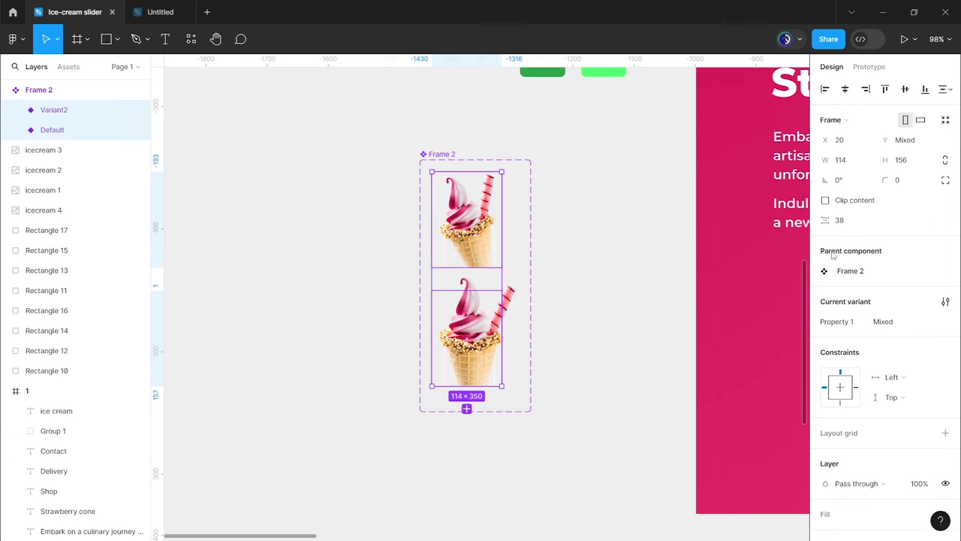
{"action": "left_click", "coordinate": [856, 222]}
{"action": "type", "text": "44"}
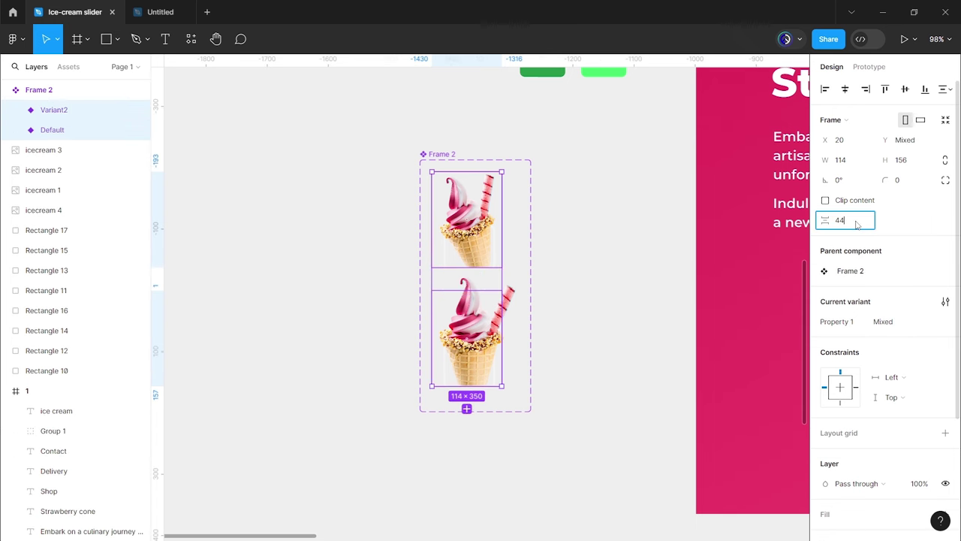
{"action": "key", "text": "Return"}
{"action": "left_click", "coordinate": [572, 325]}
{"action": "scroll", "coordinate": [555, 323], "scroll_direction": "right", "scroll_amount": 2}
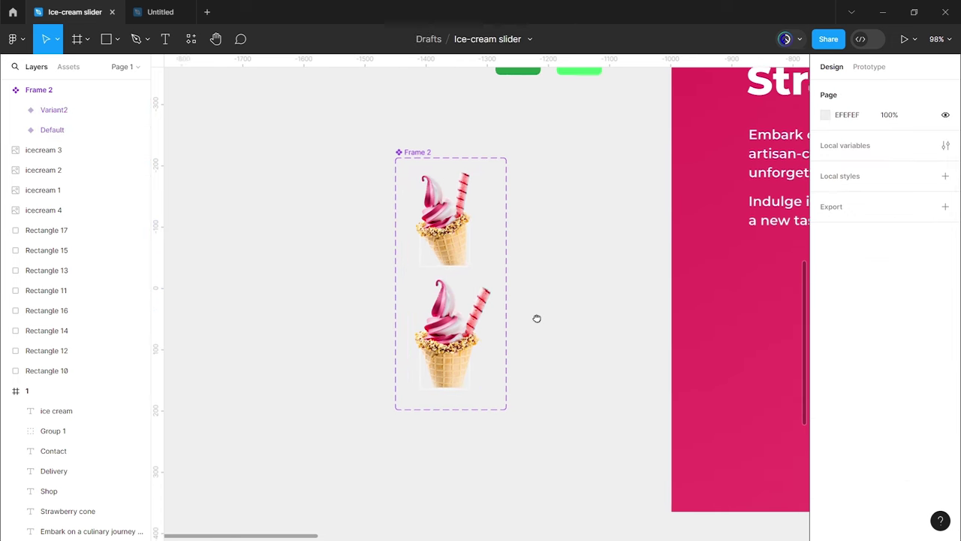
Step: Link Default to Variant2 with a While hovering, Smart animate prototype interaction
{"action": "left_click", "coordinate": [867, 73]}
{"action": "left_click", "coordinate": [457, 242]}
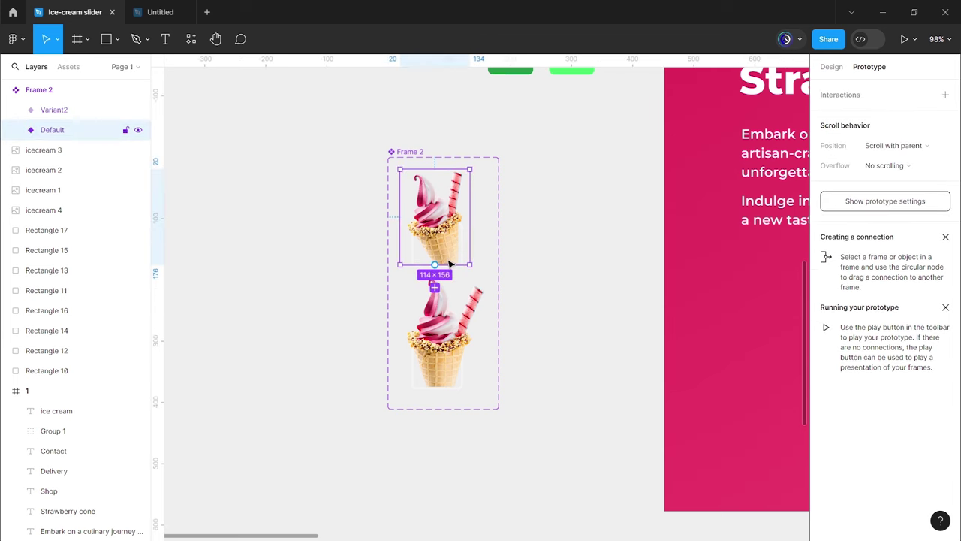
{"action": "mouse_move", "coordinate": [436, 269]}
{"action": "left_mouse_down"}
{"action": "mouse_move", "coordinate": [437, 314]}
{"action": "mouse_move", "coordinate": [579, 202]}
{"action": "left_mouse_up"}
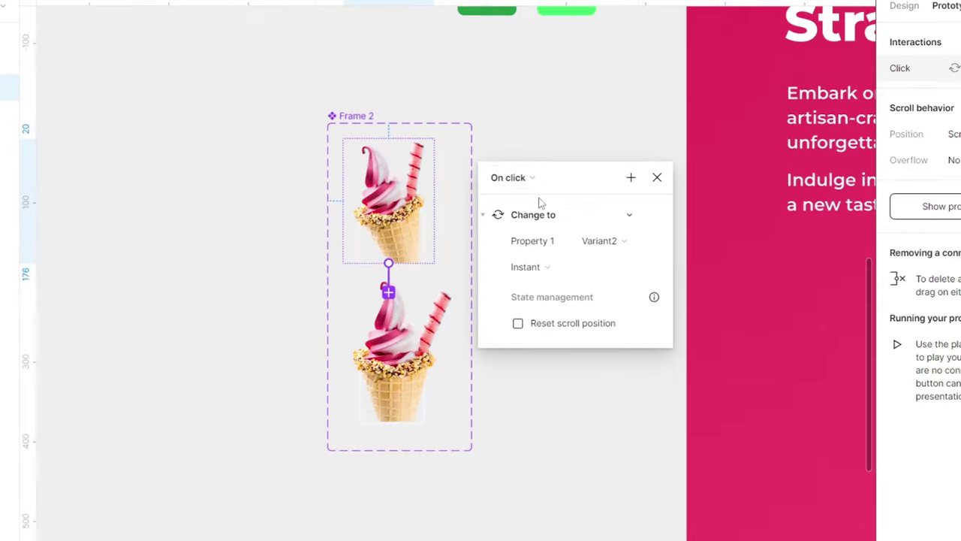
{"action": "left_click", "coordinate": [528, 199]}
{"action": "left_click", "coordinate": [535, 229]}
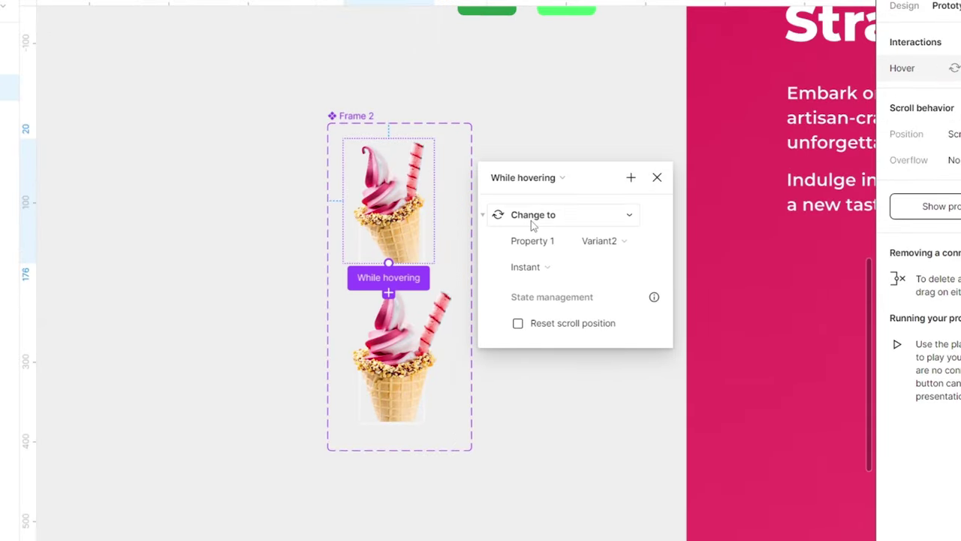
{"action": "left_click", "coordinate": [527, 267]}
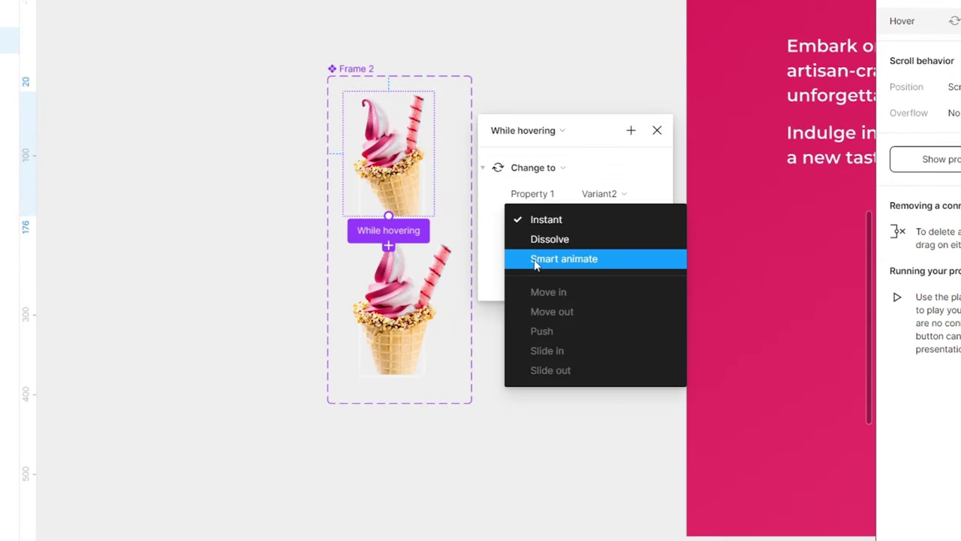
{"action": "left_click", "coordinate": [539, 308]}
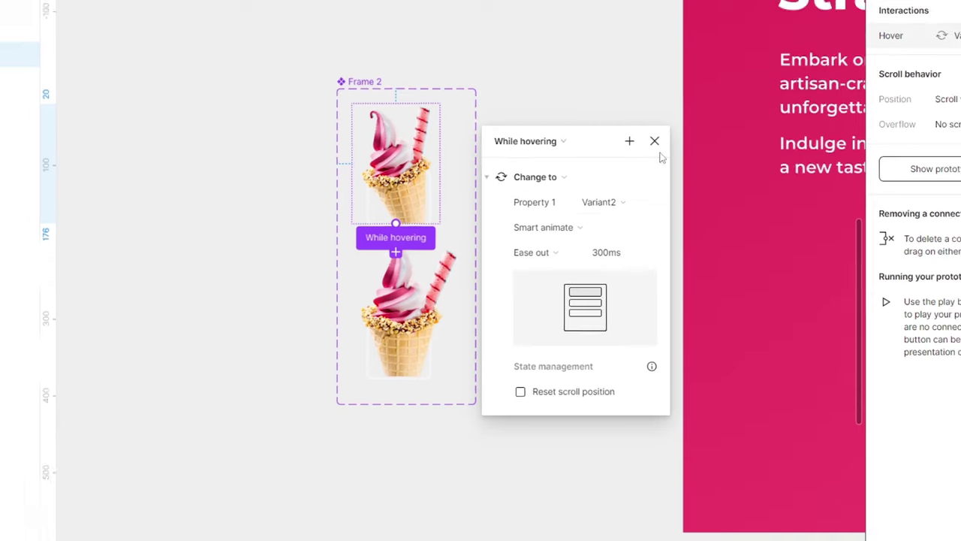
{"action": "left_click", "coordinate": [656, 131]}
{"action": "left_click", "coordinate": [593, 236]}
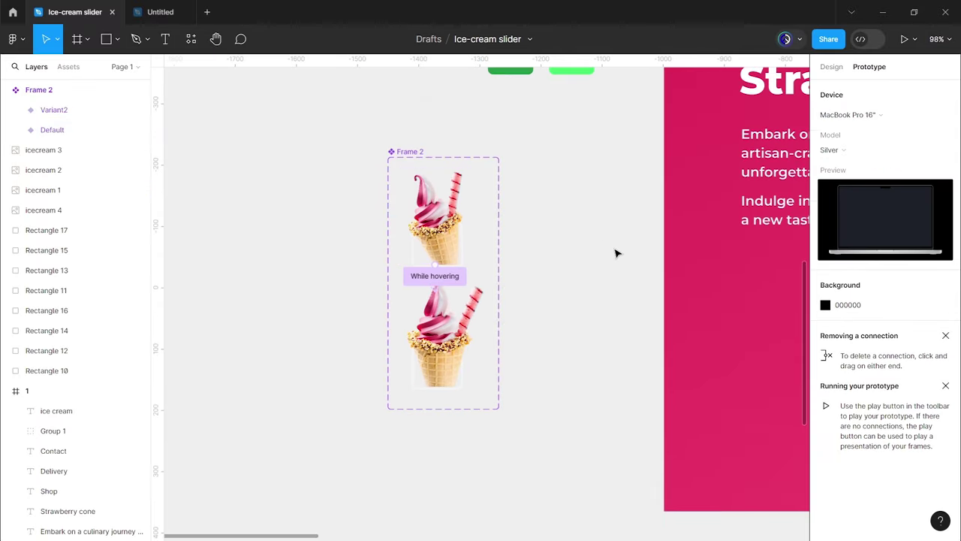
{"action": "left_click", "coordinate": [829, 67]}
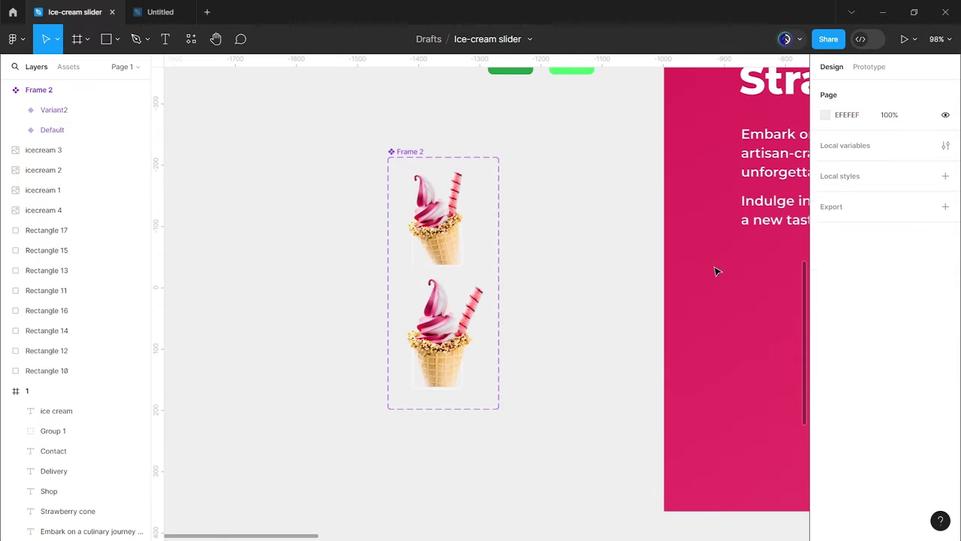
Step: Place a Frame 2 cone instance from Assets under the hero text
{"action": "scroll", "coordinate": [453, 265], "scroll_direction": "right", "scroll_amount": 5}
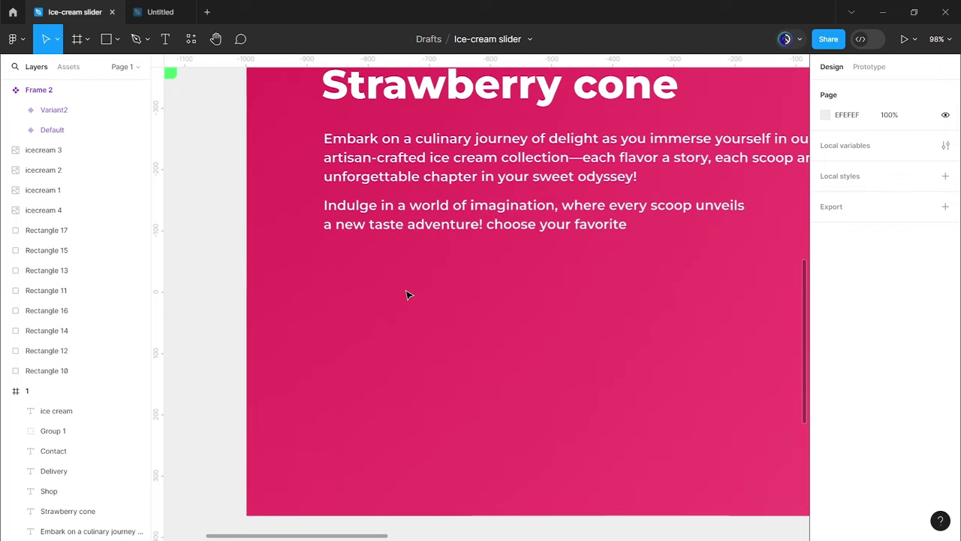
{"action": "scroll", "coordinate": [408, 294], "scroll_direction": "down", "scroll_amount": 3}
{"action": "left_click_drag", "start_coordinate": [404, 296], "coordinate": [457, 313]}
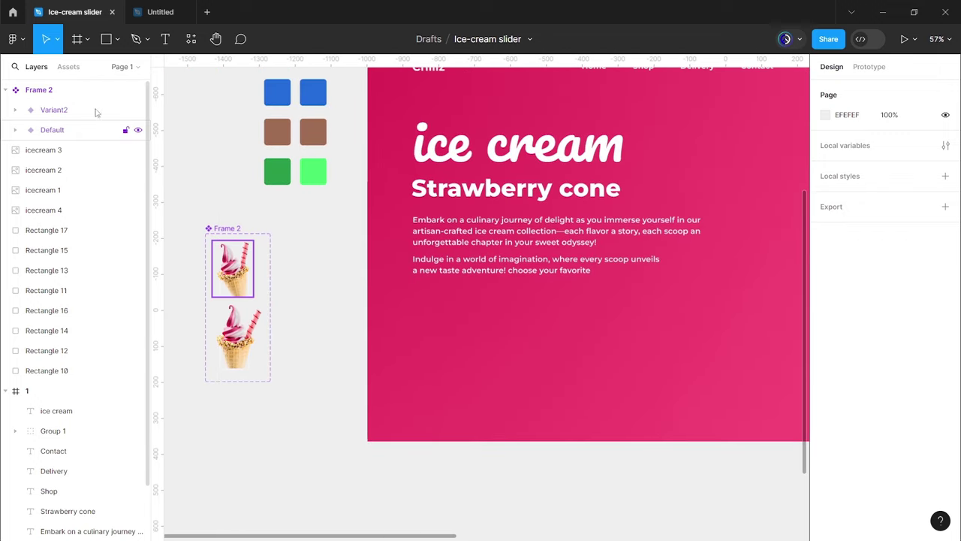
{"action": "left_click", "coordinate": [66, 72]}
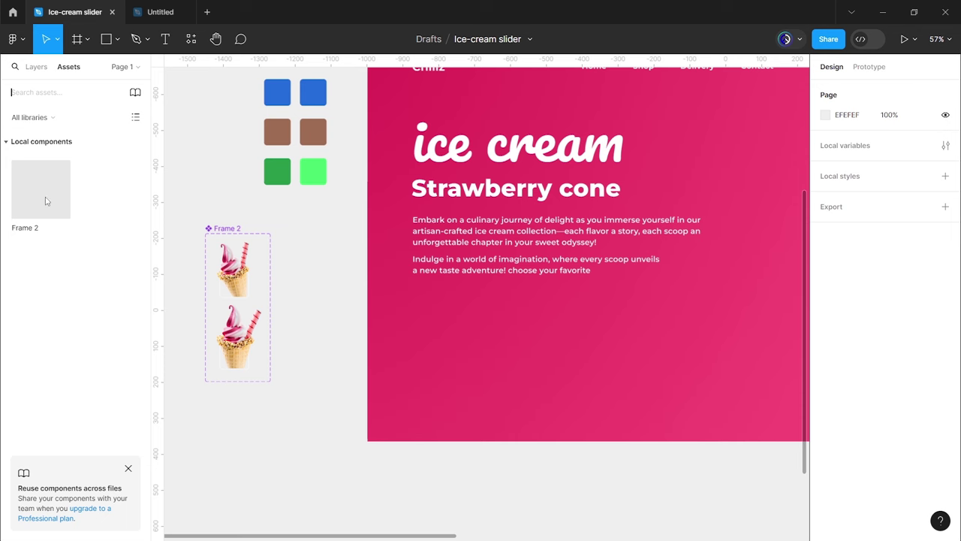
{"action": "left_click_drag", "start_coordinate": [442, 338], "coordinate": [443, 338]}
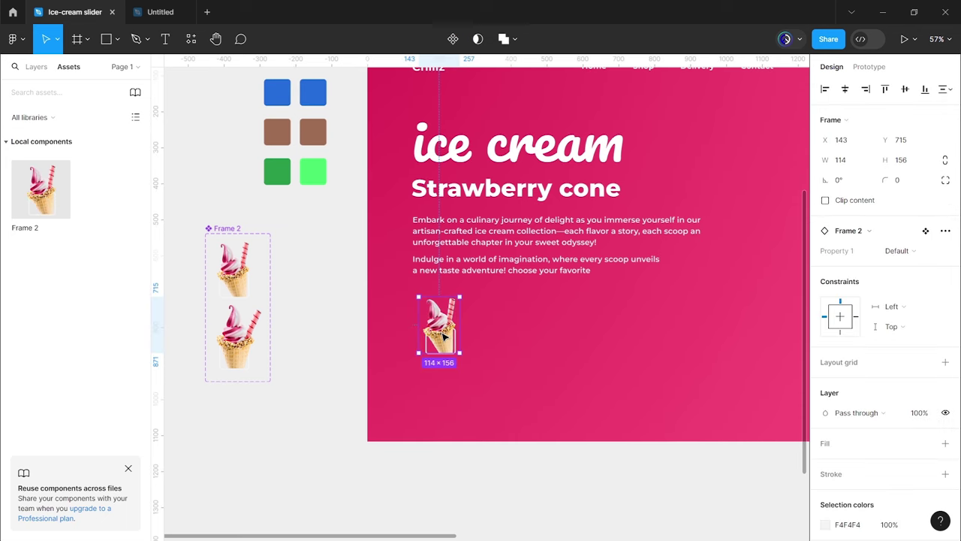
Step: Duplicate the cone three times to form an evenly spaced row of four
{"action": "key", "text": "alt+1"}
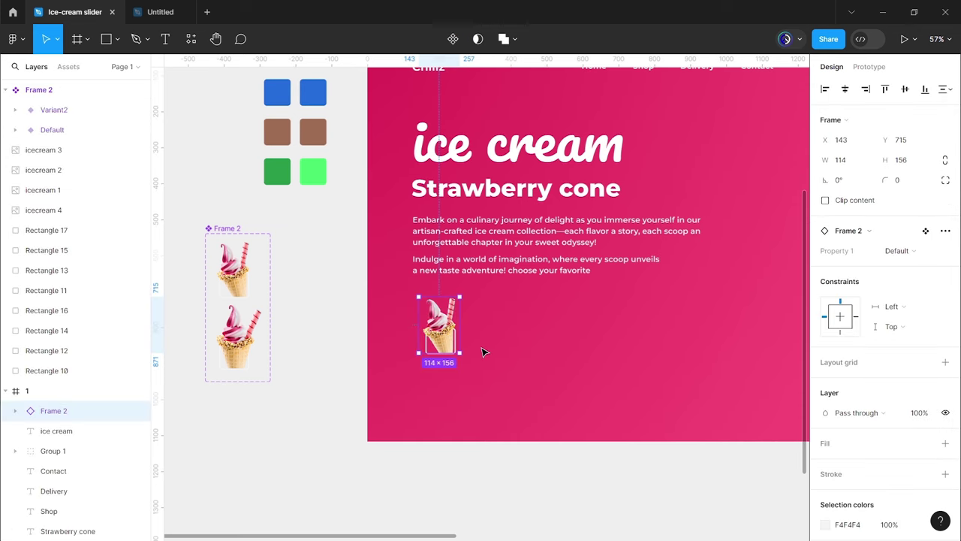
{"action": "scroll", "coordinate": [482, 351], "scroll_direction": "up", "scroll_amount": 3, "text": "ctrl"}
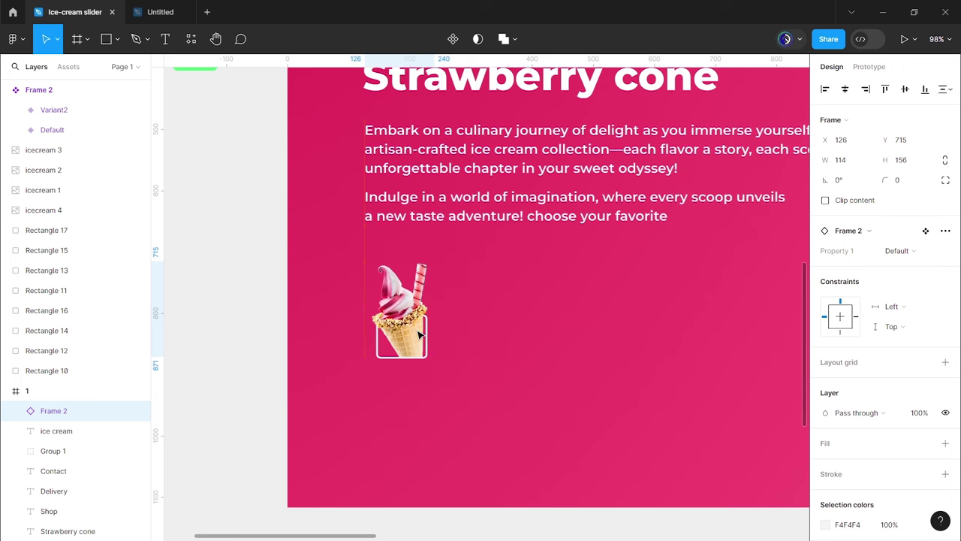
{"action": "left_click_drag", "start_coordinate": [420, 335], "coordinate": [525, 344]}
{"action": "key", "text": "ctrl+d"}
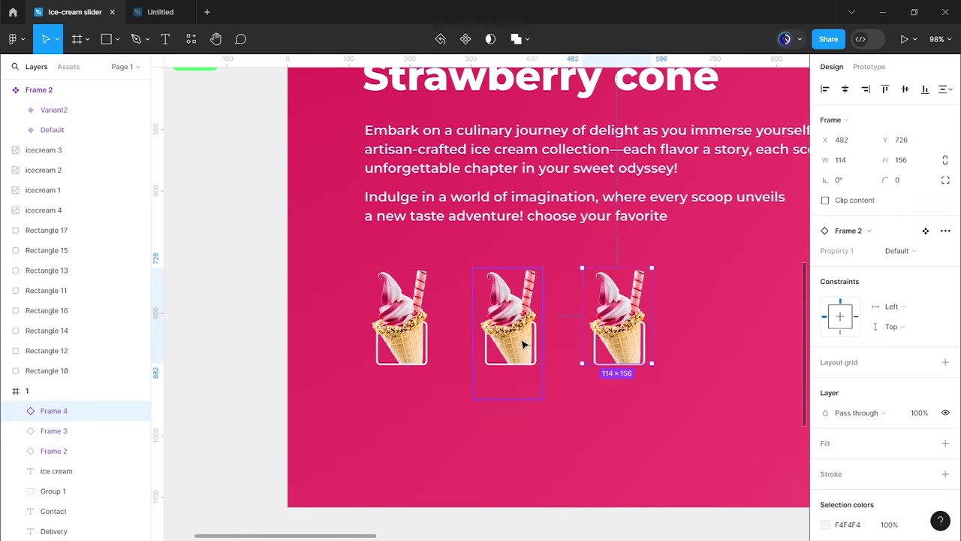
{"action": "key", "text": "ctrl+d"}
Step: Hide the pink image in the second cone so it shows blue
{"action": "left_click", "coordinate": [595, 397]}
{"action": "scroll", "coordinate": [538, 382], "scroll_direction": "right", "scroll_amount": 4}
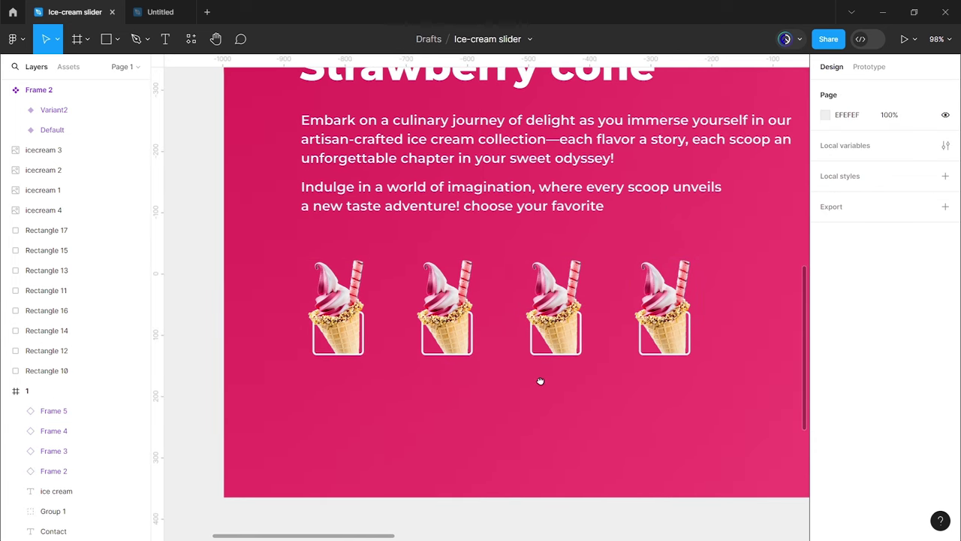
{"action": "scroll", "coordinate": [544, 384], "scroll_direction": "right", "scroll_amount": 1}
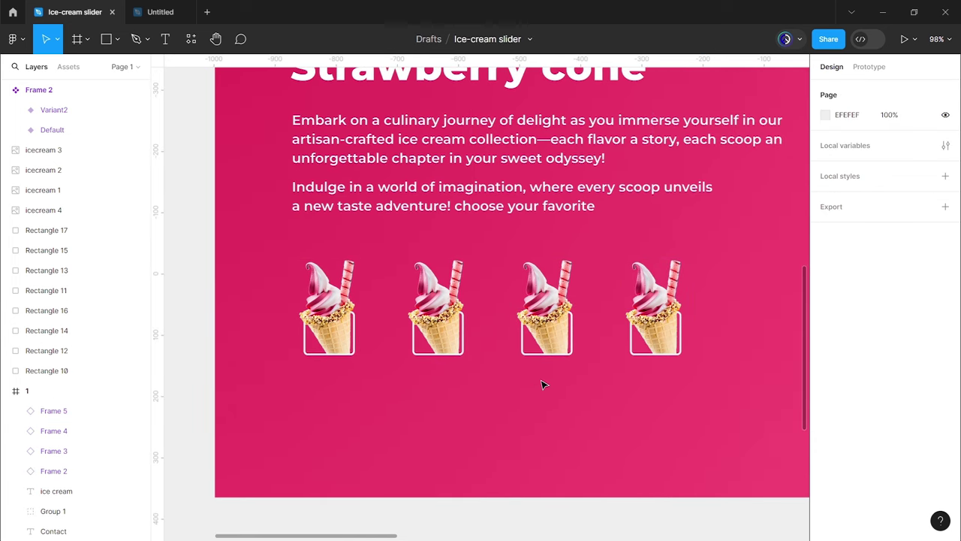
{"action": "left_click", "coordinate": [446, 315], "text": "ctrl"}
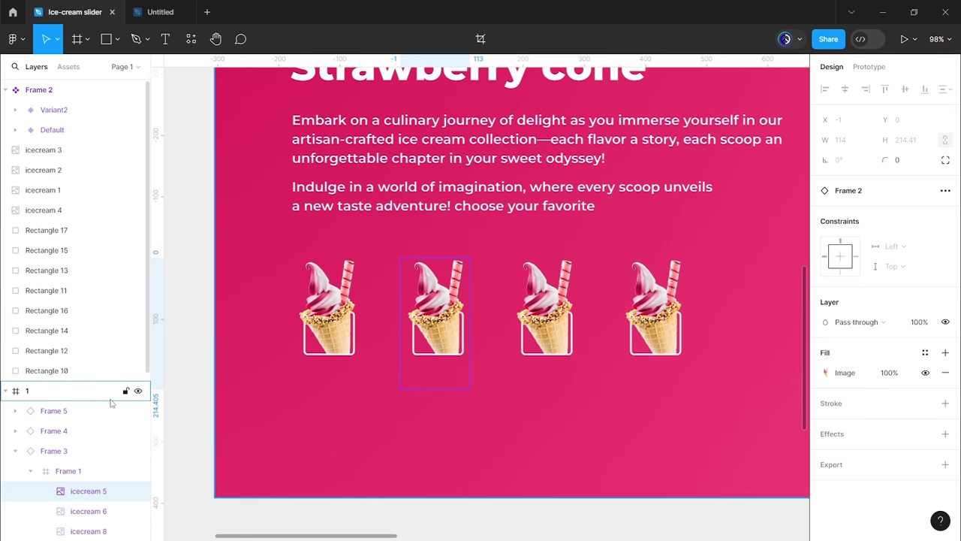
{"action": "scroll", "coordinate": [111, 403], "scroll_direction": "down", "scroll_amount": 5}
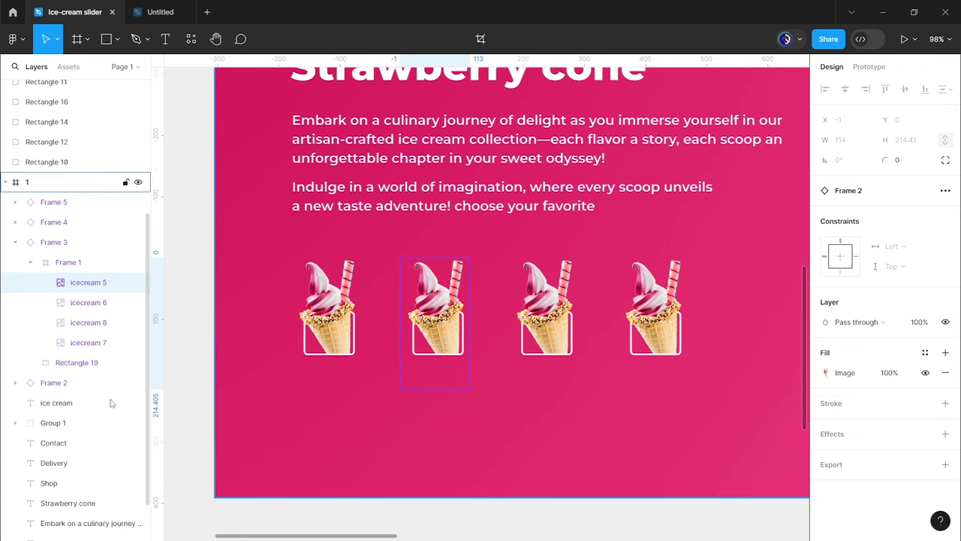
{"action": "left_click", "coordinate": [139, 283]}
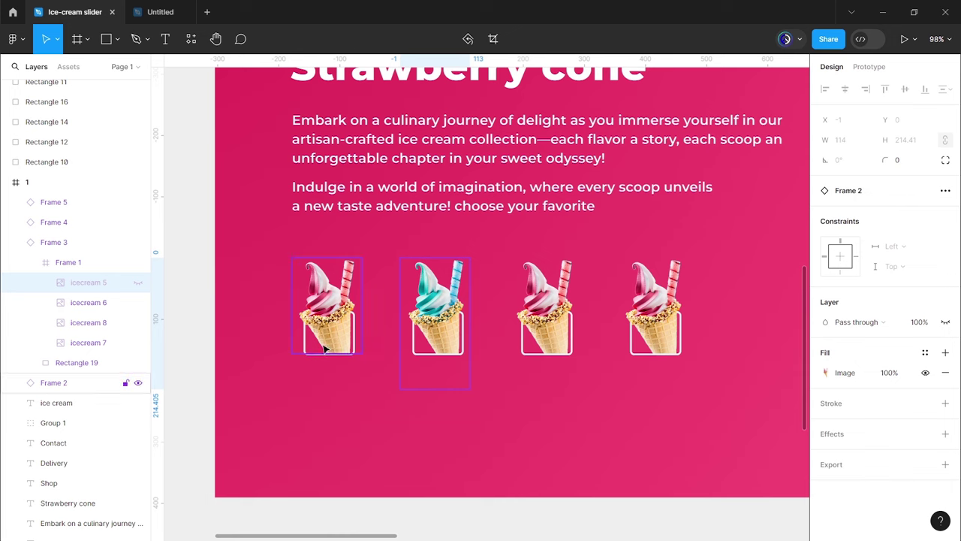
Step: Hide upper image layers so the third cone shows chocolate and the fourth green
{"action": "left_click", "coordinate": [546, 318]}
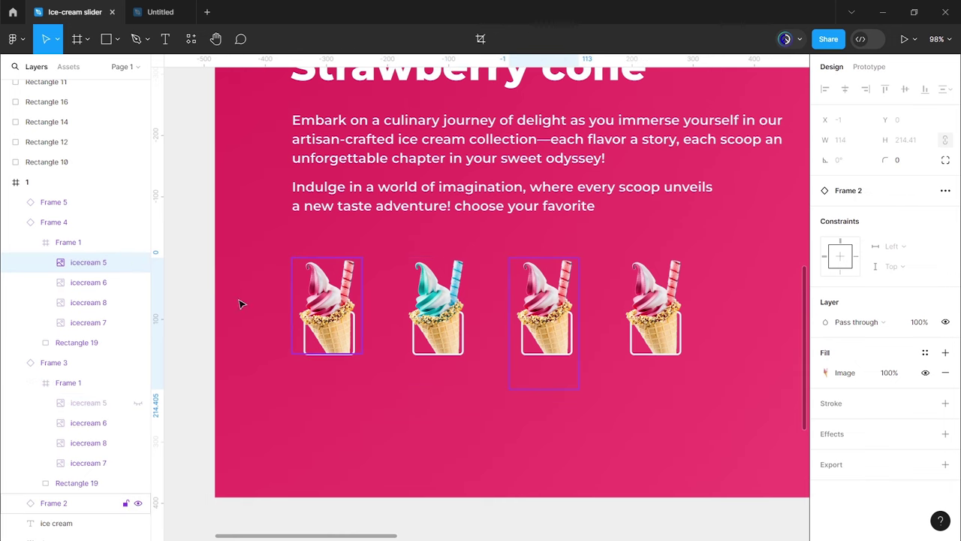
{"action": "left_click", "coordinate": [138, 263]}
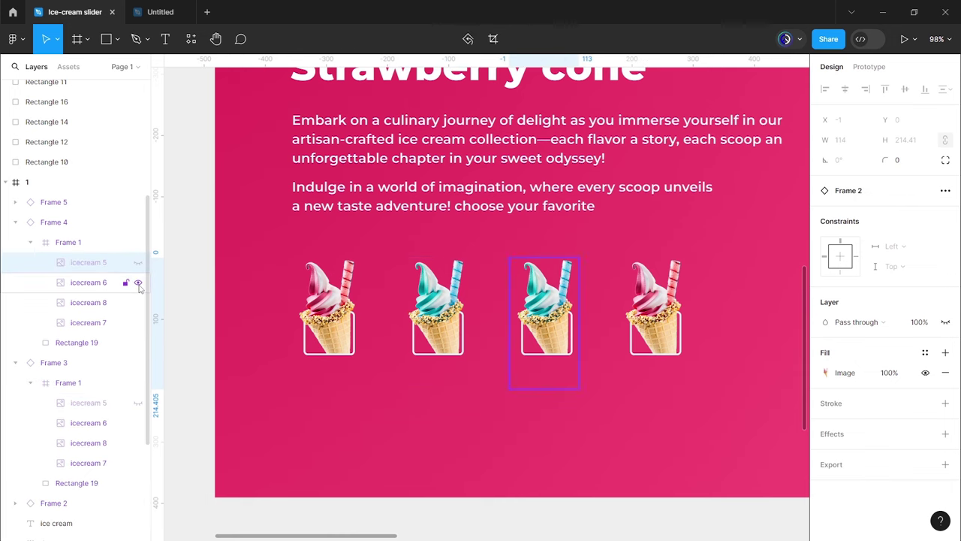
{"action": "left_click", "coordinate": [138, 283]}
{"action": "left_click", "coordinate": [674, 319]}
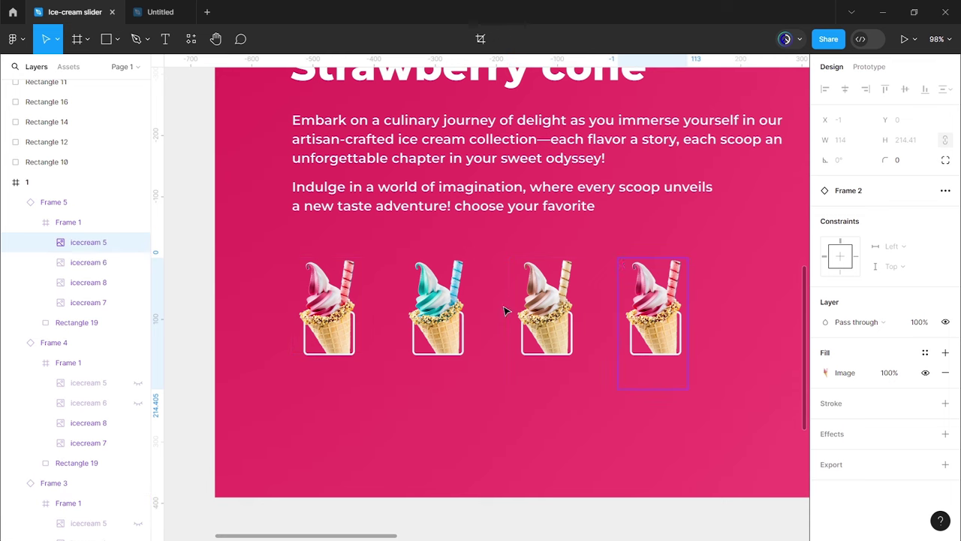
{"action": "left_click", "coordinate": [139, 242]}
{"action": "left_click", "coordinate": [138, 263]}
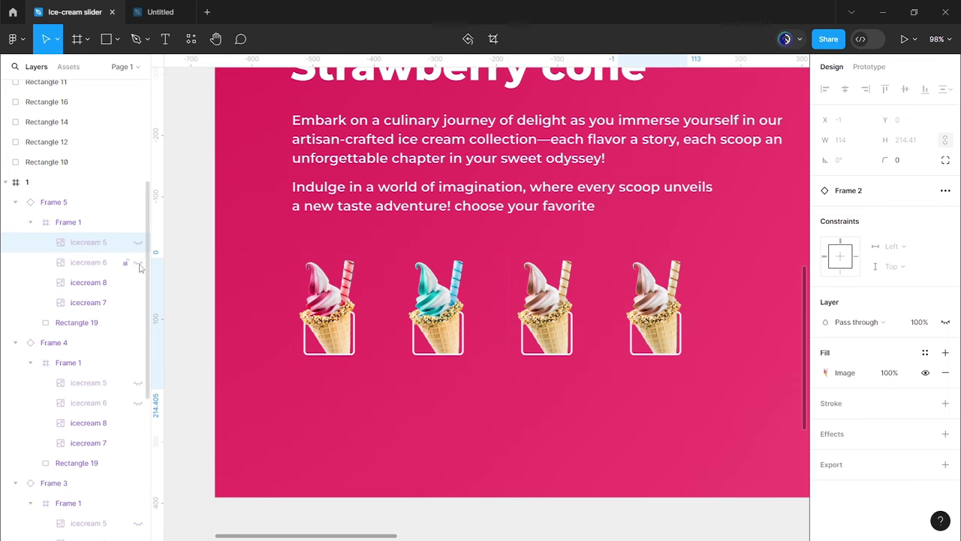
{"action": "left_click", "coordinate": [139, 282]}
{"action": "left_click", "coordinate": [539, 387]}
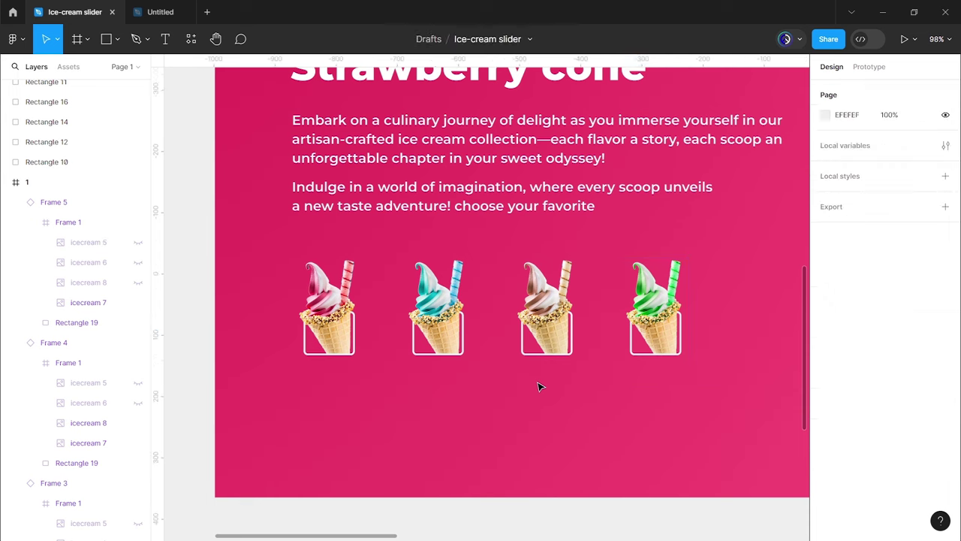
Step: Drag the large chocolate cone image beside the hero frame onto the green cone's spot
{"action": "scroll", "coordinate": [547, 383], "scroll_direction": "down", "scroll_amount": 5}
{"action": "scroll", "coordinate": [481, 414], "scroll_direction": "up", "scroll_amount": 2}
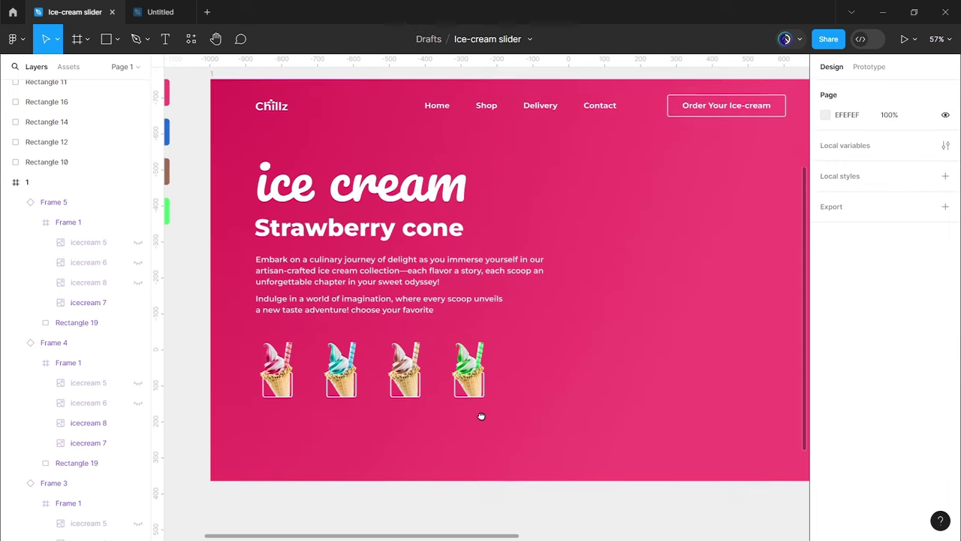
{"action": "left_click_drag", "start_coordinate": [470, 429], "coordinate": [446, 439]}
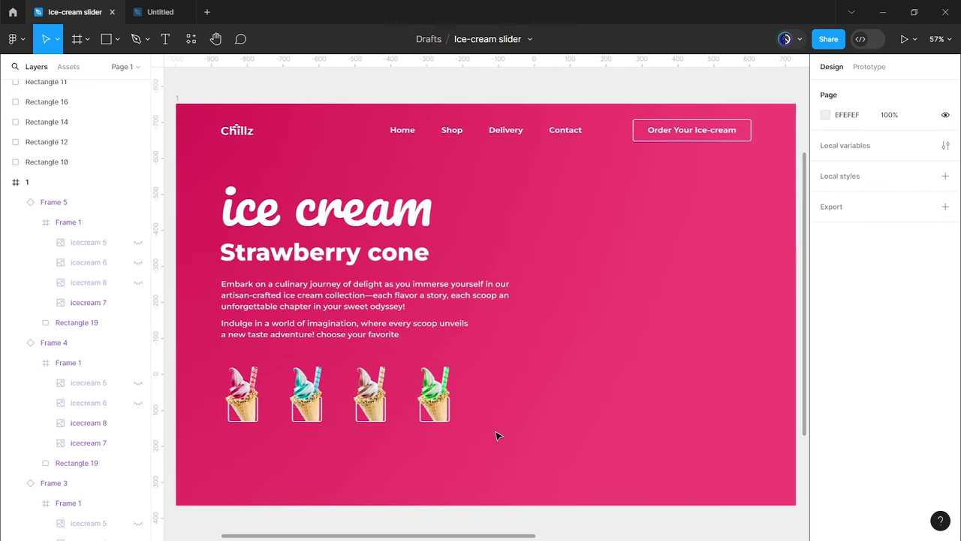
{"action": "left_click_drag", "start_coordinate": [669, 302], "coordinate": [275, 307]}
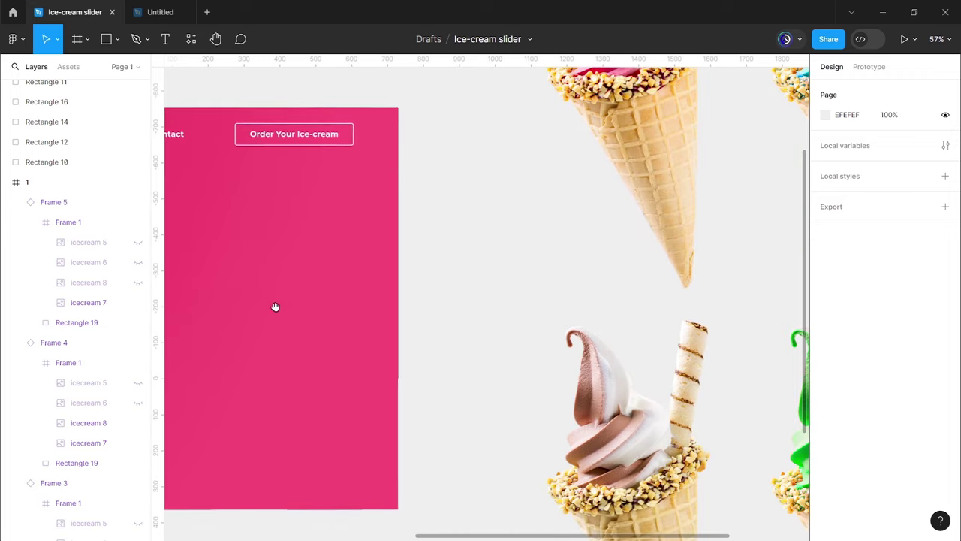
{"action": "scroll", "coordinate": [511, 323], "scroll_direction": "down", "scroll_amount": 3}
{"action": "scroll", "coordinate": [653, 308], "scroll_direction": "up", "scroll_amount": 2}
{"action": "left_click_drag", "start_coordinate": [577, 286], "coordinate": [566, 298]}
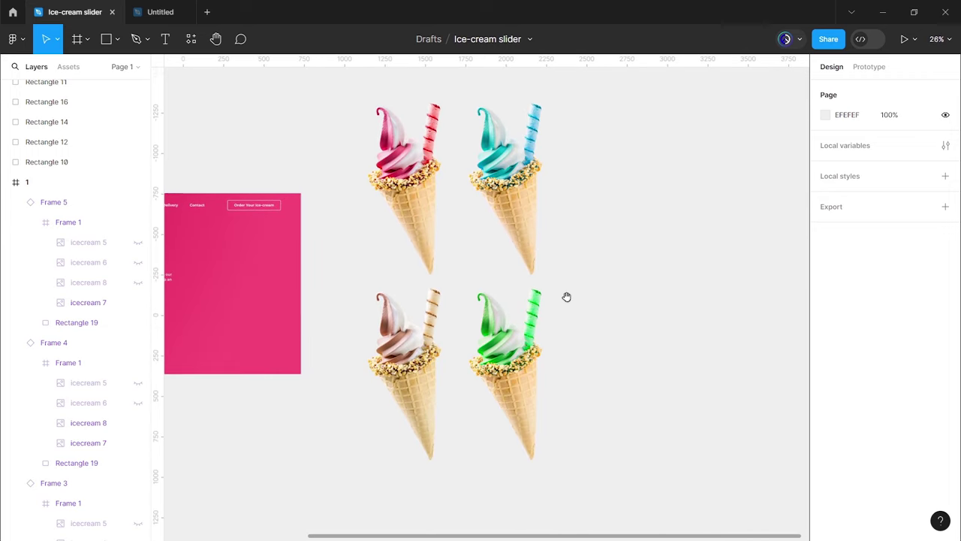
{"action": "left_click_drag", "start_coordinate": [438, 365], "coordinate": [527, 370]}
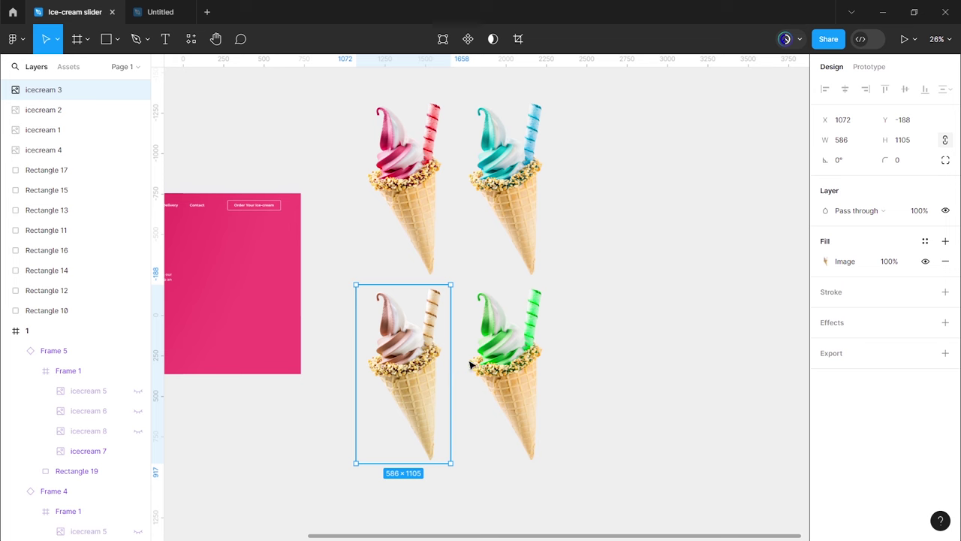
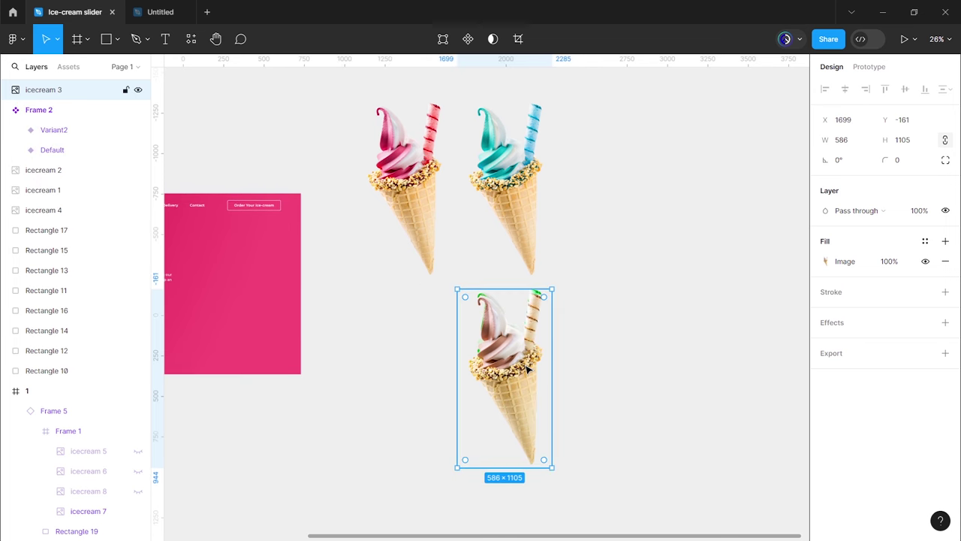
Step: Stack the teal cone in front of the brown cone and centre-align them both ways
{"action": "mouse_move", "coordinate": [530, 208]}
{"action": "left_mouse_down"}
{"action": "mouse_move", "coordinate": [545, 334]}
{"action": "mouse_move", "coordinate": [525, 368]}
{"action": "left_mouse_up"}
{"action": "key", "text": "ctrl+bracketright"}
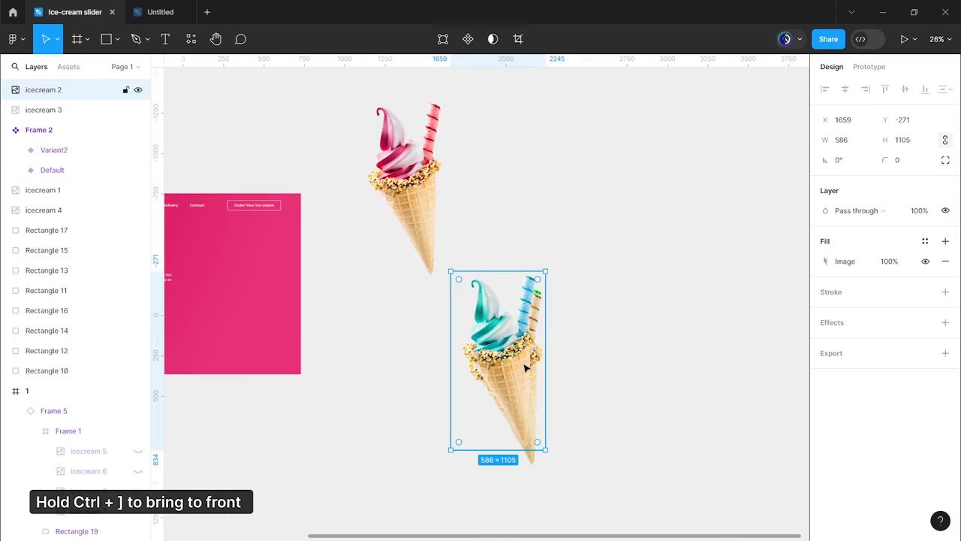
{"action": "left_click", "coordinate": [449, 254]}
{"action": "key", "text": "ctrl+bracketright"}
{"action": "left_click_drag", "start_coordinate": [446, 346], "coordinate": [554, 370]}
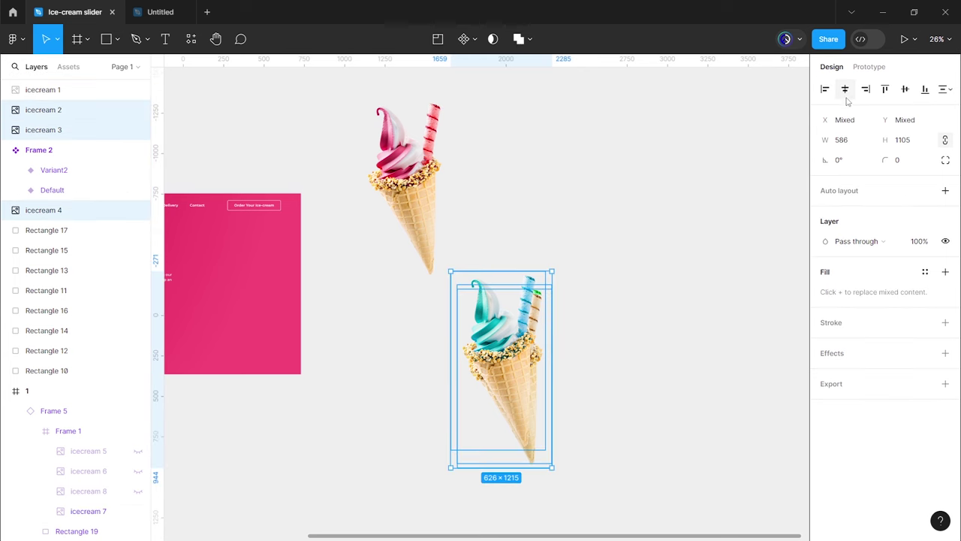
{"action": "left_click", "coordinate": [844, 89]}
{"action": "left_click", "coordinate": [905, 88]}
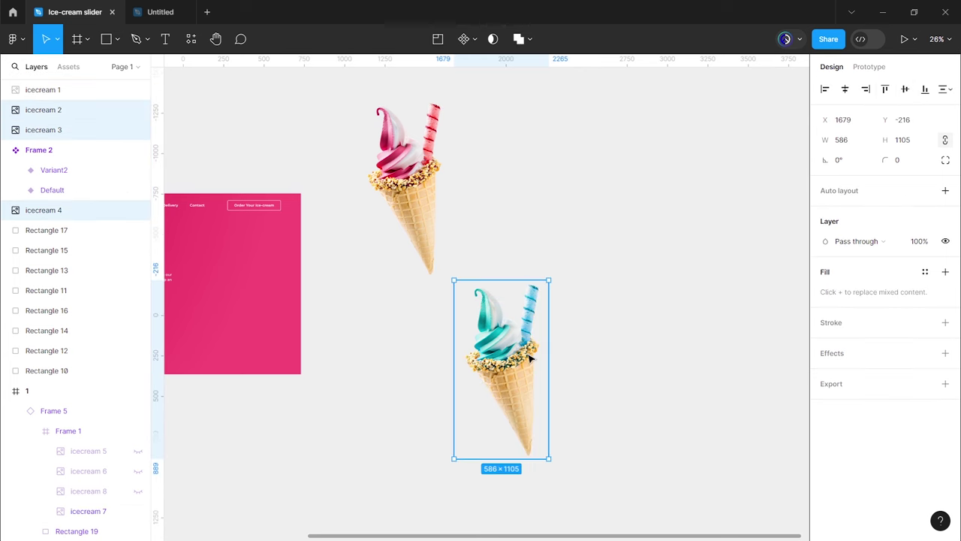
{"action": "left_click", "coordinate": [585, 321]}
Step: Select the stacked cones plus the pink cone and wrap them in new Frame 6
{"action": "left_click_drag", "start_coordinate": [575, 294], "coordinate": [626, 313]}
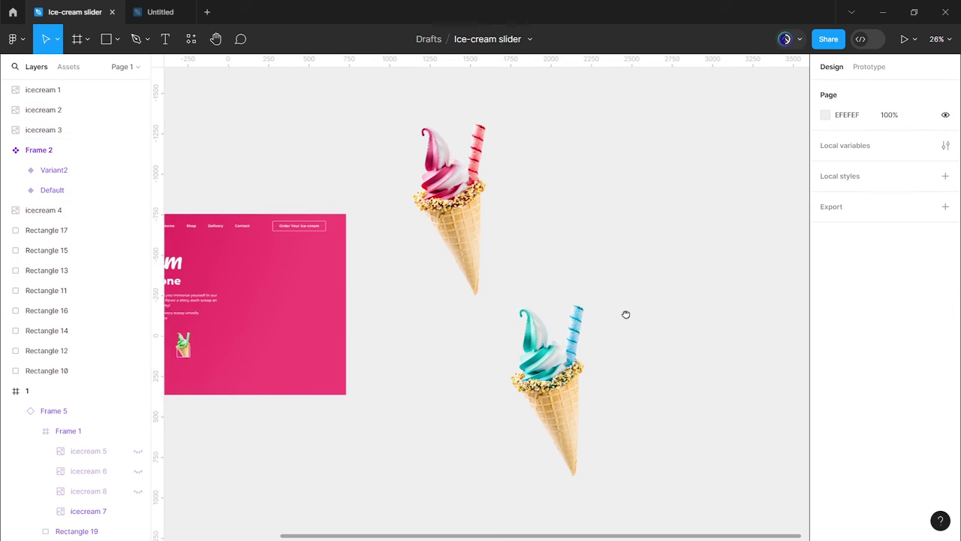
{"action": "left_click", "coordinate": [574, 359]}
{"action": "mouse_move", "coordinate": [482, 354]}
{"action": "left_mouse_down"}
{"action": "mouse_move", "coordinate": [537, 373]}
{"action": "mouse_move", "coordinate": [541, 359]}
{"action": "left_mouse_up"}
{"action": "left_click", "coordinate": [476, 247], "text": "shift"}
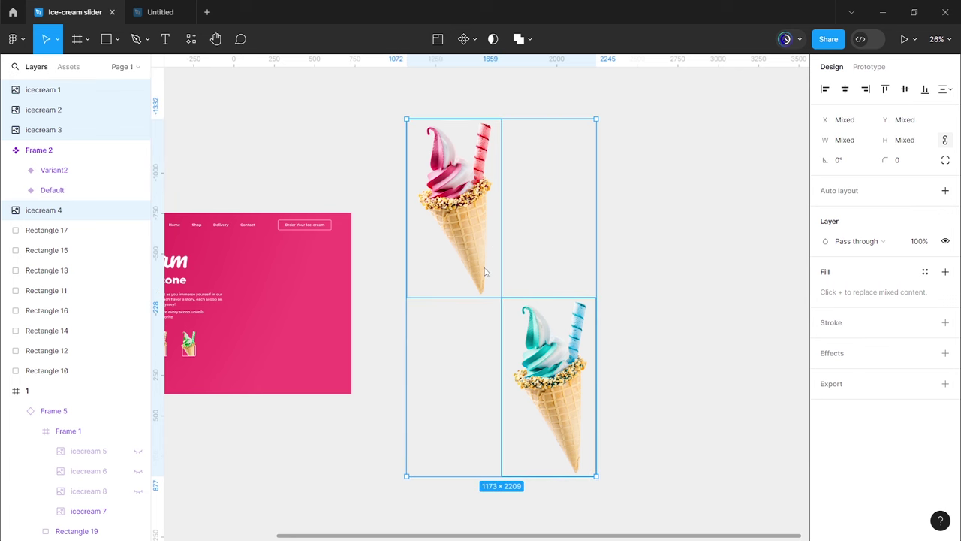
{"action": "right_click", "coordinate": [484, 271]}
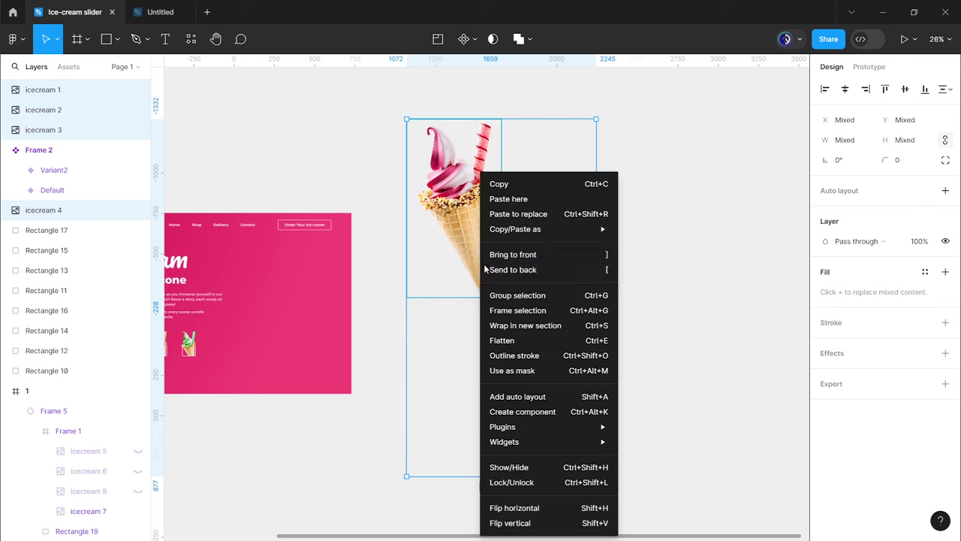
{"action": "left_click", "coordinate": [522, 311]}
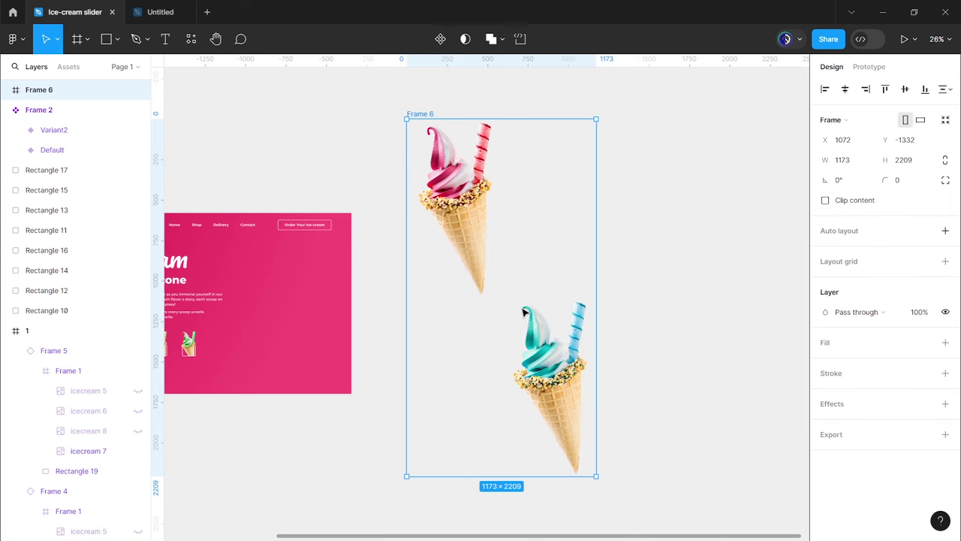
Step: Place Frame 6 inside landing page frame 1 at X 1056, Y 170, on the hero's right
{"action": "left_click_drag", "start_coordinate": [508, 307], "coordinate": [725, 301]}
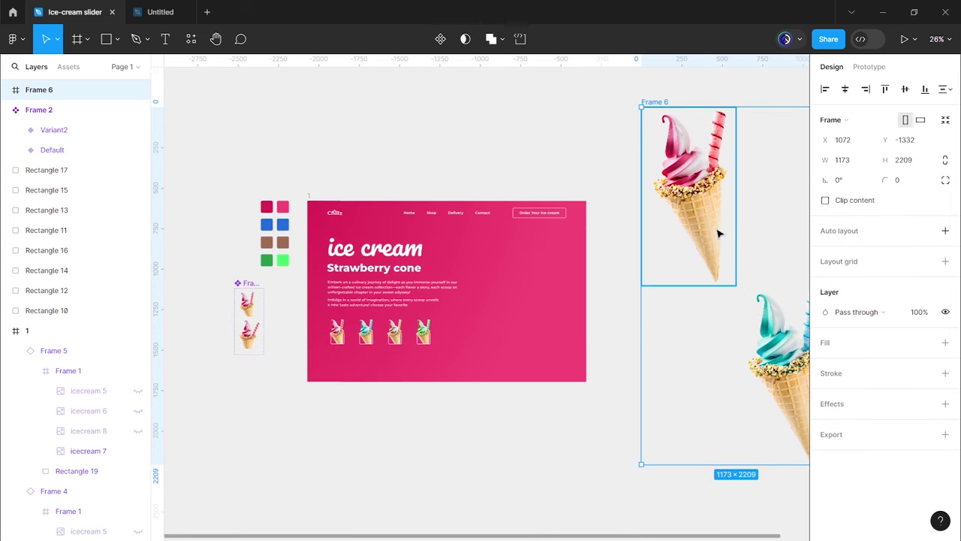
{"action": "left_click_drag", "start_coordinate": [761, 150], "coordinate": [560, 291]}
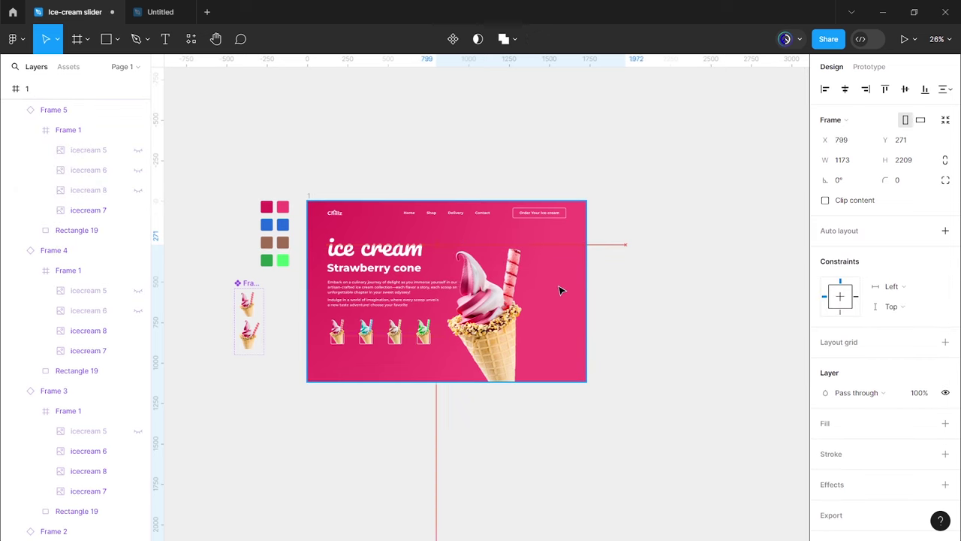
{"action": "left_click_drag", "start_coordinate": [494, 305], "coordinate": [518, 300]}
{"action": "scroll", "coordinate": [555, 304], "scroll_direction": "left", "scroll_amount": 3}
{"action": "scroll", "coordinate": [603, 306], "scroll_direction": "up", "scroll_amount": 3}
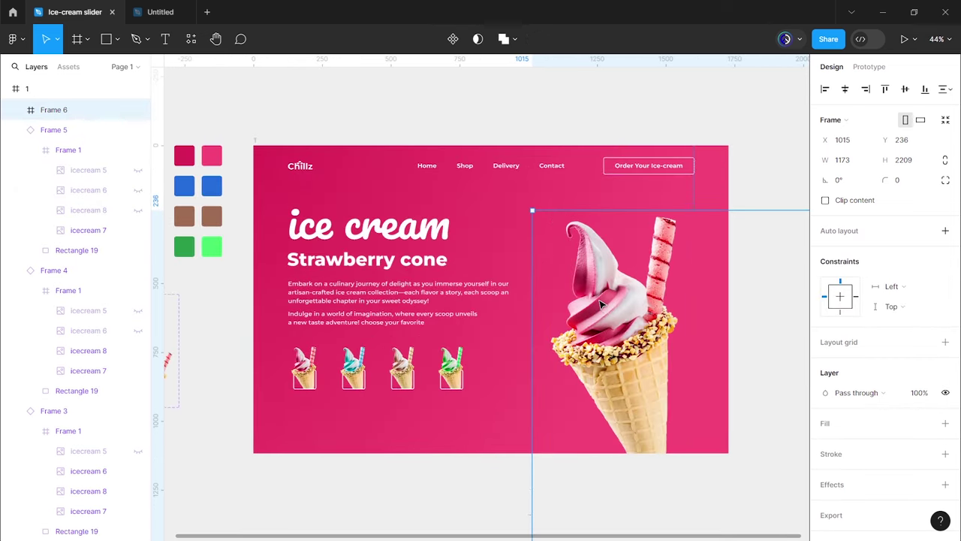
{"action": "left_click_drag", "start_coordinate": [601, 304], "coordinate": [616, 291]}
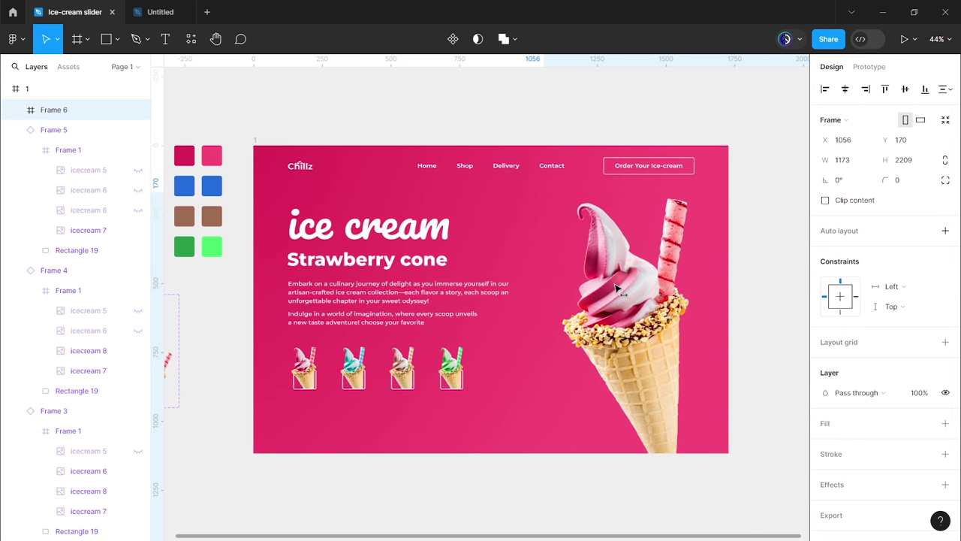
{"action": "left_click", "coordinate": [775, 165]}
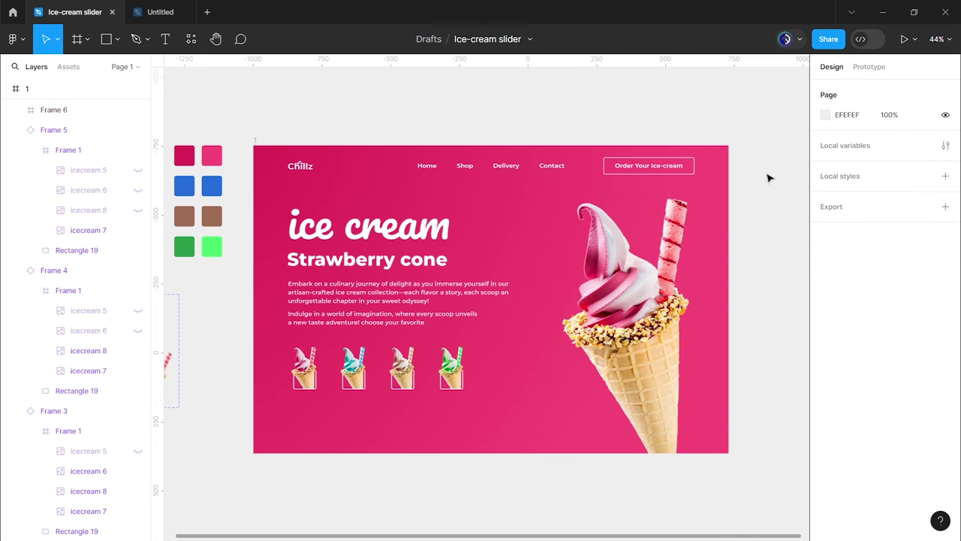
{"action": "scroll", "coordinate": [751, 231], "scroll_direction": "down", "scroll_amount": 1}
{"action": "scroll", "coordinate": [747, 220], "scroll_direction": "down", "scroll_amount": 2}
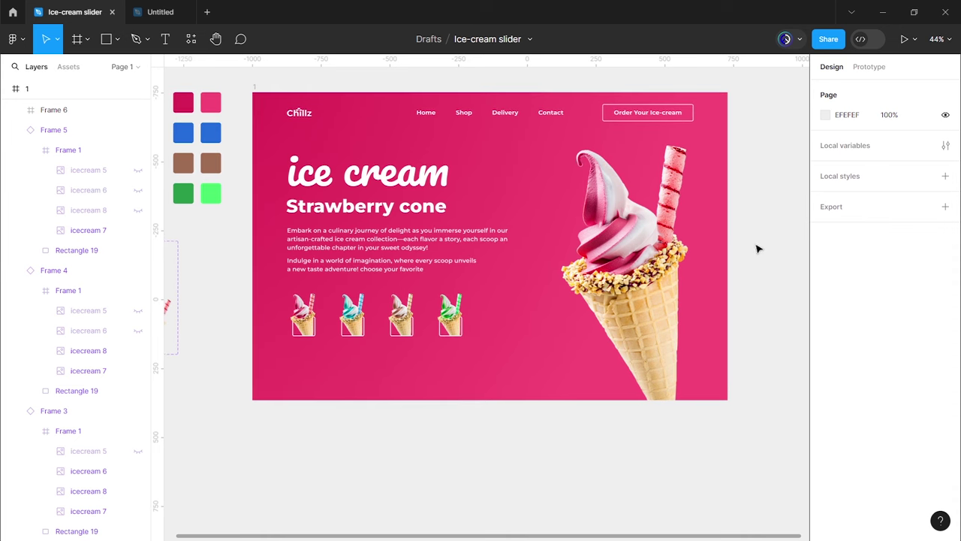
{"action": "scroll", "coordinate": [530, 266], "scroll_direction": "down", "scroll_amount": 2}
{"action": "scroll", "coordinate": [530, 241], "scroll_direction": "down", "scroll_amount": 2}
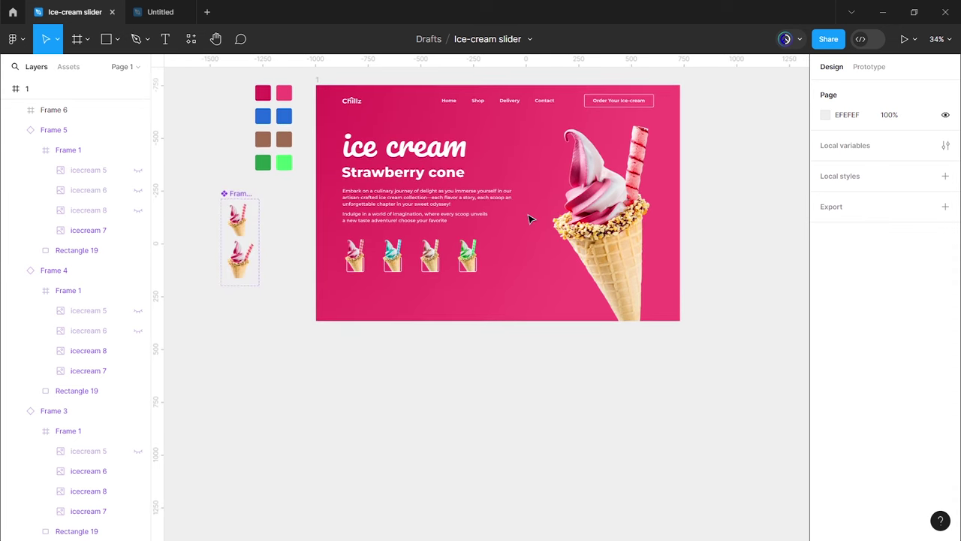
Step: Alt-drag landing page frame 1 downward to create duplicate frame 2
{"action": "left_click", "coordinate": [324, 98]}
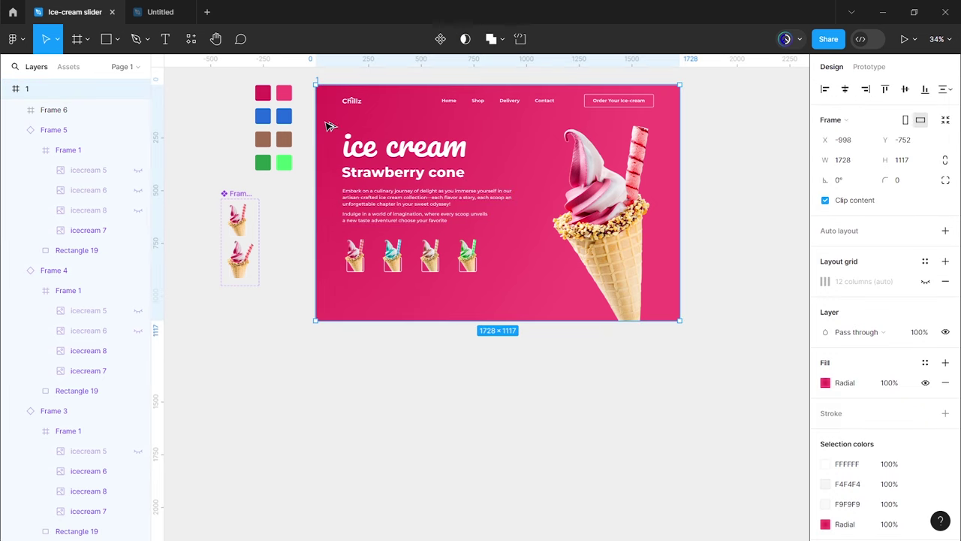
{"action": "left_click_drag", "start_coordinate": [336, 246], "coordinate": [324, 343]}
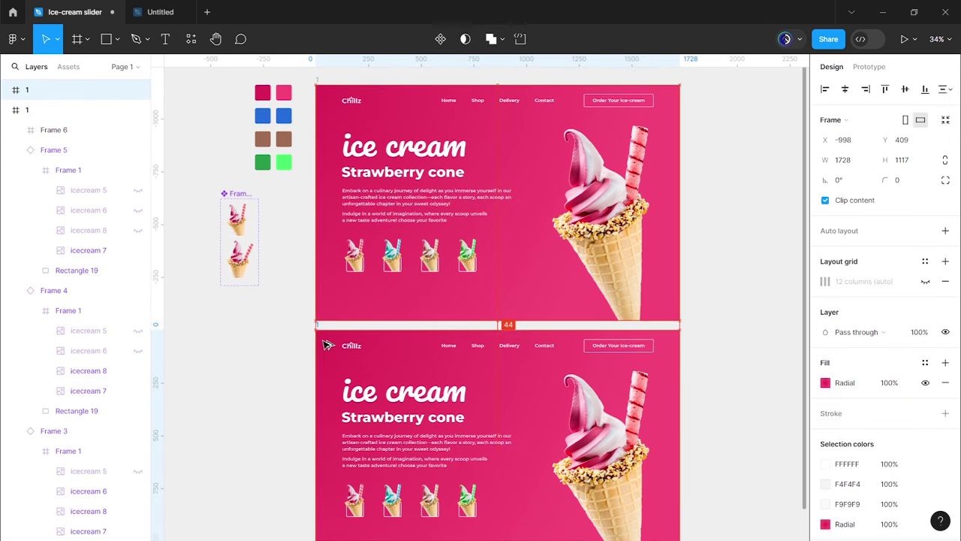
{"action": "mouse_move", "coordinate": [498, 398]}
{"action": "left_mouse_down"}
{"action": "mouse_move", "coordinate": [498, 285]}
{"action": "mouse_move", "coordinate": [512, 450]}
{"action": "left_mouse_up"}
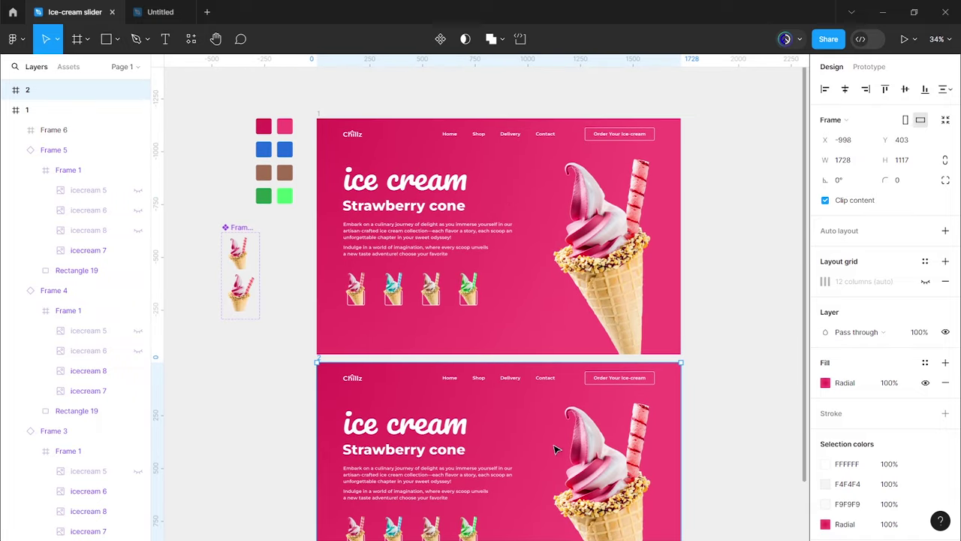
Step: Eyedrop the blue swatch (236CDA) into both radial gradient stops of frame 2
{"action": "left_click", "coordinate": [825, 382]}
{"action": "left_click", "coordinate": [678, 390]}
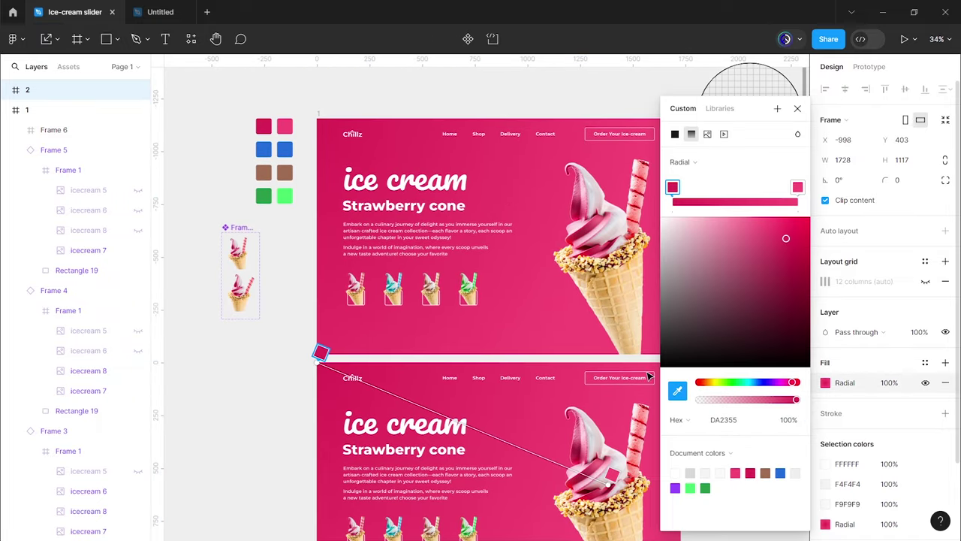
{"action": "left_click", "coordinate": [264, 152]}
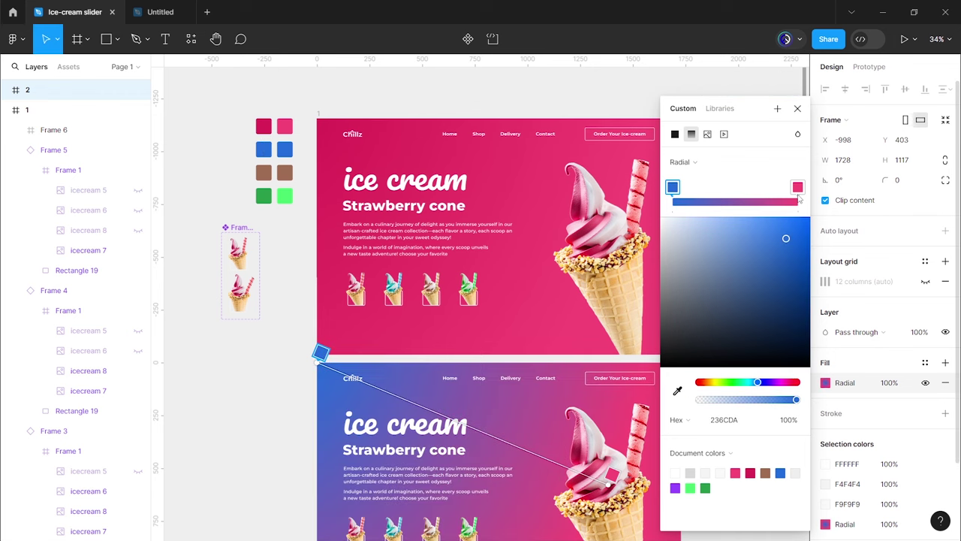
{"action": "key", "text": "Tab"}
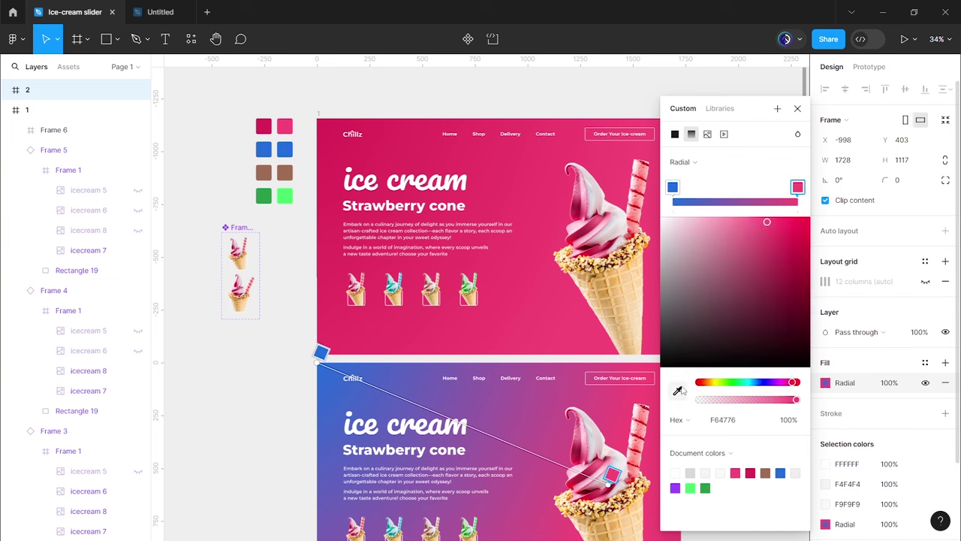
{"action": "left_click", "coordinate": [677, 391]}
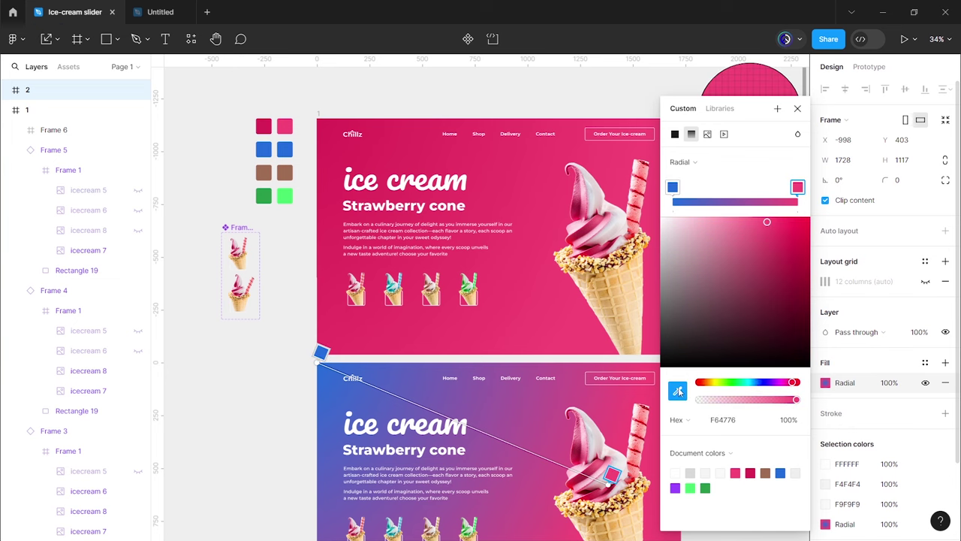
{"action": "left_click", "coordinate": [285, 149]}
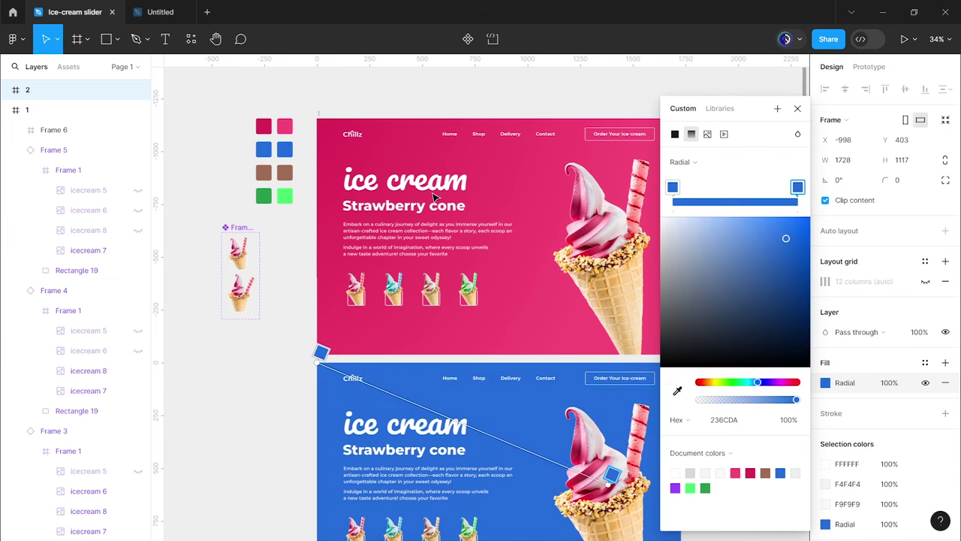
Step: Turn off frame 2's Clip content and move the teal icecream 2 image to X 1, Y -1
{"action": "left_click", "coordinate": [797, 108]}
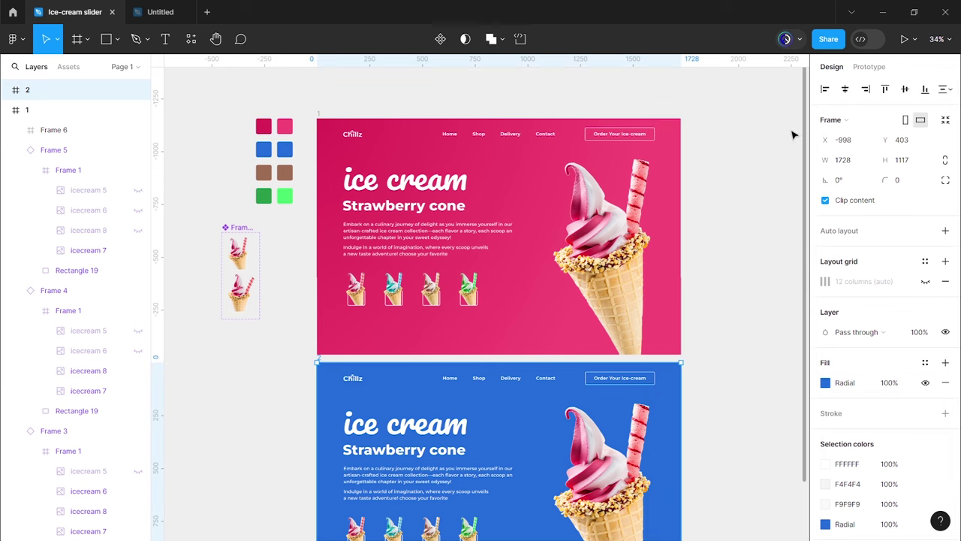
{"action": "scroll", "coordinate": [698, 375], "scroll_direction": "down", "scroll_amount": 3}
{"action": "scroll", "coordinate": [701, 294], "scroll_direction": "down", "scroll_amount": 1}
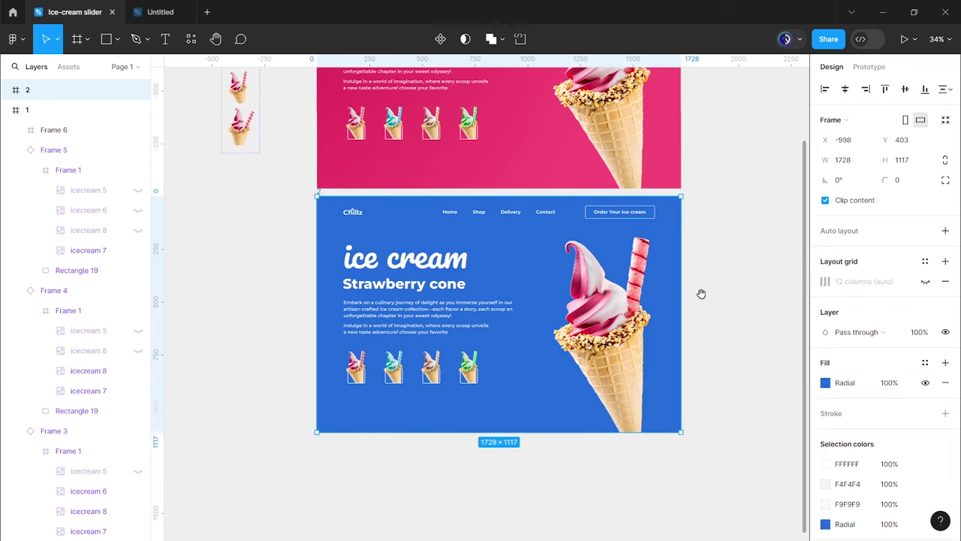
{"action": "left_click", "coordinate": [556, 320]}
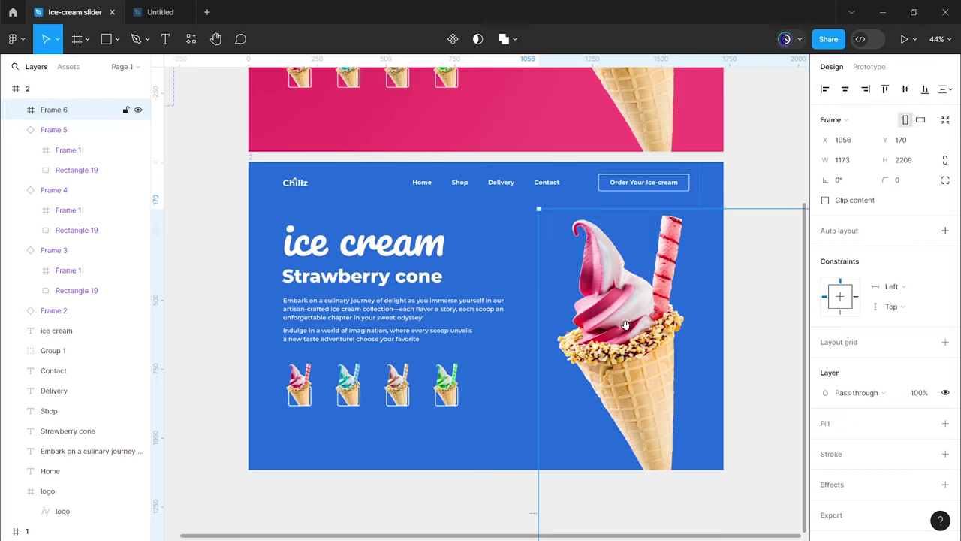
{"action": "scroll", "coordinate": [488, 276], "scroll_direction": "up", "scroll_amount": 2}
{"action": "scroll", "coordinate": [488, 277], "scroll_direction": "down", "scroll_amount": 2}
{"action": "scroll", "coordinate": [488, 276], "scroll_direction": "down", "scroll_amount": 1}
{"action": "scroll", "coordinate": [495, 248], "scroll_direction": "down", "scroll_amount": 1}
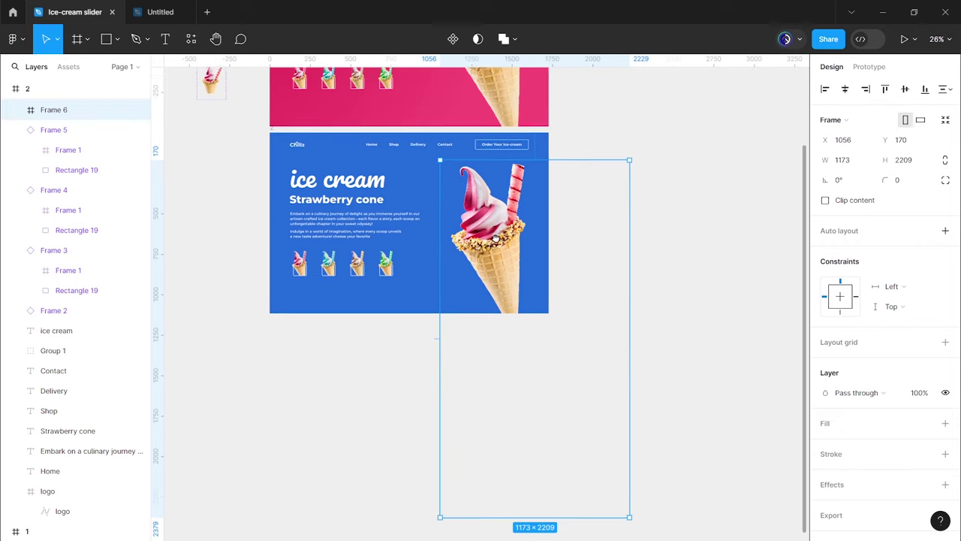
{"action": "left_click", "coordinate": [273, 126]}
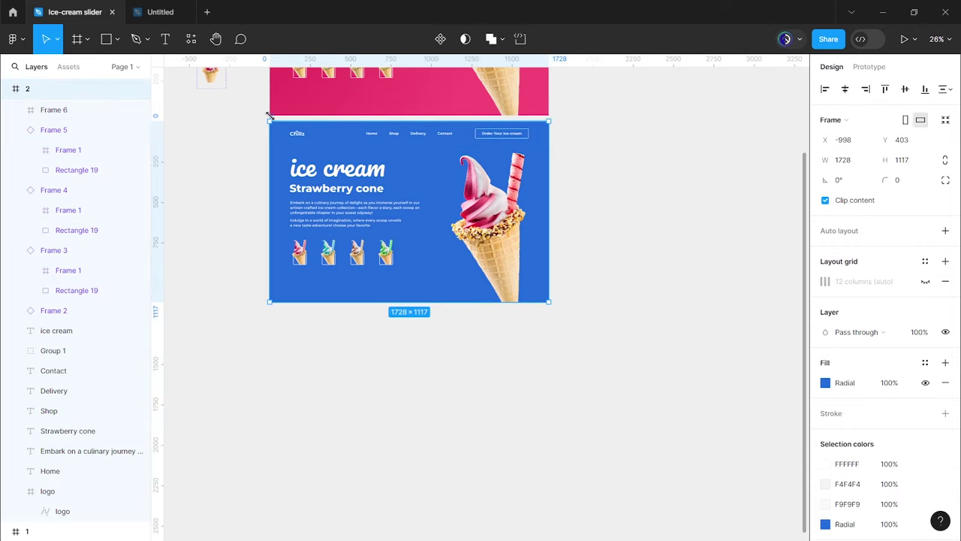
{"action": "left_click", "coordinate": [825, 201]}
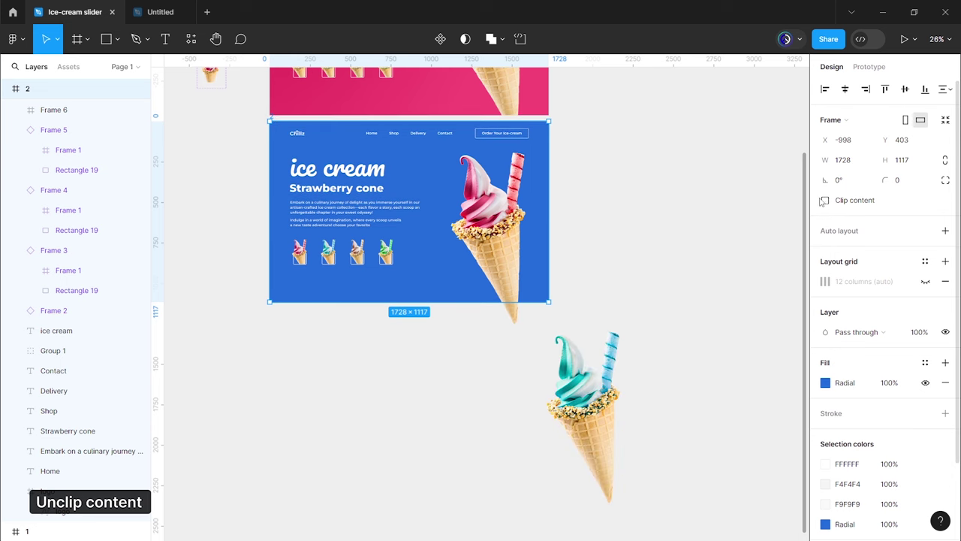
{"action": "double_click", "coordinate": [585, 394]}
{"action": "mouse_move", "coordinate": [585, 394]}
{"action": "left_mouse_down"}
{"action": "mouse_move", "coordinate": [490, 214]}
{"action": "mouse_move", "coordinate": [588, 393]}
{"action": "left_mouse_up"}
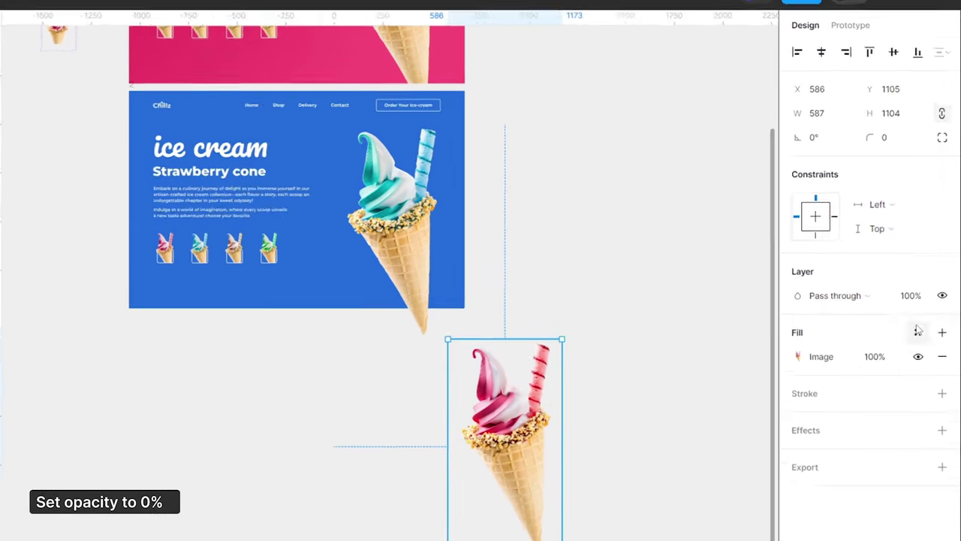
Step: Set frame 2's icecream 1, 3 and 4 images to 0% opacity
{"action": "left_click", "coordinate": [919, 291]}
{"action": "type", "text": "0"}
{"action": "key", "text": "Return"}
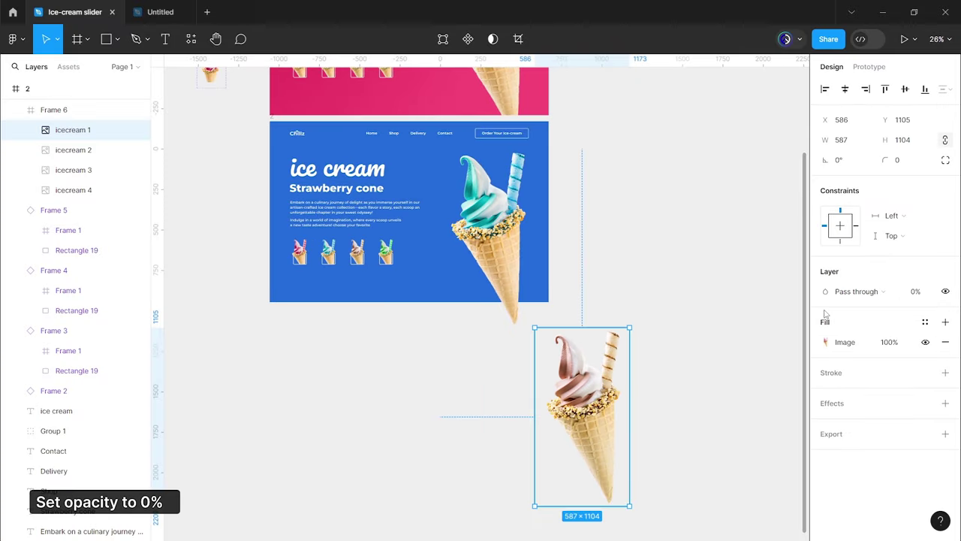
{"action": "left_click", "coordinate": [702, 313]}
{"action": "left_click_drag", "start_coordinate": [682, 291], "coordinate": [728, 302]}
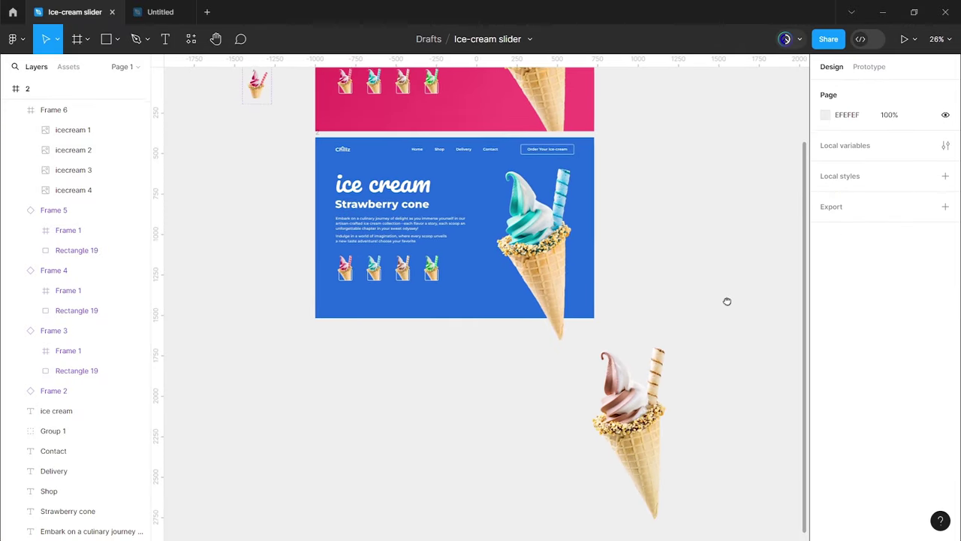
{"action": "left_click", "coordinate": [650, 411]}
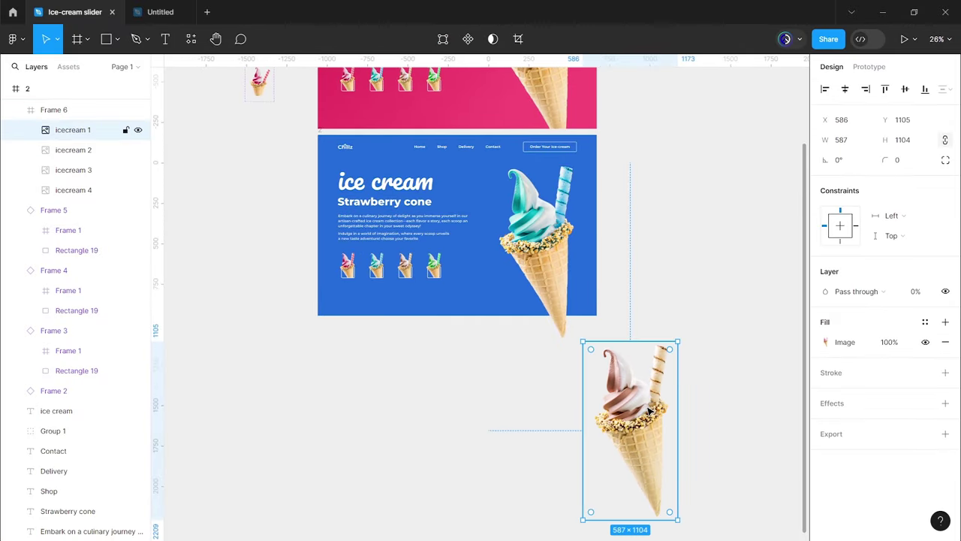
{"action": "left_click", "coordinate": [84, 150]}
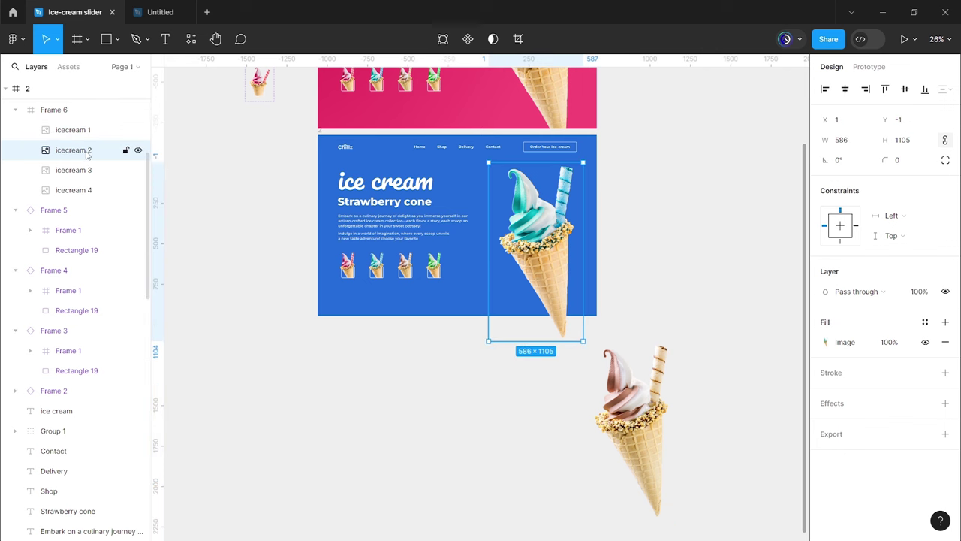
{"action": "left_click", "coordinate": [86, 171]}
{"action": "left_click", "coordinate": [88, 191], "text": "shift"}
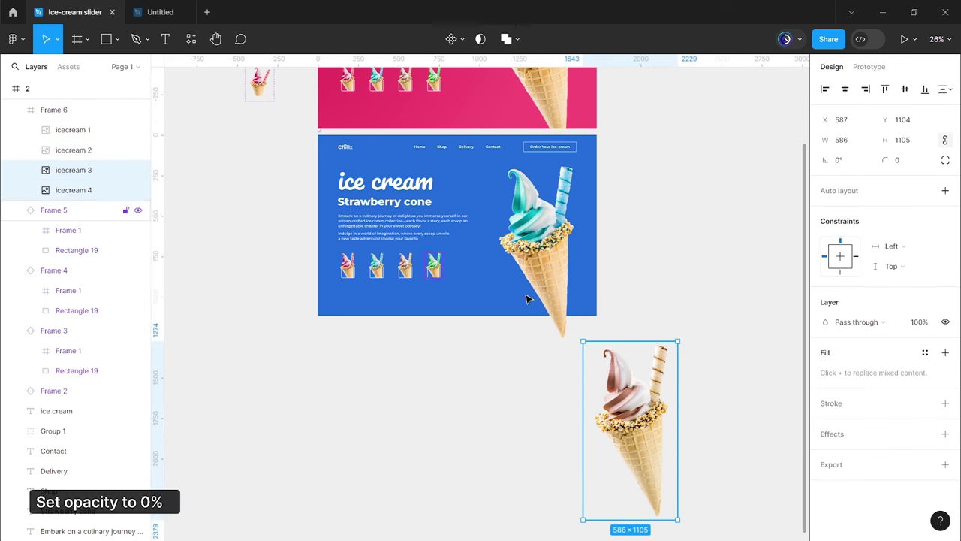
{"action": "type", "text": "0"}
{"action": "key", "text": "Return"}
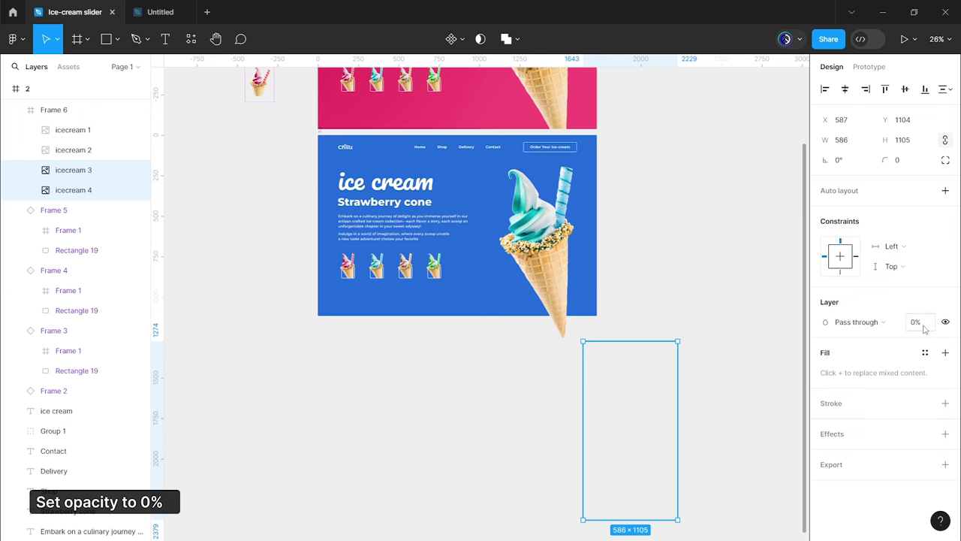
Step: Re-enable Clip content on frame 2
{"action": "left_click", "coordinate": [692, 310]}
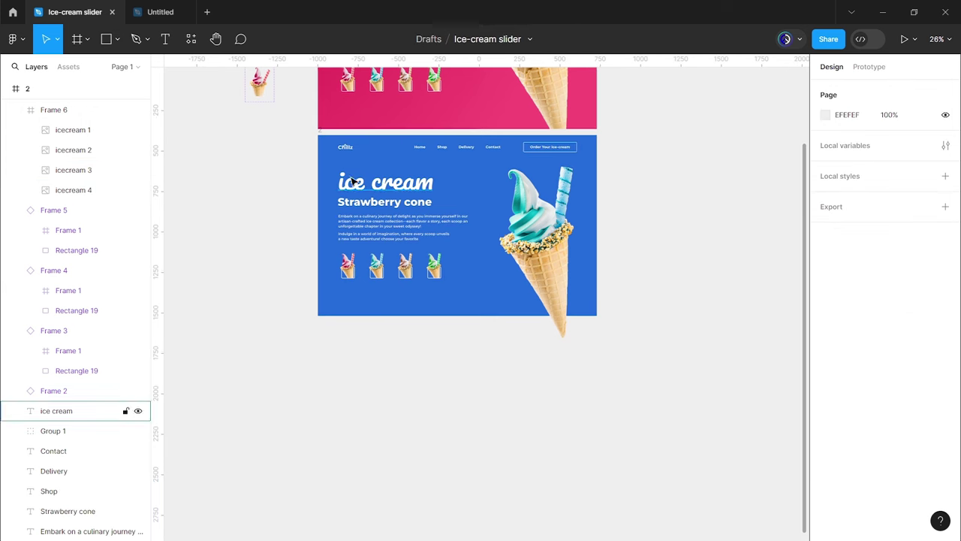
{"action": "left_click", "coordinate": [322, 135]}
{"action": "scroll", "coordinate": [485, 240], "scroll_direction": "up", "scroll_amount": 4}
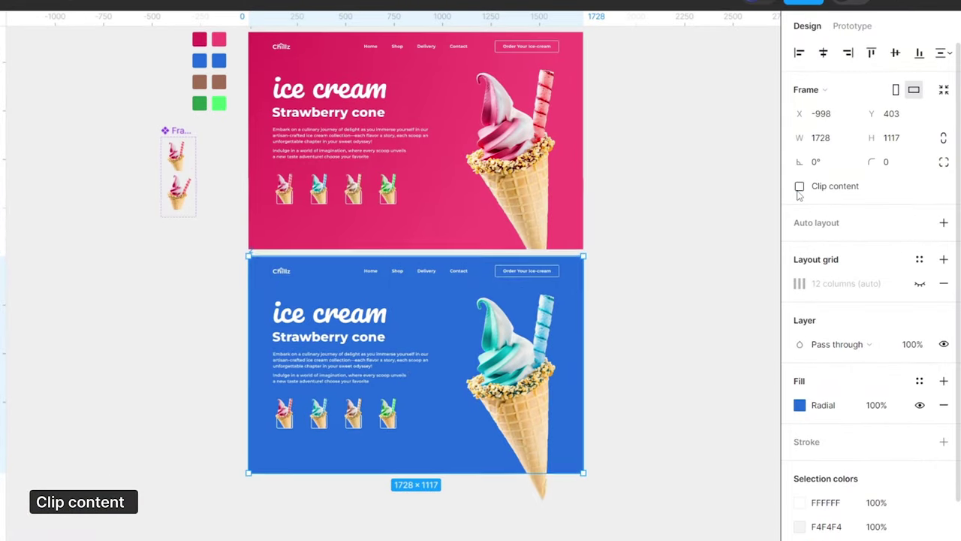
{"action": "left_click", "coordinate": [799, 187]}
{"action": "left_click", "coordinate": [706, 283]}
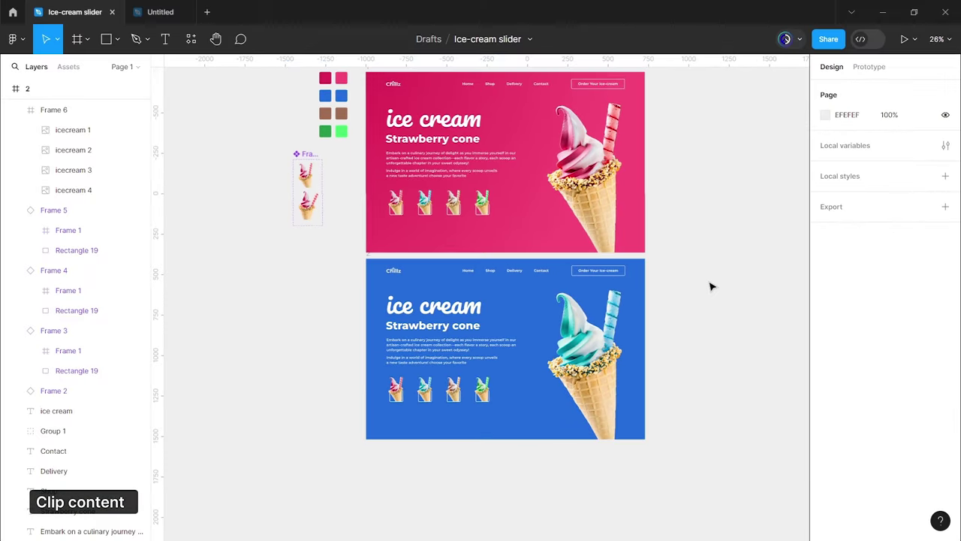
Step: Unclip frame 1 and set its icecream 2, 3 and 4 images to 0% opacity
{"action": "left_click_drag", "start_coordinate": [699, 287], "coordinate": [695, 357]}
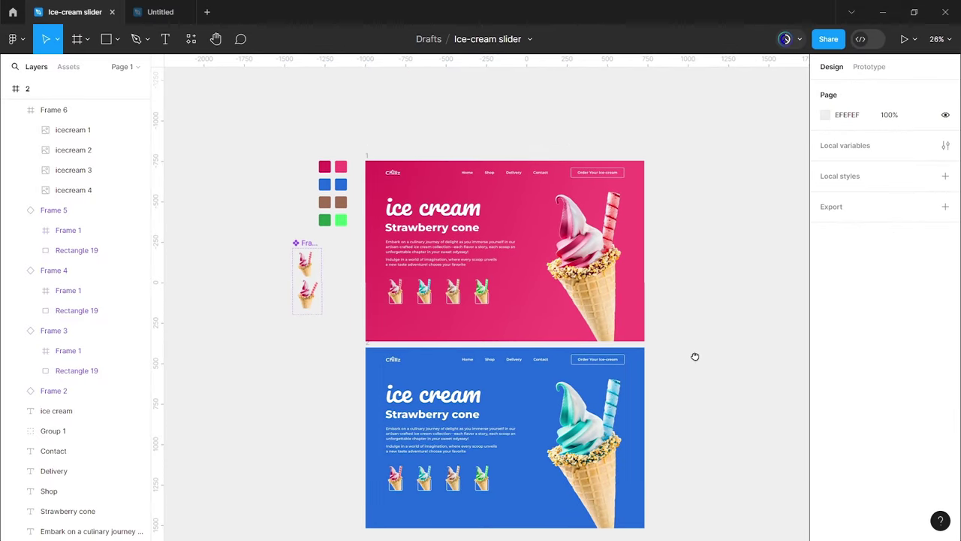
{"action": "left_click", "coordinate": [366, 155]}
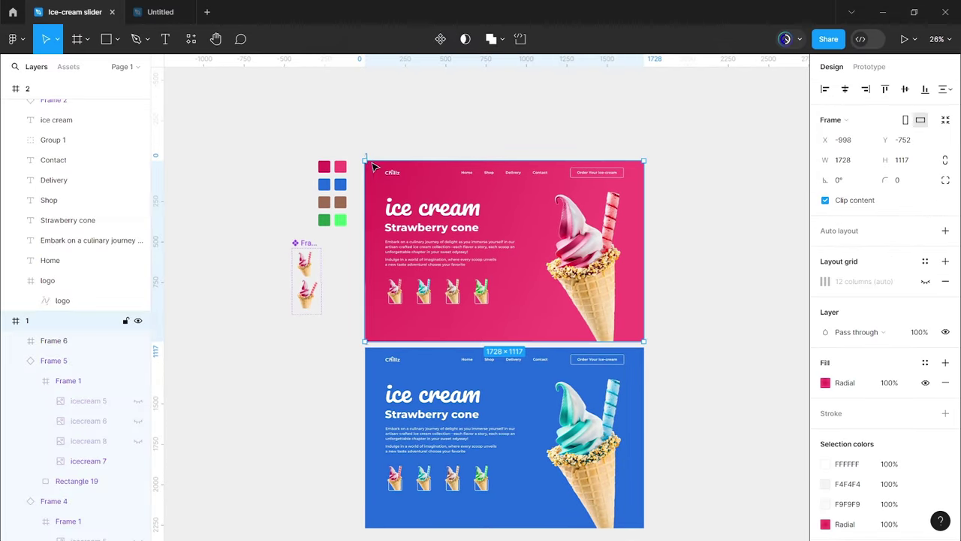
{"action": "left_click", "coordinate": [825, 201]}
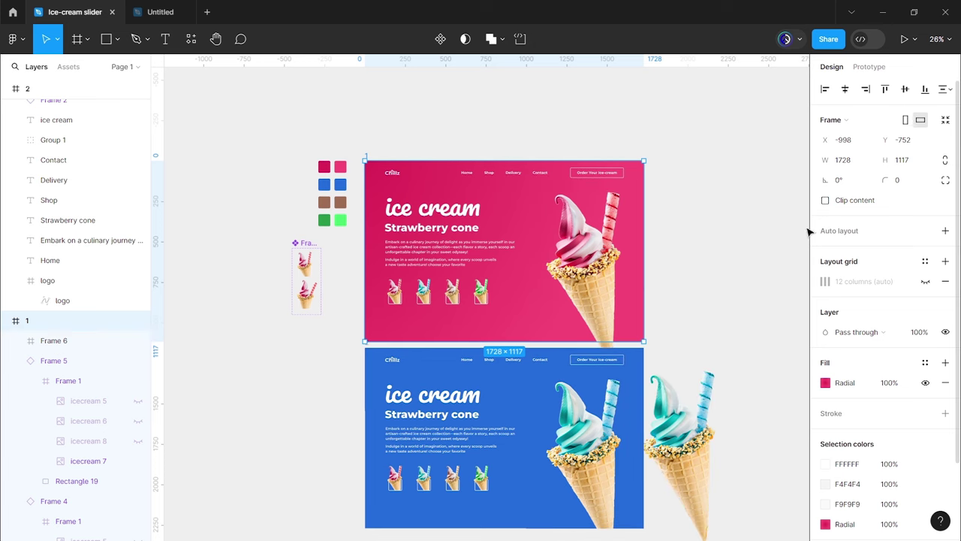
{"action": "double_click", "coordinate": [690, 435]}
{"action": "left_click", "coordinate": [86, 422], "text": "shift"}
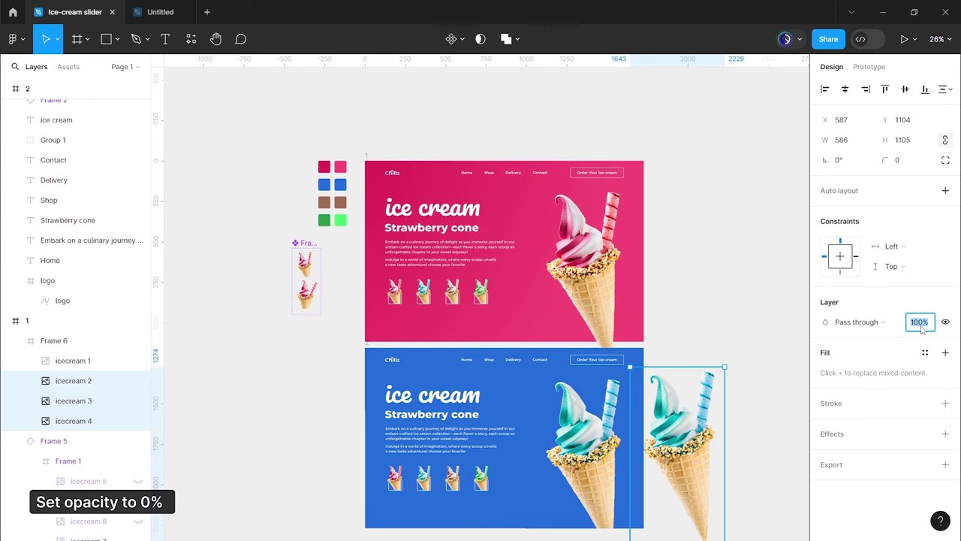
{"action": "type", "text": "0"}
{"action": "key", "text": "Return"}
{"action": "left_click", "coordinate": [761, 328]}
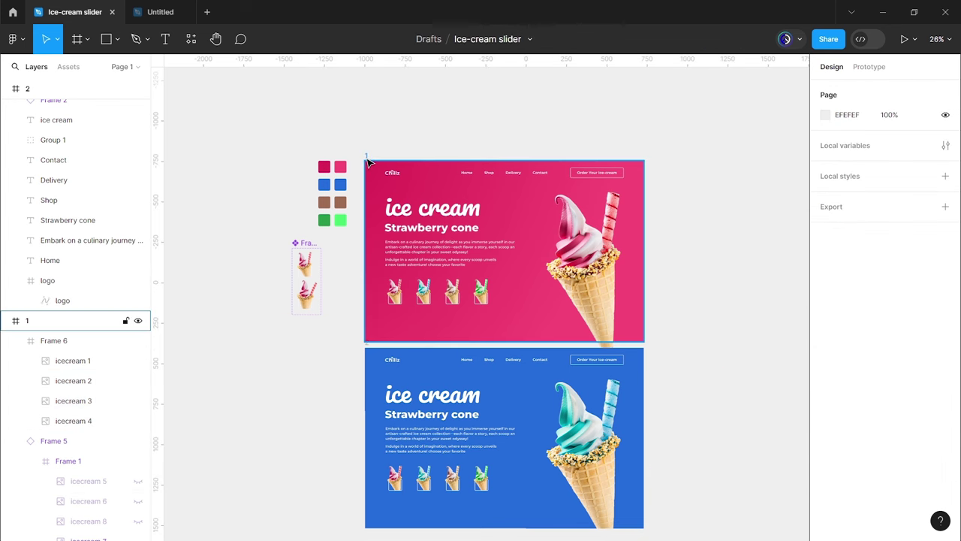
{"action": "left_click", "coordinate": [368, 163]}
{"action": "left_click", "coordinate": [719, 333]}
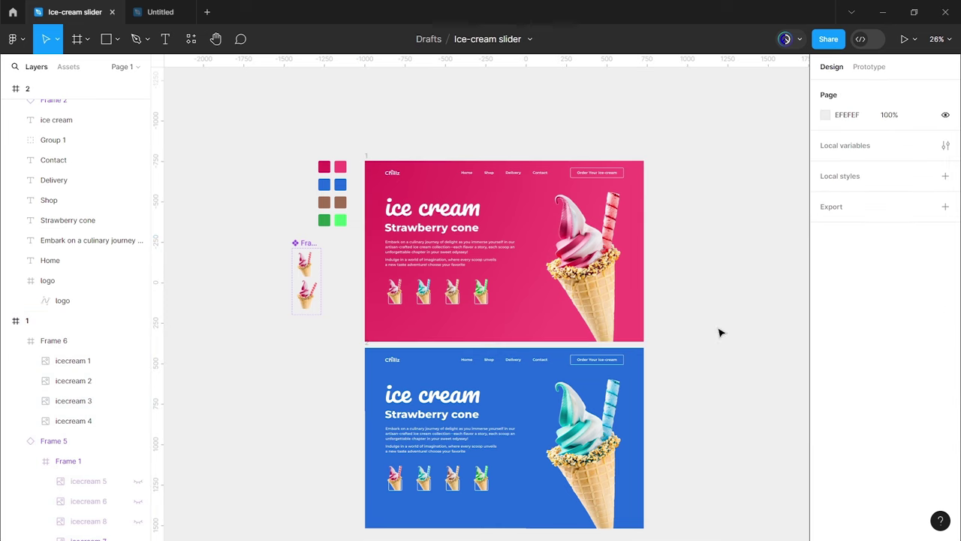
{"action": "mouse_move", "coordinate": [715, 391]}
{"action": "left_mouse_down"}
{"action": "mouse_move", "coordinate": [711, 255]}
{"action": "mouse_move", "coordinate": [718, 255]}
{"action": "left_mouse_up"}
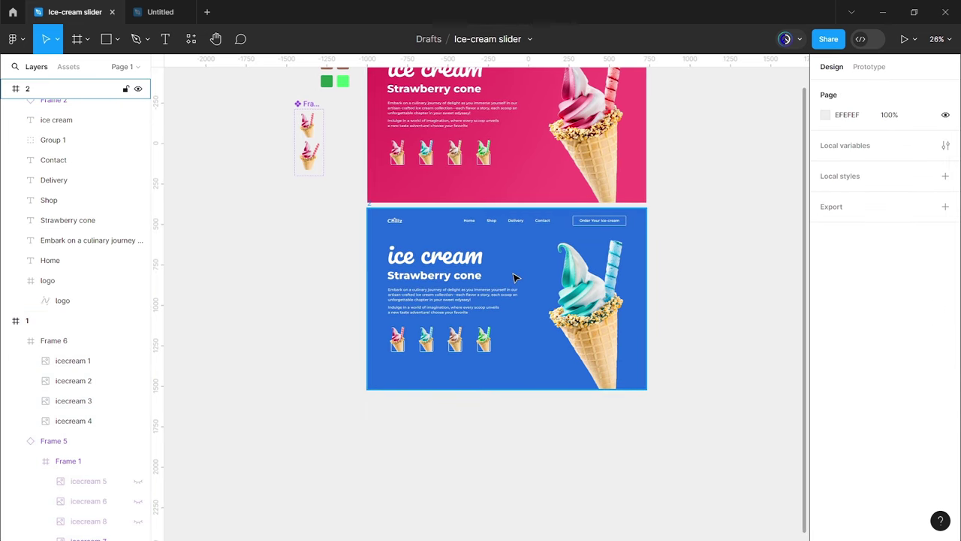
Step: Retype the Strawberry cone text layer in frame 2 to read 'Blueberry cone'
{"action": "scroll", "coordinate": [515, 275], "scroll_direction": "up", "scroll_amount": 2}
{"action": "scroll", "coordinate": [479, 283], "scroll_direction": "up", "scroll_amount": 2}
{"action": "left_click", "coordinate": [407, 279]}
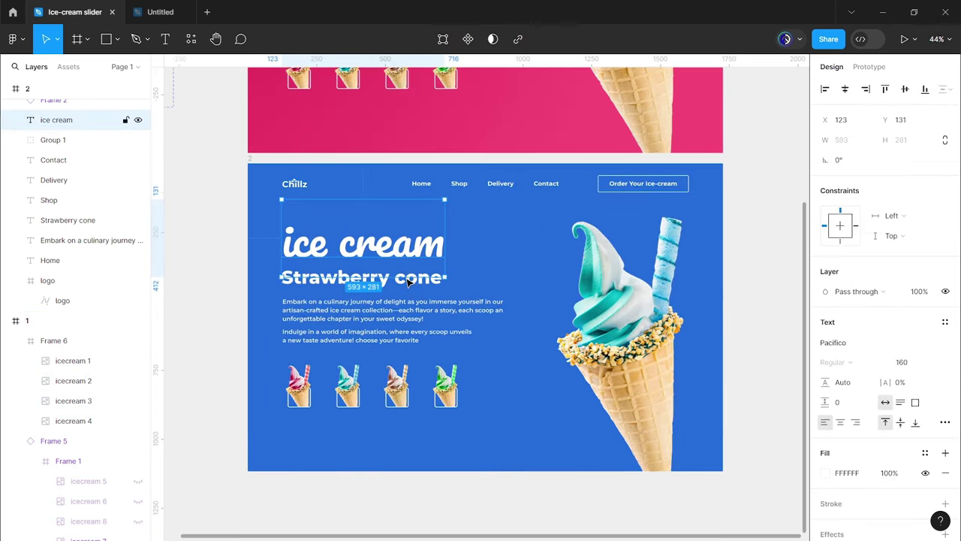
{"action": "left_click", "coordinate": [410, 299]}
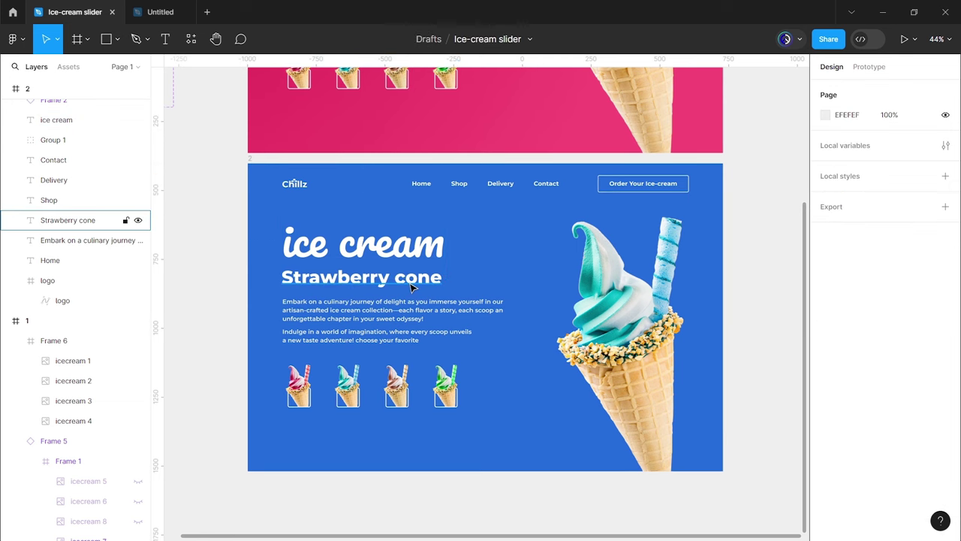
{"action": "left_click", "coordinate": [412, 284]}
{"action": "key", "text": "Return"}
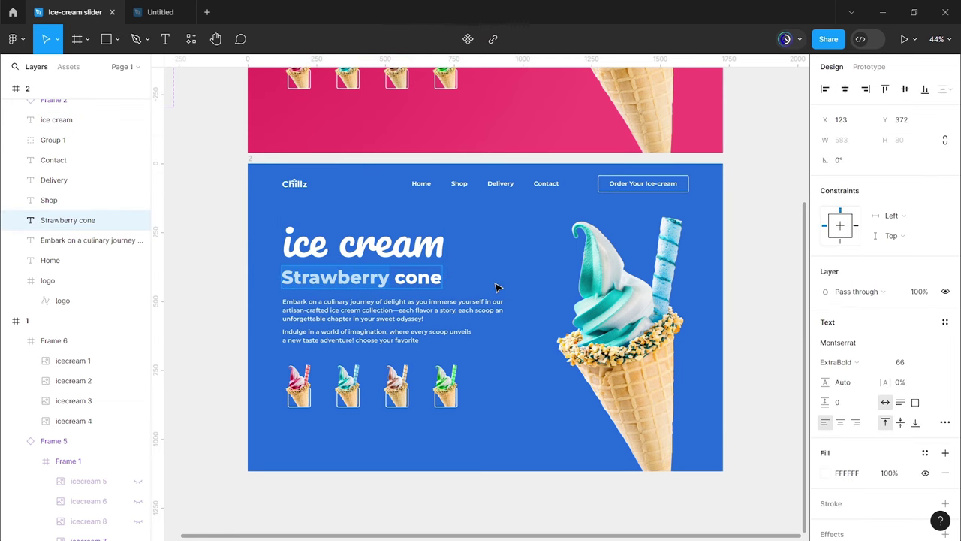
{"action": "type", "text": "Blueb"}
{"action": "left_click", "coordinate": [495, 287]}
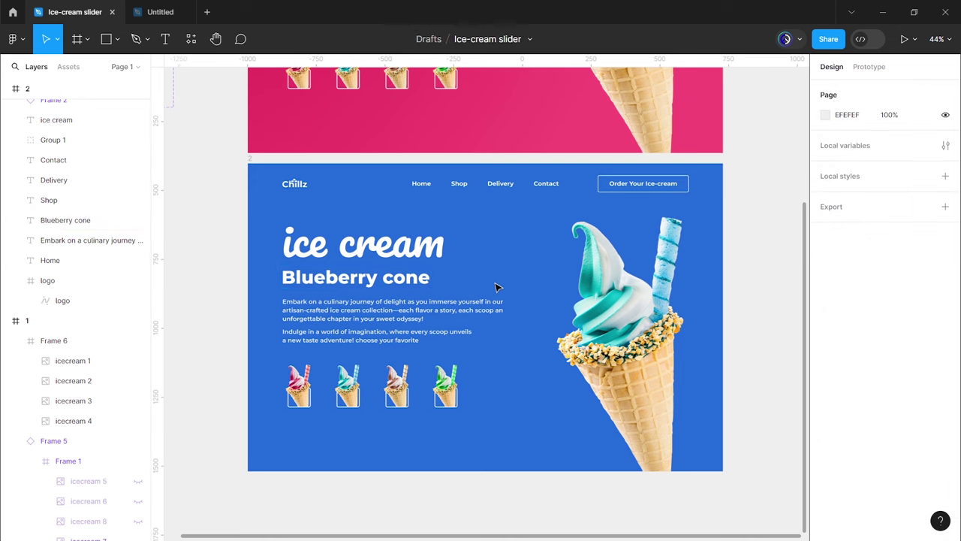
{"action": "scroll", "coordinate": [496, 287], "scroll_direction": "down", "scroll_amount": 2}
{"action": "scroll", "coordinate": [481, 242], "scroll_direction": "down", "scroll_amount": 2}
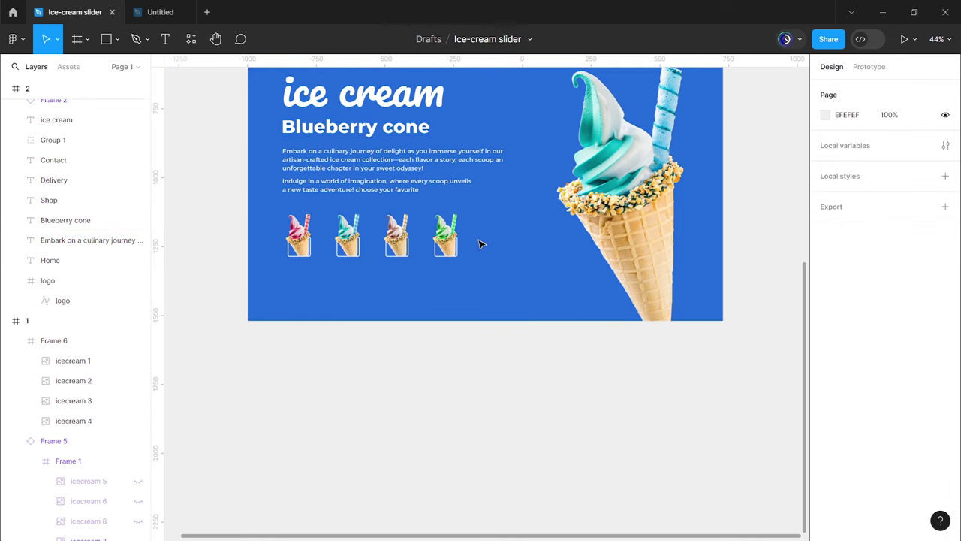
{"action": "scroll", "coordinate": [479, 243], "scroll_direction": "down", "scroll_amount": 2}
{"action": "scroll", "coordinate": [478, 243], "scroll_direction": "down", "scroll_amount": 3}
Step: Alt-drag frame 2 downward to create duplicate frame 3
{"action": "left_click", "coordinate": [344, 112]}
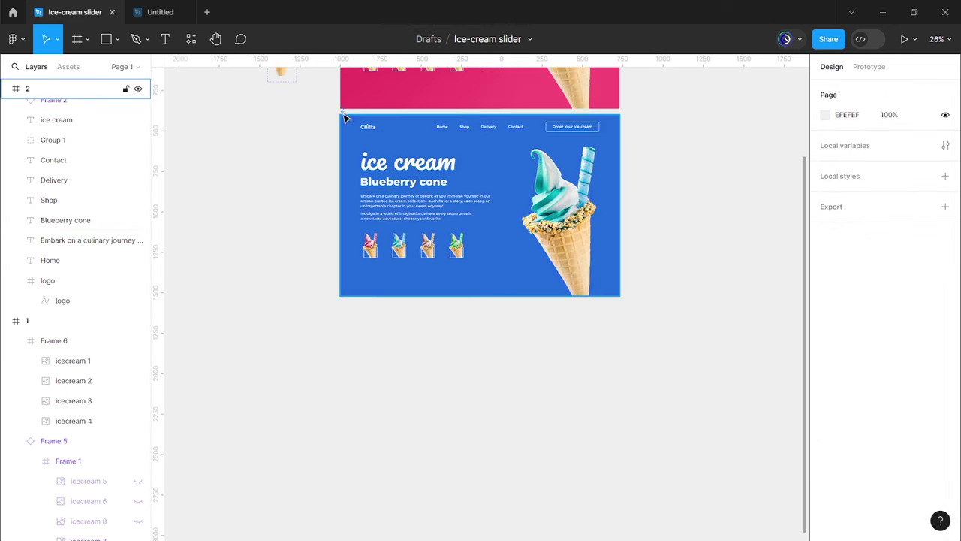
{"action": "left_click_drag", "start_coordinate": [349, 128], "coordinate": [445, 346]}
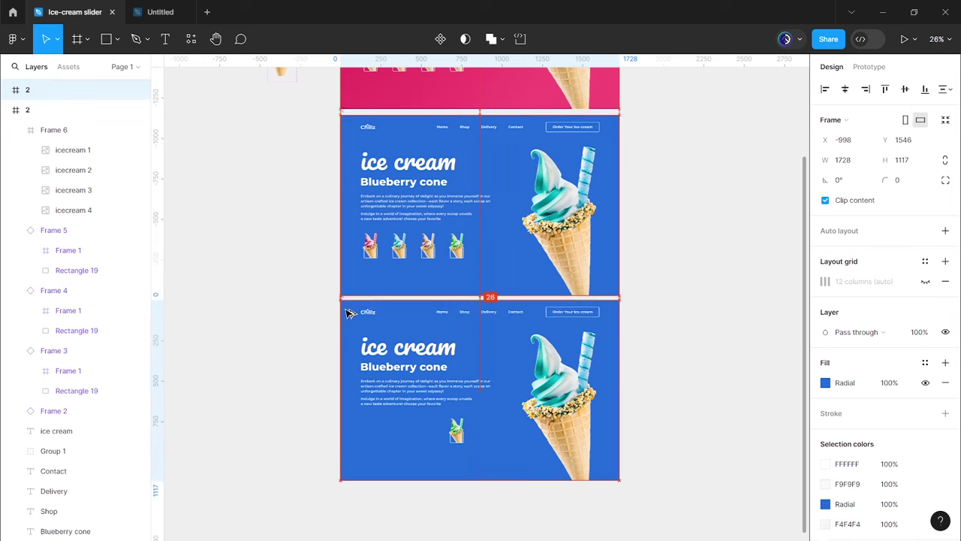
{"action": "scroll", "coordinate": [506, 386], "scroll_direction": "up", "scroll_amount": 2}
{"action": "scroll", "coordinate": [506, 317], "scroll_direction": "down", "scroll_amount": 1}
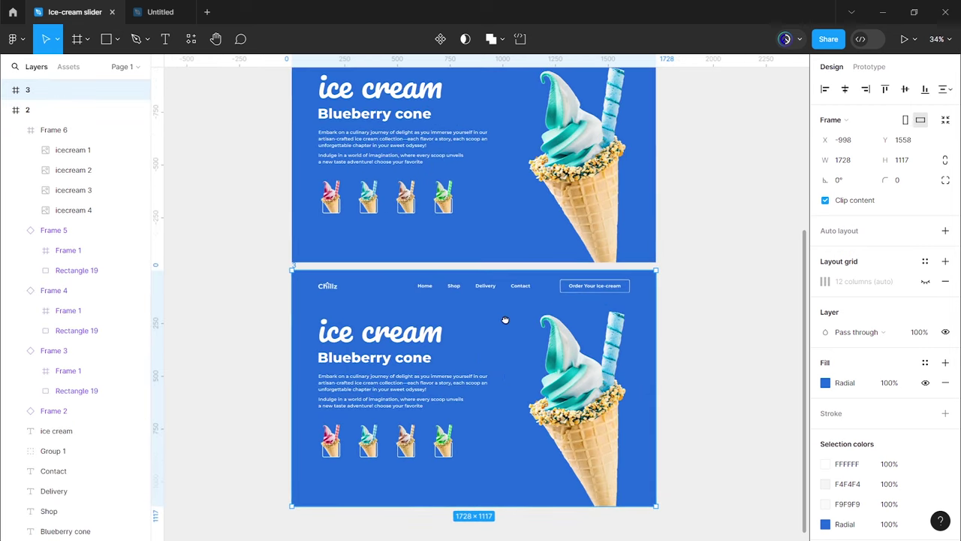
{"action": "scroll", "coordinate": [508, 285], "scroll_direction": "down", "scroll_amount": 2}
{"action": "scroll", "coordinate": [507, 282], "scroll_direction": "up", "scroll_amount": 2}
{"action": "left_click_drag", "start_coordinate": [506, 282], "coordinate": [522, 295]}
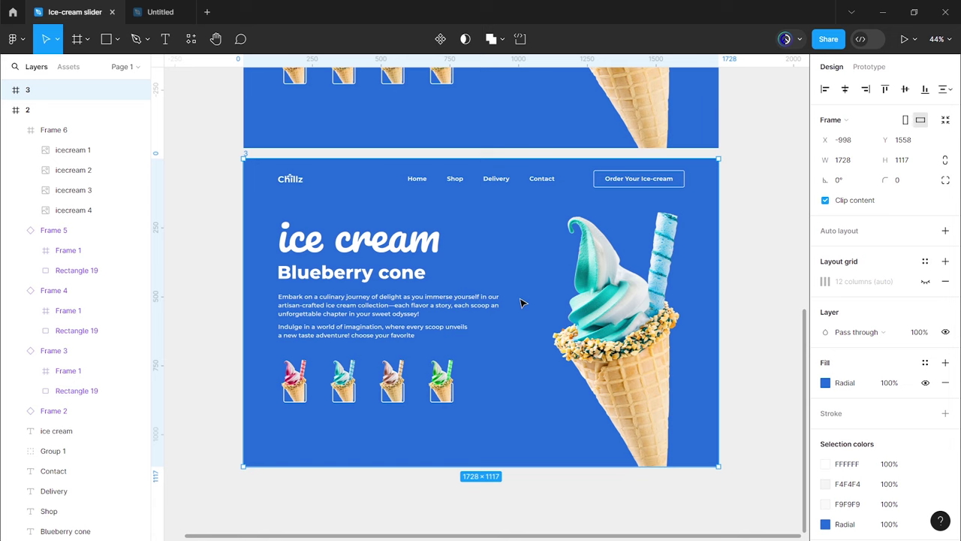
Step: Change frame 3's subheading from 'Blueberry cone' to 'Chocolate cone'
{"action": "left_click", "coordinate": [395, 251]}
{"action": "left_click", "coordinate": [380, 278]}
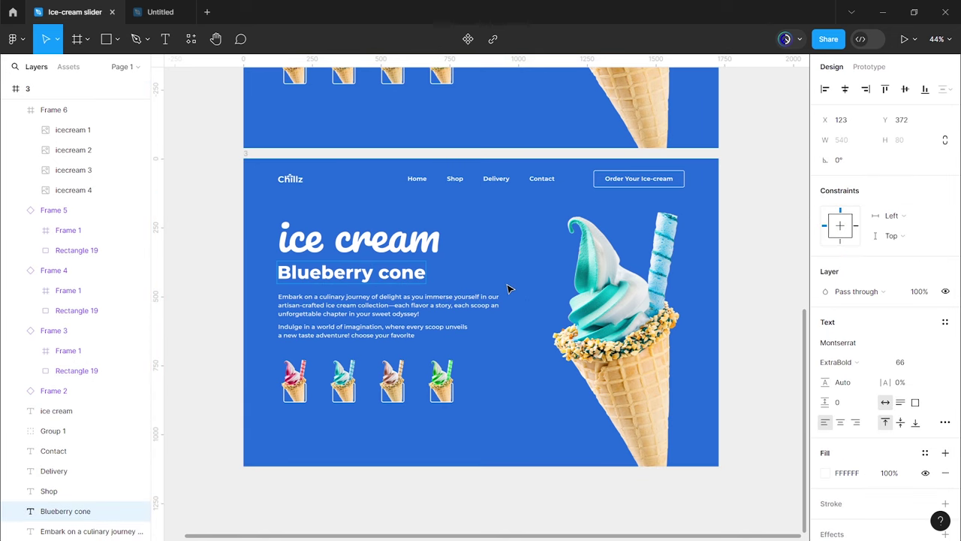
{"action": "type", "text": "Chocolate"}
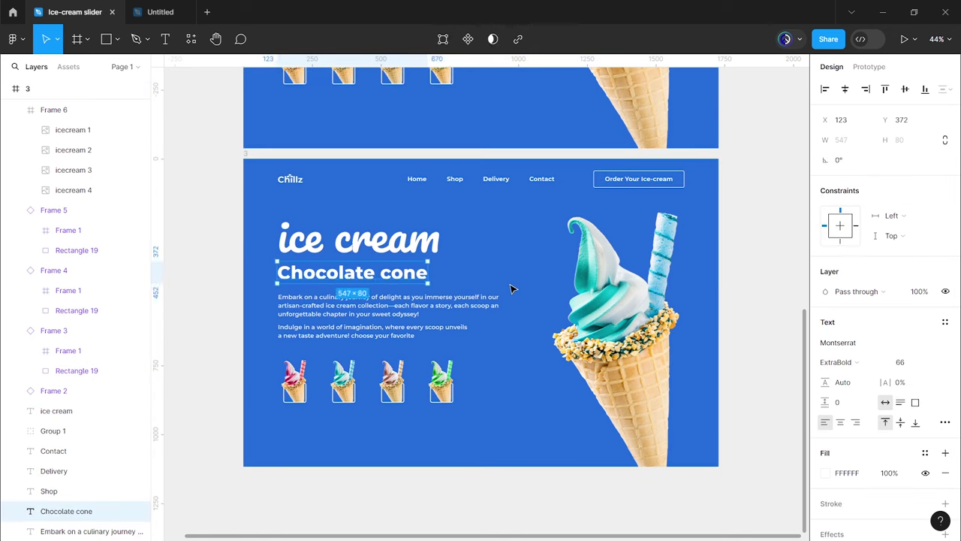
{"action": "key", "text": "Escape"}
{"action": "key", "text": "Escape"}
{"action": "left_click", "coordinate": [264, 171]}
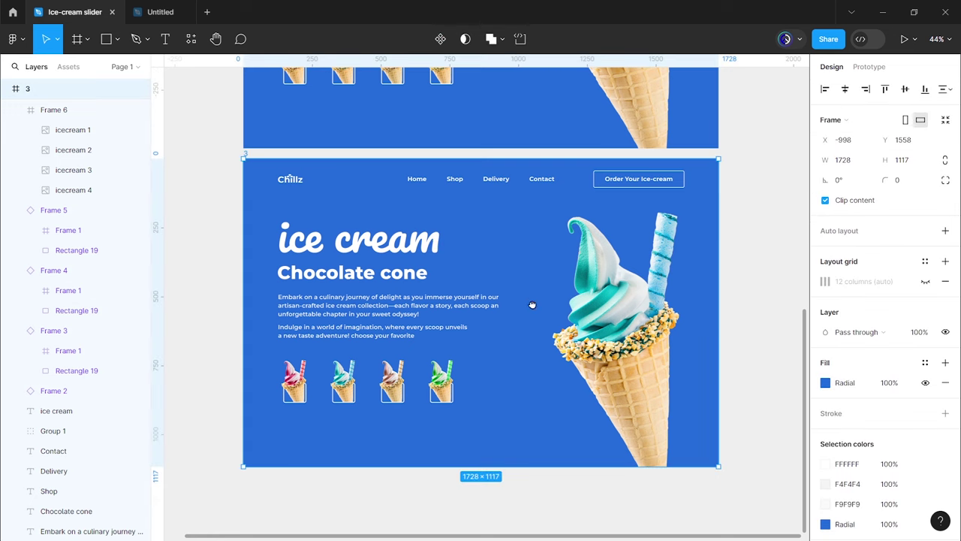
{"action": "scroll", "coordinate": [388, 278], "scroll_direction": "down", "scroll_amount": 5}
Step: Unclip frame 3 and move icecream 3 into place at 100% opacity
{"action": "left_click", "coordinate": [422, 279]}
{"action": "scroll", "coordinate": [375, 218], "scroll_direction": "down", "scroll_amount": 3}
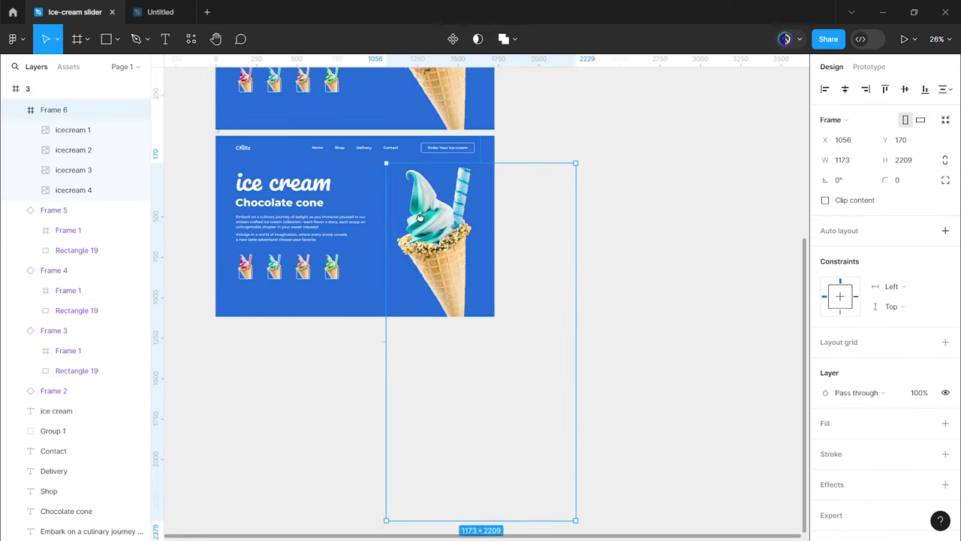
{"action": "left_click", "coordinate": [369, 197]}
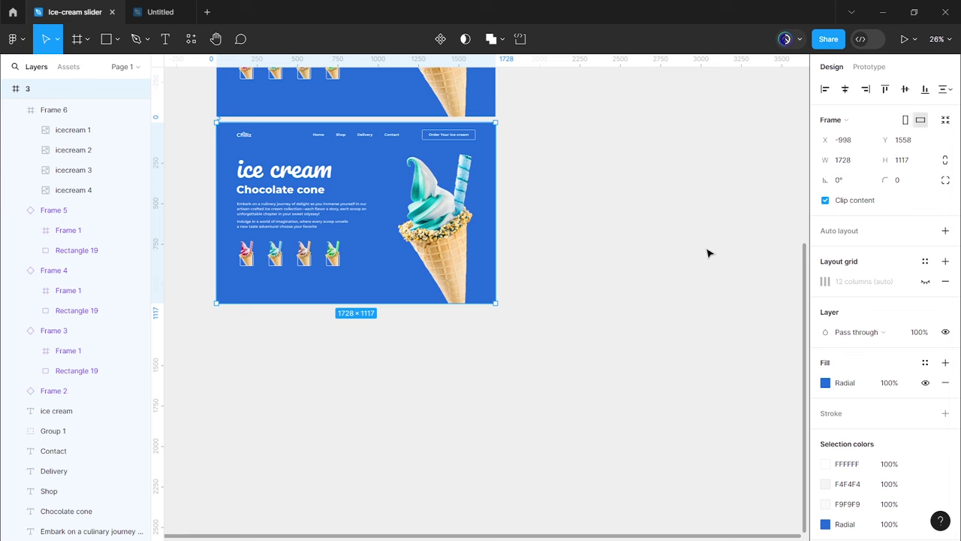
{"action": "left_click", "coordinate": [825, 201]}
{"action": "left_click", "coordinate": [464, 215]}
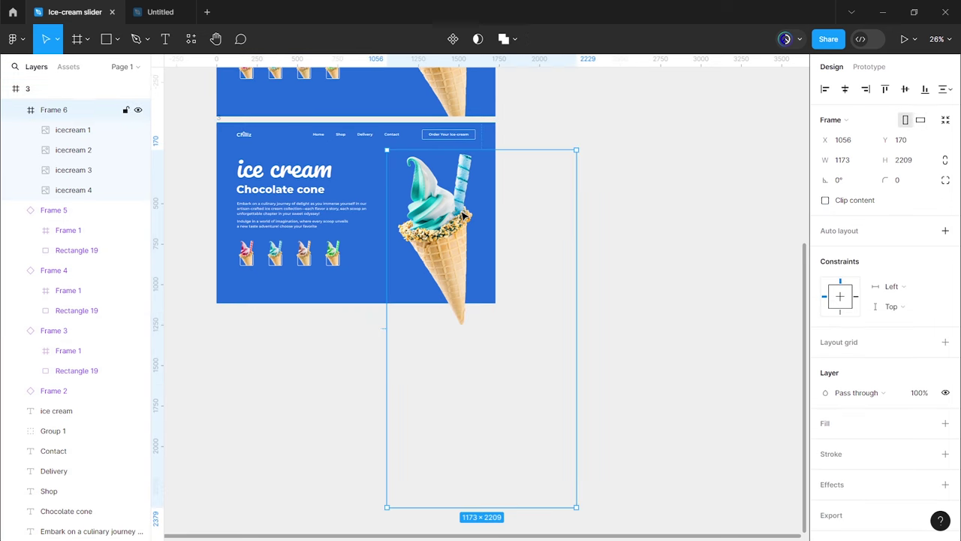
{"action": "left_click", "coordinate": [85, 170]}
{"action": "type", "text": "100"}
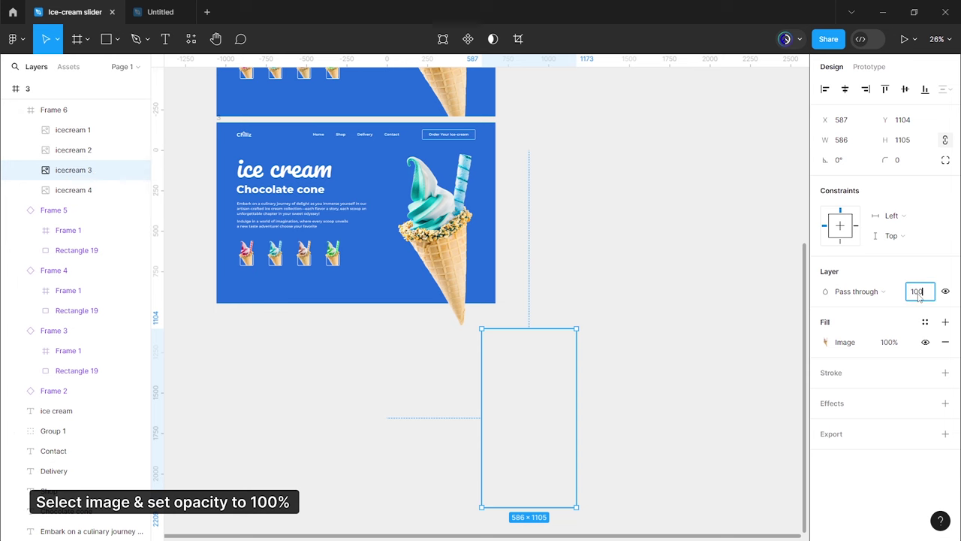
{"action": "key", "text": "Return"}
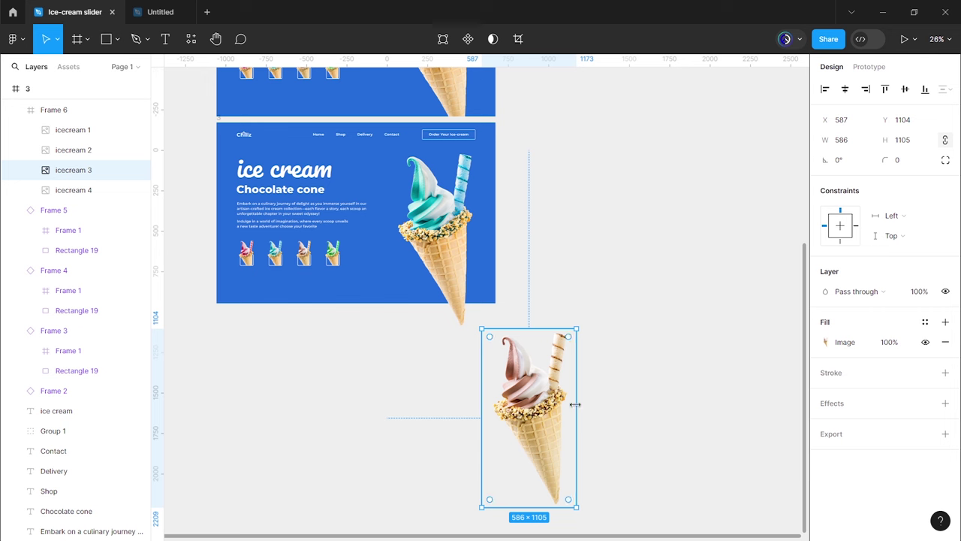
{"action": "left_click_drag", "start_coordinate": [546, 409], "coordinate": [456, 239]}
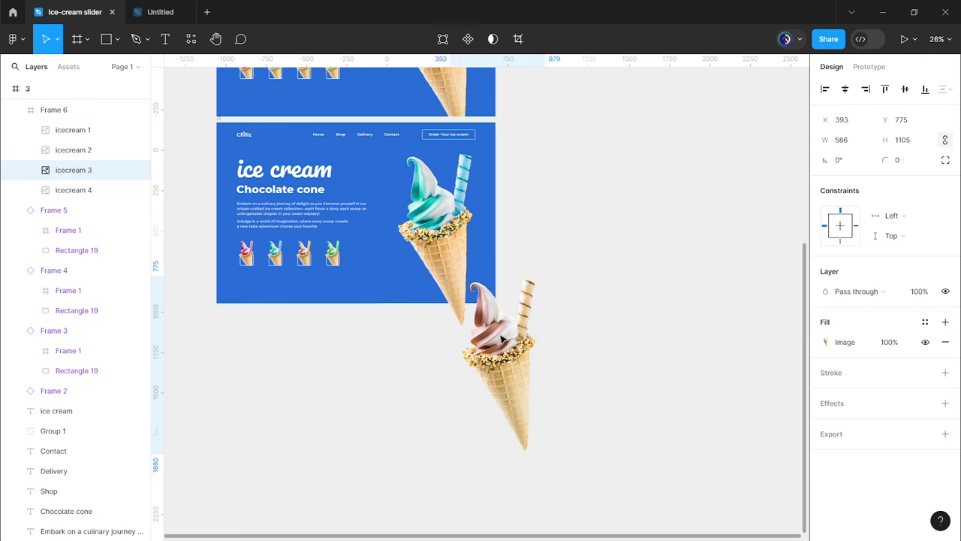
Step: Move the teal icecream 2 image below frame 3 and set it to 0% opacity
{"action": "left_click", "coordinate": [456, 239]}
{"action": "left_click_drag", "start_coordinate": [457, 239], "coordinate": [551, 418]}
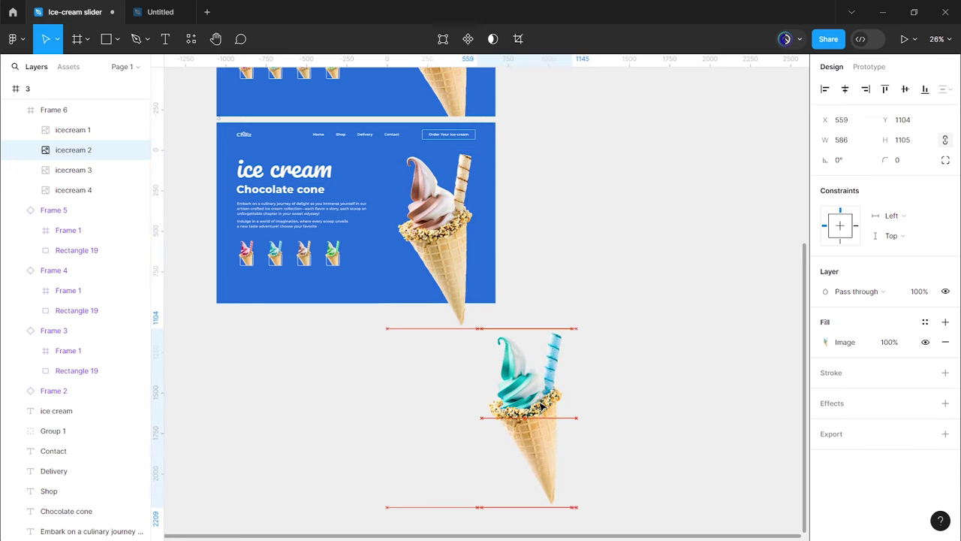
{"action": "type", "text": "00"}
{"action": "key", "text": "Return"}
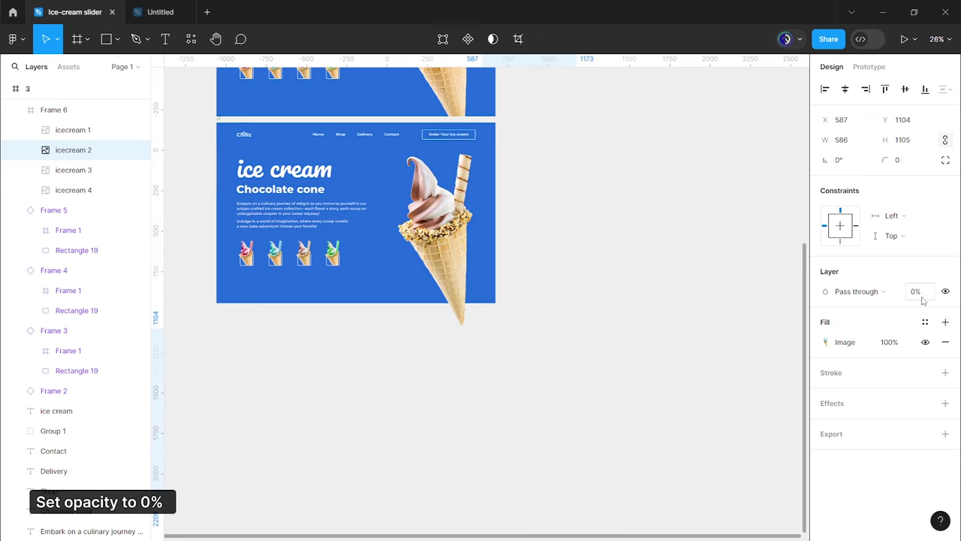
{"action": "left_click", "coordinate": [607, 287]}
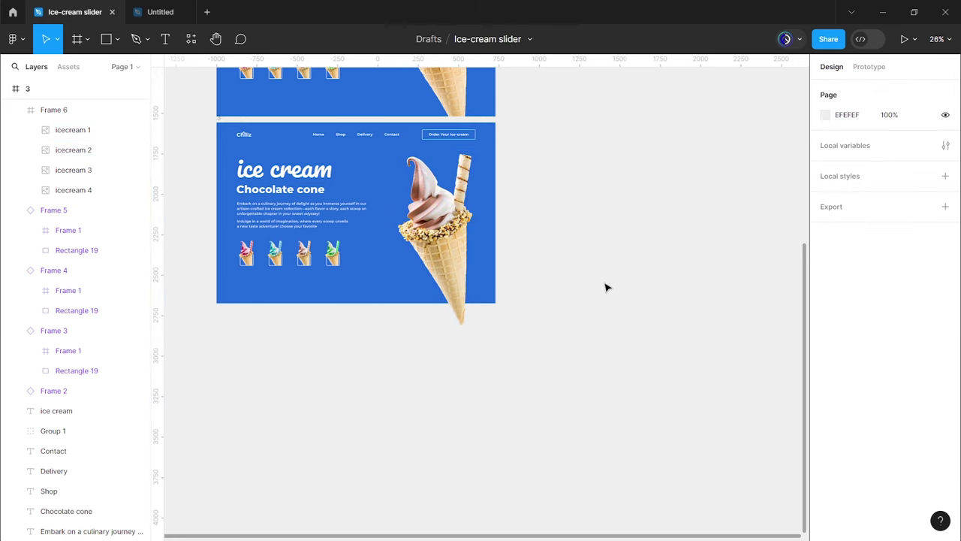
{"action": "scroll", "coordinate": [607, 287], "scroll_direction": "up", "scroll_amount": 3}
{"action": "scroll", "coordinate": [656, 386], "scroll_direction": "left", "scroll_amount": 4}
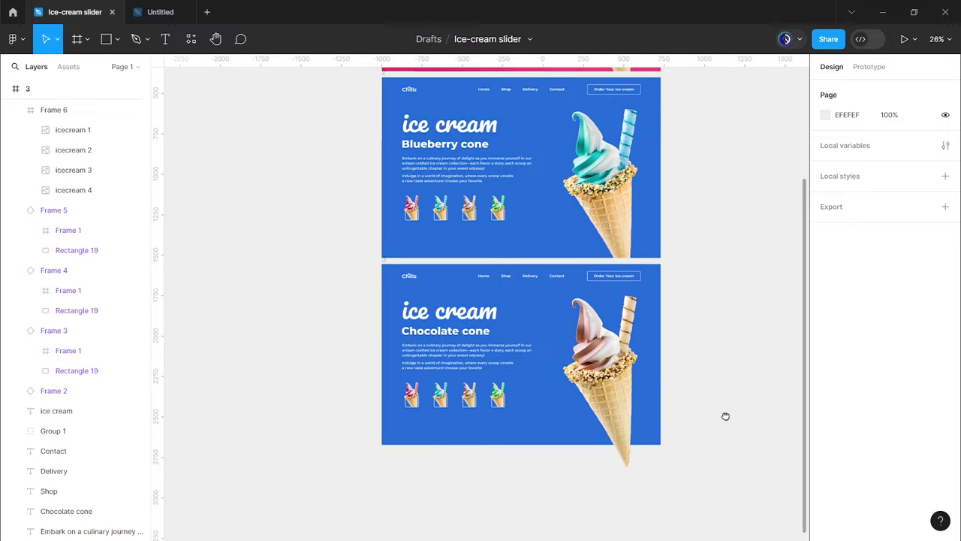
Step: Re-clip frame 3's contents and eyedrop brown into its first radial gradient stop
{"action": "left_click", "coordinate": [387, 265]}
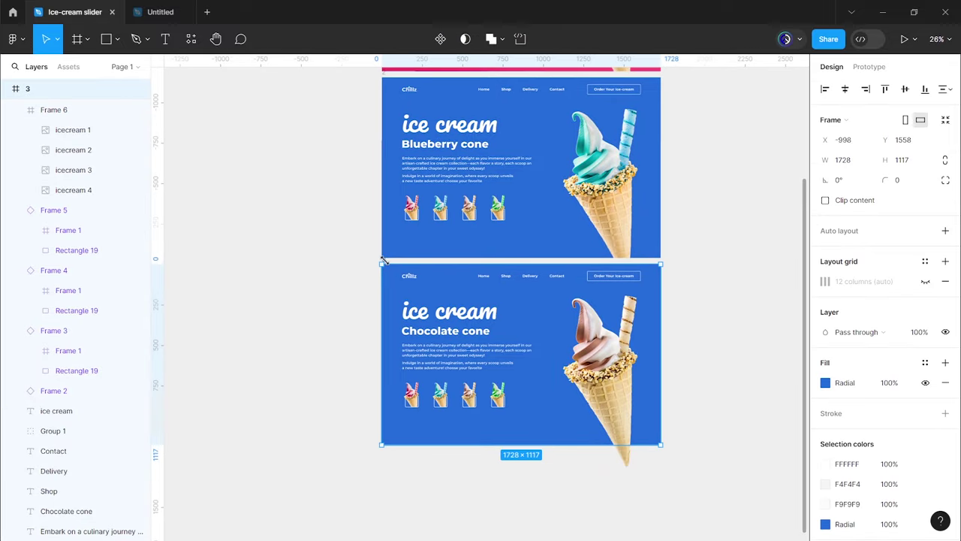
{"action": "left_click", "coordinate": [825, 201]}
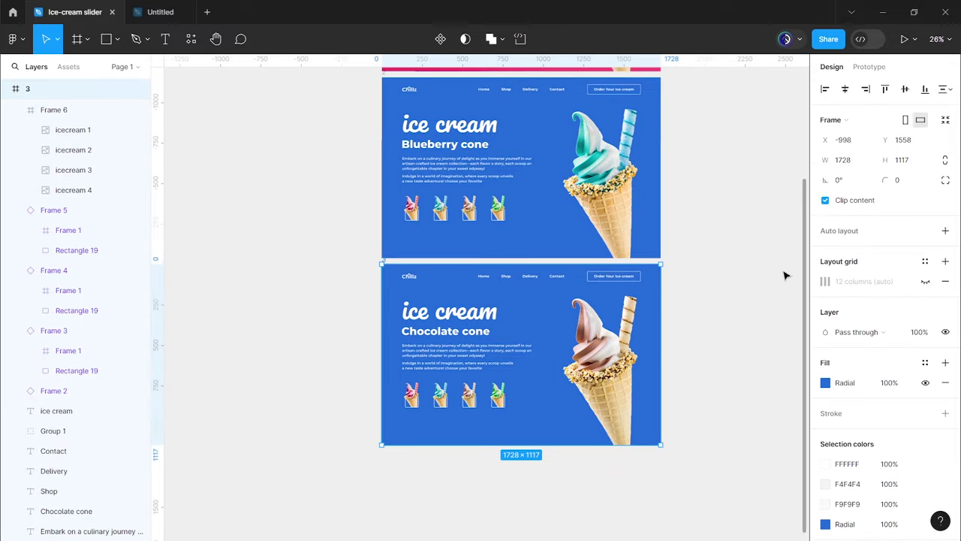
{"action": "left_click", "coordinate": [825, 382]}
{"action": "left_click", "coordinate": [678, 393]}
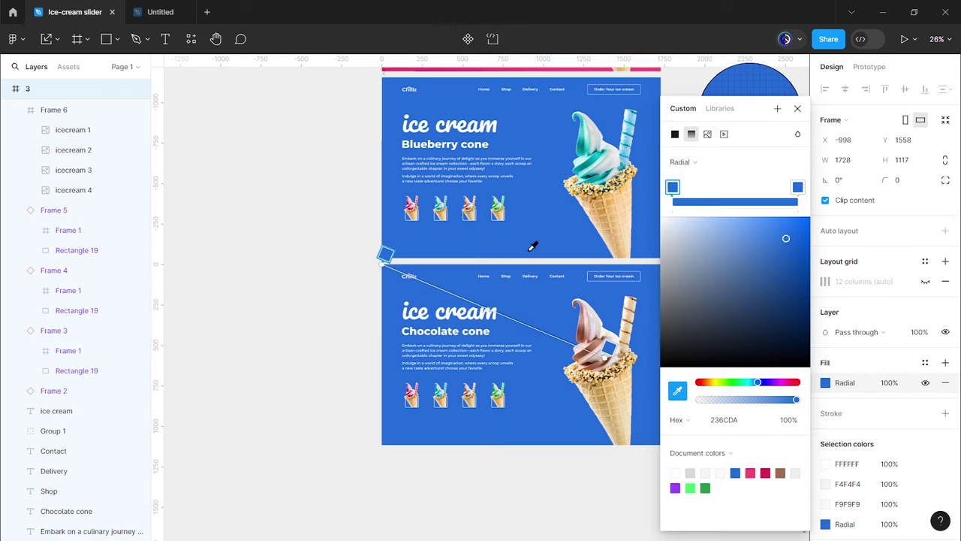
{"action": "scroll", "coordinate": [533, 247], "scroll_direction": "up", "scroll_amount": 5}
{"action": "left_click", "coordinate": [356, 381]}
{"action": "scroll", "coordinate": [378, 421], "scroll_direction": "down", "scroll_amount": 2}
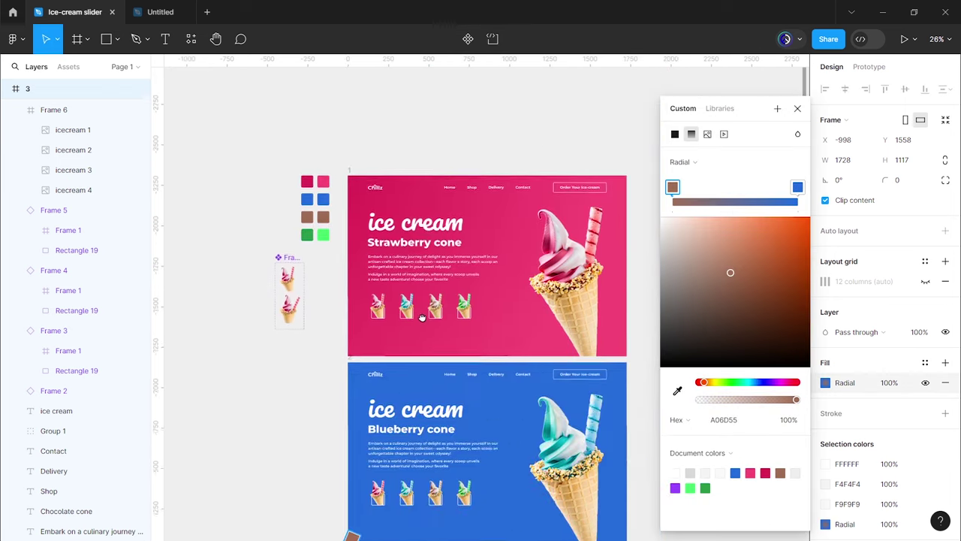
{"action": "scroll", "coordinate": [434, 172], "scroll_direction": "down", "scroll_amount": 2}
Step: Eyedrop the same brown (A06D55) into the second gradient stop
{"action": "left_click", "coordinate": [798, 187]}
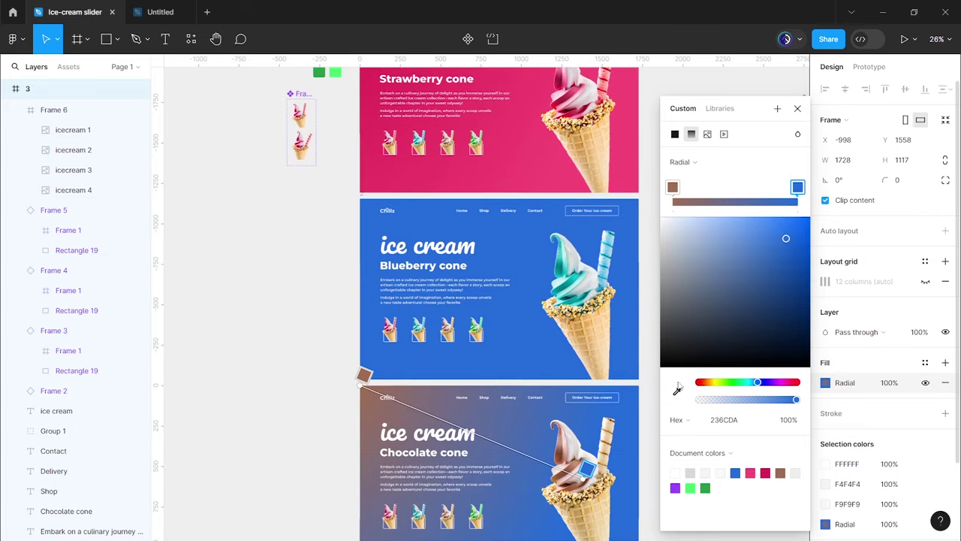
{"action": "left_click", "coordinate": [677, 391]}
{"action": "scroll", "coordinate": [467, 188], "scroll_direction": "up", "scroll_amount": 4}
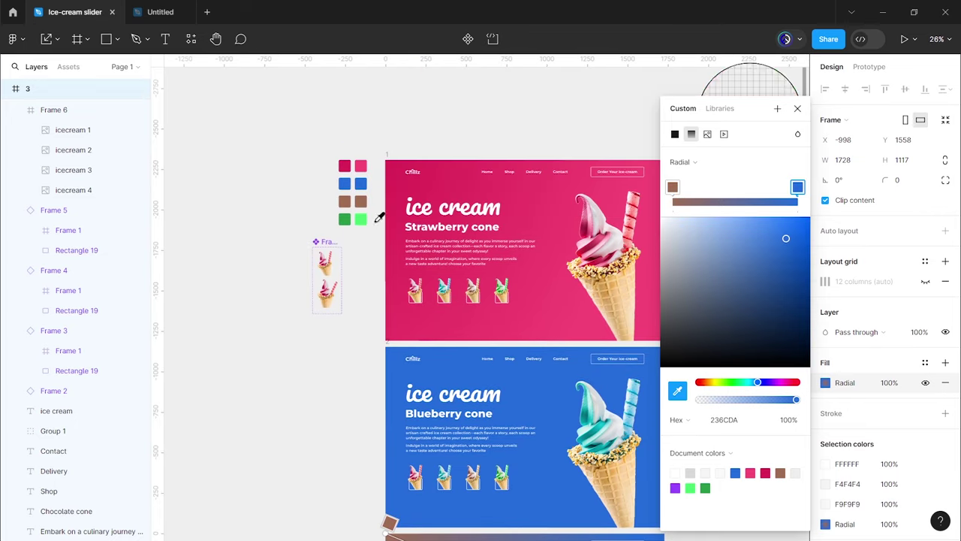
{"action": "left_click", "coordinate": [363, 199]}
{"action": "scroll", "coordinate": [451, 225], "scroll_direction": "down", "scroll_amount": 2}
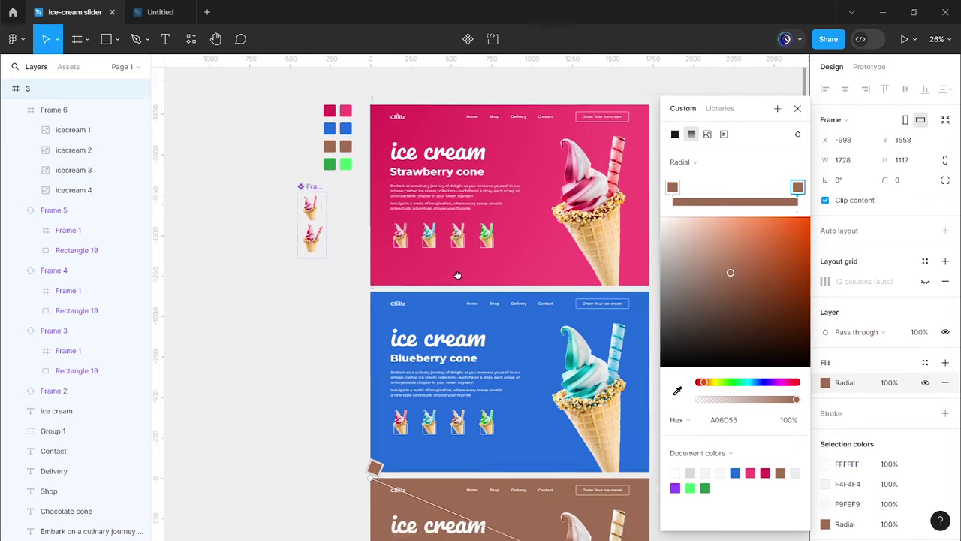
{"action": "scroll", "coordinate": [459, 136], "scroll_direction": "down", "scroll_amount": 4}
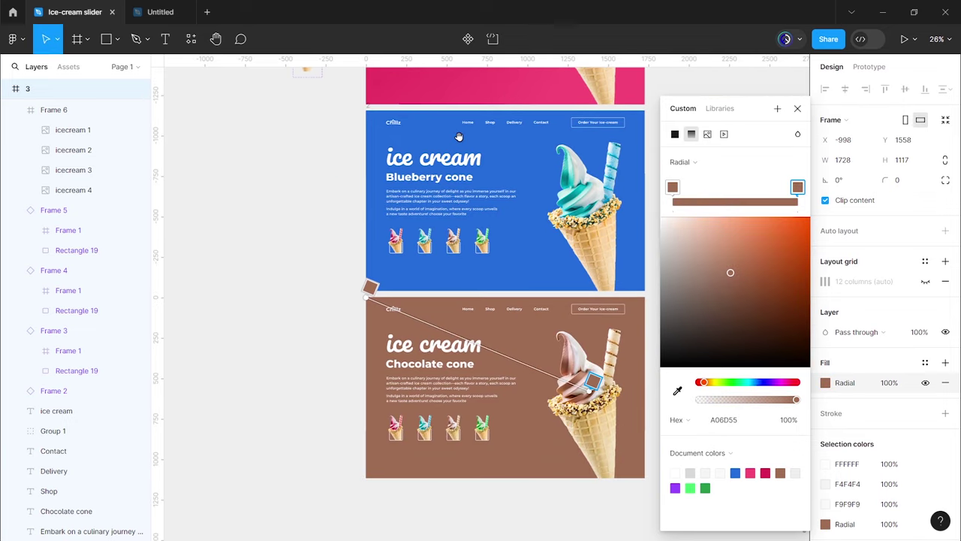
{"action": "left_click", "coordinate": [798, 109]}
Step: Alt-drag the brown Chocolate cone frame below itself to create frame 4
{"action": "left_click", "coordinate": [668, 338]}
{"action": "left_click_drag", "start_coordinate": [666, 363], "coordinate": [671, 243]}
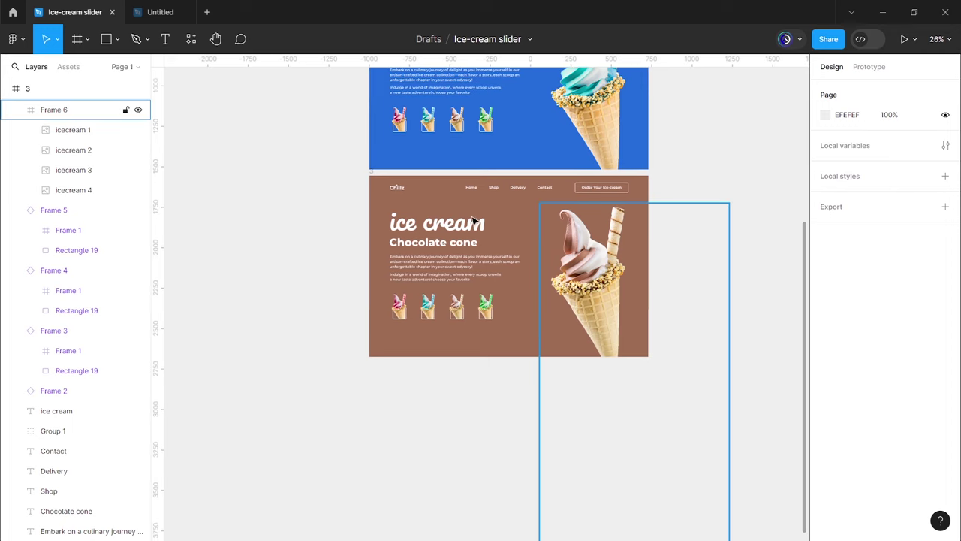
{"action": "left_click", "coordinate": [383, 180]}
{"action": "left_click_drag", "start_coordinate": [382, 181], "coordinate": [377, 368]}
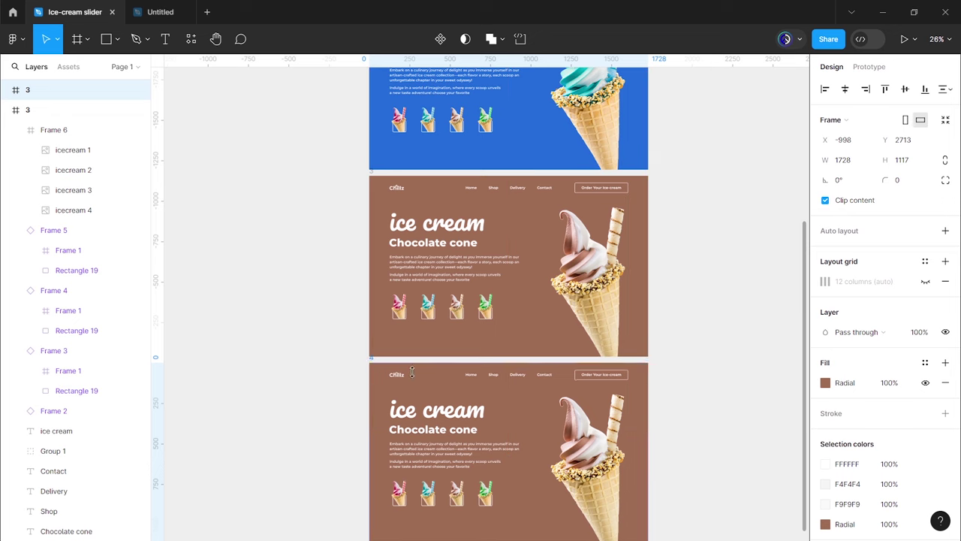
{"action": "left_click_drag", "start_coordinate": [687, 424], "coordinate": [674, 267]}
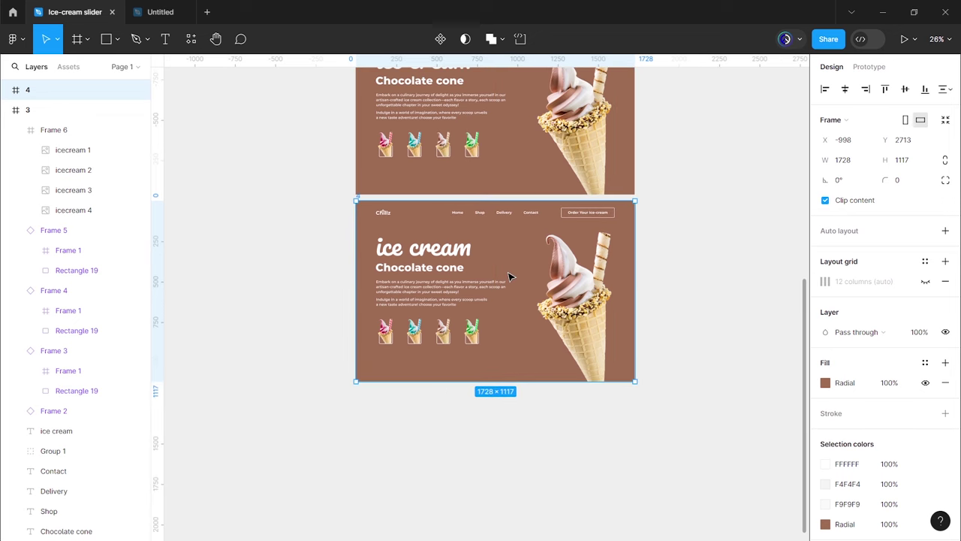
Step: Sample the dark green 2A9949 swatch into frame 4's radial gradient inner stop
{"action": "scroll", "coordinate": [509, 277], "scroll_direction": "up", "scroll_amount": 2}
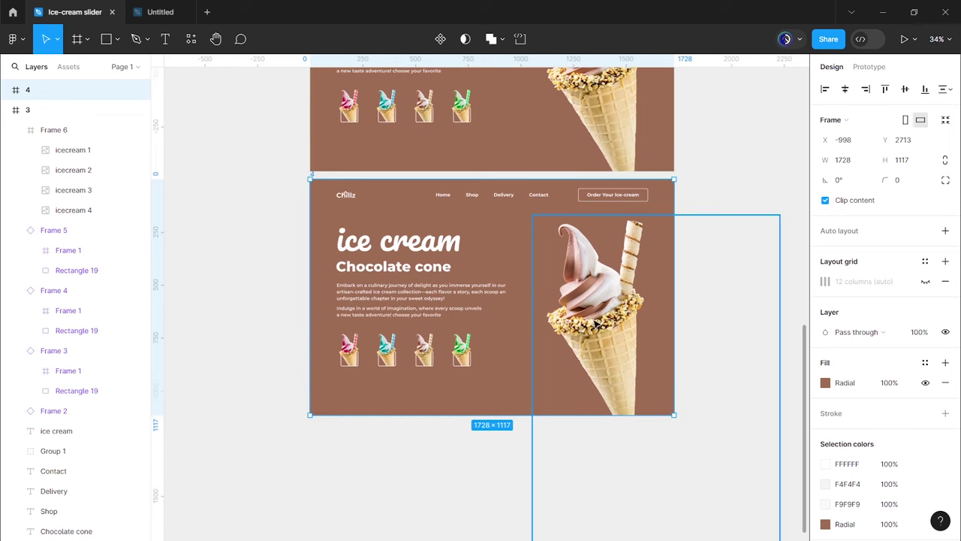
{"action": "left_click", "coordinate": [825, 383]}
{"action": "left_click", "coordinate": [677, 390]}
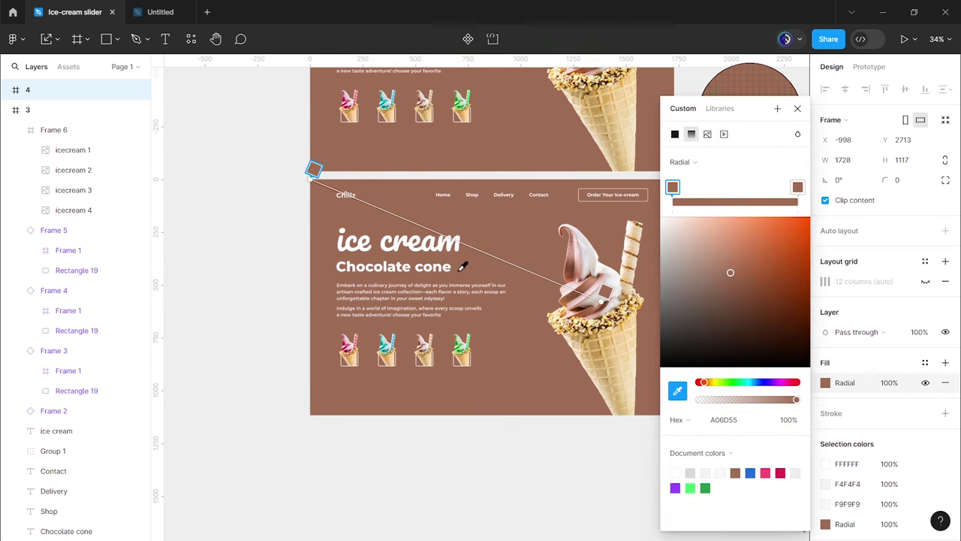
{"action": "scroll", "coordinate": [376, 170], "scroll_direction": "down", "scroll_amount": 2}
{"action": "left_click_drag", "start_coordinate": [376, 170], "coordinate": [428, 425]}
{"action": "scroll", "coordinate": [428, 426], "scroll_direction": "up", "scroll_amount": 2}
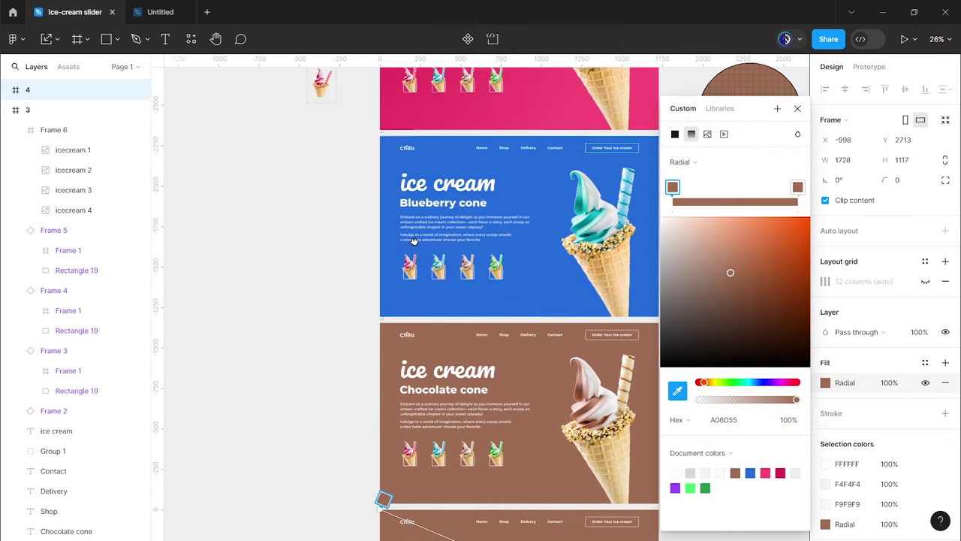
{"action": "scroll", "coordinate": [372, 184], "scroll_direction": "up", "scroll_amount": 3}
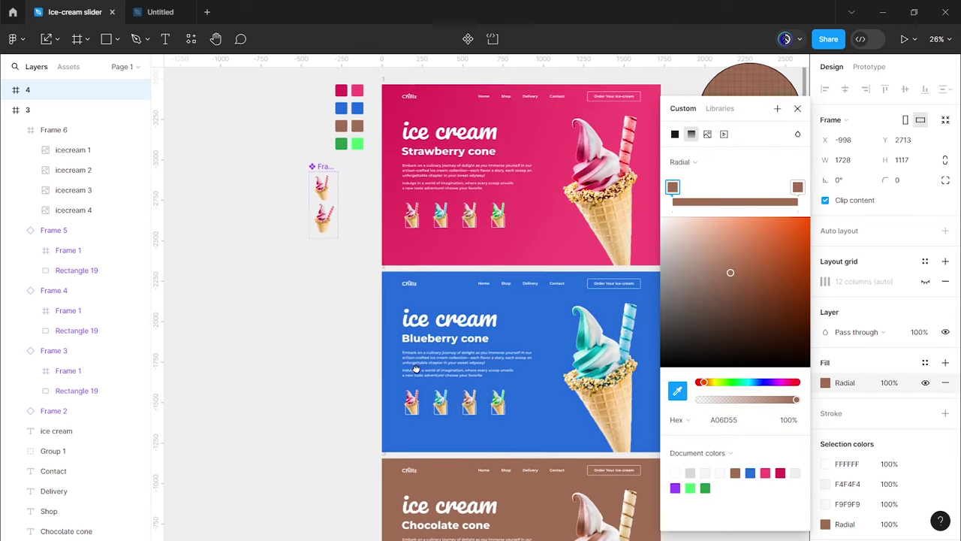
{"action": "left_click", "coordinate": [343, 149]}
{"action": "scroll", "coordinate": [478, 418], "scroll_direction": "down", "scroll_amount": 3}
{"action": "scroll", "coordinate": [453, 164], "scroll_direction": "down", "scroll_amount": 2}
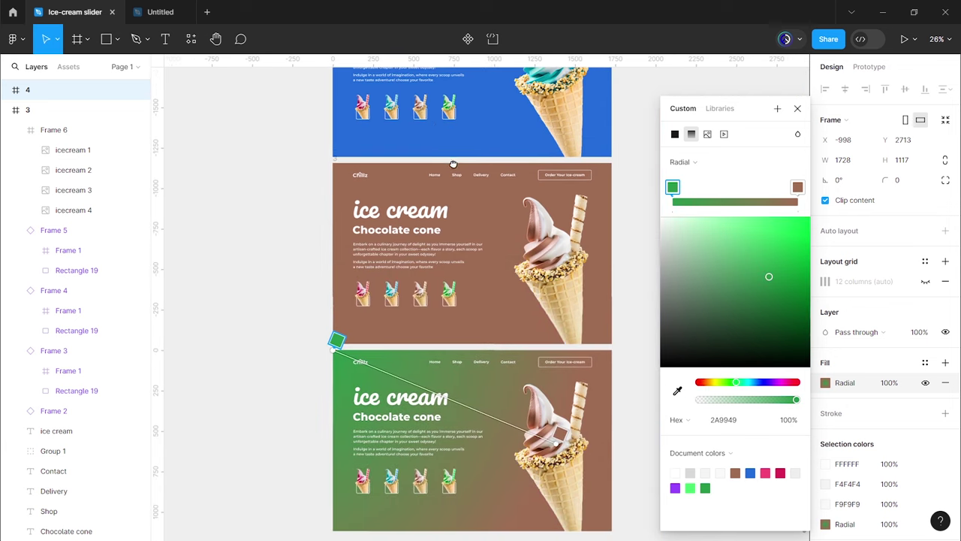
Step: Sample the light green 47F66E swatch into the gradient's outer stop
{"action": "left_click", "coordinate": [798, 187]}
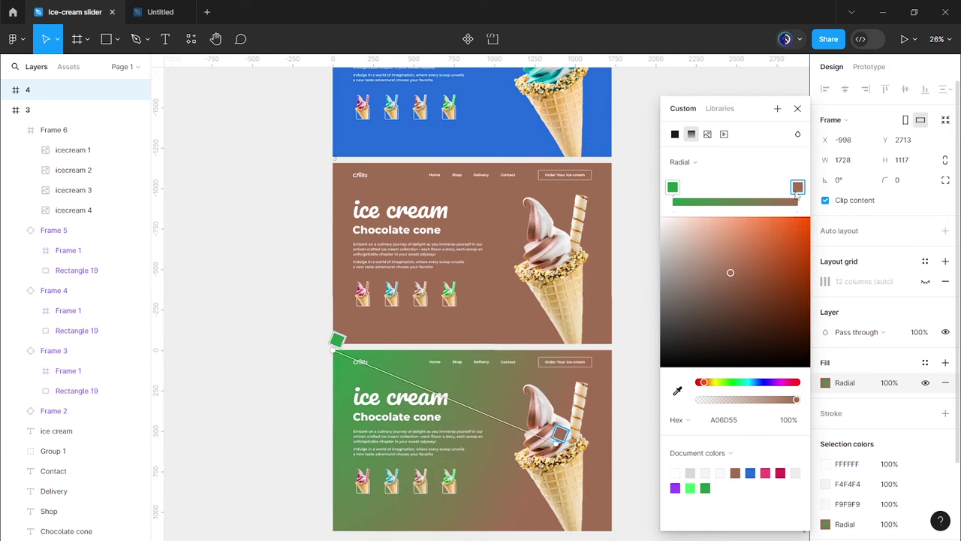
{"action": "left_click", "coordinate": [678, 392]}
{"action": "scroll", "coordinate": [396, 150], "scroll_direction": "up", "scroll_amount": 5}
{"action": "scroll", "coordinate": [395, 150], "scroll_direction": "up", "scroll_amount": 1}
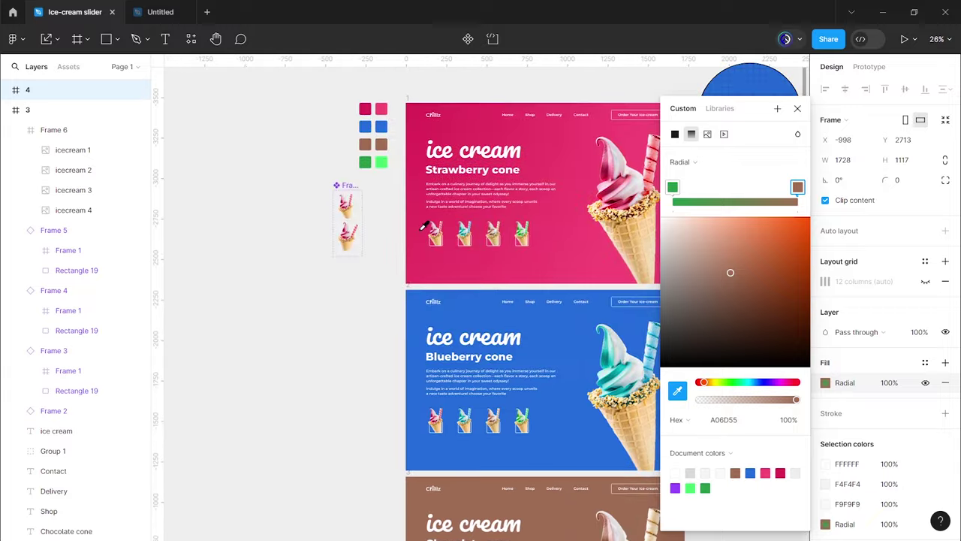
{"action": "left_click", "coordinate": [383, 159]}
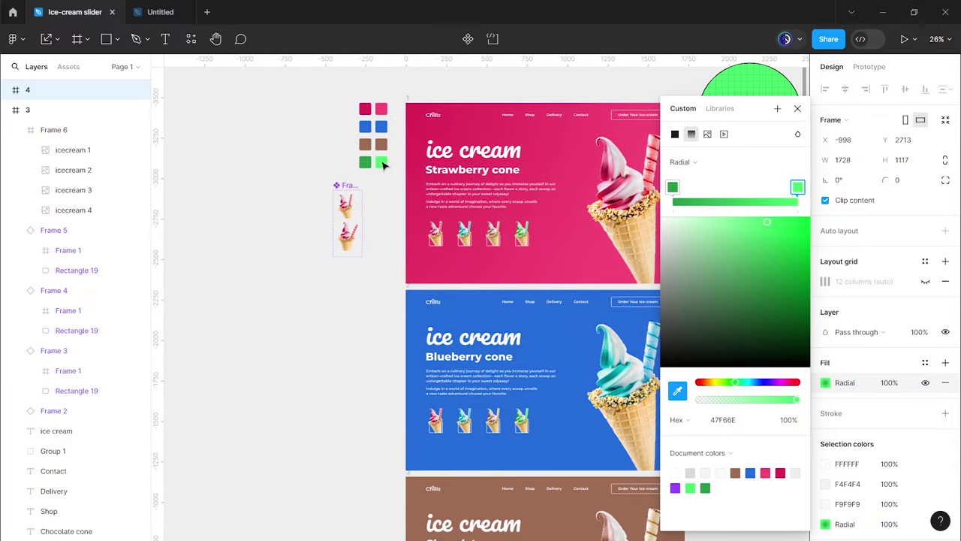
{"action": "scroll", "coordinate": [443, 69], "scroll_direction": "down", "scroll_amount": 5}
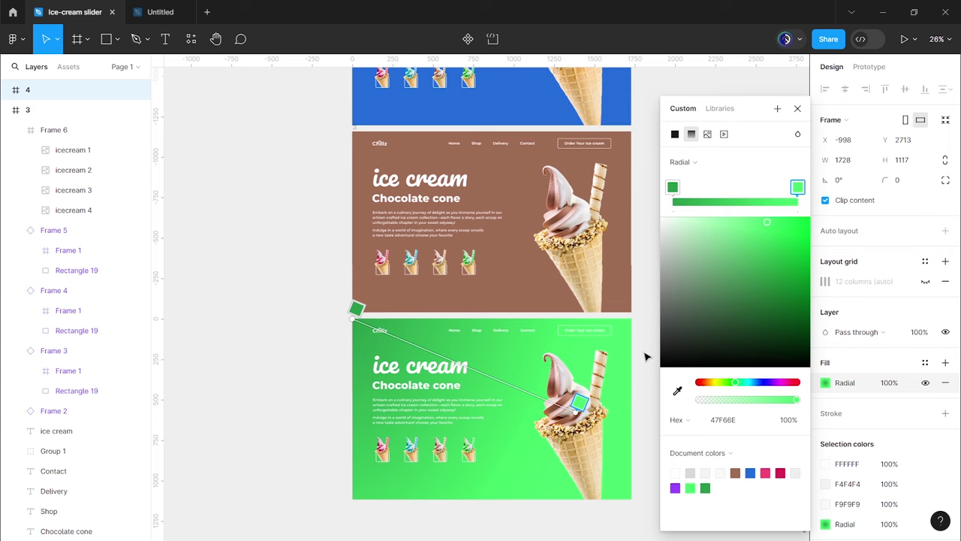
{"action": "left_click_drag", "start_coordinate": [642, 351], "coordinate": [635, 178]}
Step: Select the icecream 4 layer in frame 4's Frame 6 and make it 100% opaque
{"action": "key", "text": "Escape"}
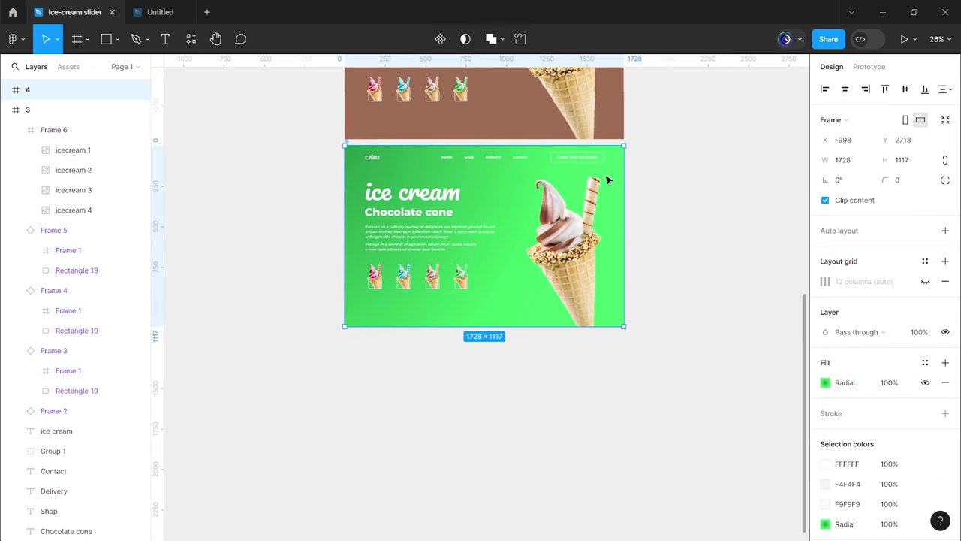
{"action": "key", "text": "Escape"}
{"action": "left_click", "coordinate": [478, 200]}
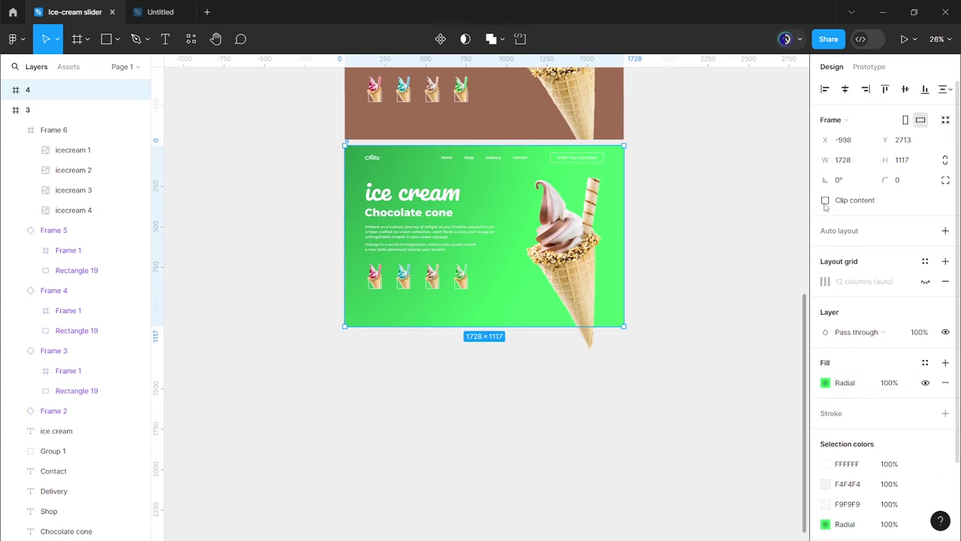
{"action": "left_click", "coordinate": [582, 258]}
{"action": "left_click_drag", "start_coordinate": [582, 257], "coordinate": [530, 241]}
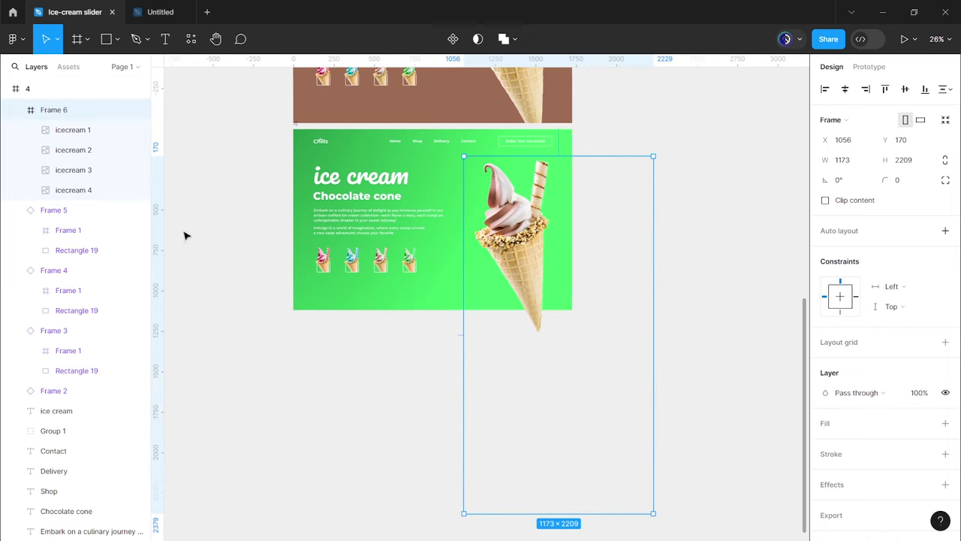
{"action": "left_click", "coordinate": [87, 190]}
{"action": "type", "text": "100"}
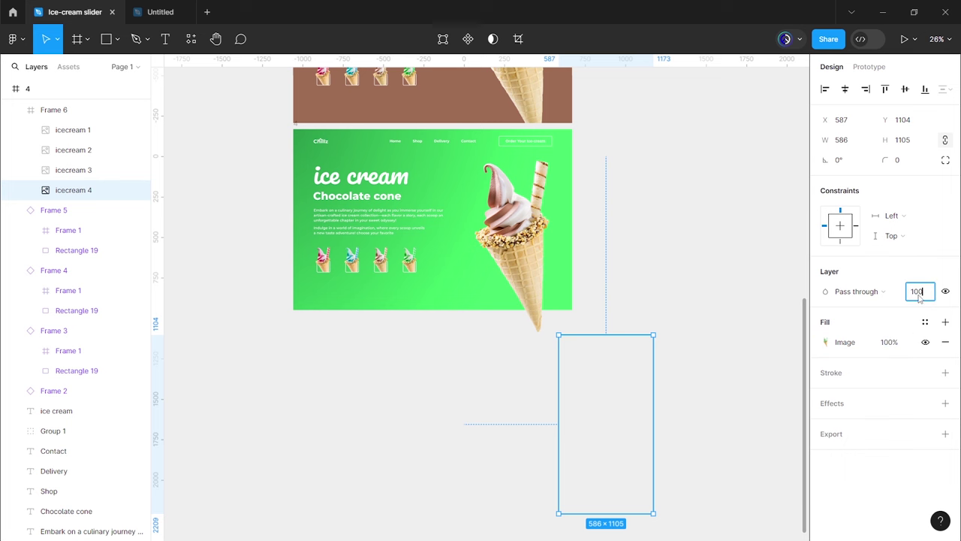
{"action": "key", "text": "Return"}
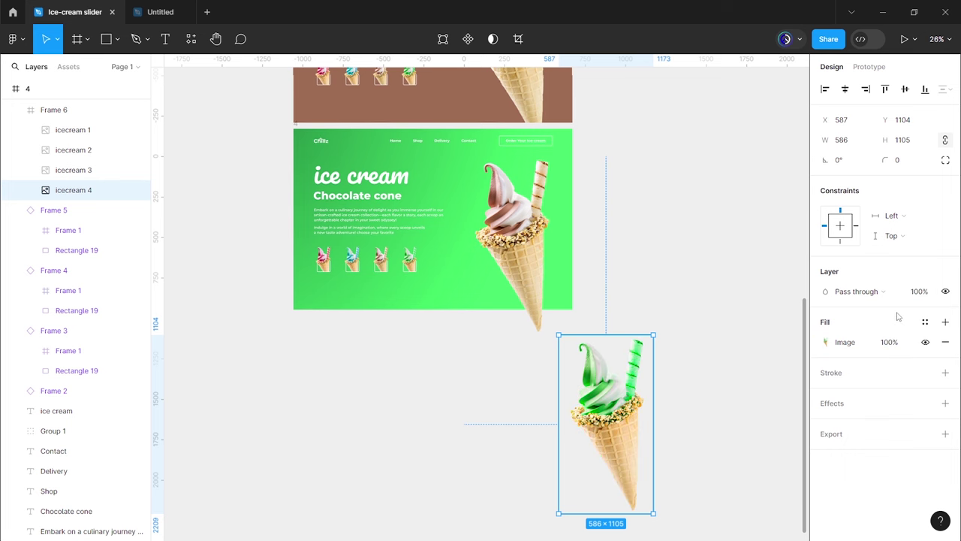
Step: Position the green ice-cream over the cone and set icecream 3 opacity to 0%
{"action": "mouse_move", "coordinate": [613, 394]}
{"action": "left_mouse_down"}
{"action": "mouse_move", "coordinate": [520, 215]}
{"action": "mouse_move", "coordinate": [613, 395]}
{"action": "left_mouse_up"}
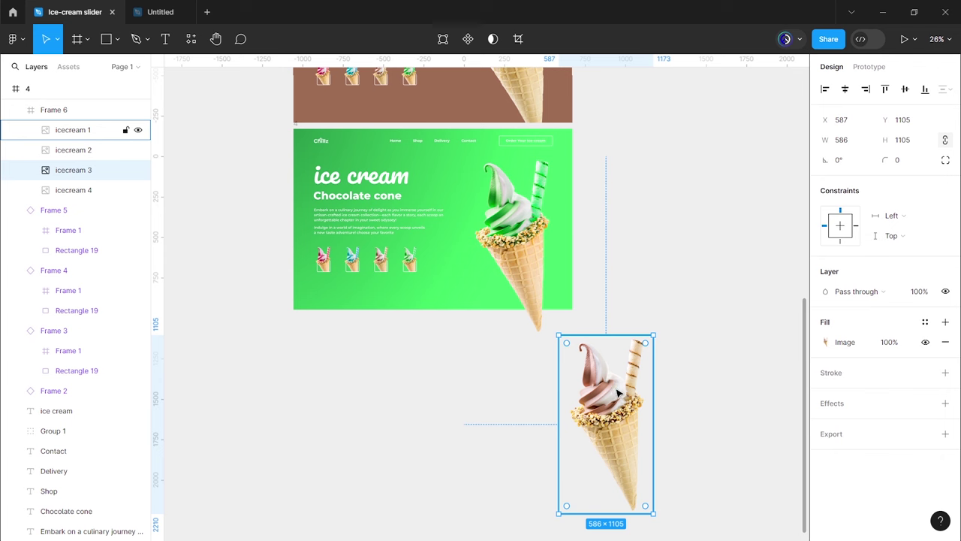
{"action": "type", "text": "0"}
{"action": "key", "text": "Return"}
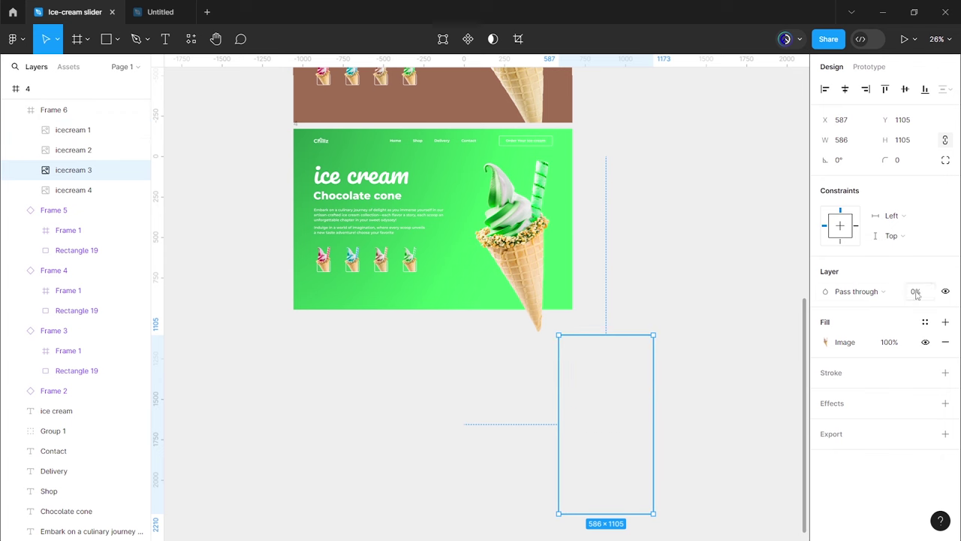
{"action": "left_click", "coordinate": [636, 310]}
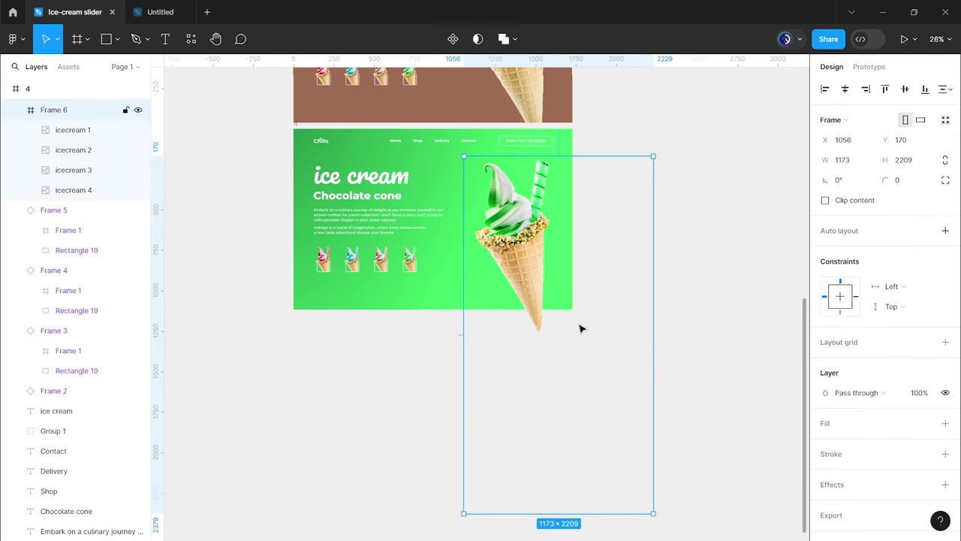
{"action": "left_click", "coordinate": [65, 91]}
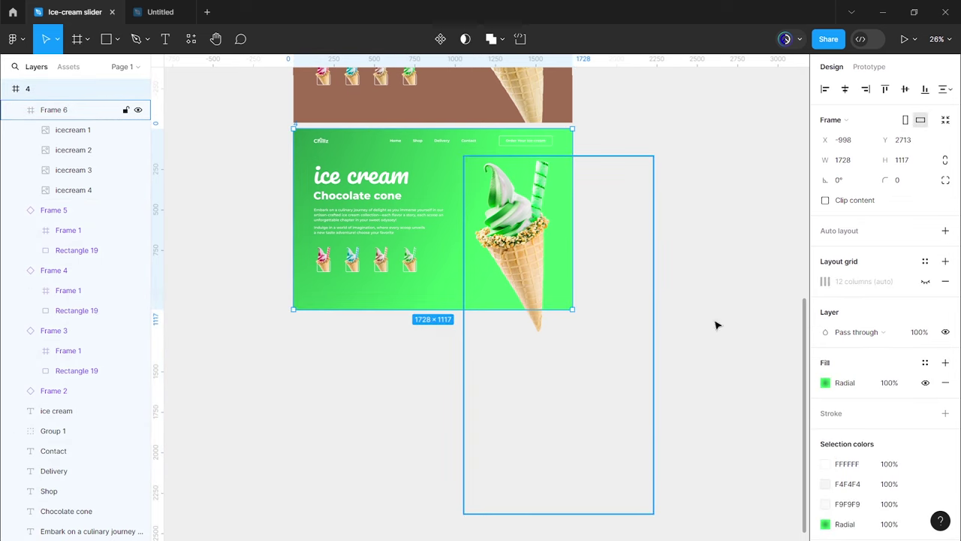
Step: Re-enable Clip content on frame 4 and change its heading from 'Chocolate cone' to 'Evergreen cone'
{"action": "left_click", "coordinate": [825, 200]}
{"action": "left_click", "coordinate": [583, 286]}
{"action": "scroll", "coordinate": [586, 315], "scroll_direction": "up", "scroll_amount": 5}
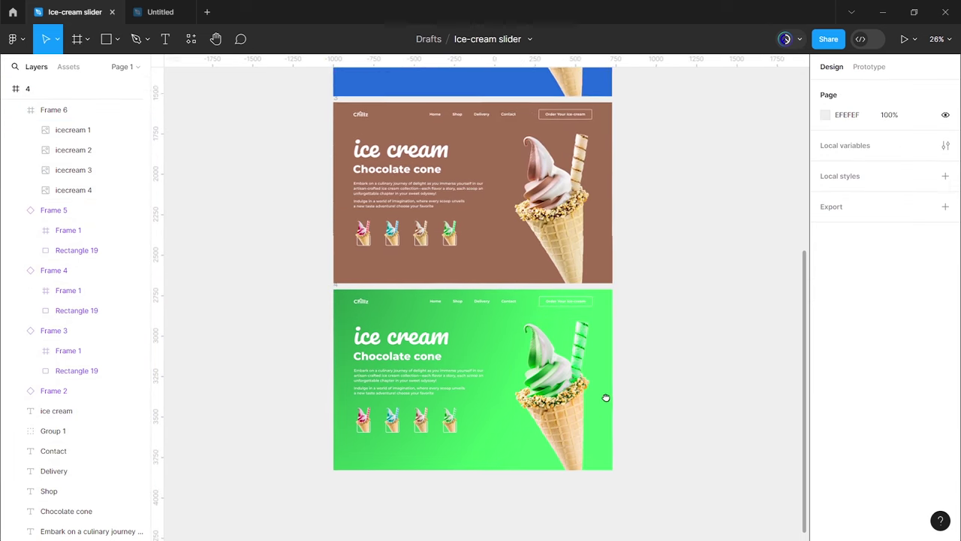
{"action": "left_click_drag", "start_coordinate": [668, 240], "coordinate": [672, 213]}
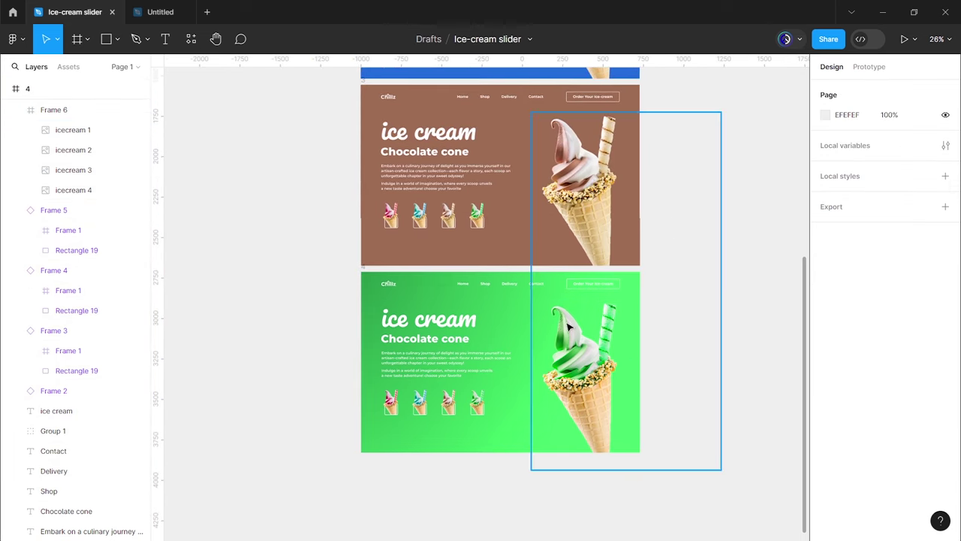
{"action": "left_click", "coordinate": [425, 339]}
{"action": "key", "text": "ctrl+BackSpace"}
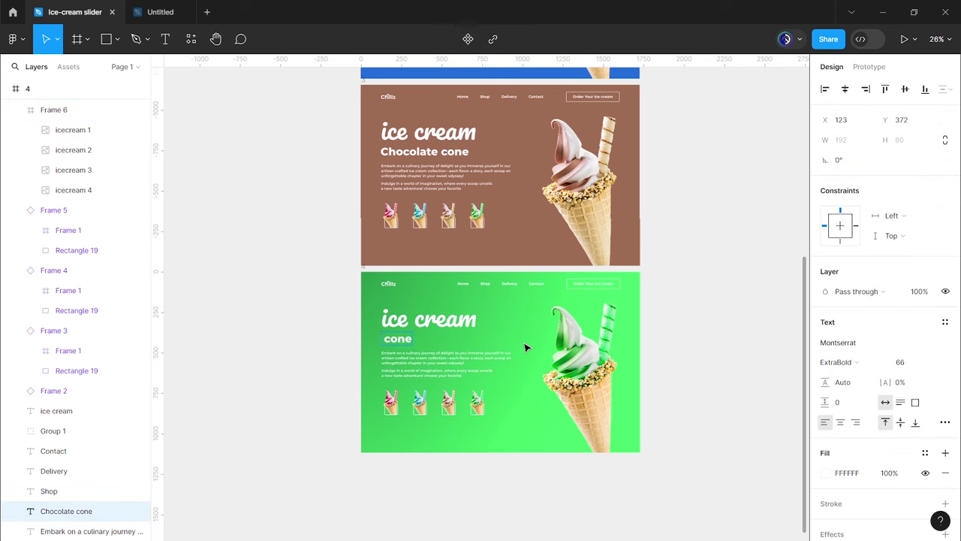
{"action": "type", "text": "Evergreen"}
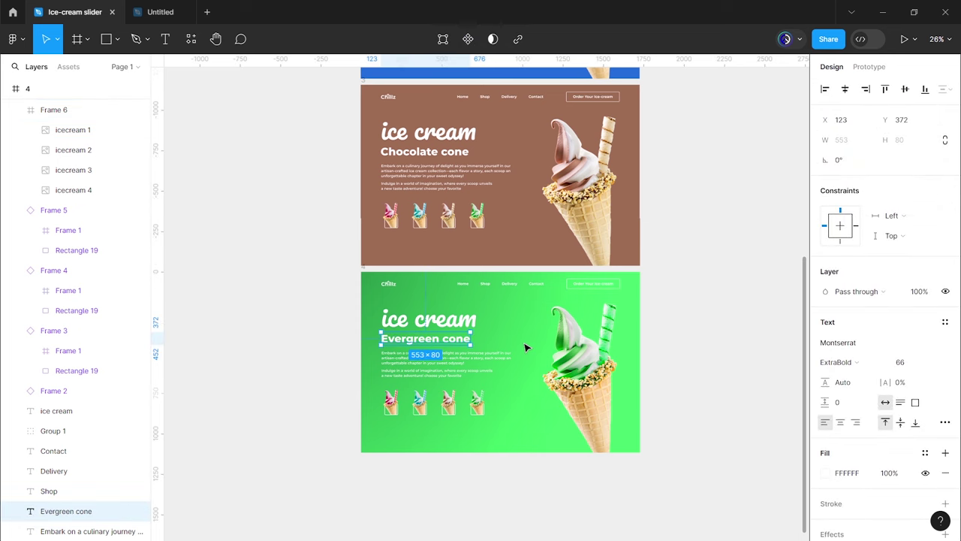
{"action": "left_click", "coordinate": [672, 333]}
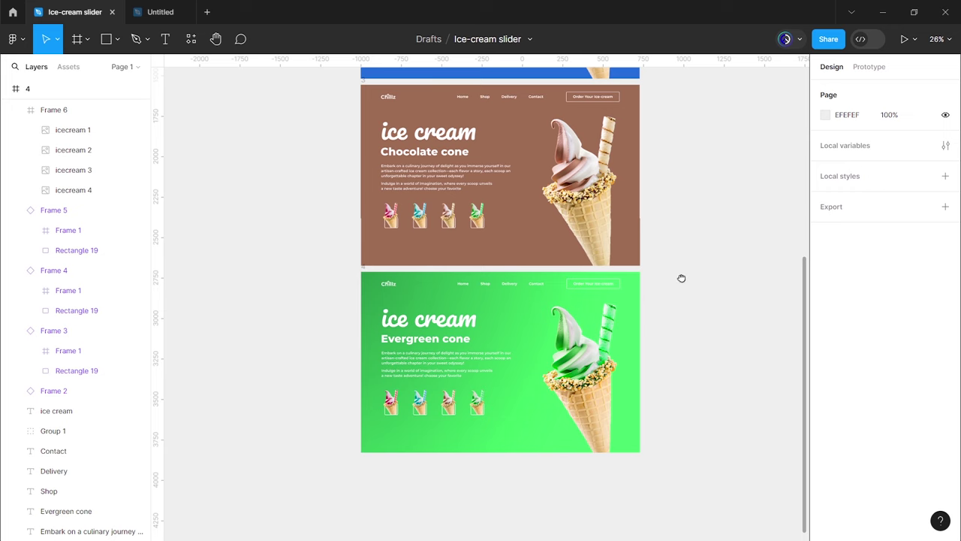
{"action": "scroll", "coordinate": [681, 277], "scroll_direction": "up", "scroll_amount": 3}
{"action": "scroll", "coordinate": [675, 352], "scroll_direction": "up", "scroll_amount": 2}
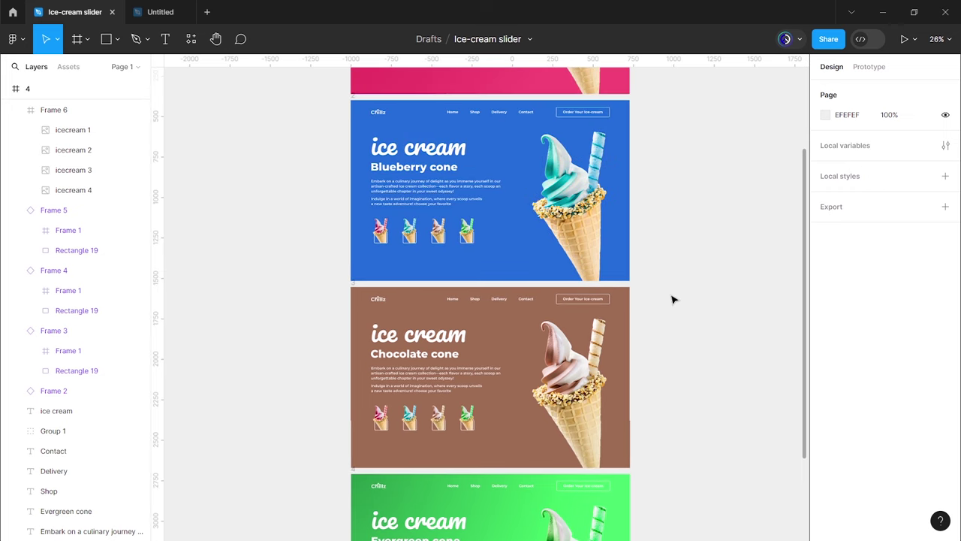
Step: Sample brown swatches into both radial gradient stops of the Chocolate frame 3
{"action": "left_click", "coordinate": [627, 373]}
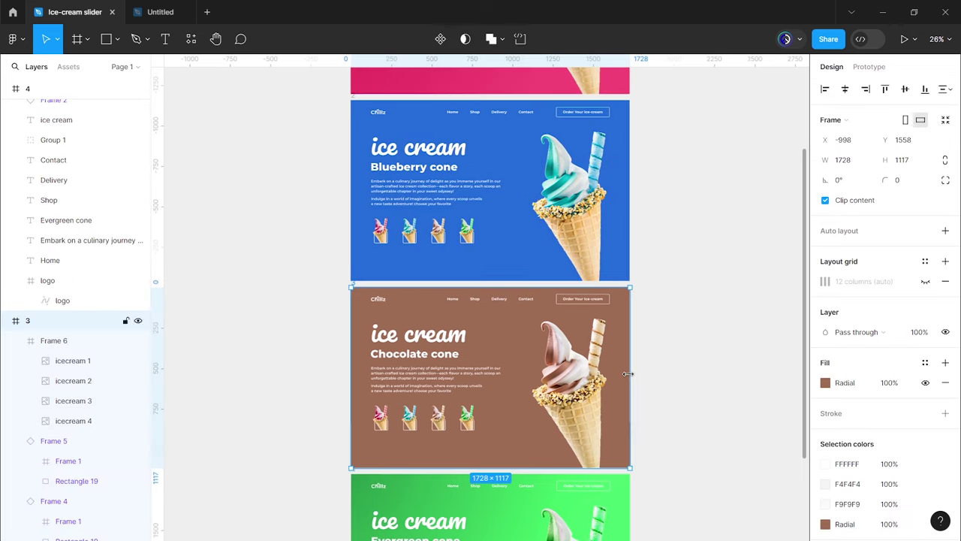
{"action": "left_click", "coordinate": [825, 383]}
{"action": "left_click", "coordinate": [799, 189]}
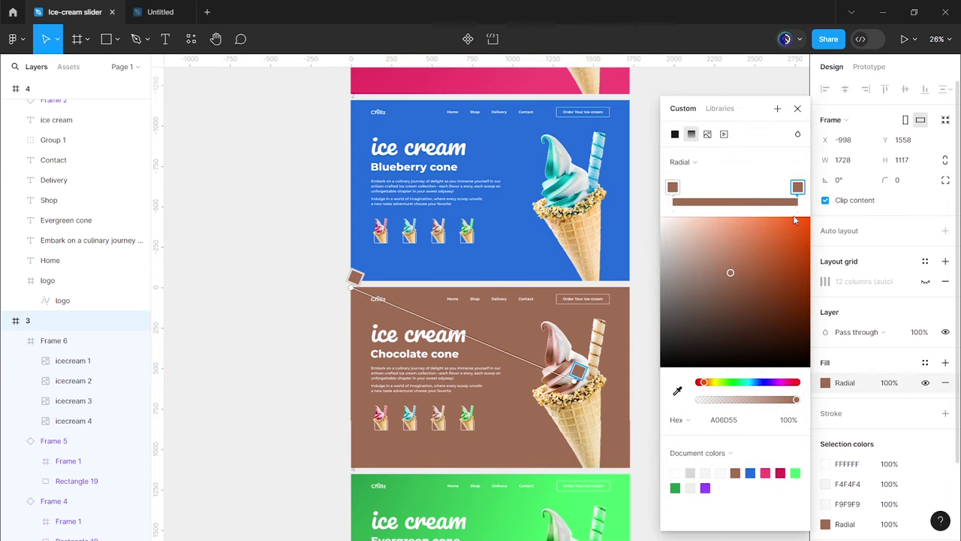
{"action": "left_click", "coordinate": [678, 389]}
{"action": "scroll", "coordinate": [508, 389], "scroll_direction": "up", "scroll_amount": 5}
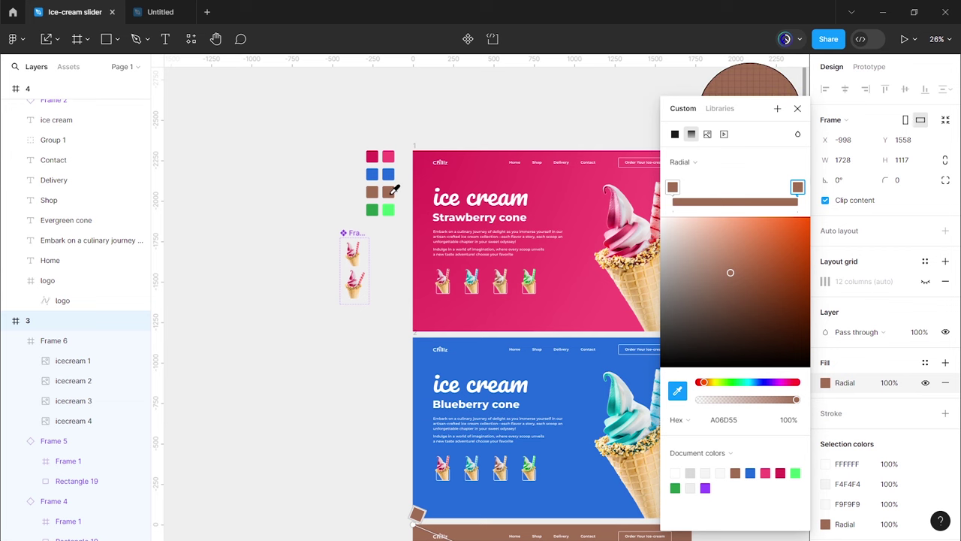
{"action": "left_click", "coordinate": [390, 193]}
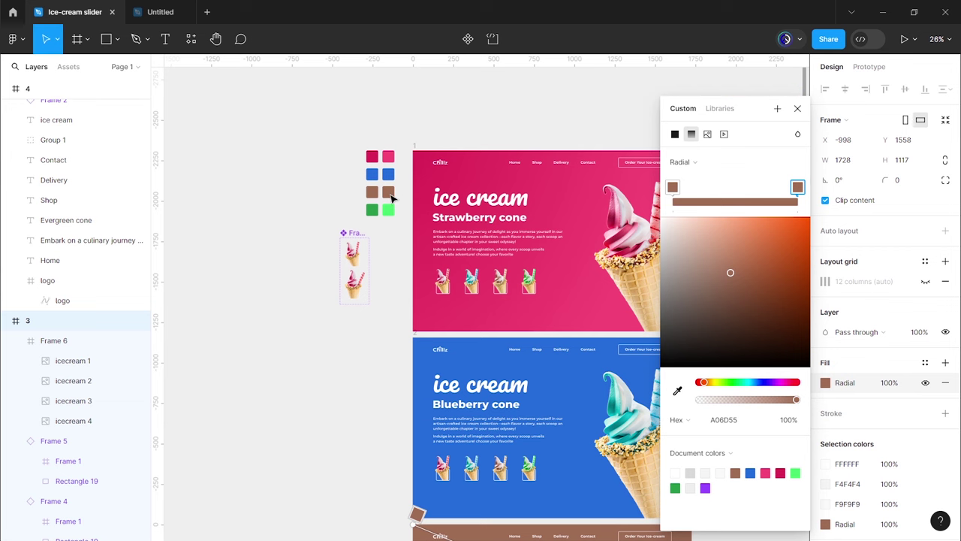
{"action": "left_click", "coordinate": [672, 187]}
{"action": "left_click", "coordinate": [677, 390]}
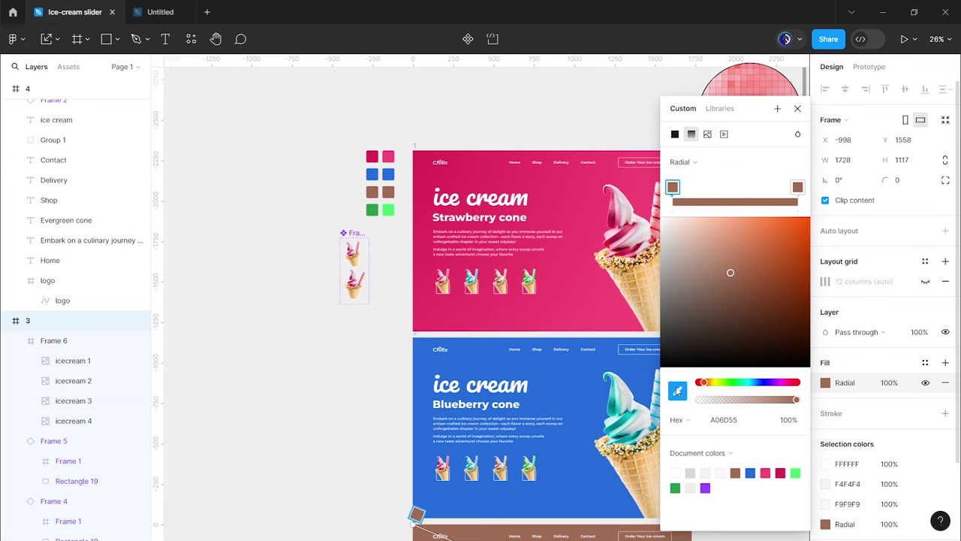
{"action": "left_click", "coordinate": [377, 192]}
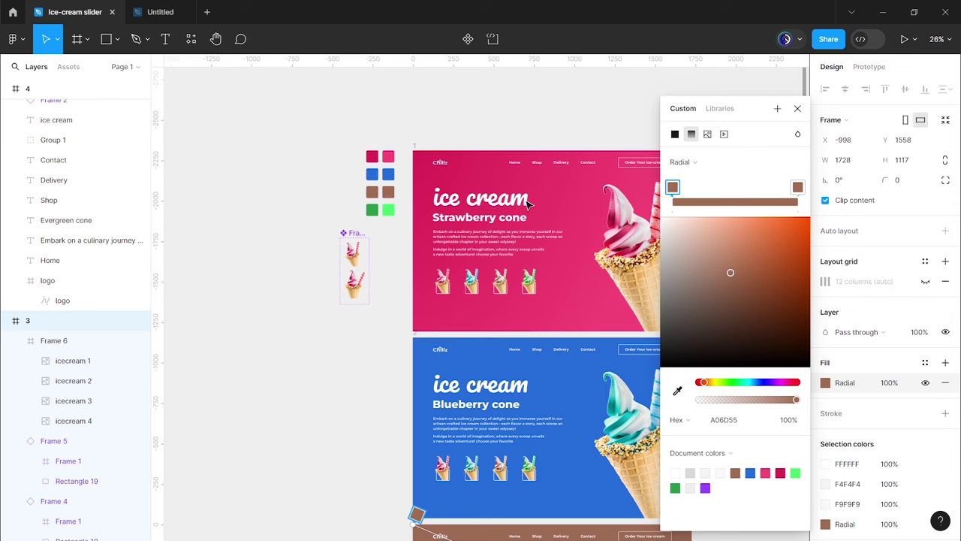
Step: Set frame 3's outer gradient stop to light pink E0BDB0
{"action": "left_click", "coordinate": [798, 187]}
{"action": "left_click", "coordinate": [746, 414]}
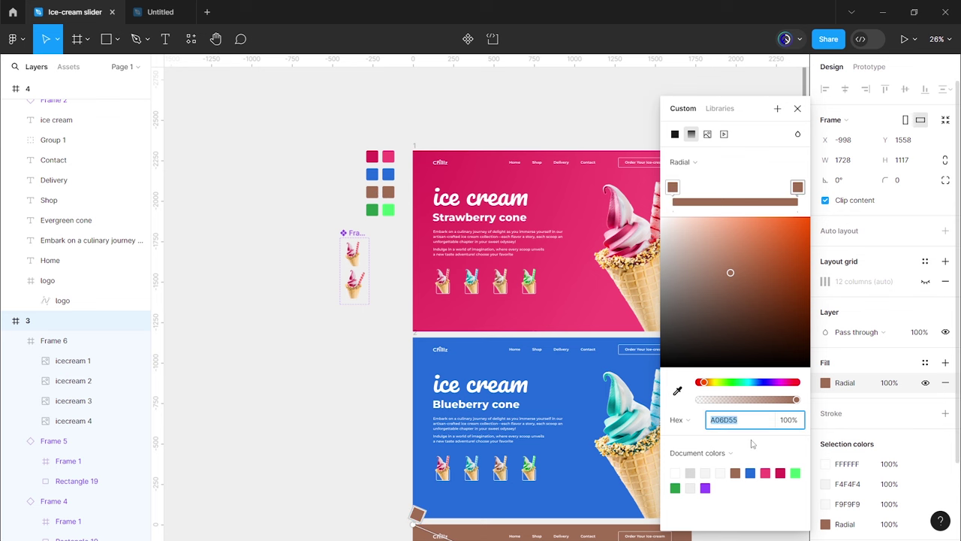
{"action": "type", "text": "E0BDB0"}
{"action": "key", "text": "Return"}
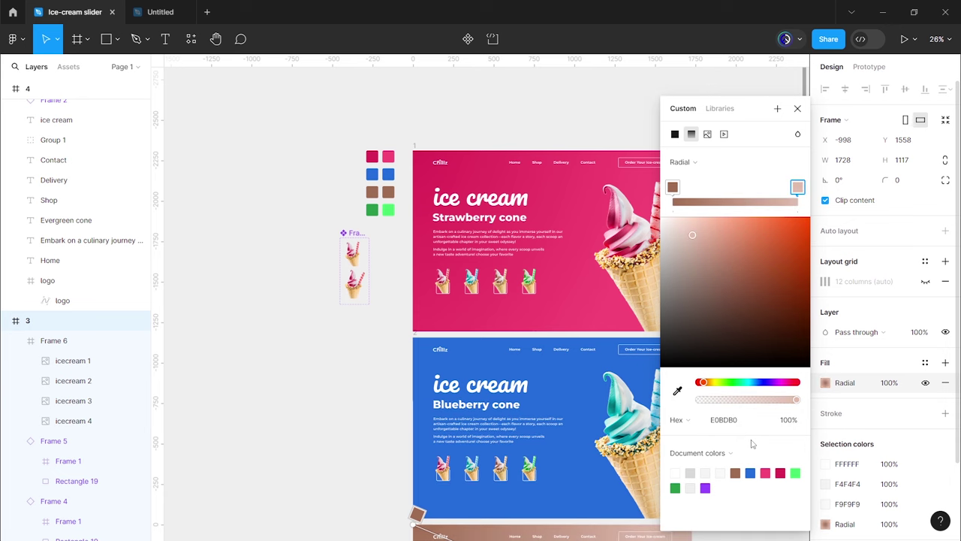
{"action": "scroll", "coordinate": [607, 364], "scroll_direction": "down", "scroll_amount": 5}
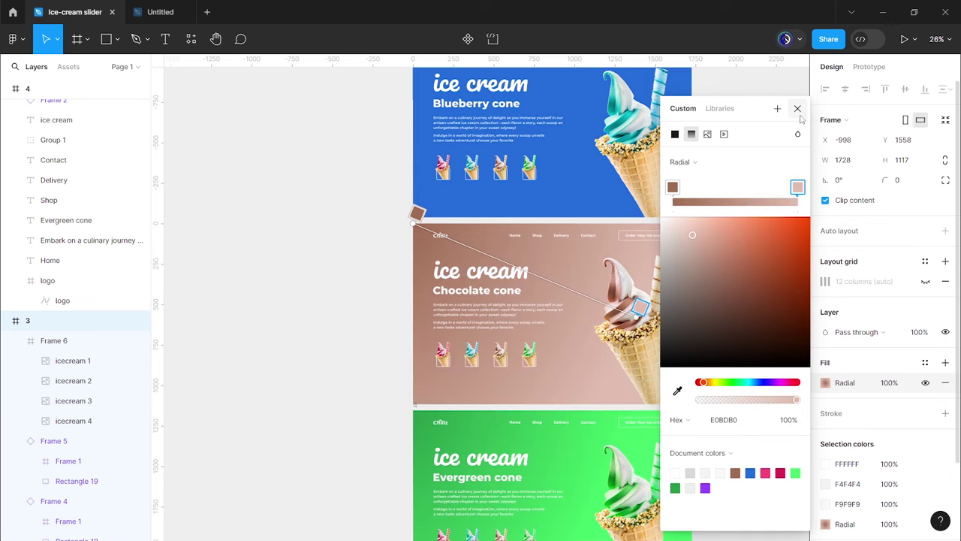
{"action": "left_click", "coordinate": [797, 108]}
{"action": "left_click", "coordinate": [792, 234]}
{"action": "left_click_drag", "start_coordinate": [740, 193], "coordinate": [690, 379]}
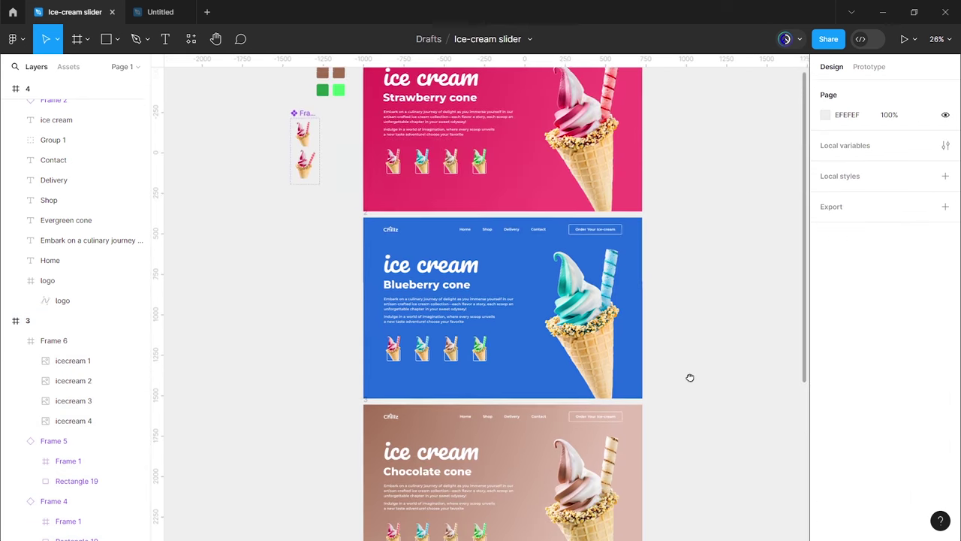
Step: Change the Blueberry frame 2's other radial gradient stop to lighter blue 478DF6
{"action": "left_click", "coordinate": [656, 344]}
{"action": "left_click", "coordinate": [825, 382]}
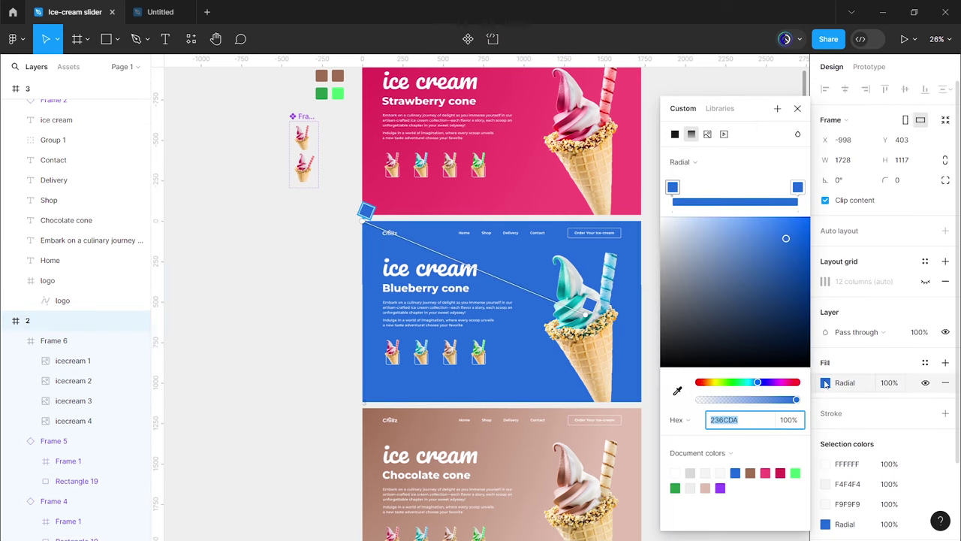
{"action": "left_click", "coordinate": [798, 188]}
{"action": "left_click", "coordinate": [762, 419]}
{"action": "type", "text": "47"}
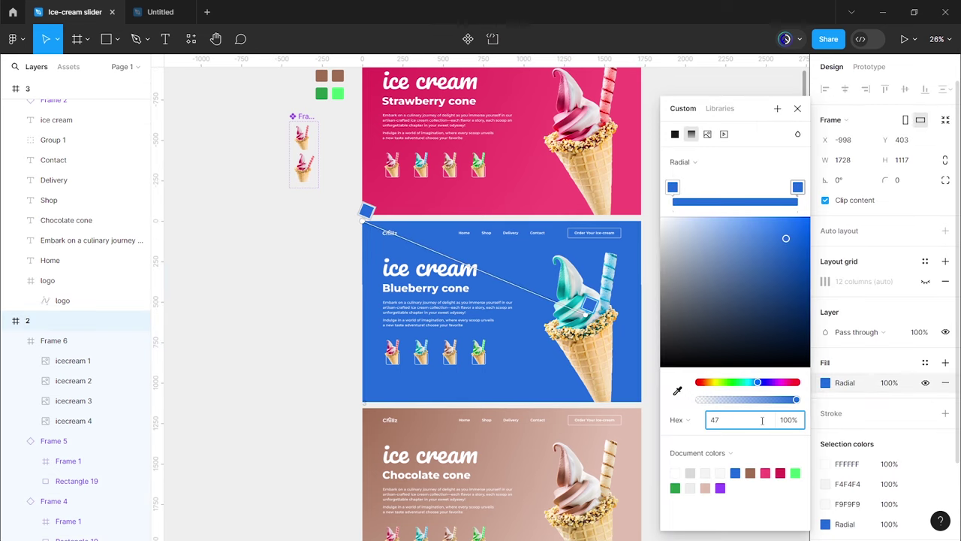
{"action": "type", "text": "8DF6"}
{"action": "key", "text": "Return"}
{"action": "left_click", "coordinate": [673, 188]}
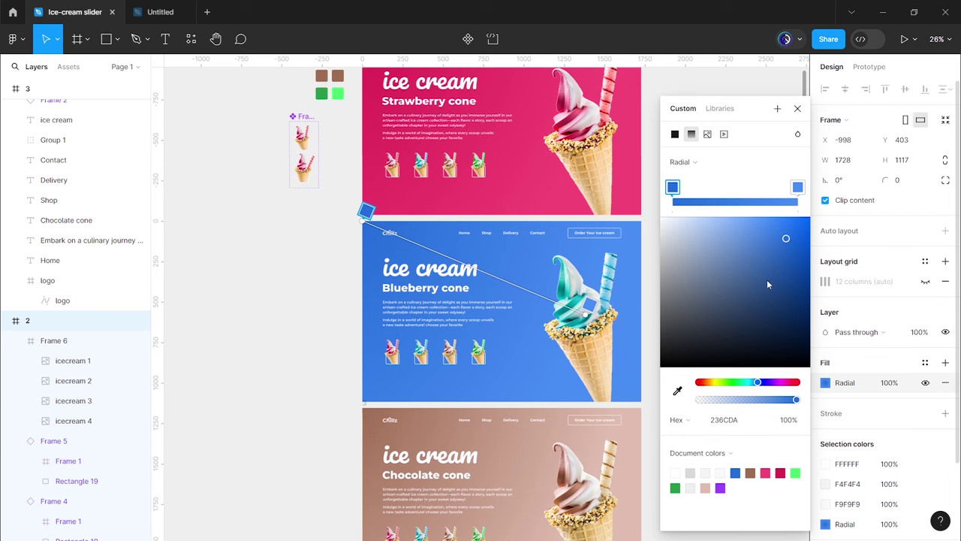
{"action": "left_click", "coordinate": [798, 108]}
{"action": "left_click", "coordinate": [708, 178]}
{"action": "left_click_drag", "start_coordinate": [706, 176], "coordinate": [702, 284]}
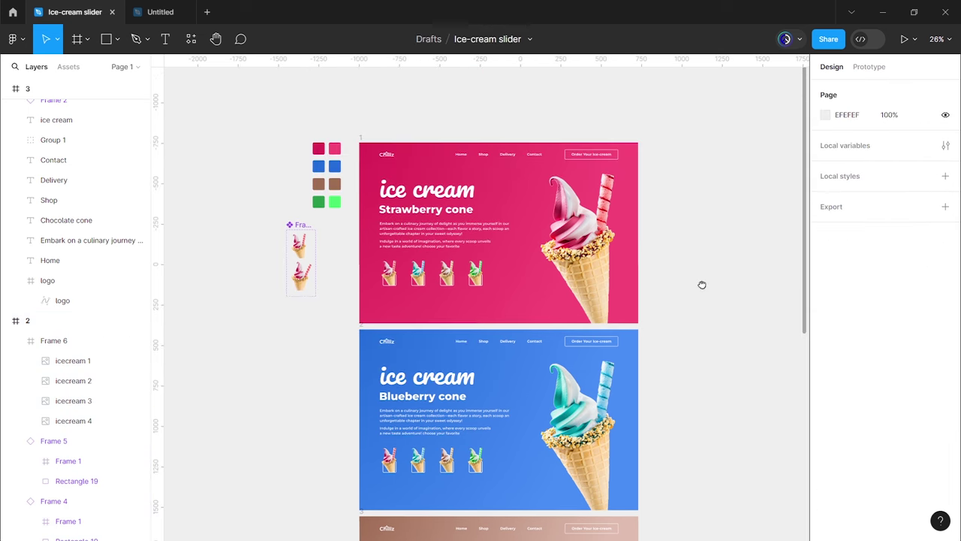
{"action": "scroll", "coordinate": [702, 285], "scroll_direction": "down", "scroll_amount": 2}
{"action": "scroll", "coordinate": [702, 189], "scroll_direction": "down", "scroll_amount": 2}
{"action": "scroll", "coordinate": [693, 371], "scroll_direction": "down", "scroll_amount": 5}
Step: Select the Strawberry frame 1 and switch the right panel to Prototype mode
{"action": "scroll", "coordinate": [701, 113], "scroll_direction": "up", "scroll_amount": 1}
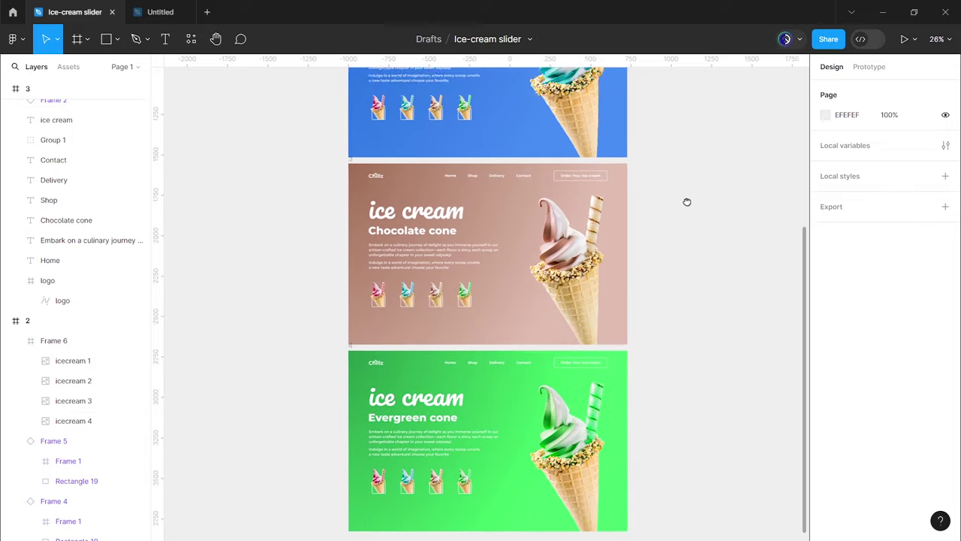
{"action": "left_click_drag", "start_coordinate": [687, 202], "coordinate": [712, 491]}
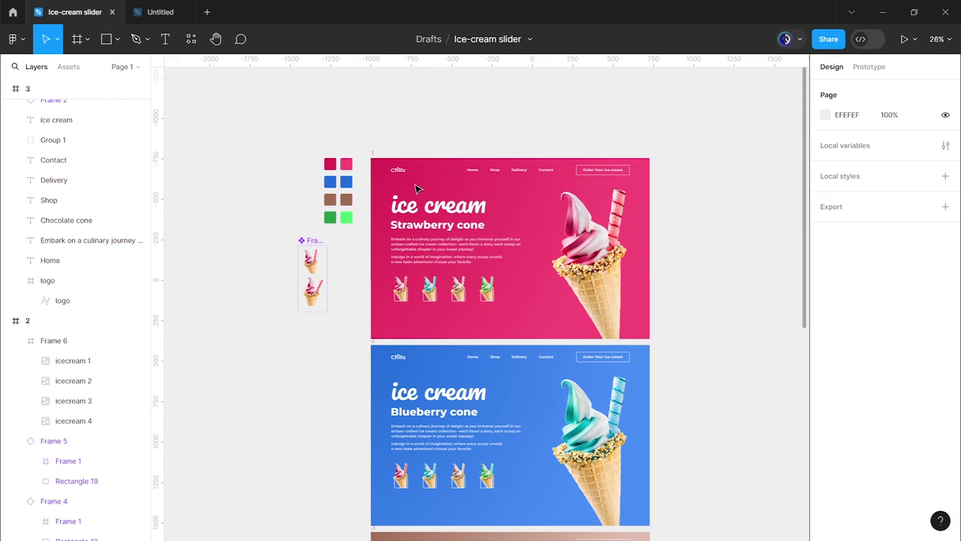
{"action": "left_click", "coordinate": [377, 164]}
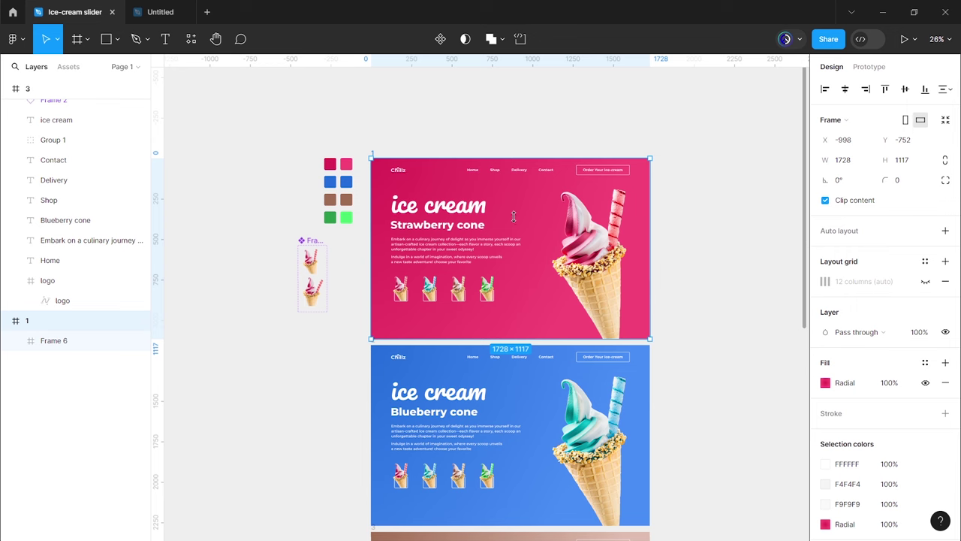
{"action": "left_click", "coordinate": [869, 67]}
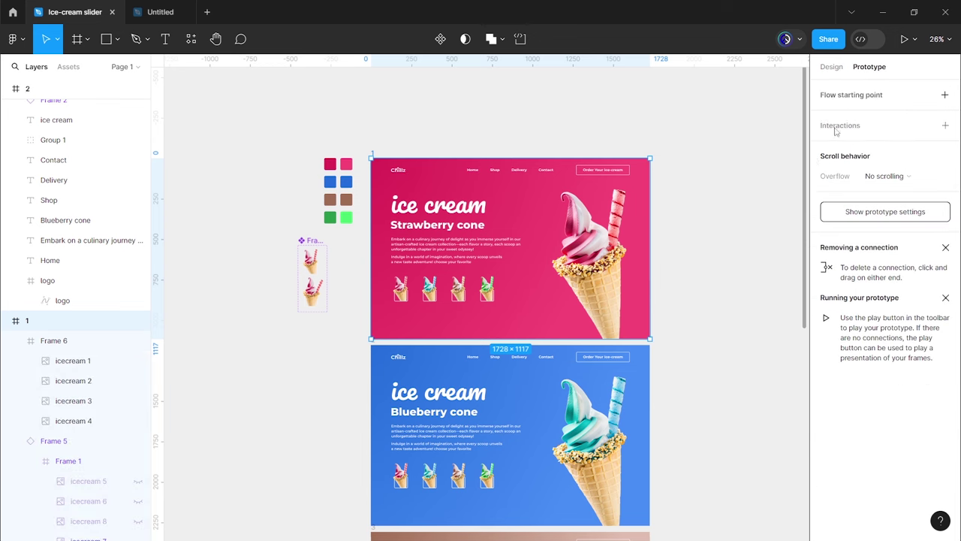
{"action": "left_click", "coordinate": [687, 269]}
{"action": "scroll", "coordinate": [495, 323], "scroll_direction": "up", "scroll_amount": 2}
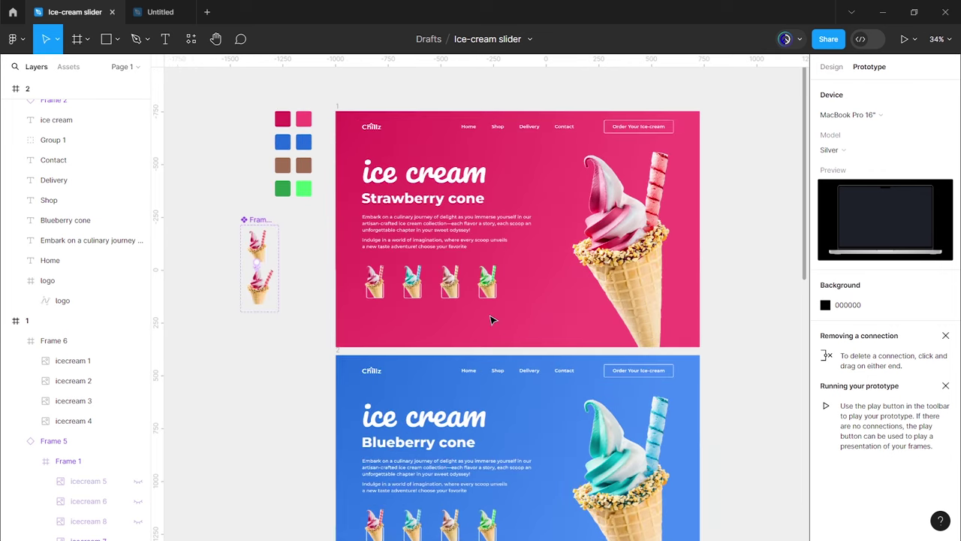
{"action": "scroll", "coordinate": [492, 320], "scroll_direction": "up", "scroll_amount": 2}
{"action": "scroll", "coordinate": [496, 327], "scroll_direction": "up", "scroll_amount": 1}
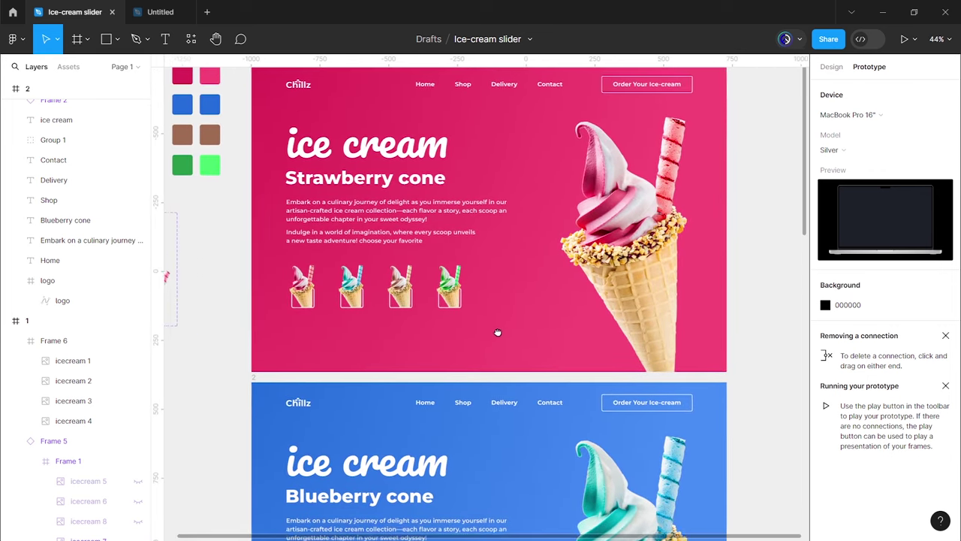
Step: Delete the loose colour swatch squares and select the Strawberry frame's blueberry thumbnail
{"action": "left_click_drag", "start_coordinate": [497, 332], "coordinate": [547, 370]}
{"action": "left_click_drag", "start_coordinate": [210, 90], "coordinate": [281, 221]}
{"action": "key", "text": "Delete"}
{"action": "left_click_drag", "start_coordinate": [225, 281], "coordinate": [229, 134]}
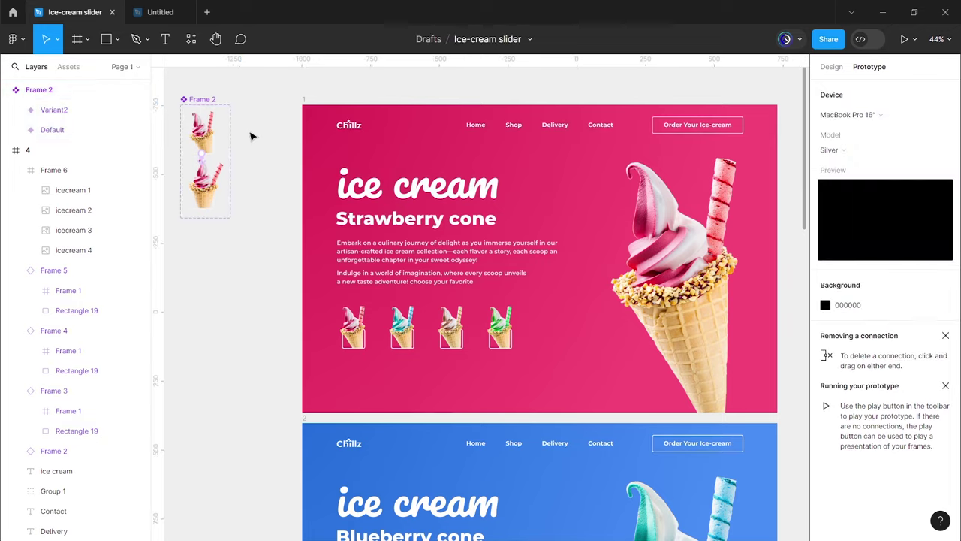
{"action": "scroll", "coordinate": [316, 197], "scroll_direction": "right", "scroll_amount": 2}
{"action": "scroll", "coordinate": [315, 196], "scroll_direction": "down", "scroll_amount": 1}
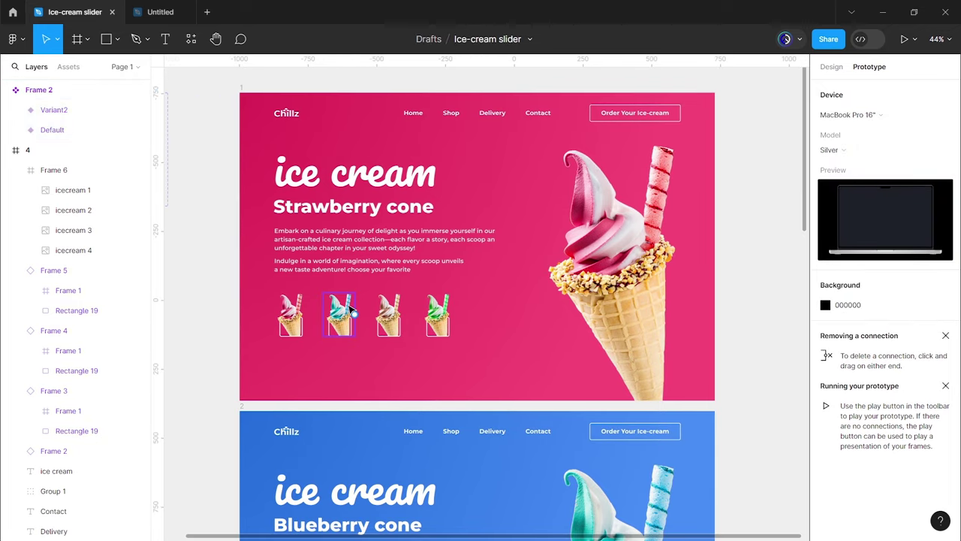
{"action": "left_click", "coordinate": [350, 312]}
Step: Link the blueberry thumbnail to frame 2 with Smart animate, Gentle easing, 1200ms
{"action": "mouse_move", "coordinate": [340, 338]}
{"action": "left_mouse_down"}
{"action": "mouse_move", "coordinate": [365, 390]}
{"action": "mouse_move", "coordinate": [438, 419]}
{"action": "mouse_move", "coordinate": [549, 211]}
{"action": "left_mouse_up"}
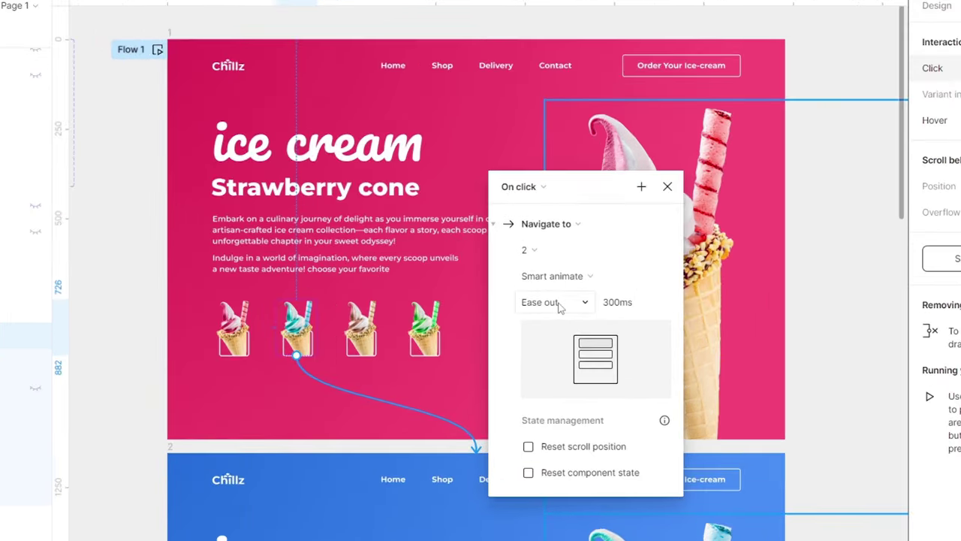
{"action": "left_click", "coordinate": [558, 303]}
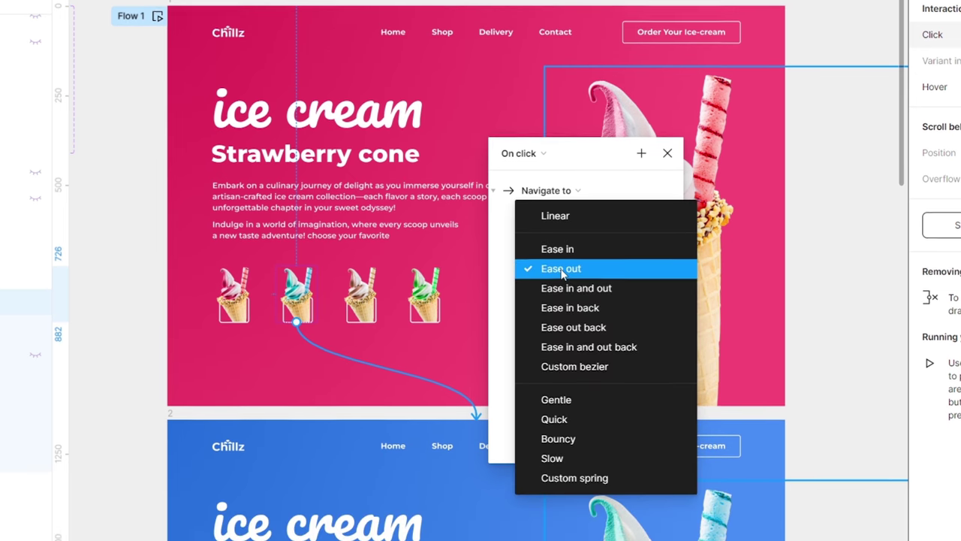
{"action": "left_click", "coordinate": [563, 359]}
{"action": "left_click", "coordinate": [633, 236]}
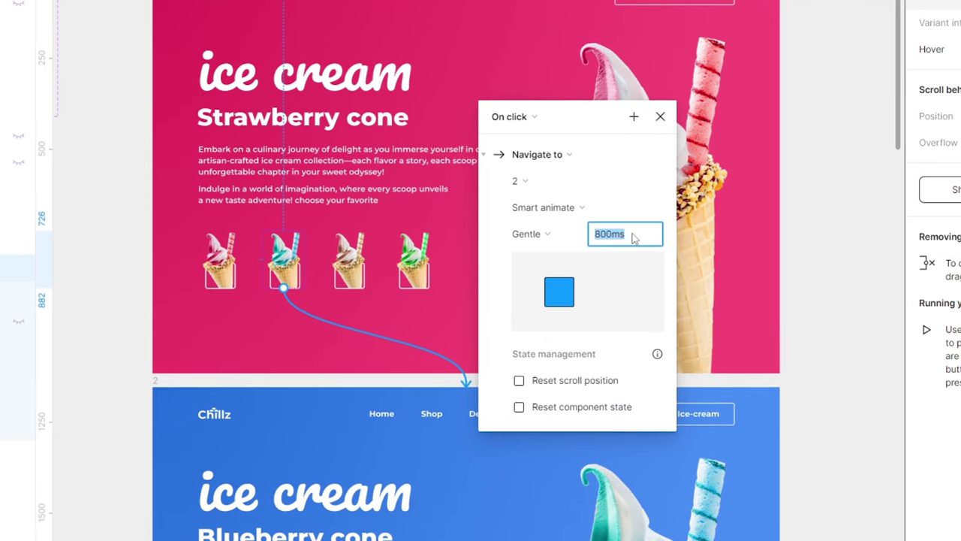
{"action": "type", "text": "1200"}
{"action": "key", "text": "Return"}
{"action": "key", "text": "Escape"}
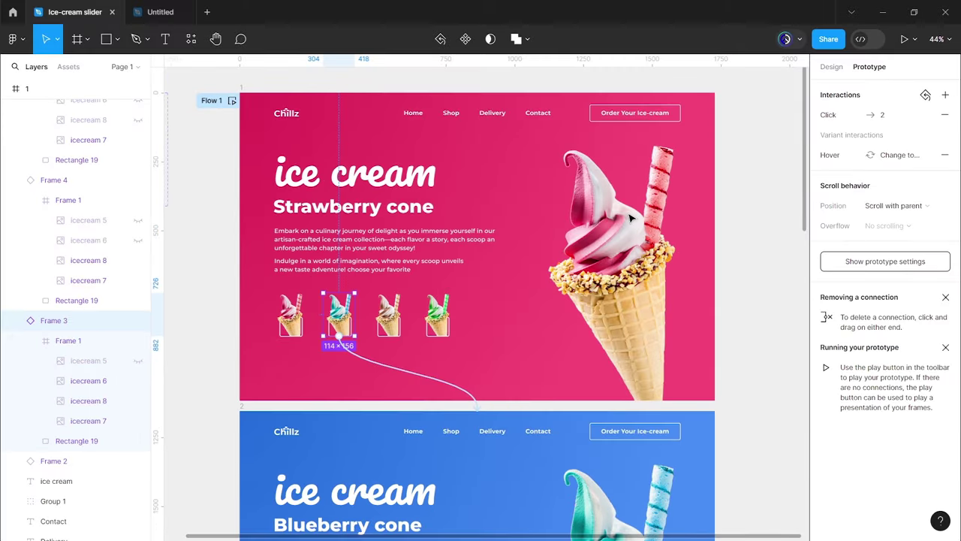
Step: Preview the prototype, testing the blueberry thumbnail transition, then return to the editor
{"action": "left_click", "coordinate": [904, 39]}
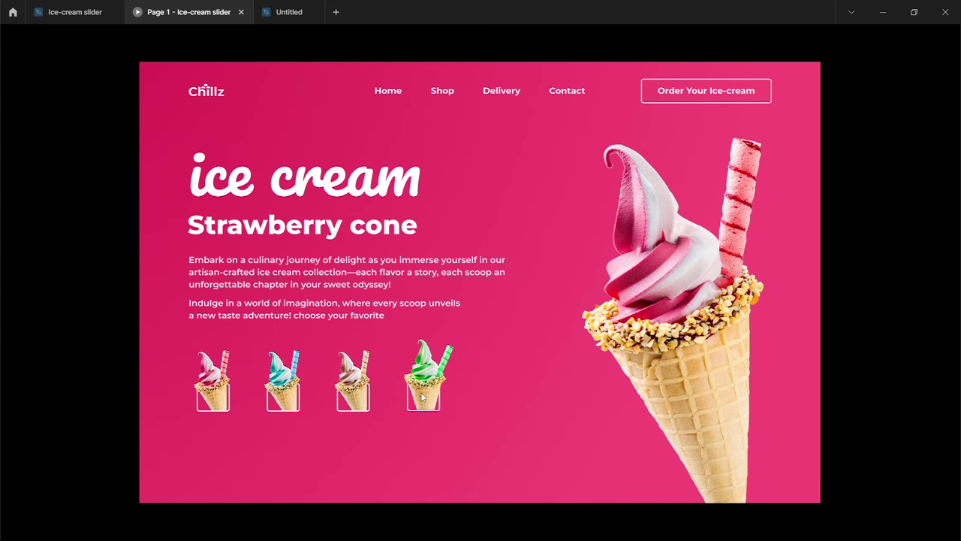
{"action": "left_click", "coordinate": [290, 396]}
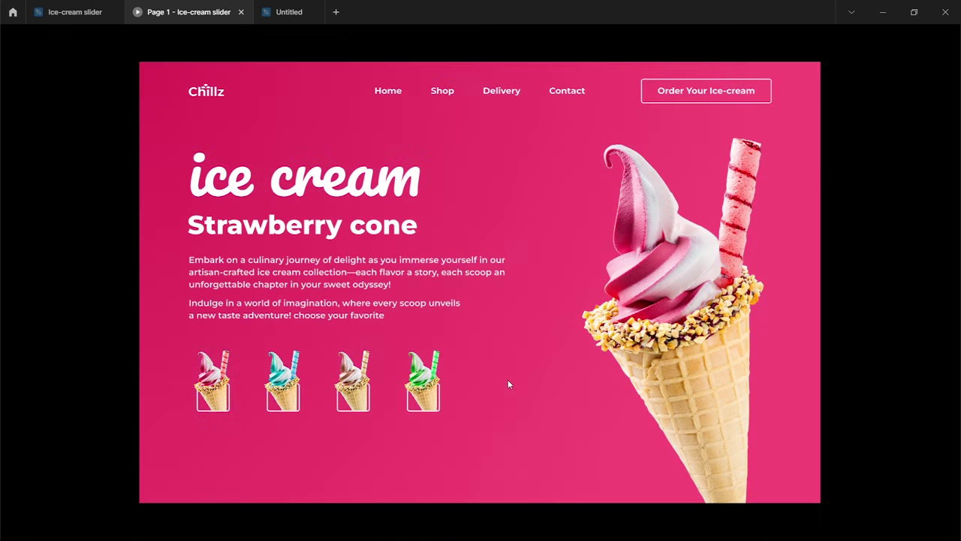
{"action": "left_click", "coordinate": [289, 394]}
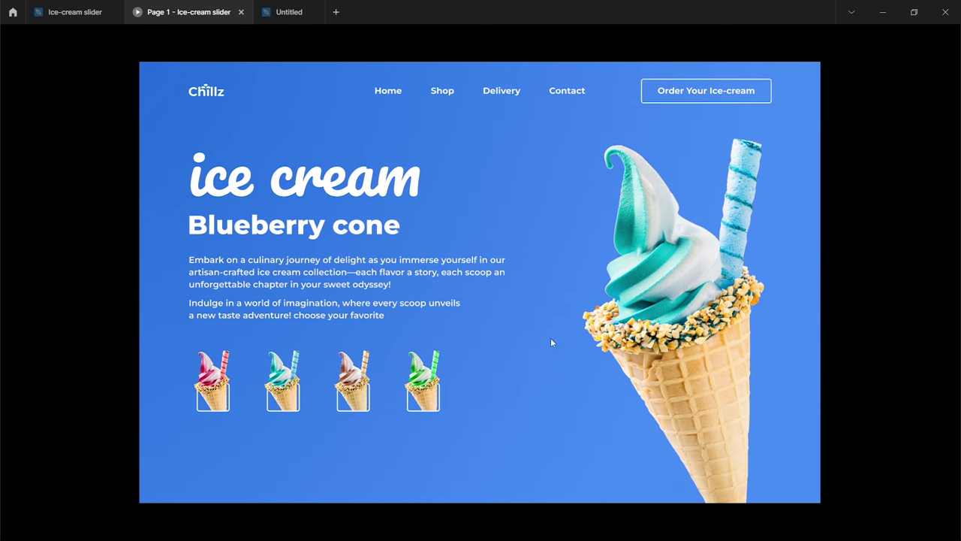
{"action": "left_click", "coordinate": [76, 12]}
Step: Link the Blueberry frame's chocolate thumbnail to the Chocolate frame 3 on click
{"action": "scroll", "coordinate": [748, 353], "scroll_direction": "down", "scroll_amount": 1}
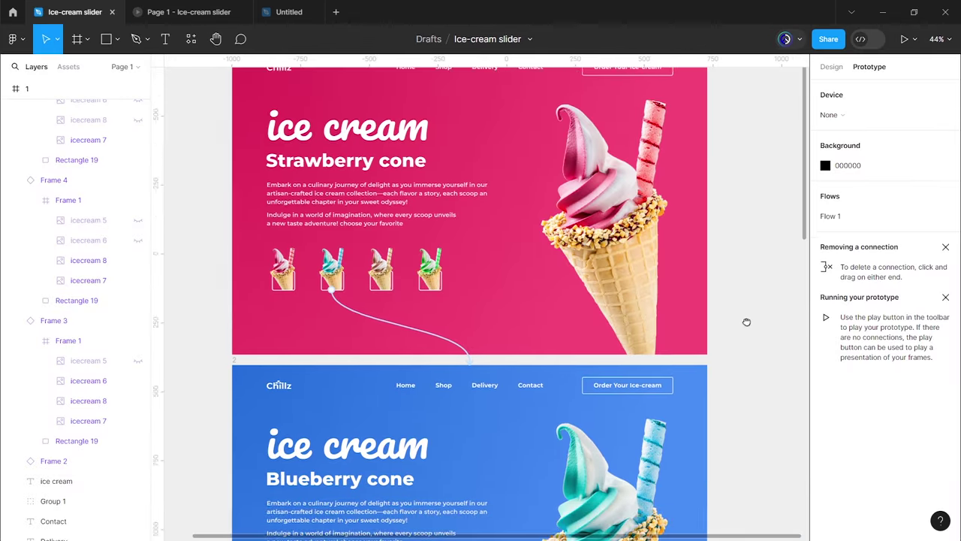
{"action": "scroll", "coordinate": [744, 322], "scroll_direction": "down", "scroll_amount": 2}
{"action": "scroll", "coordinate": [749, 212], "scroll_direction": "down", "scroll_amount": 3}
{"action": "scroll", "coordinate": [747, 155], "scroll_direction": "down", "scroll_amount": 2}
{"action": "scroll", "coordinate": [747, 155], "scroll_direction": "right", "scroll_amount": 2}
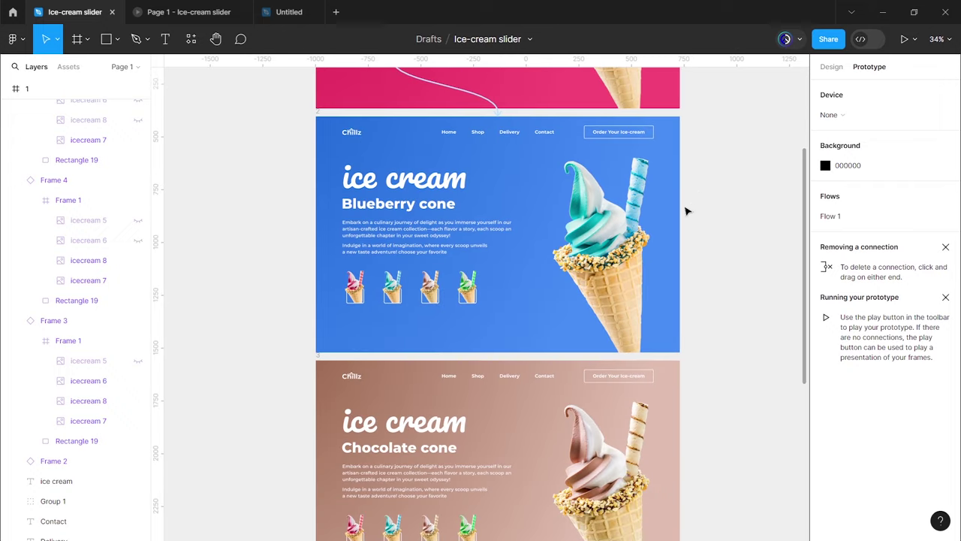
{"action": "left_click", "coordinate": [430, 304]}
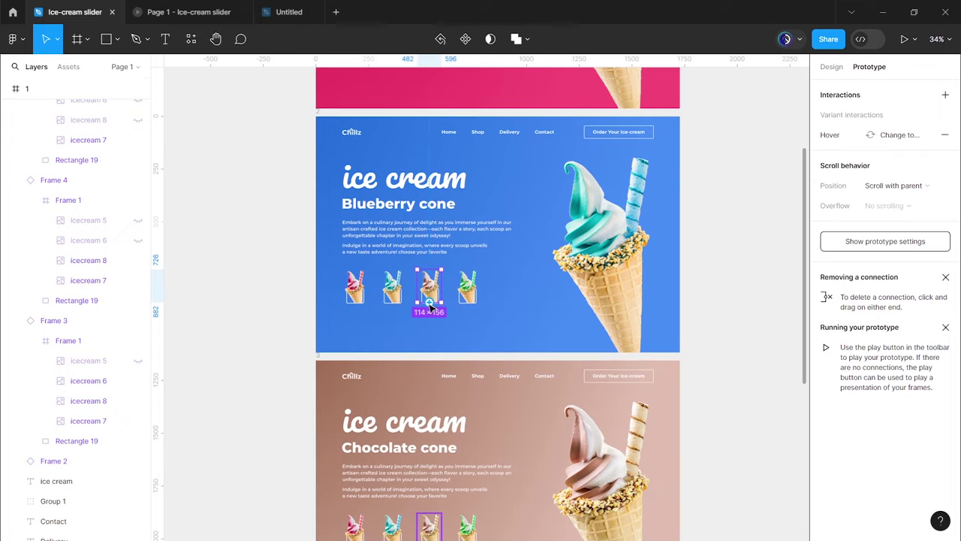
{"action": "left_click_drag", "start_coordinate": [430, 304], "coordinate": [500, 411]}
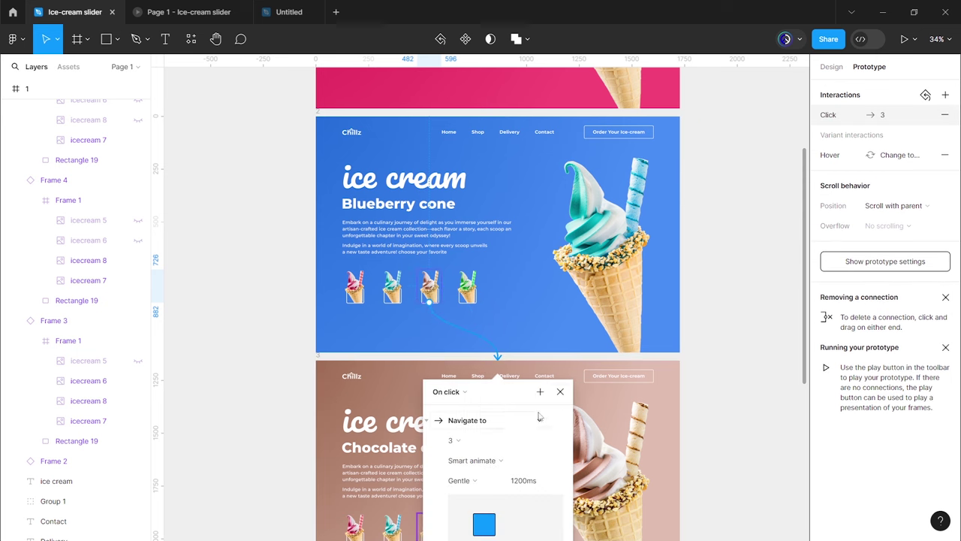
{"action": "left_click", "coordinate": [560, 391]}
Step: Test the blueberry and chocolate thumbnail transitions in the running prototype, then return to the editor
{"action": "scroll", "coordinate": [711, 353], "scroll_direction": "down", "scroll_amount": 1}
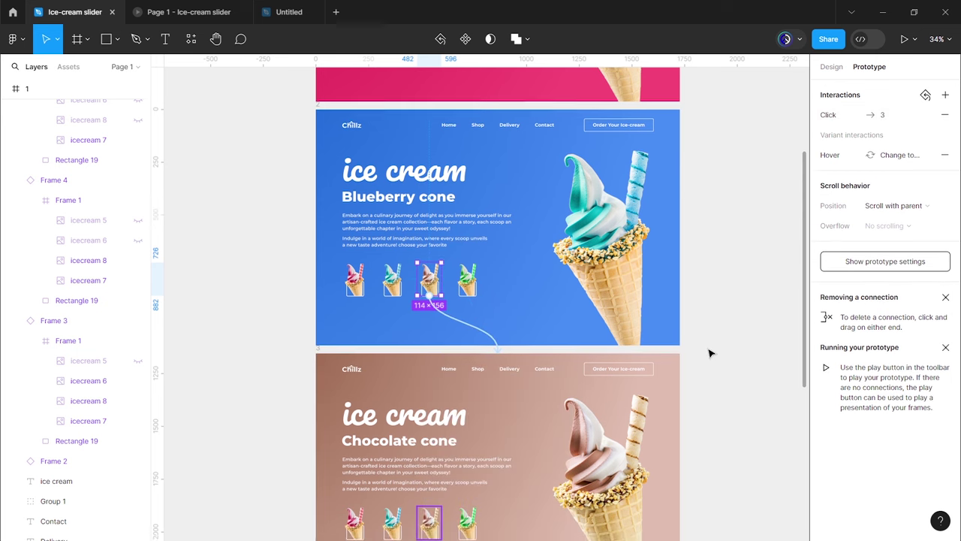
{"action": "scroll", "coordinate": [711, 353], "scroll_direction": "down", "scroll_amount": 3}
{"action": "scroll", "coordinate": [710, 353], "scroll_direction": "down", "scroll_amount": 1}
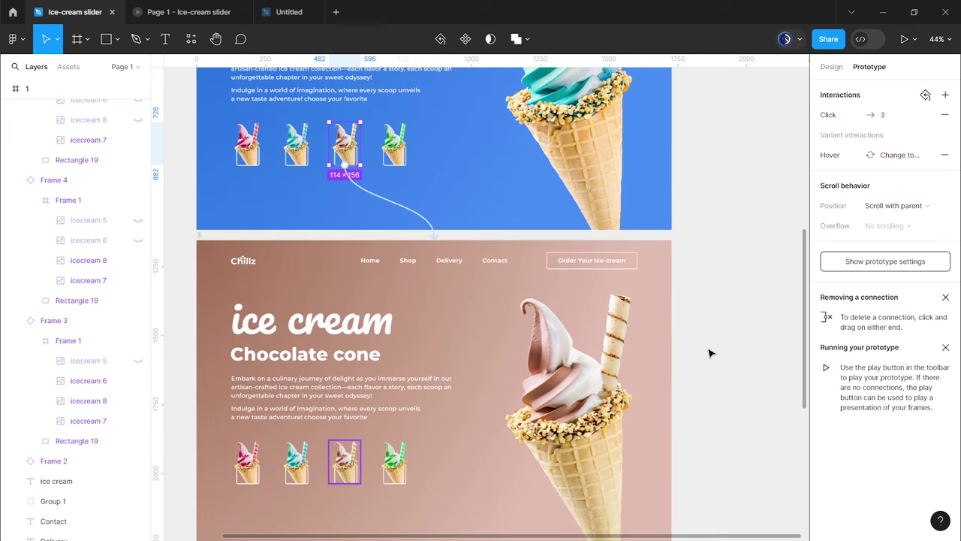
{"action": "scroll", "coordinate": [731, 350], "scroll_direction": "up", "scroll_amount": 3, "text": "ctrl"}
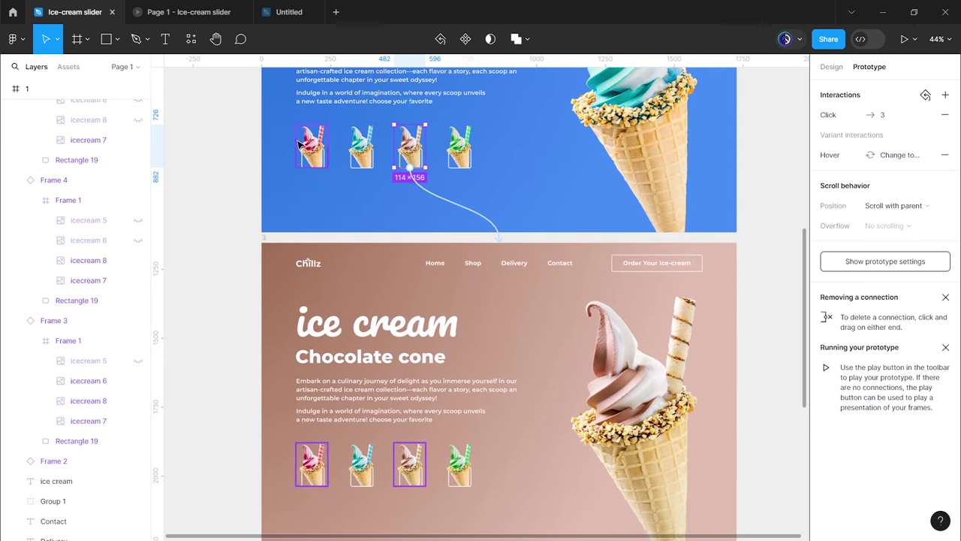
{"action": "left_click", "coordinate": [180, 13]}
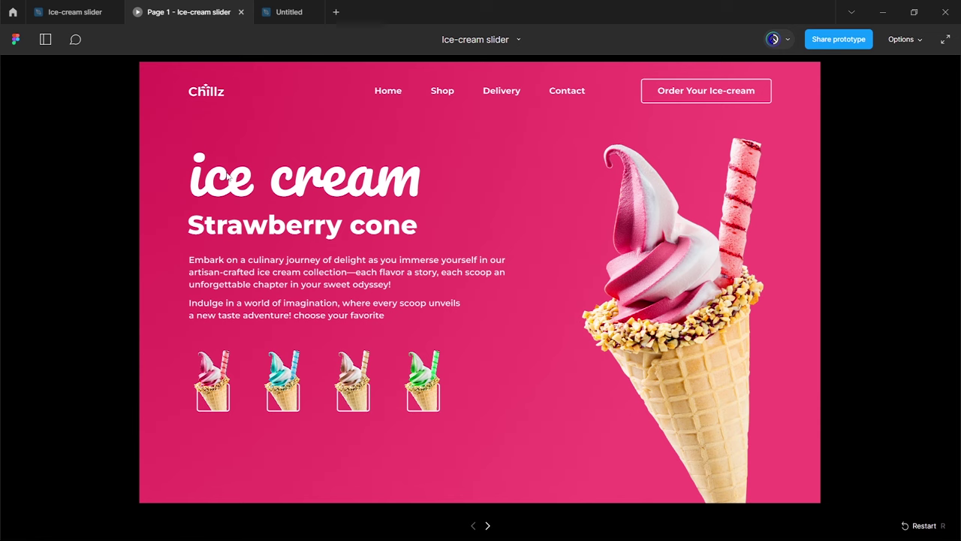
{"action": "left_click", "coordinate": [292, 398]}
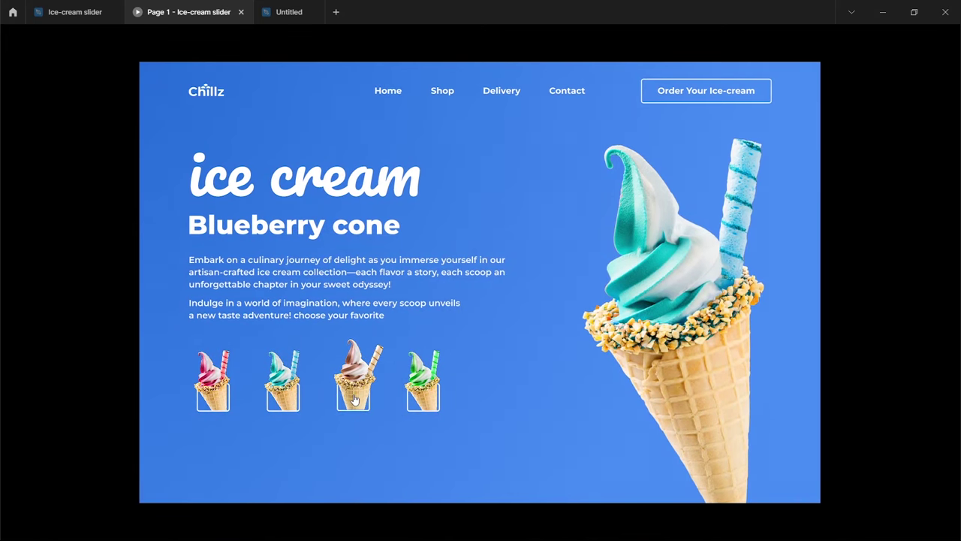
{"action": "left_click", "coordinate": [356, 399]}
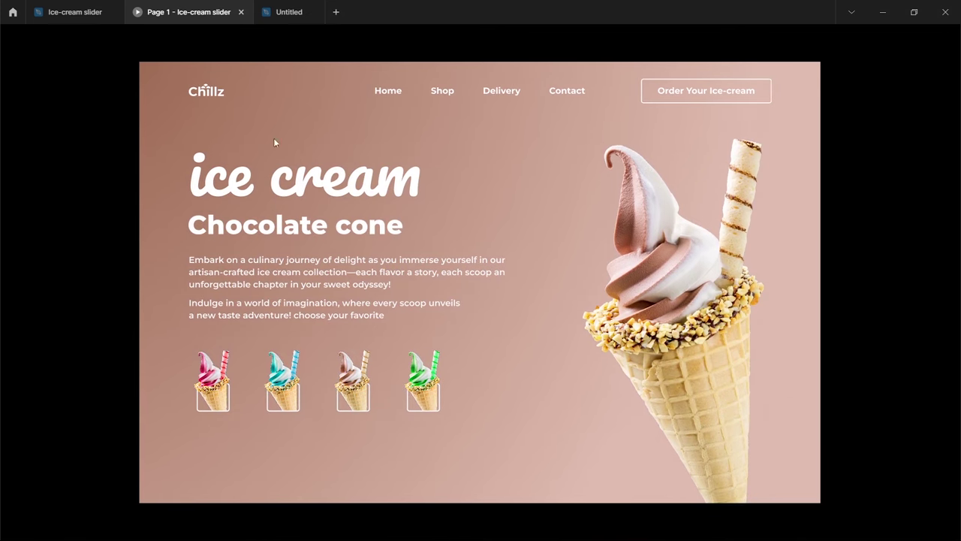
{"action": "left_click", "coordinate": [75, 12]}
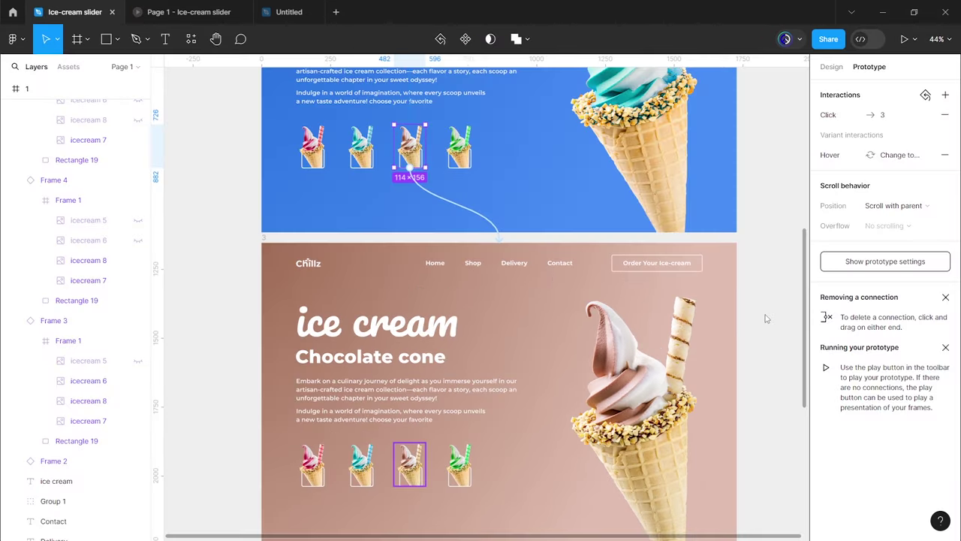
Step: Link the Chocolate cone frame's green thumbnail to the Evergreen cone frame 4
{"action": "scroll", "coordinate": [766, 318], "scroll_direction": "down", "scroll_amount": 2}
{"action": "scroll", "coordinate": [765, 318], "scroll_direction": "down", "scroll_amount": 1}
{"action": "scroll", "coordinate": [766, 318], "scroll_direction": "down", "scroll_amount": 3}
{"action": "scroll", "coordinate": [767, 320], "scroll_direction": "up", "scroll_amount": 1}
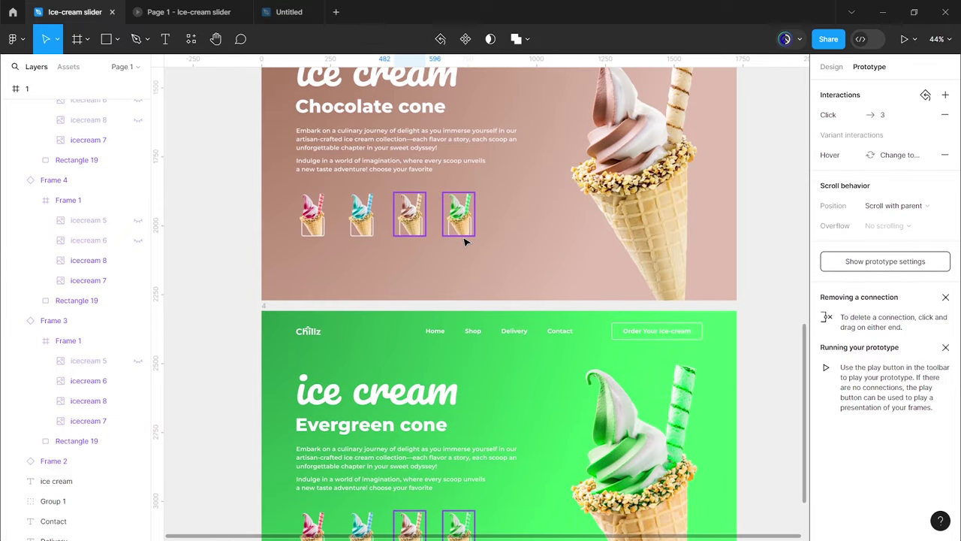
{"action": "left_click", "coordinate": [465, 241]}
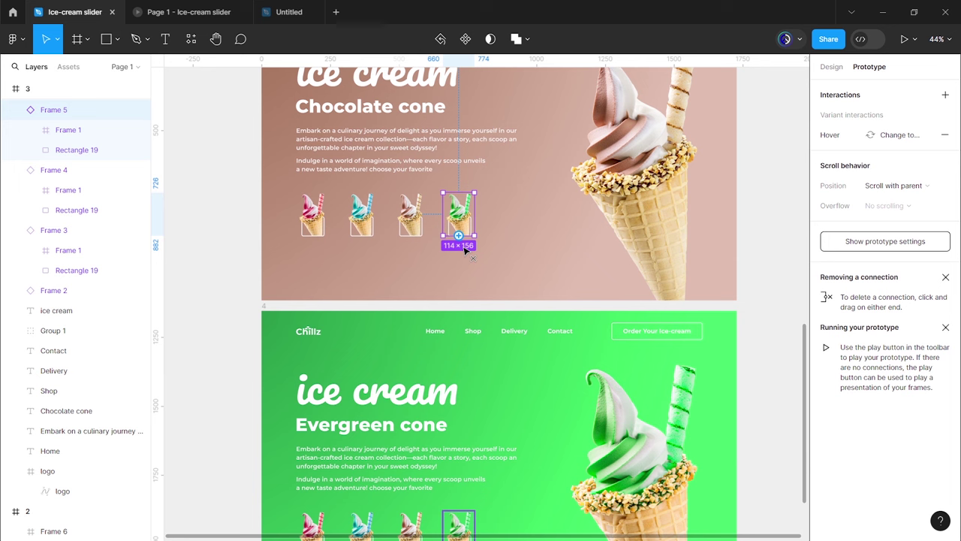
{"action": "left_click_drag", "start_coordinate": [459, 235], "coordinate": [515, 317]}
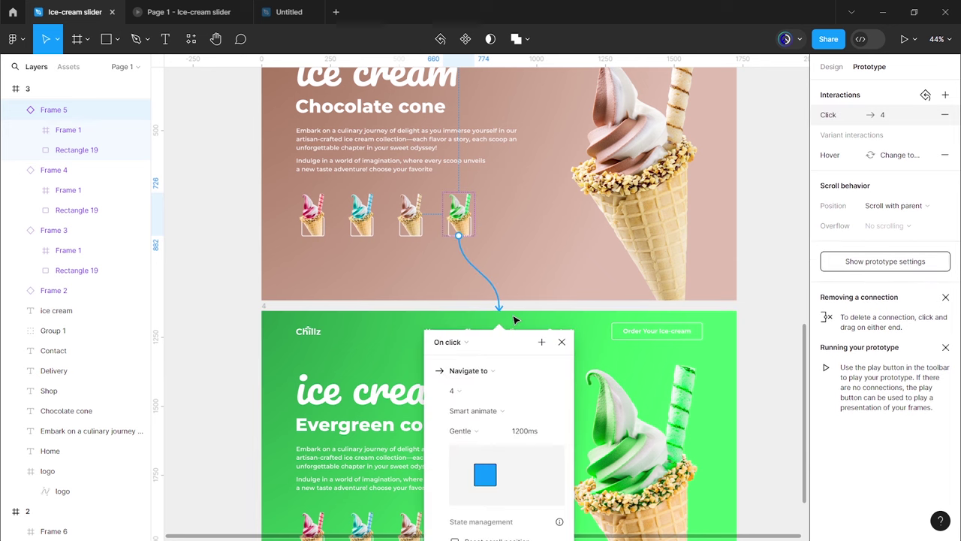
{"action": "left_click", "coordinate": [566, 345]}
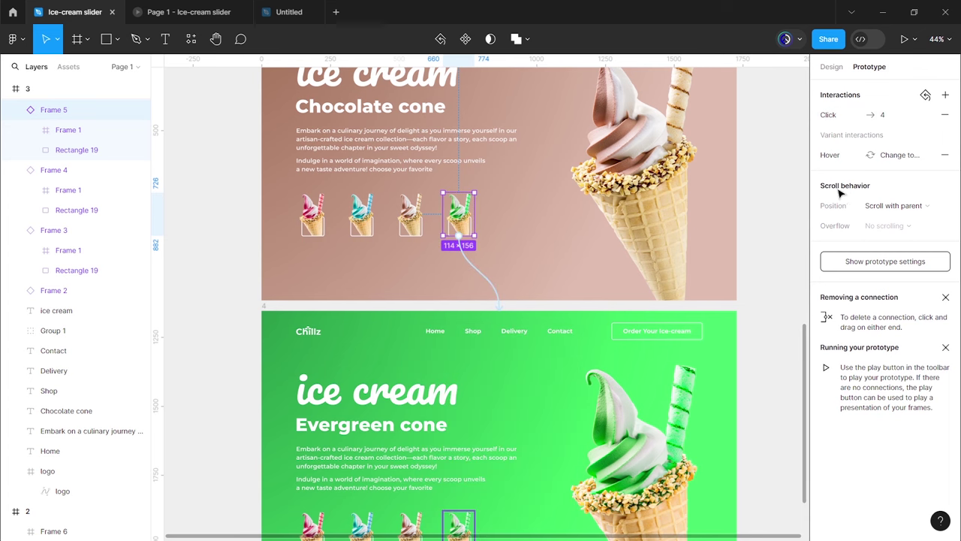
Step: Present the prototype and click through the blueberry, chocolate and green thumbnails
{"action": "left_click", "coordinate": [905, 39]}
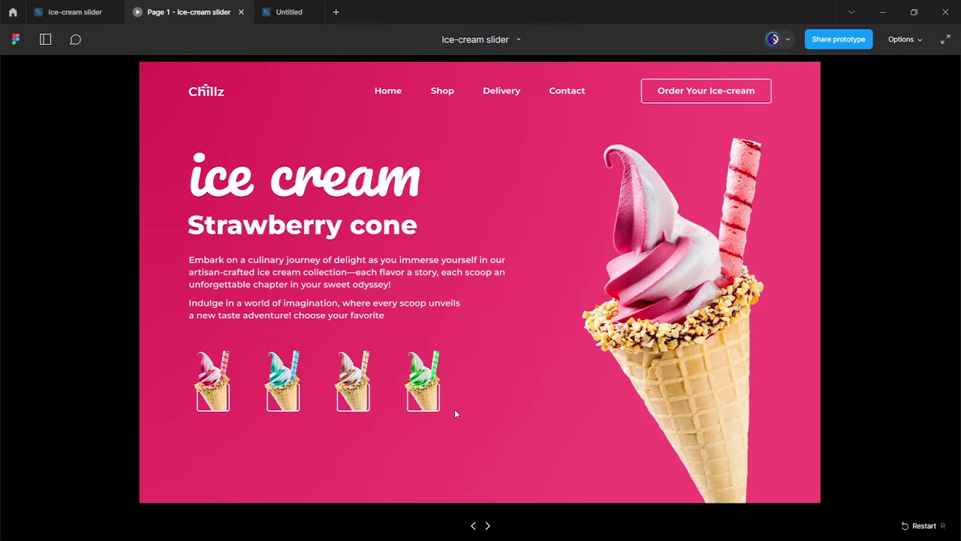
{"action": "left_click", "coordinate": [288, 411]}
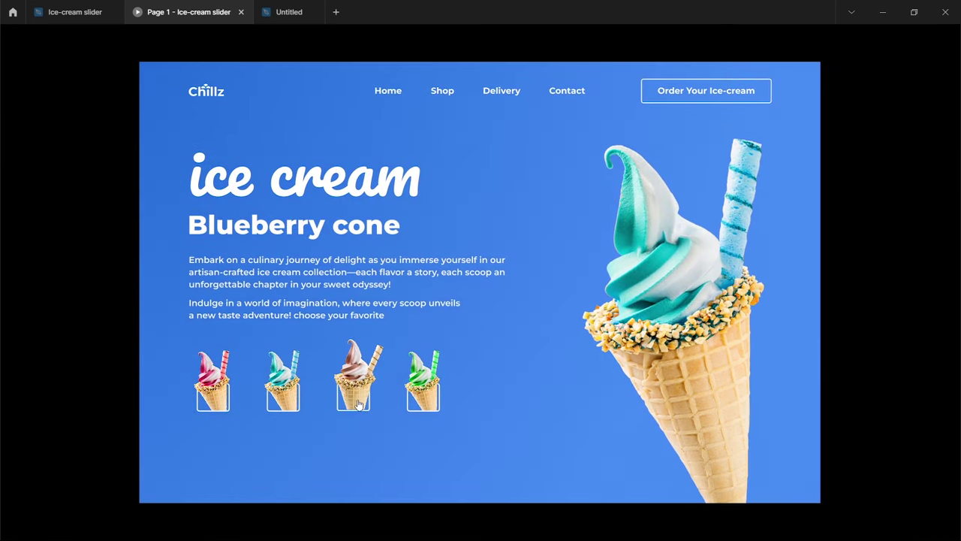
{"action": "left_click", "coordinate": [359, 404]}
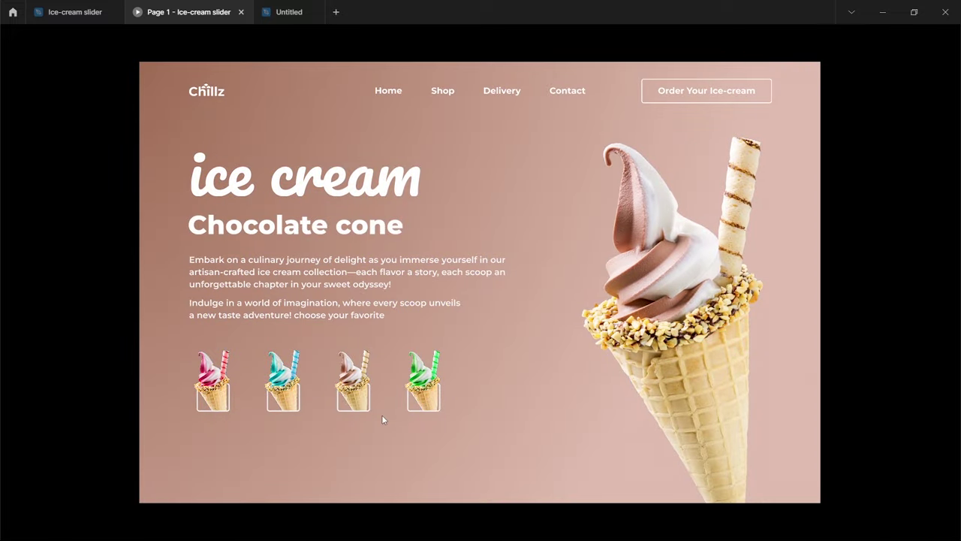
{"action": "left_click", "coordinate": [423, 404]}
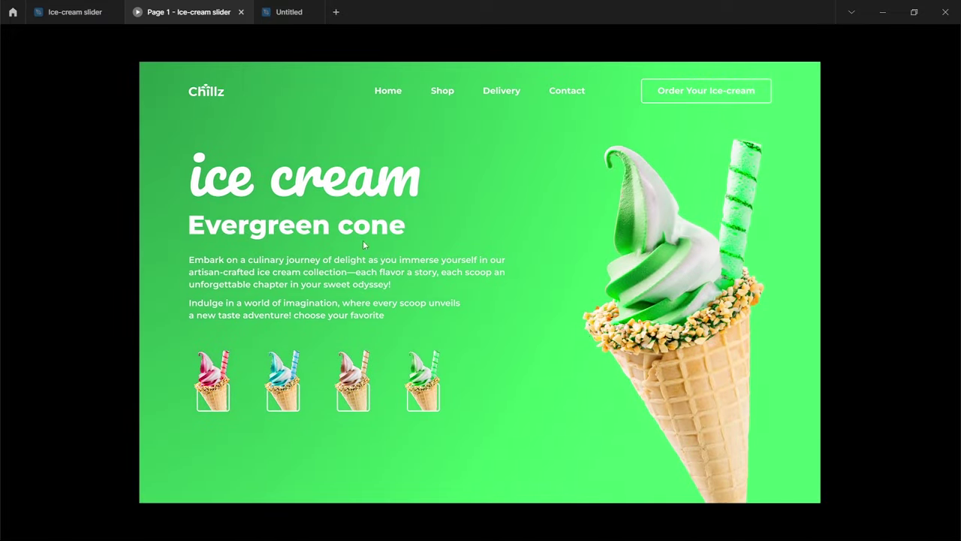
{"action": "left_click", "coordinate": [75, 12]}
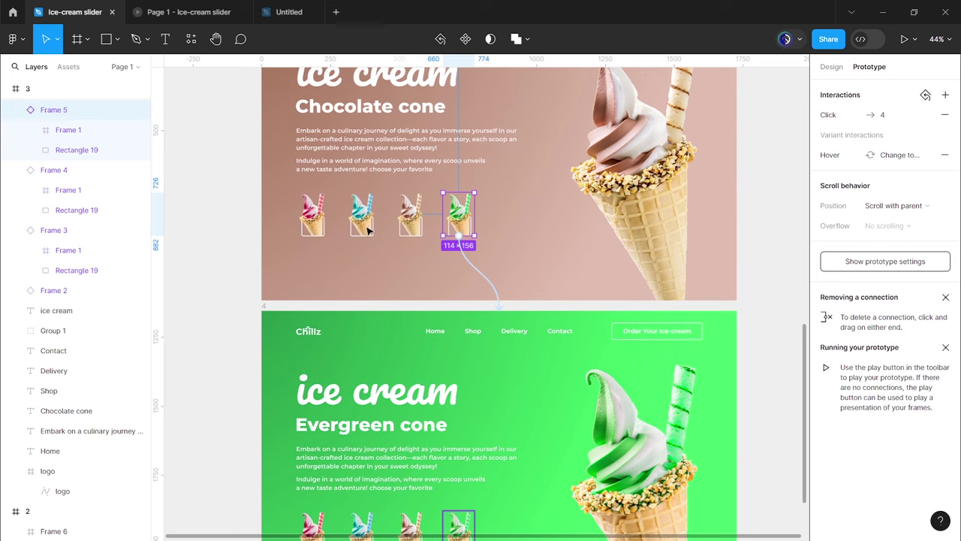
Step: Link the Evergreen frame's first thumbnail back to the Strawberry cone frame 1
{"action": "left_click", "coordinate": [751, 338]}
{"action": "scroll", "coordinate": [532, 247], "scroll_direction": "down", "scroll_amount": 5}
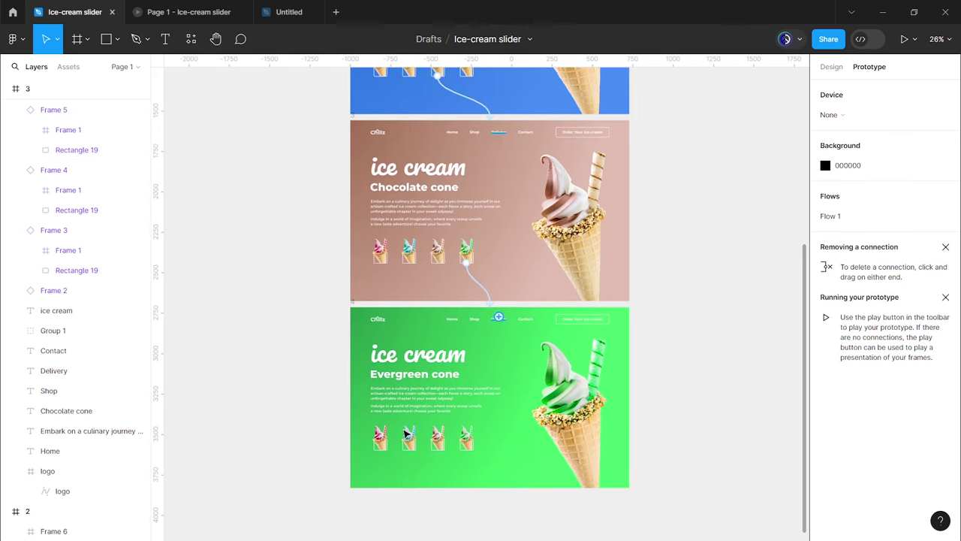
{"action": "left_click", "coordinate": [383, 441]}
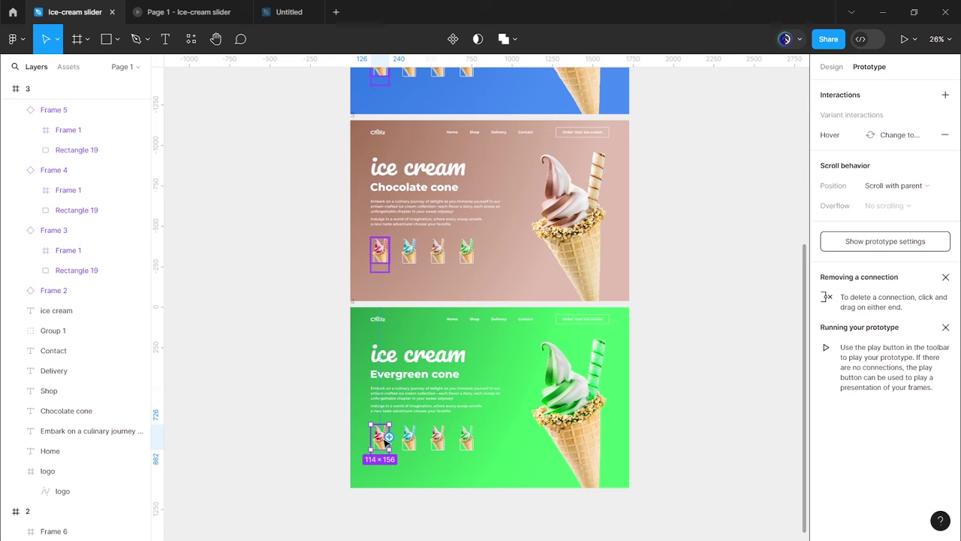
{"action": "scroll", "coordinate": [383, 442], "scroll_direction": "down", "scroll_amount": 2}
{"action": "scroll", "coordinate": [385, 442], "scroll_direction": "down", "scroll_amount": 1}
{"action": "scroll", "coordinate": [383, 441], "scroll_direction": "down", "scroll_amount": 1}
{"action": "scroll", "coordinate": [381, 447], "scroll_direction": "down", "scroll_amount": 1}
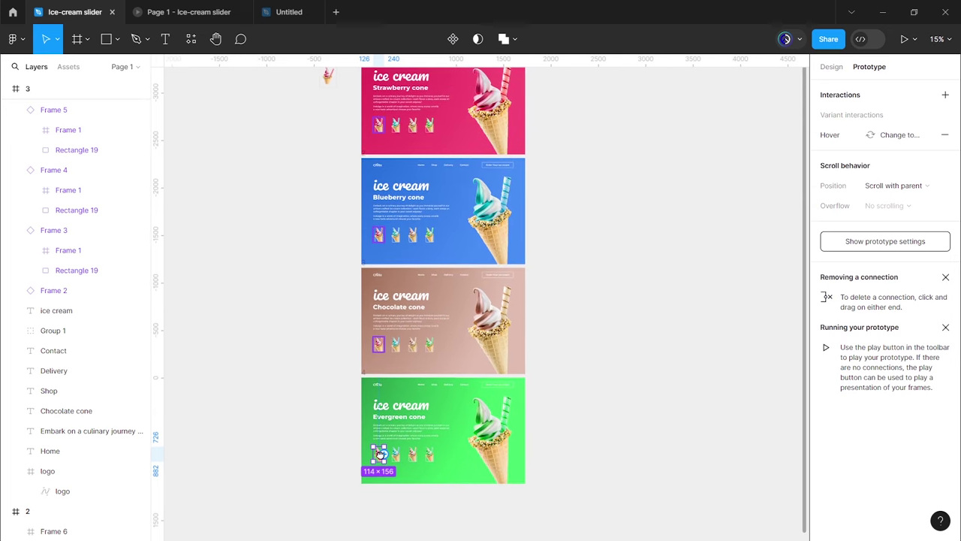
{"action": "left_click_drag", "start_coordinate": [381, 443], "coordinate": [408, 129]}
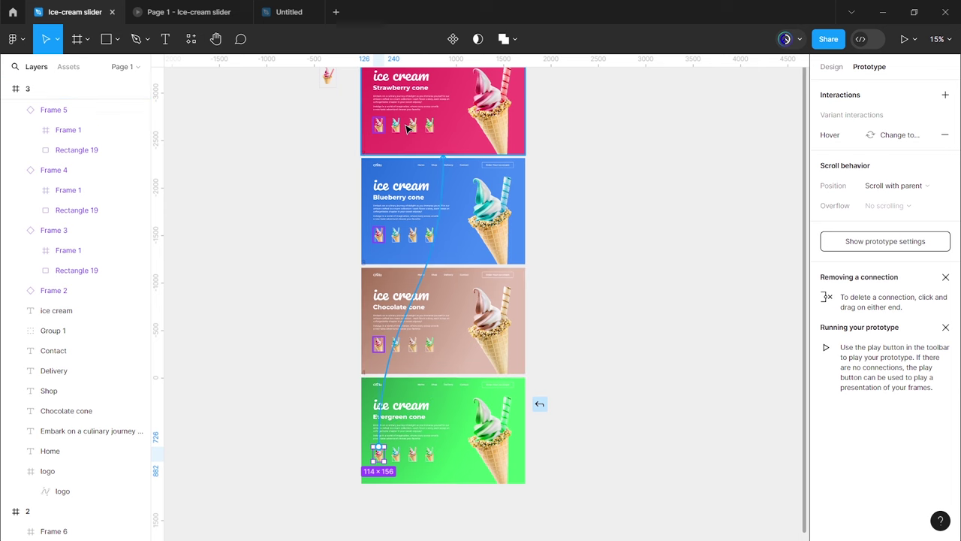
{"action": "left_click", "coordinate": [507, 187]}
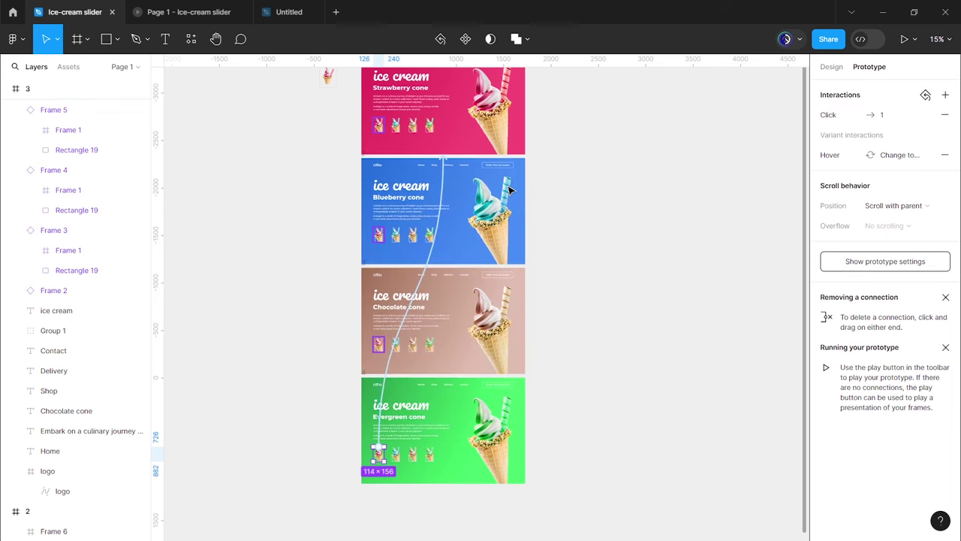
Step: Present the prototype, test the strawberry thumbnail from Evergreen, and return to the editor
{"action": "key", "text": "ctrl+alt+Return"}
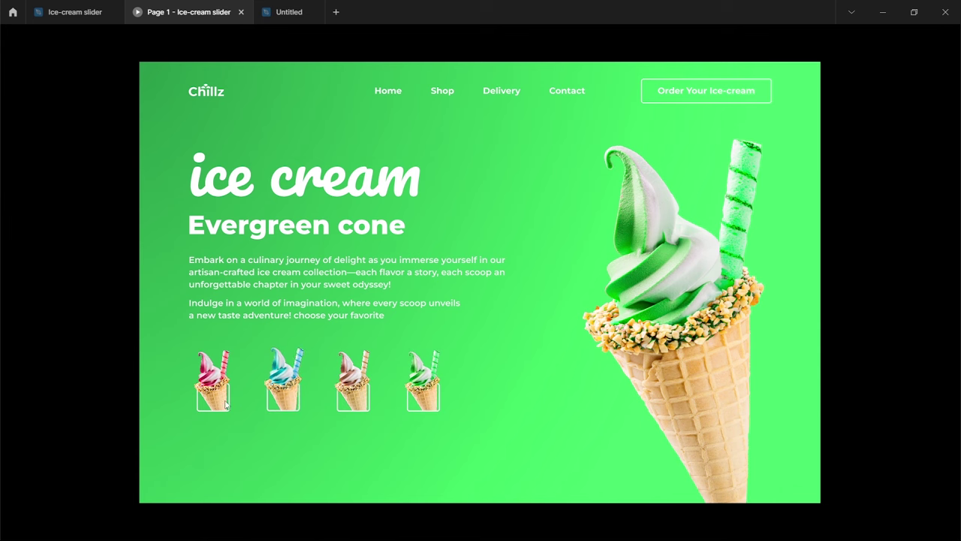
{"action": "left_click", "coordinate": [225, 404]}
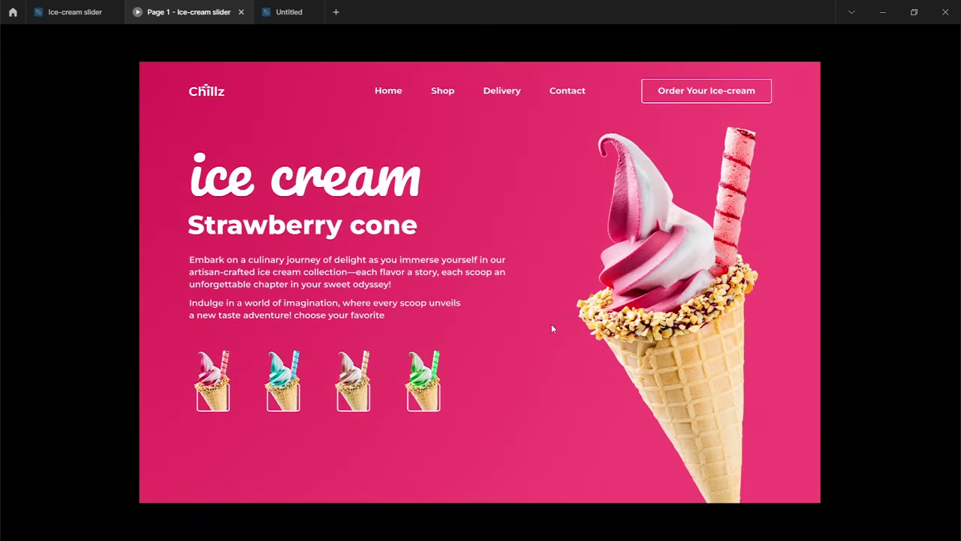
{"action": "key", "text": "ctrl+shift+Tab"}
{"action": "left_click", "coordinate": [579, 356]}
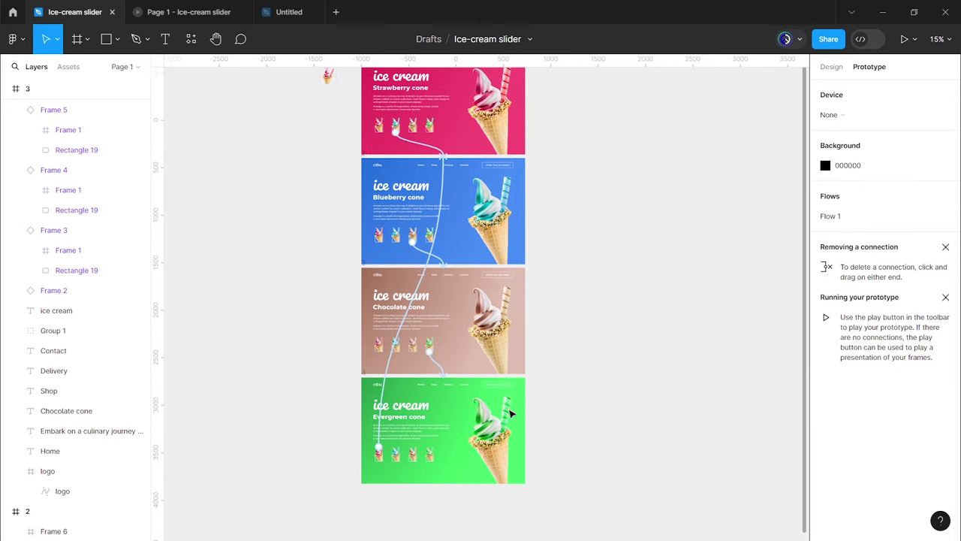
Step: Link the Evergreen frame's second thumbnail to Blueberry and third thumbnail to Chocolate
{"action": "left_click", "coordinate": [402, 462]}
{"action": "left_click_drag", "start_coordinate": [399, 463], "coordinate": [410, 258]}
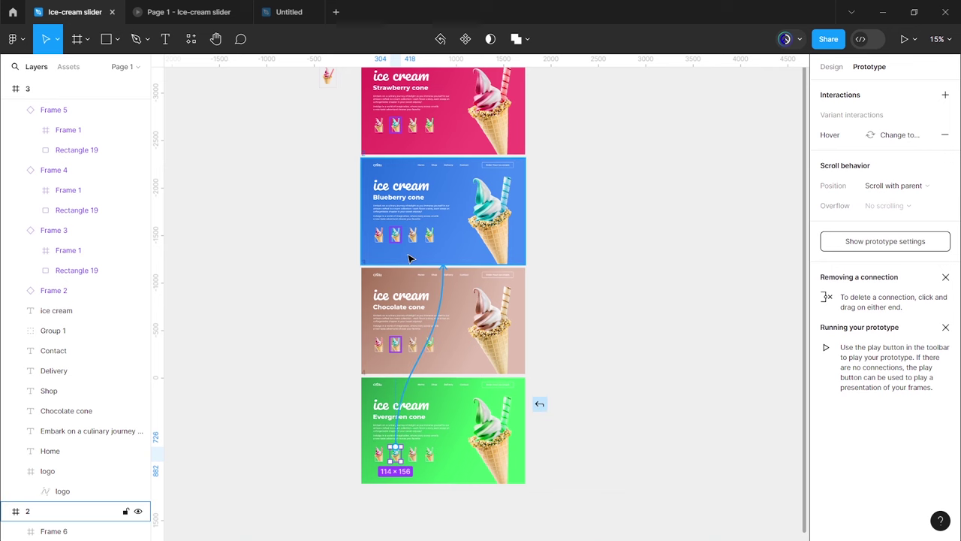
{"action": "left_click", "coordinate": [550, 356]}
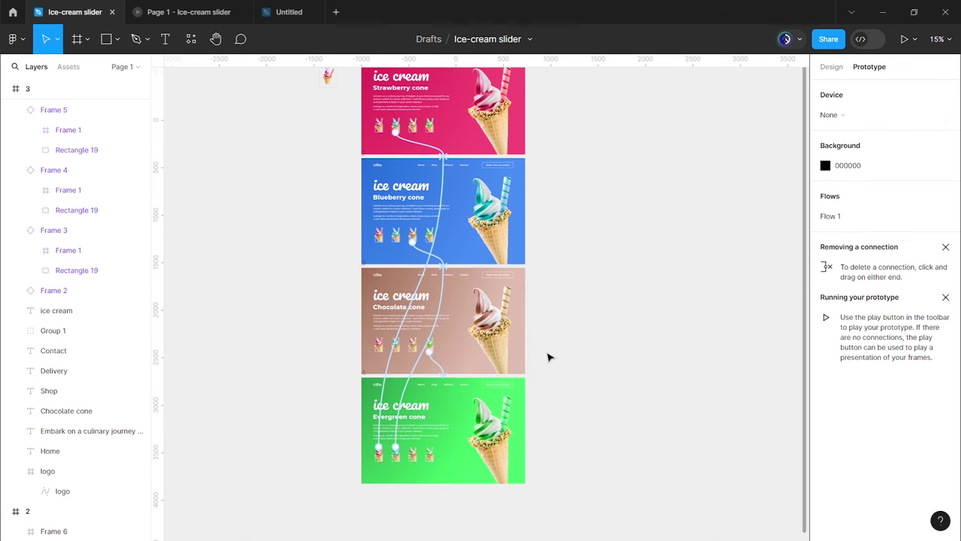
{"action": "left_click", "coordinate": [413, 458]}
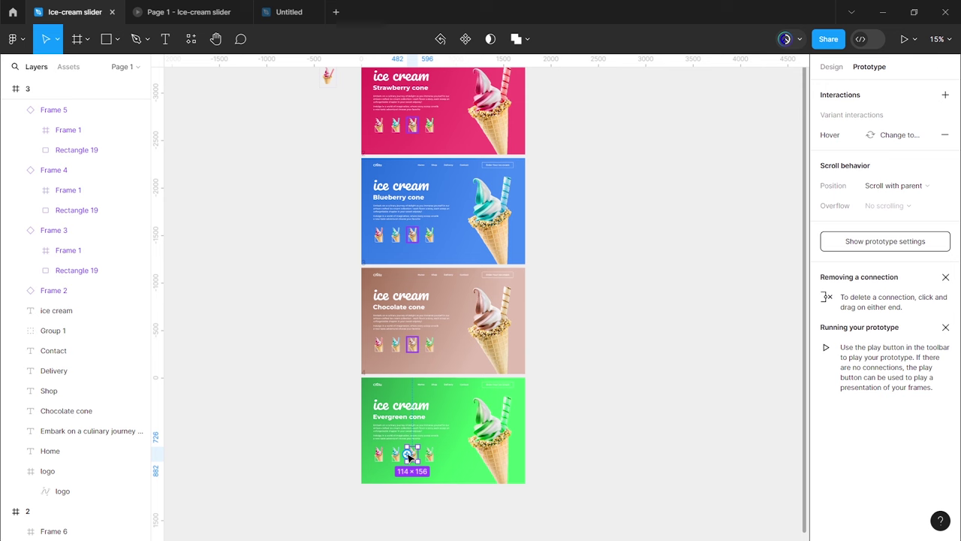
{"action": "left_click_drag", "start_coordinate": [410, 455], "coordinate": [432, 362]}
{"action": "left_click", "coordinate": [601, 340]}
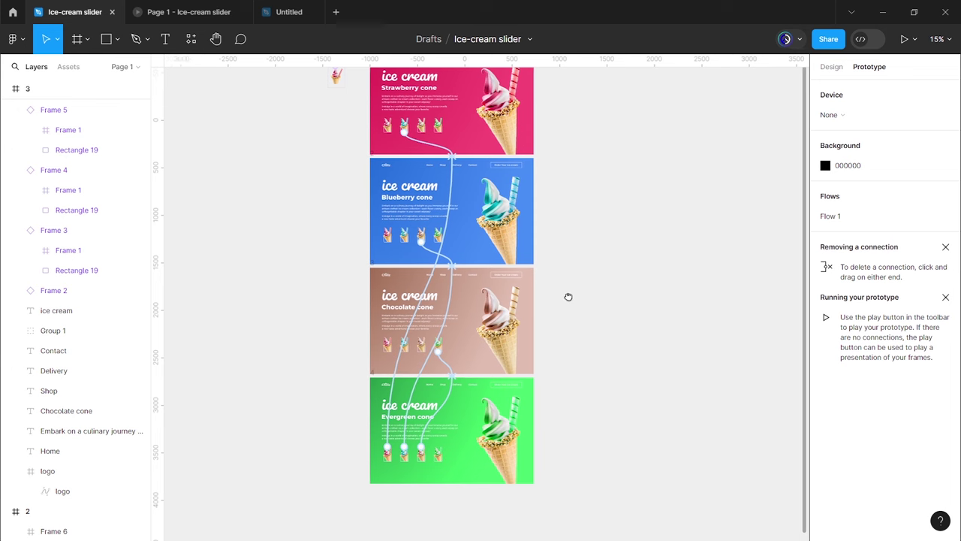
Step: Link Chocolate's first thumbnail to Strawberry and second to Blueberry, then zoom out
{"action": "scroll", "coordinate": [568, 296], "scroll_direction": "left", "scroll_amount": 2}
{"action": "scroll", "coordinate": [599, 333], "scroll_direction": "up", "scroll_amount": 2}
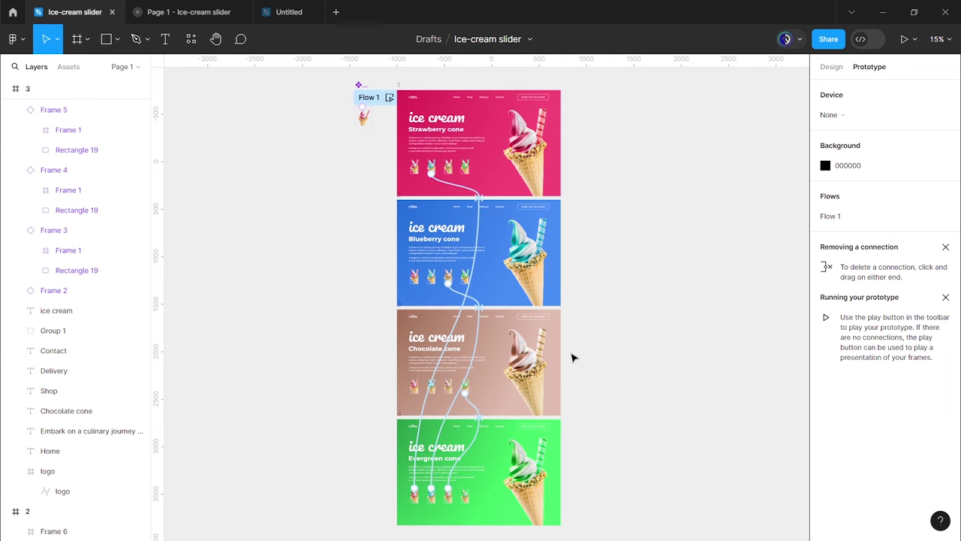
{"action": "left_click", "coordinate": [414, 389]}
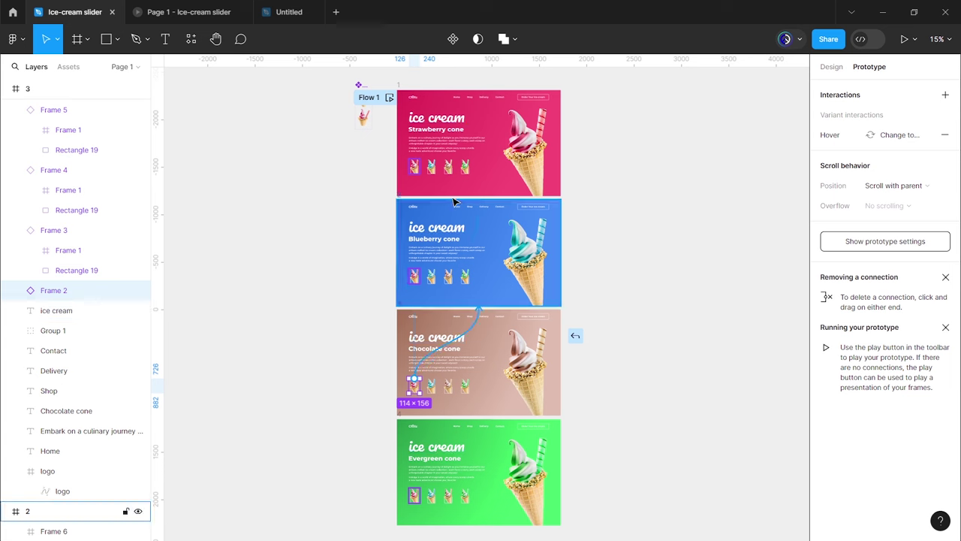
{"action": "left_click_drag", "start_coordinate": [455, 199], "coordinate": [455, 197]}
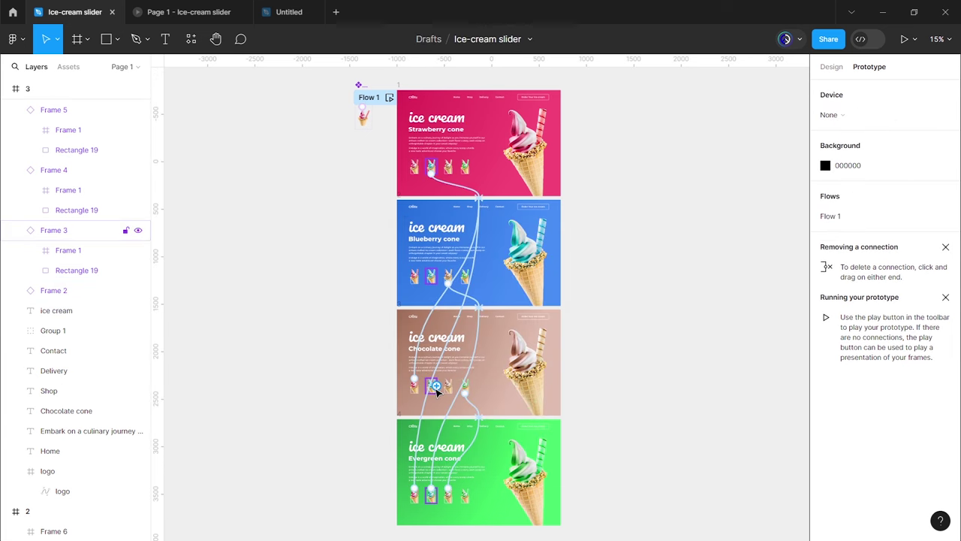
{"action": "left_click", "coordinate": [436, 390]}
{"action": "left_click_drag", "start_coordinate": [437, 386], "coordinate": [476, 309]}
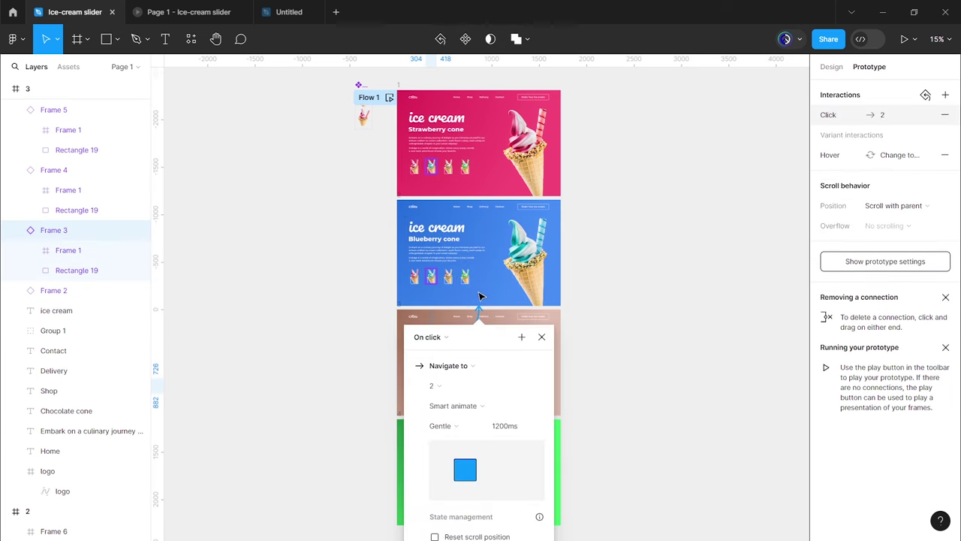
{"action": "left_click", "coordinate": [630, 329]}
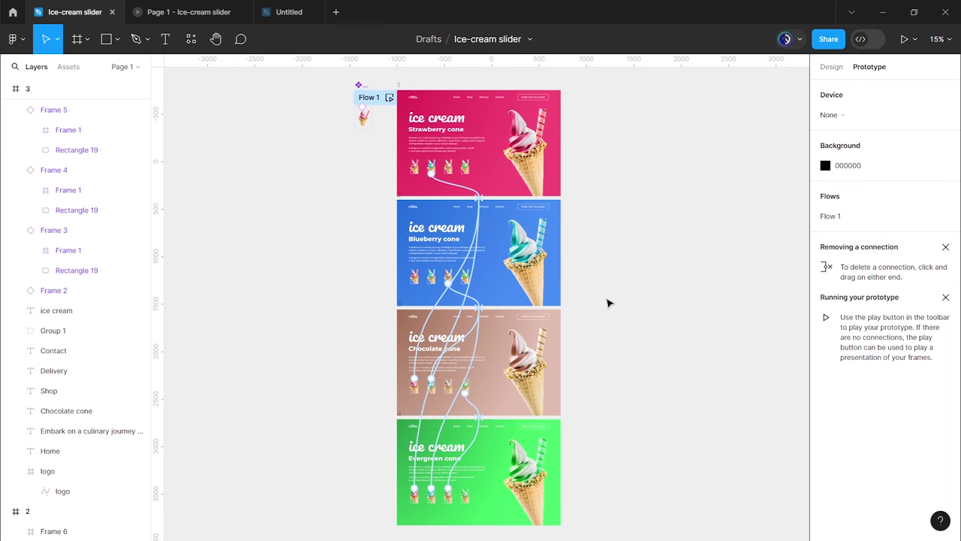
{"action": "scroll", "coordinate": [594, 311], "scroll_direction": "up", "scroll_amount": 1}
{"action": "scroll", "coordinate": [526, 323], "scroll_direction": "up", "scroll_amount": 1, "text": "ctrl"}
{"action": "scroll", "coordinate": [481, 326], "scroll_direction": "up", "scroll_amount": 1, "text": "ctrl"}
Step: Connect the Blueberry frame's first thumbnail to the Strawberry frame
{"action": "scroll", "coordinate": [451, 391], "scroll_direction": "up", "scroll_amount": 1}
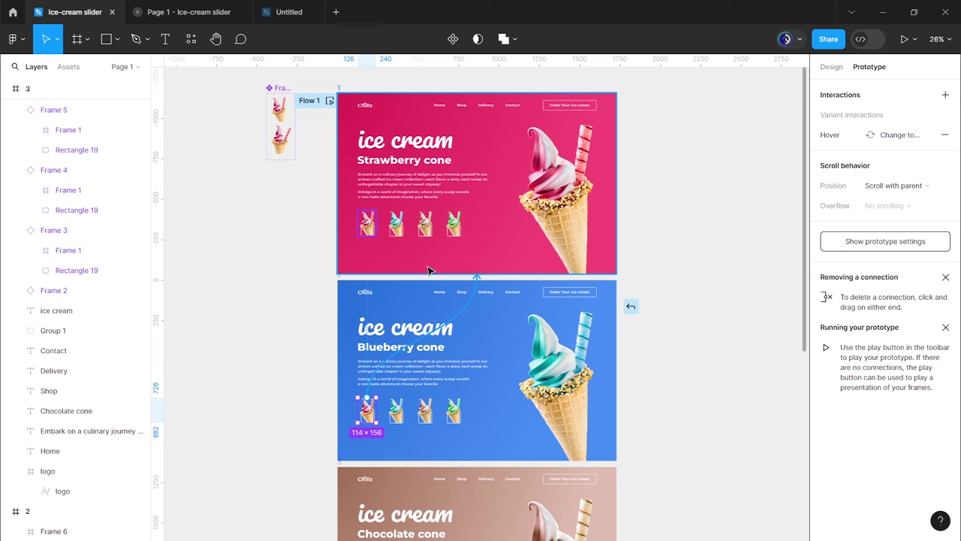
{"action": "left_click_drag", "start_coordinate": [375, 410], "coordinate": [428, 270]}
{"action": "left_click", "coordinate": [658, 354]}
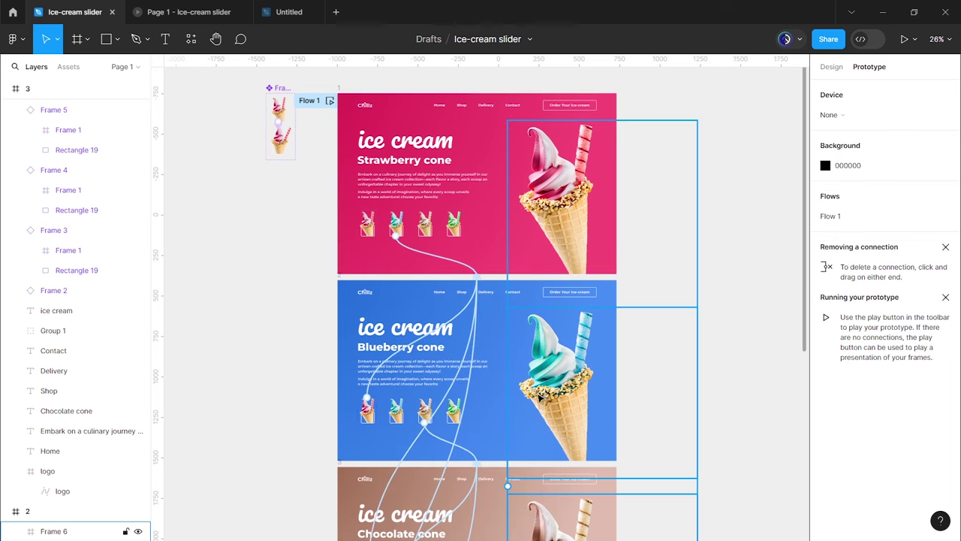
Step: Connect Blueberry's fourth thumbnail to the Evergreen frame and reframe the canvas
{"action": "left_click", "coordinate": [454, 413]}
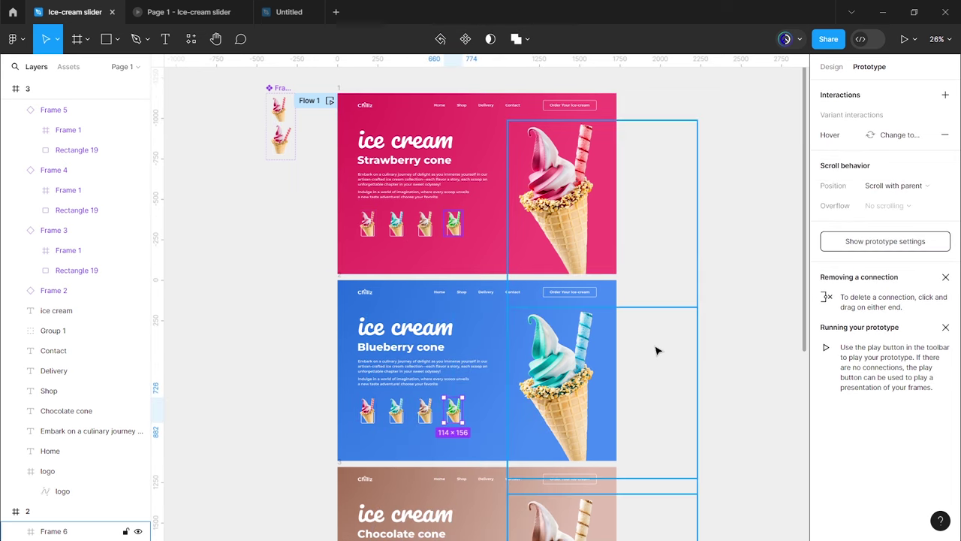
{"action": "scroll", "coordinate": [507, 363], "scroll_direction": "down", "scroll_amount": 3}
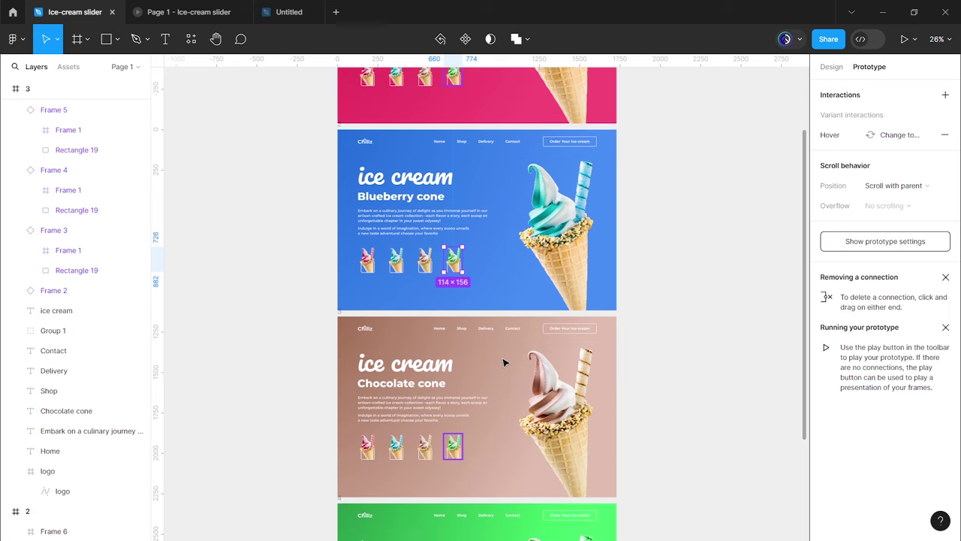
{"action": "scroll", "coordinate": [503, 363], "scroll_direction": "down", "scroll_amount": 2}
{"action": "scroll", "coordinate": [503, 362], "scroll_direction": "down", "scroll_amount": 2, "text": "ctrl"}
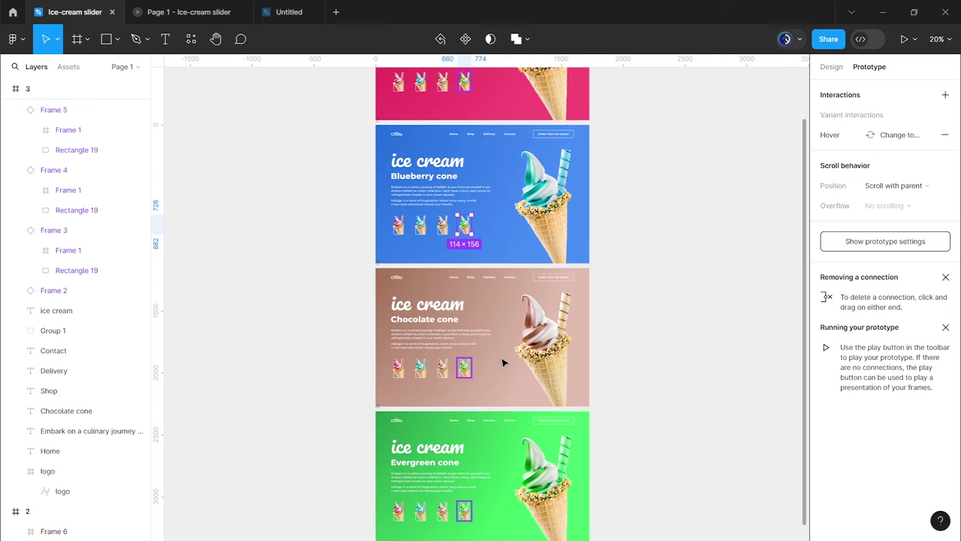
{"action": "left_click_drag", "start_coordinate": [467, 239], "coordinate": [491, 443]}
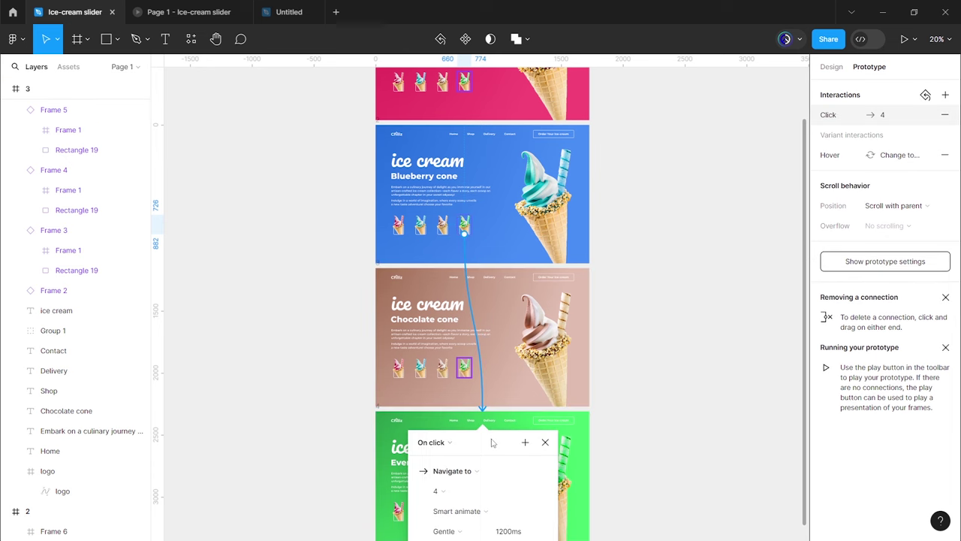
{"action": "left_click", "coordinate": [633, 261]}
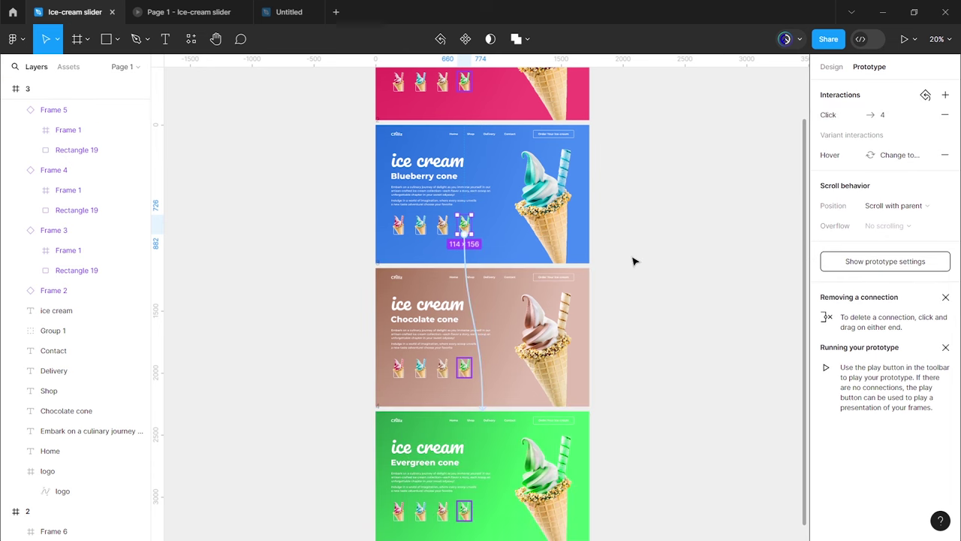
{"action": "left_click", "coordinate": [633, 262]}
{"action": "scroll", "coordinate": [632, 259], "scroll_direction": "up", "scroll_amount": 3}
{"action": "scroll", "coordinate": [629, 256], "scroll_direction": "down", "scroll_amount": 1}
{"action": "left_click_drag", "start_coordinate": [630, 256], "coordinate": [599, 199]}
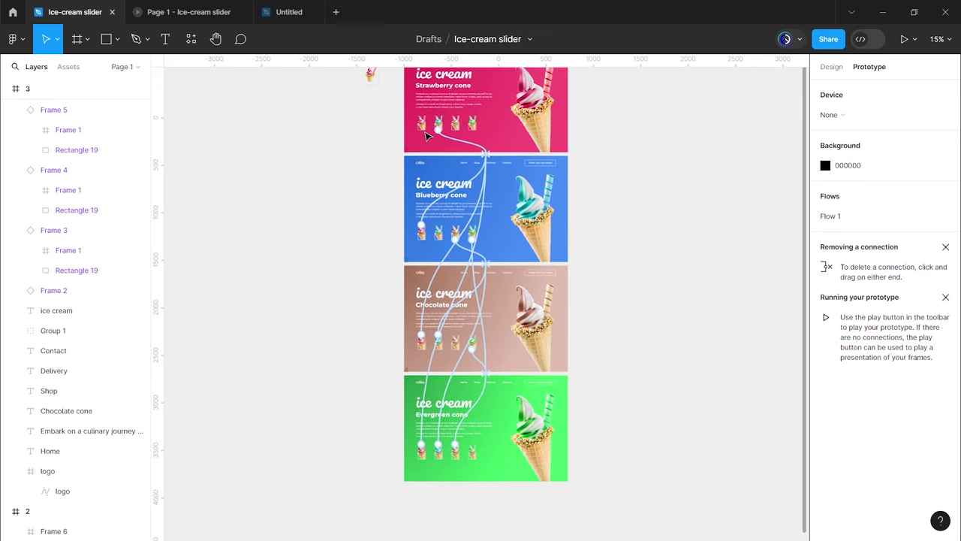
Step: Connect Strawberry's third thumbnail to Chocolate and fourth to Evergreen, then zoom in
{"action": "left_click", "coordinate": [455, 126]}
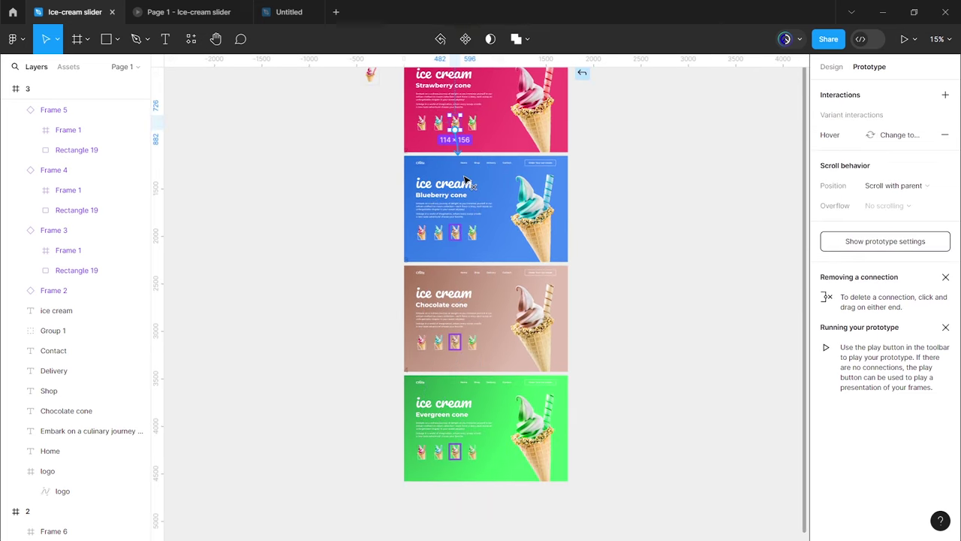
{"action": "left_click_drag", "start_coordinate": [466, 181], "coordinate": [469, 305]}
{"action": "left_click", "coordinate": [477, 126]}
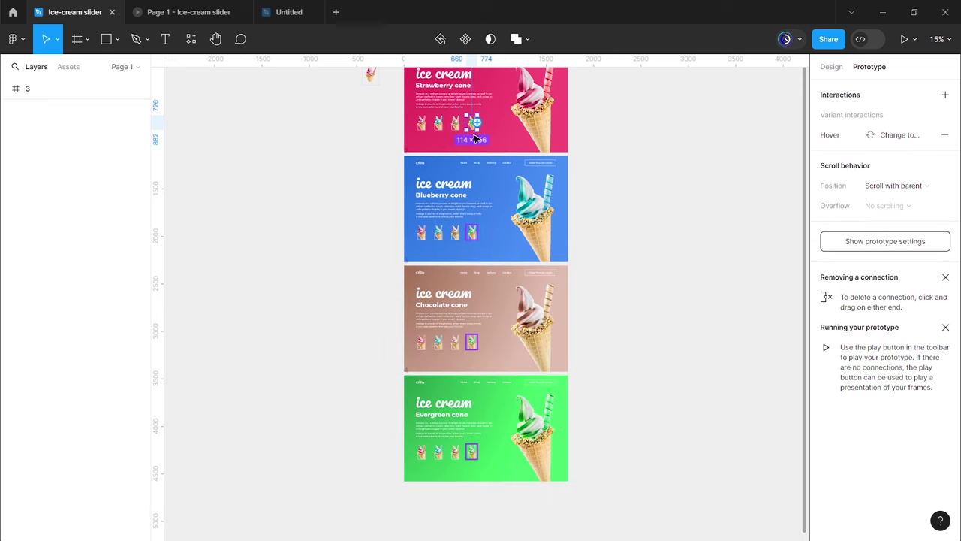
{"action": "left_click_drag", "start_coordinate": [476, 123], "coordinate": [474, 409]}
{"action": "left_click", "coordinate": [549, 407]}
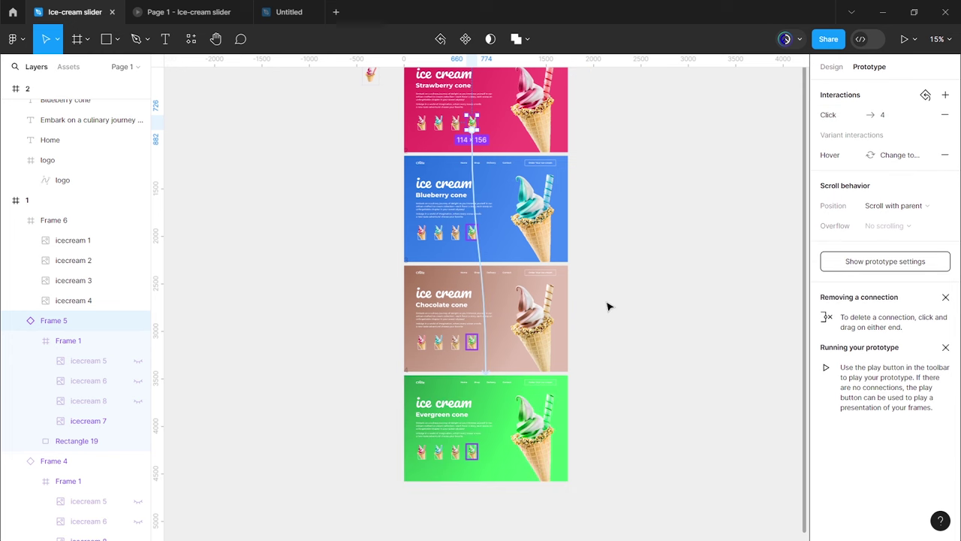
{"action": "left_click", "coordinate": [609, 305]}
{"action": "scroll", "coordinate": [605, 300], "scroll_direction": "up", "scroll_amount": 3}
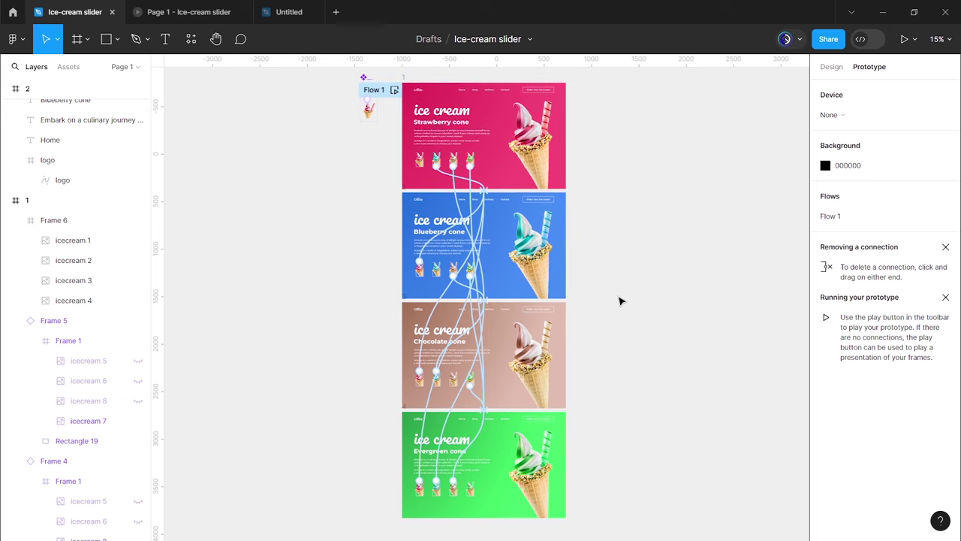
{"action": "scroll", "coordinate": [488, 116], "scroll_direction": "up", "scroll_amount": 3, "text": "ctrl"}
{"action": "scroll", "coordinate": [488, 117], "scroll_direction": "up", "scroll_amount": 3, "text": "ctrl"}
{"action": "scroll", "coordinate": [489, 118], "scroll_direction": "up", "scroll_amount": 3}
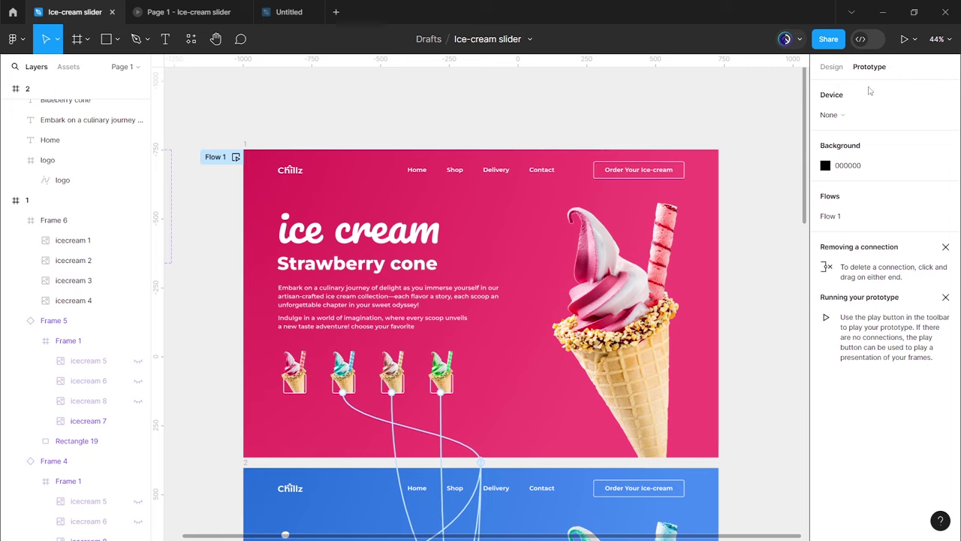
Step: Present from the Strawberry page and test the blueberry, chocolate, green and strawberry thumbnails
{"action": "left_click", "coordinate": [904, 39]}
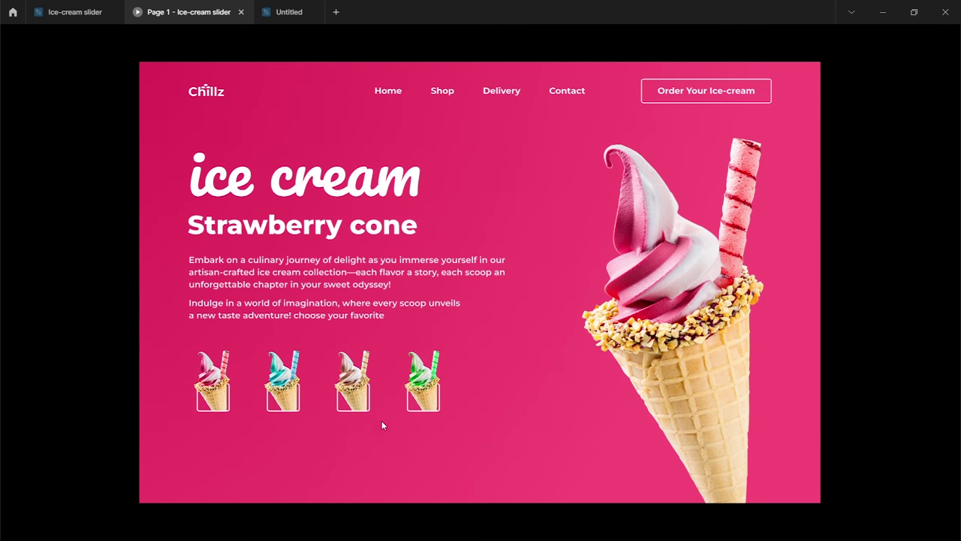
{"action": "left_click", "coordinate": [286, 404]}
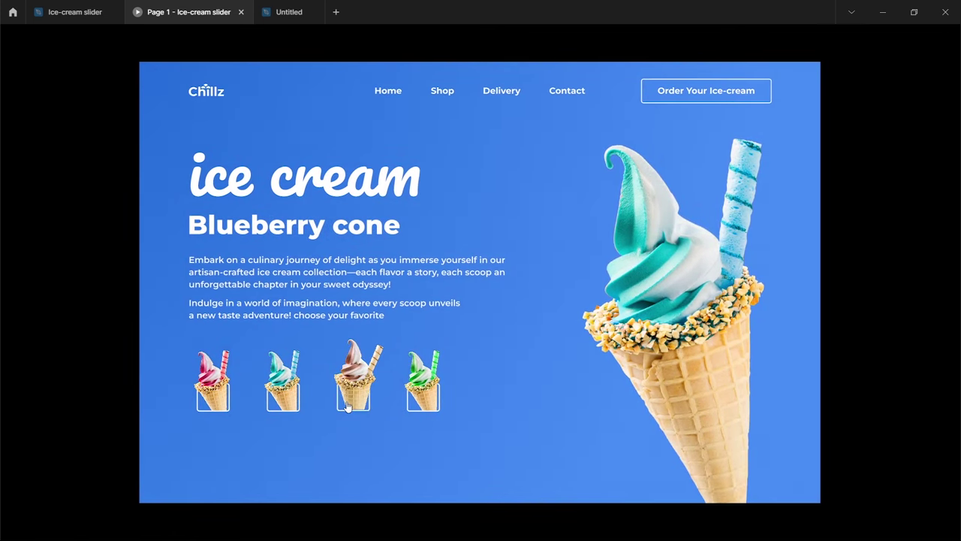
{"action": "left_click", "coordinate": [349, 405]}
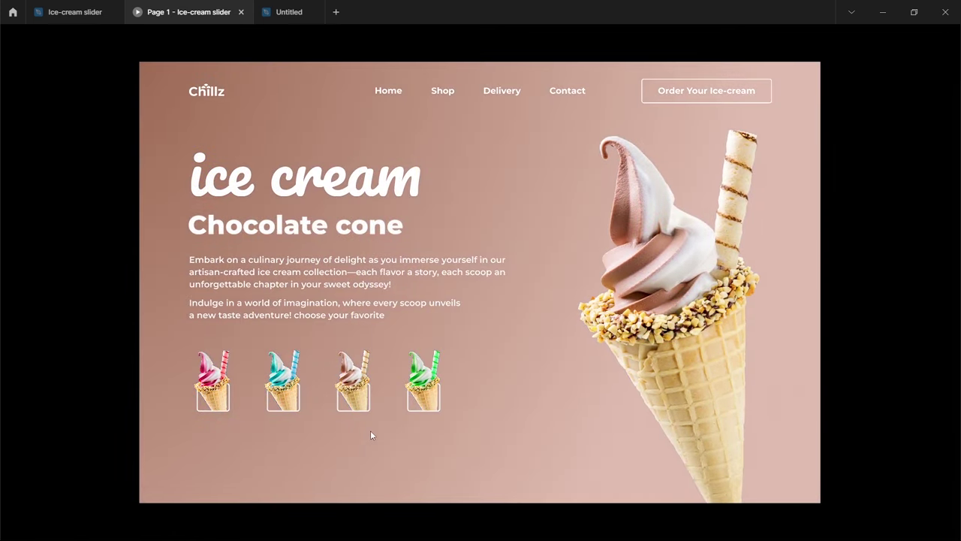
{"action": "left_click", "coordinate": [418, 398]}
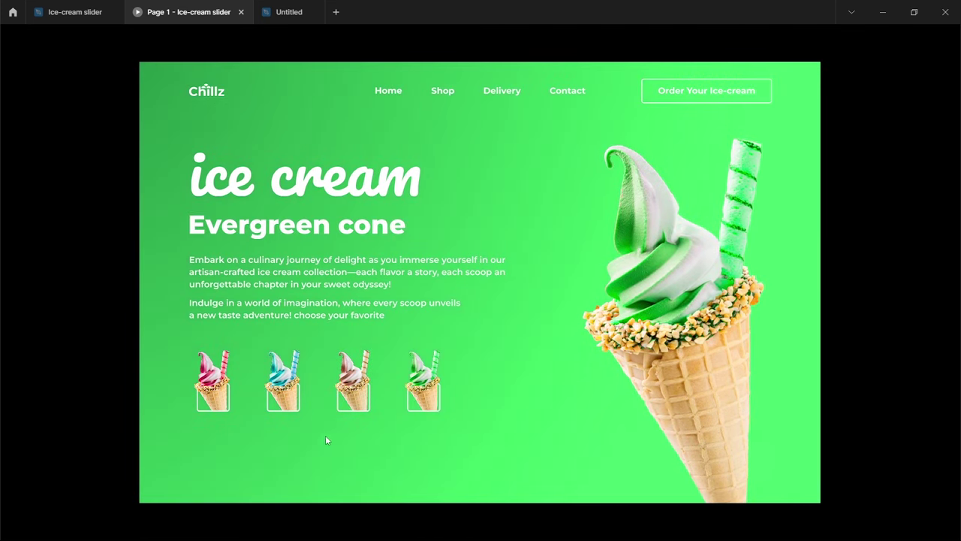
{"action": "left_click", "coordinate": [223, 401]}
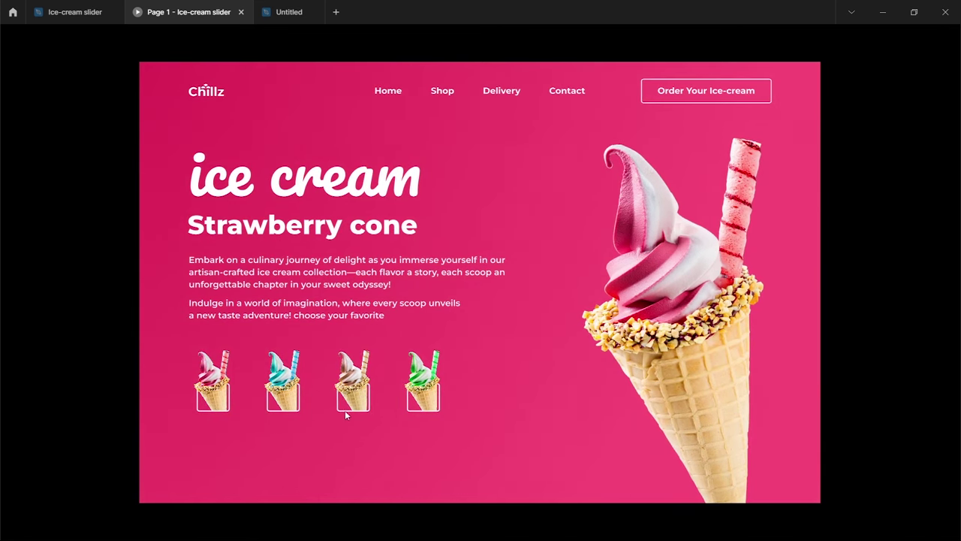
Step: Test more transitions: chocolate, blueberry, green, chocolate, blueberry, then strawberry thumbnails
{"action": "left_click", "coordinate": [348, 405]}
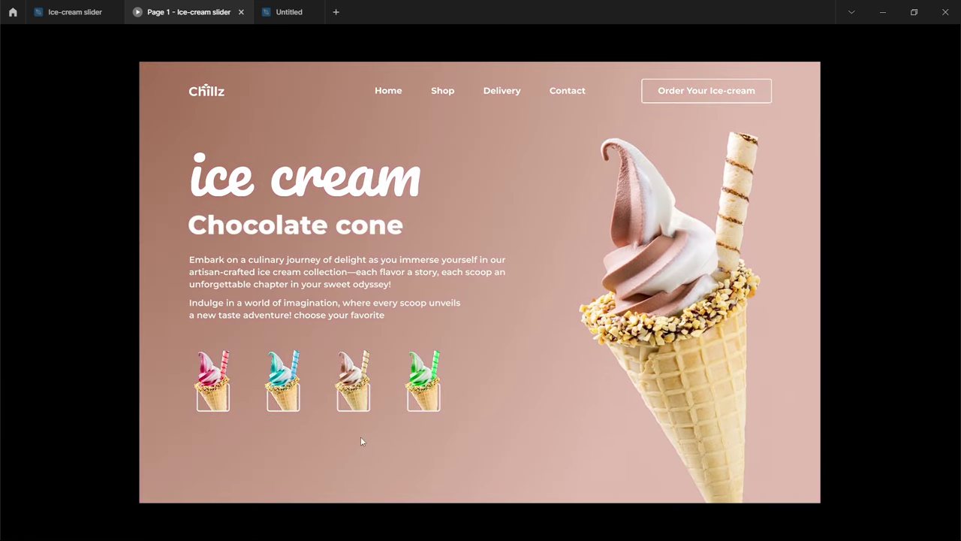
{"action": "left_click", "coordinate": [284, 392]}
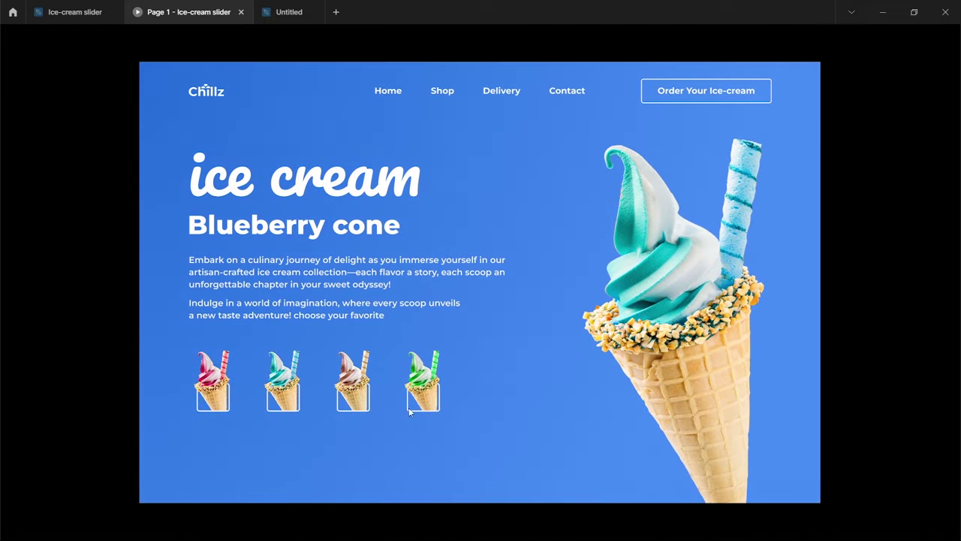
{"action": "left_click", "coordinate": [420, 402]}
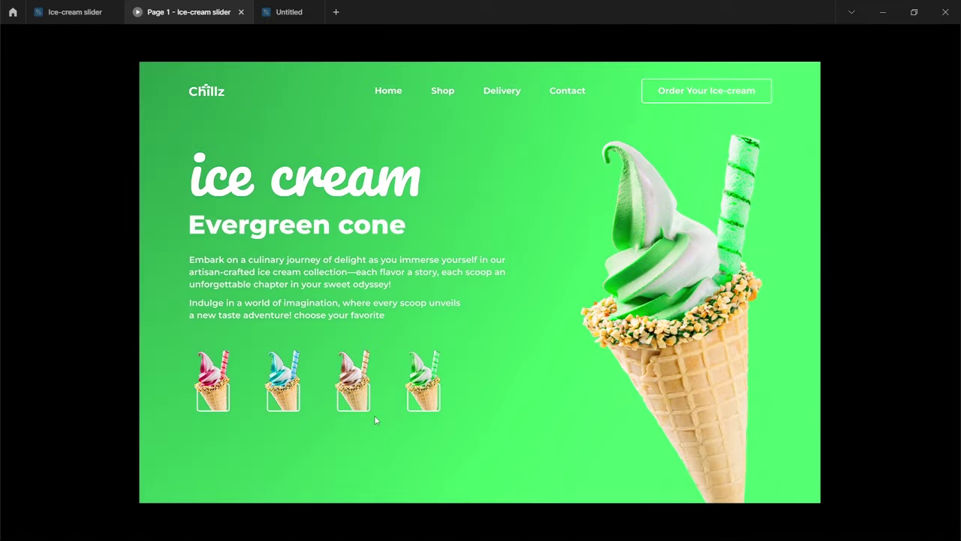
{"action": "left_click", "coordinate": [353, 406]}
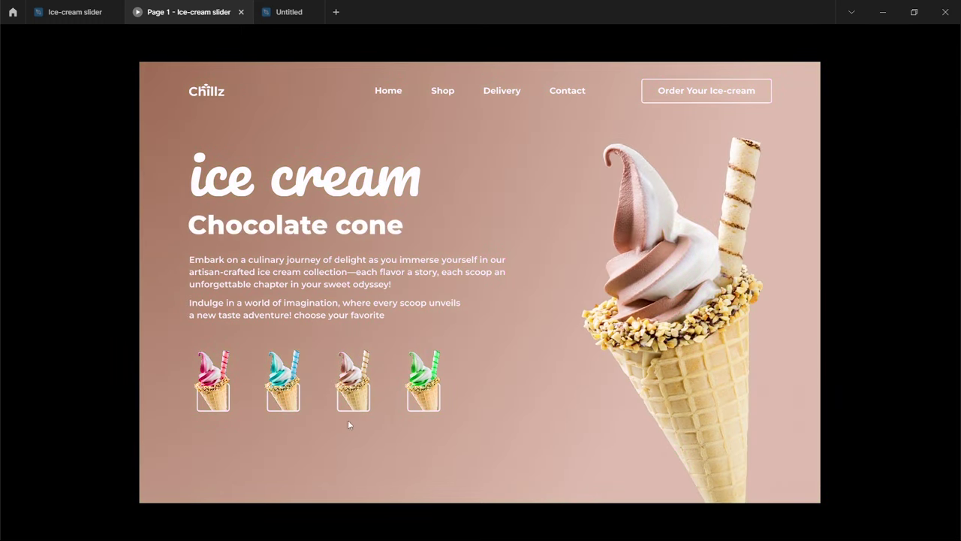
{"action": "left_click", "coordinate": [285, 400]}
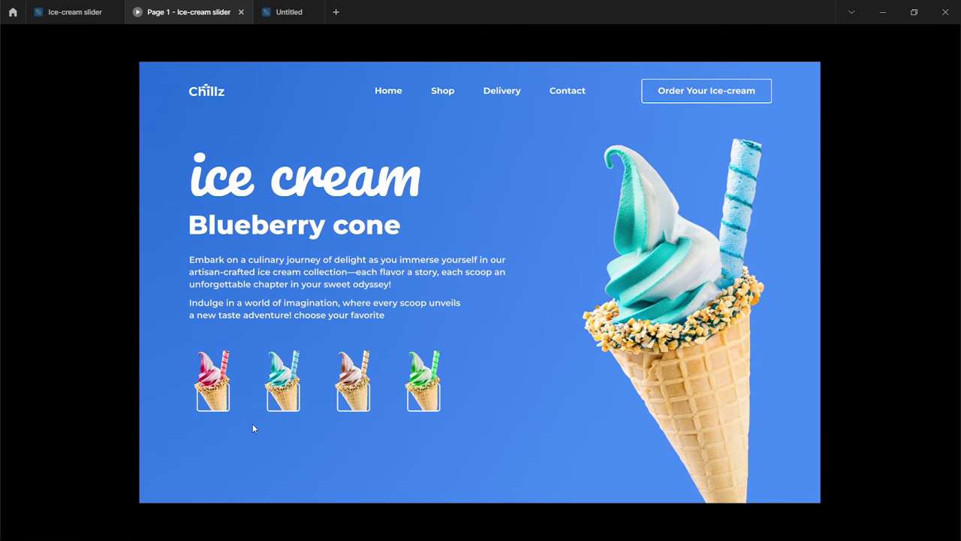
{"action": "left_click", "coordinate": [217, 398]}
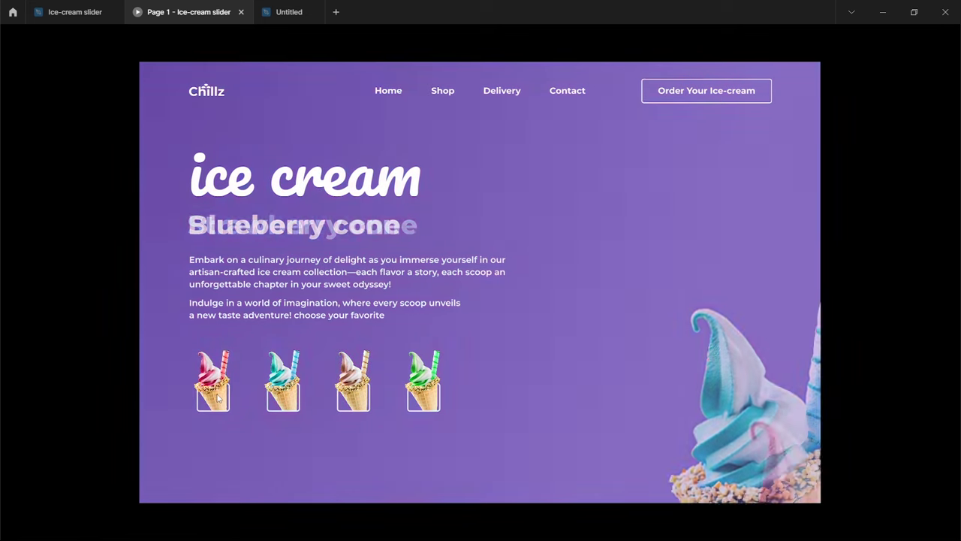